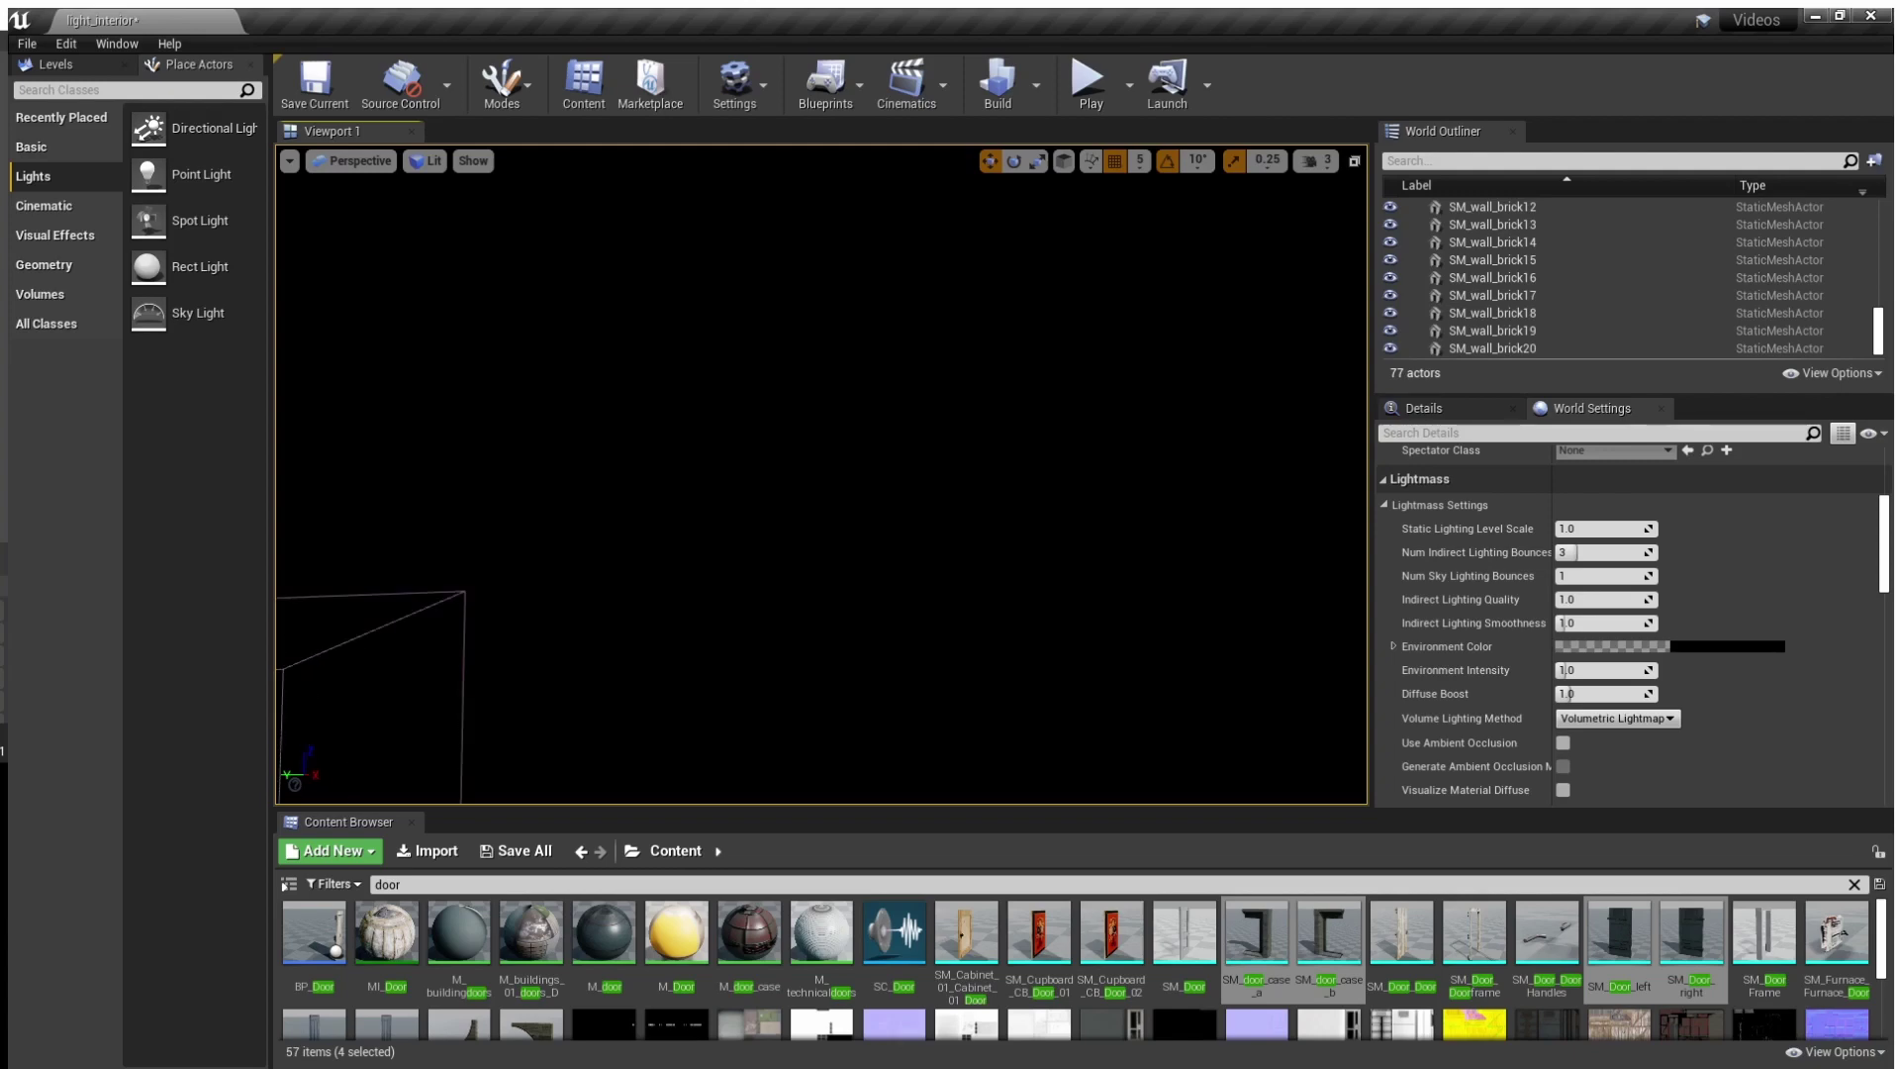
Check the dark interior in unlit view, then place a Spot Light in the room in lit view
right_click_drag(822, 475, 742, 485)
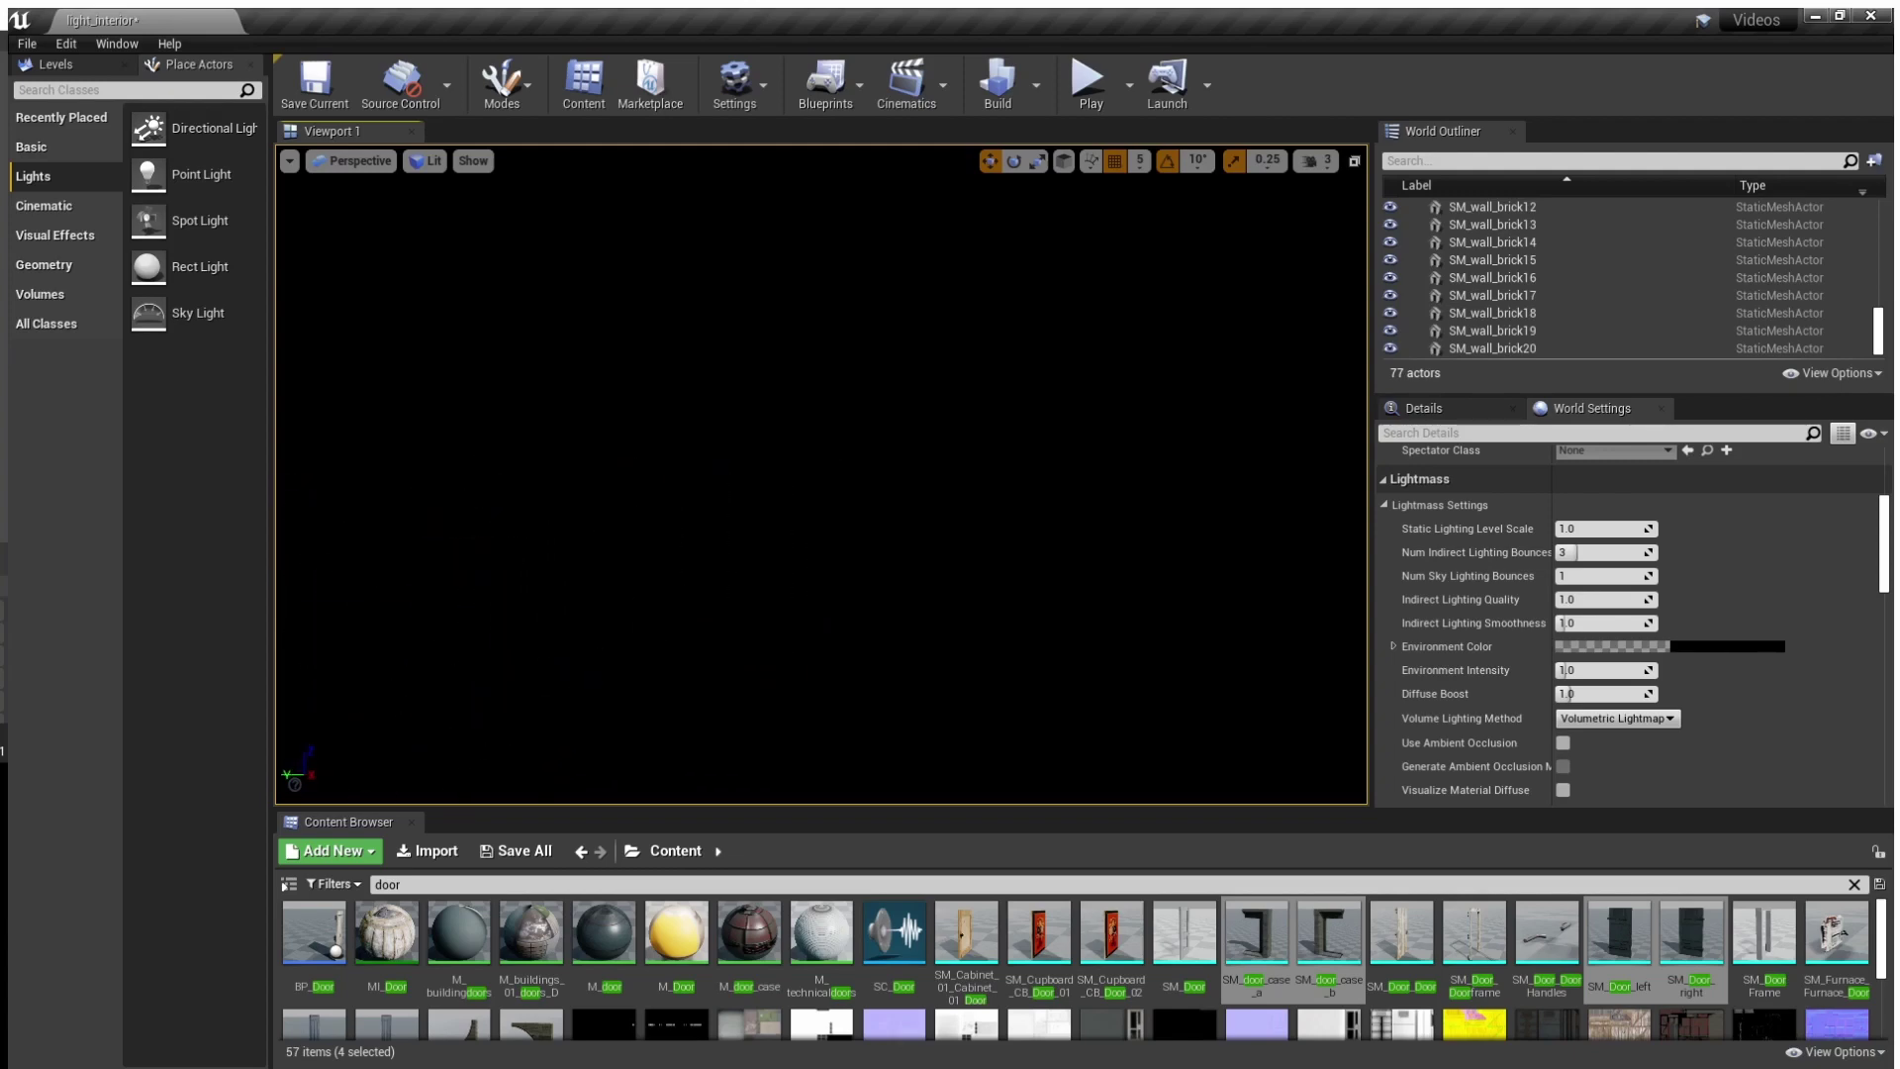
key("alt+3")
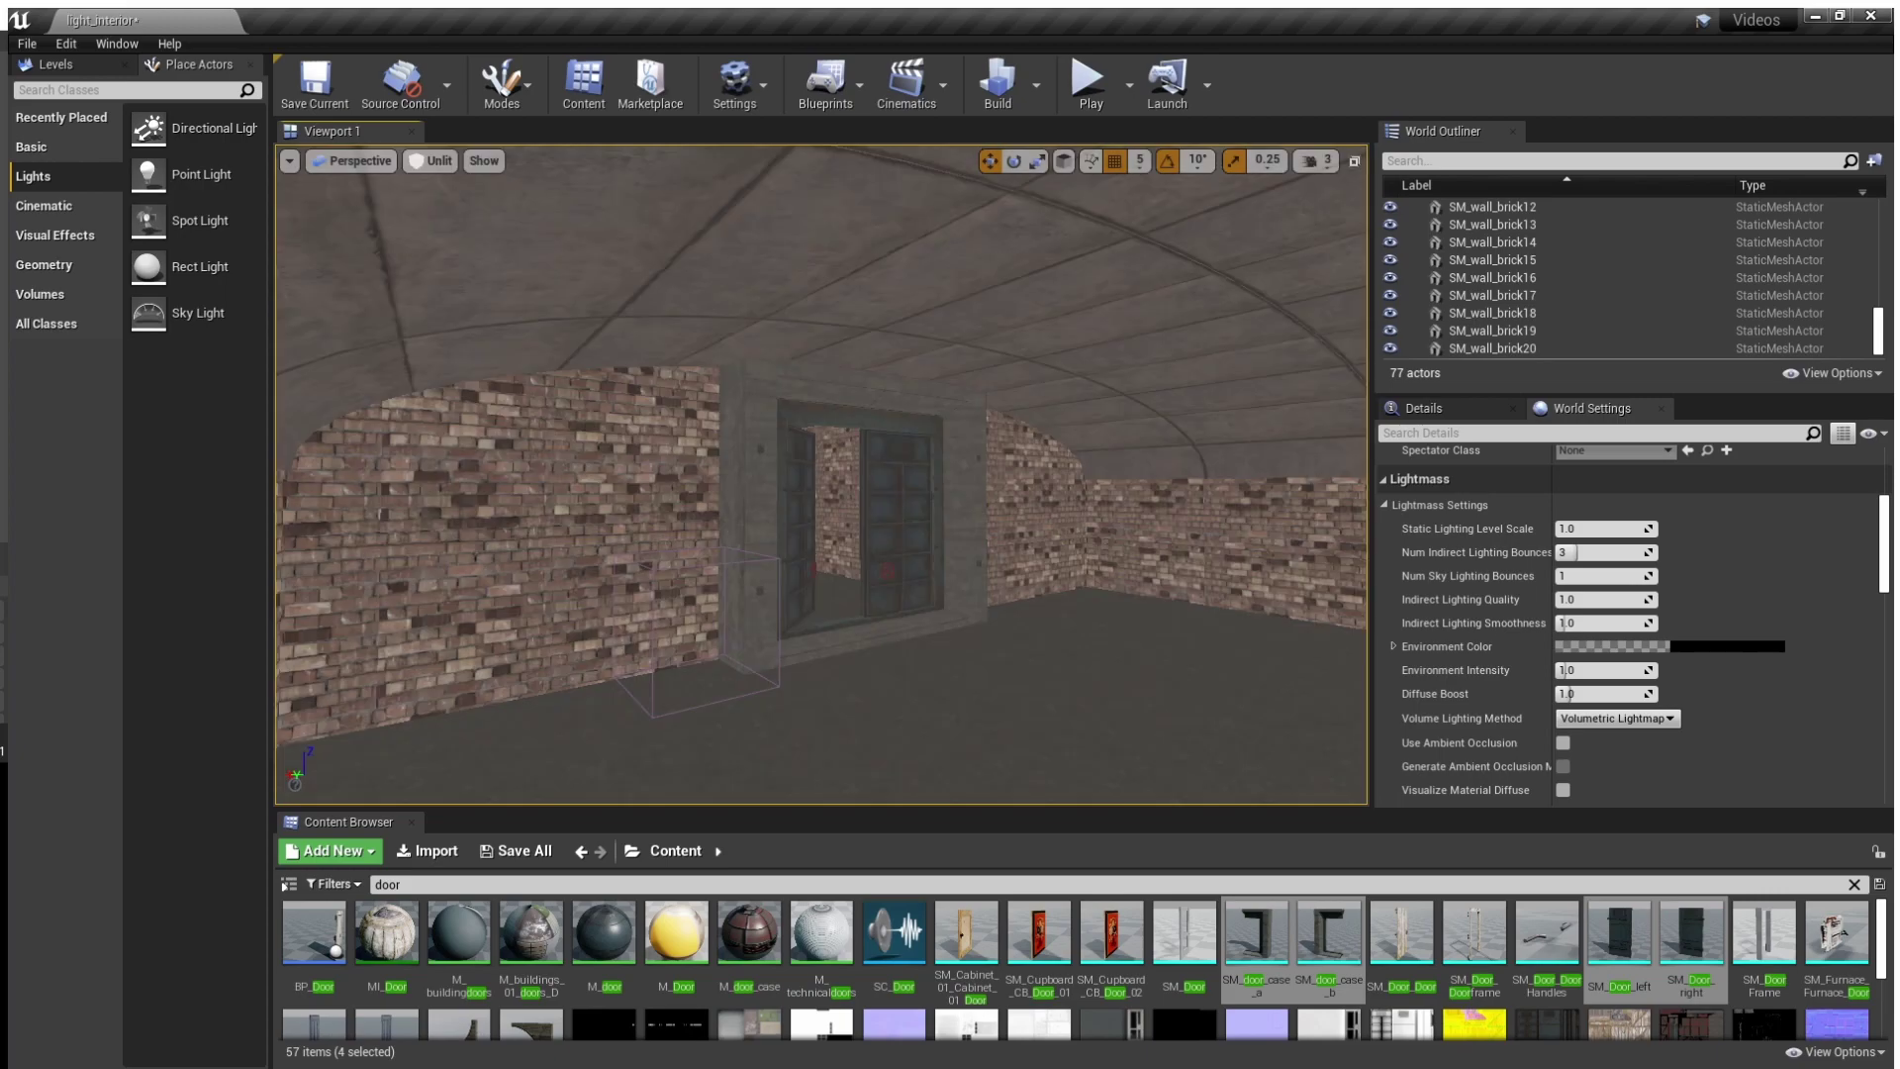
right_click_drag(821, 475, 455, 500)
right_click_drag(692, 470, 792, 475)
key("alt+4")
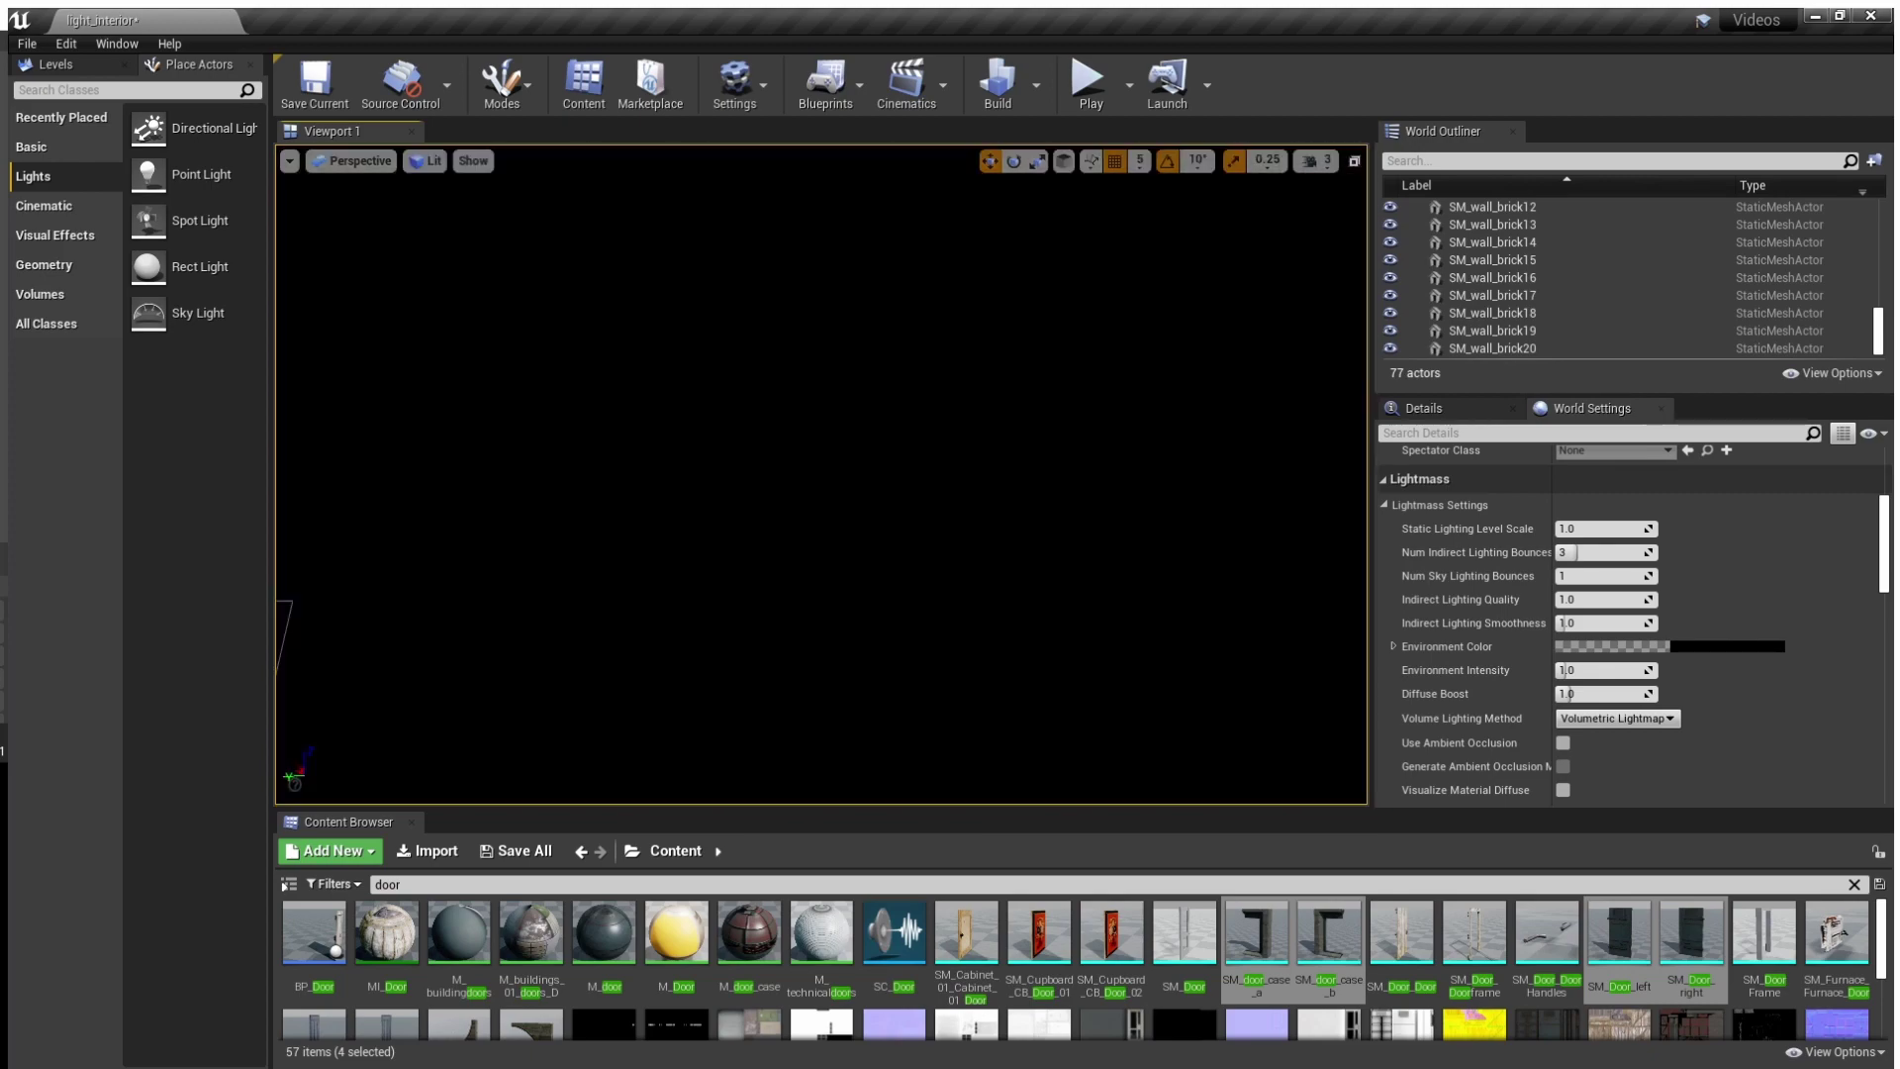
left_click_drag(198, 220, 478, 329)
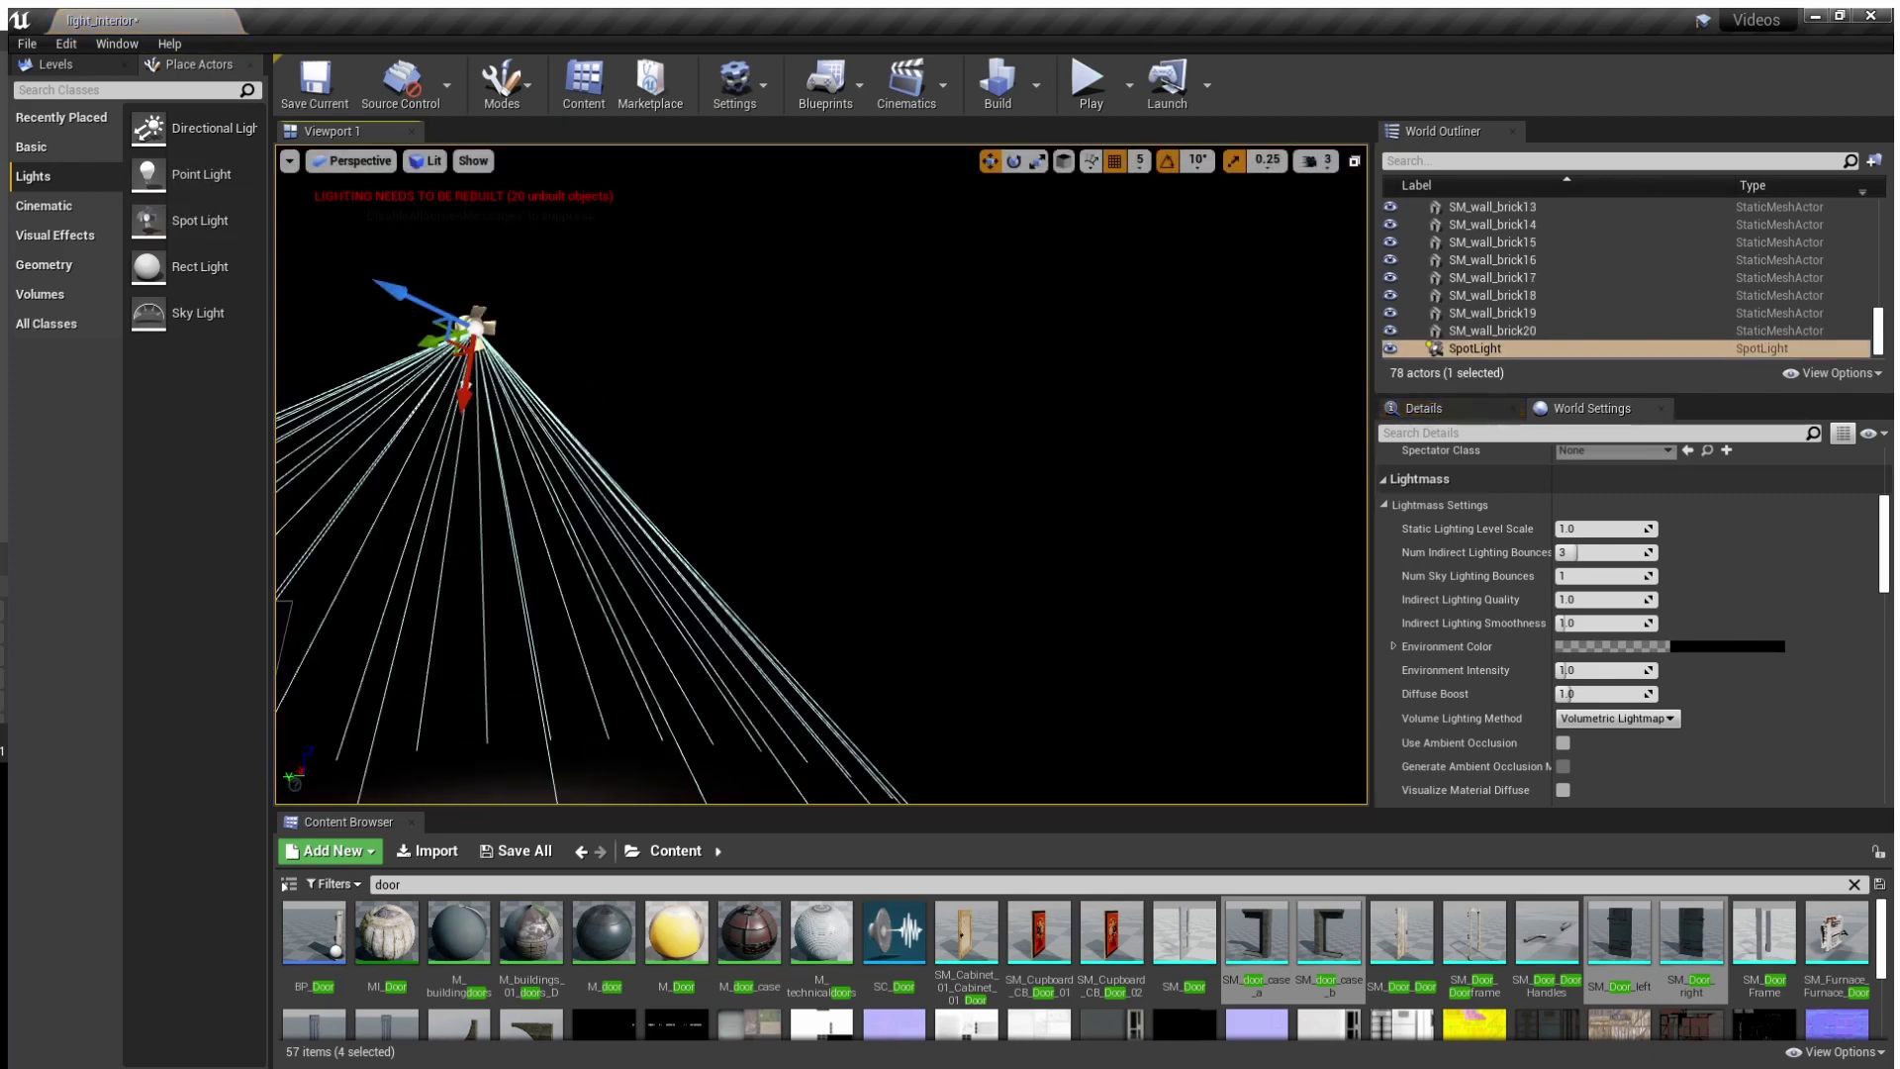
left_click_drag(477, 329, 479, 427)
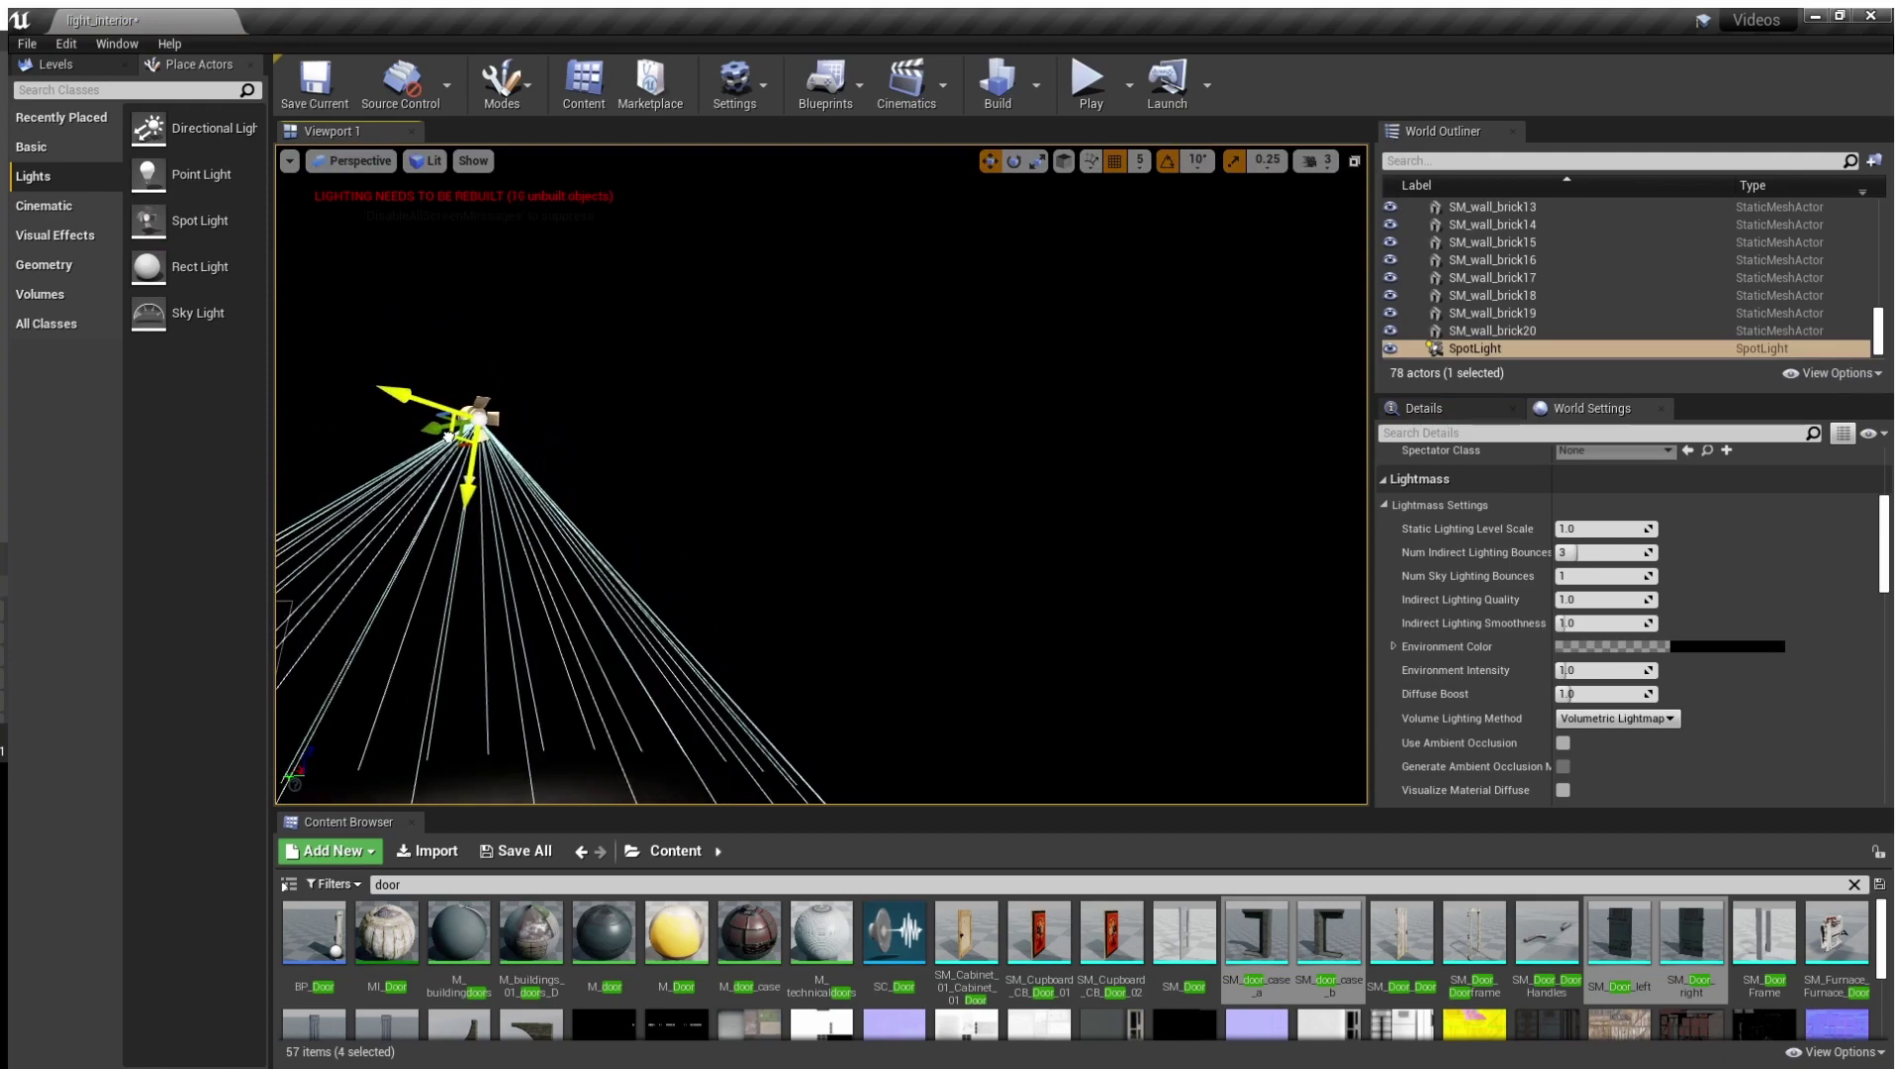
Raise the spot light to the vaulted ceiling, using the unlit view to judge its position
right_click_drag(478, 428, 377, 434)
key("alt+3")
left_click_drag(754, 407, 755, 338)
key("e")
key("w")
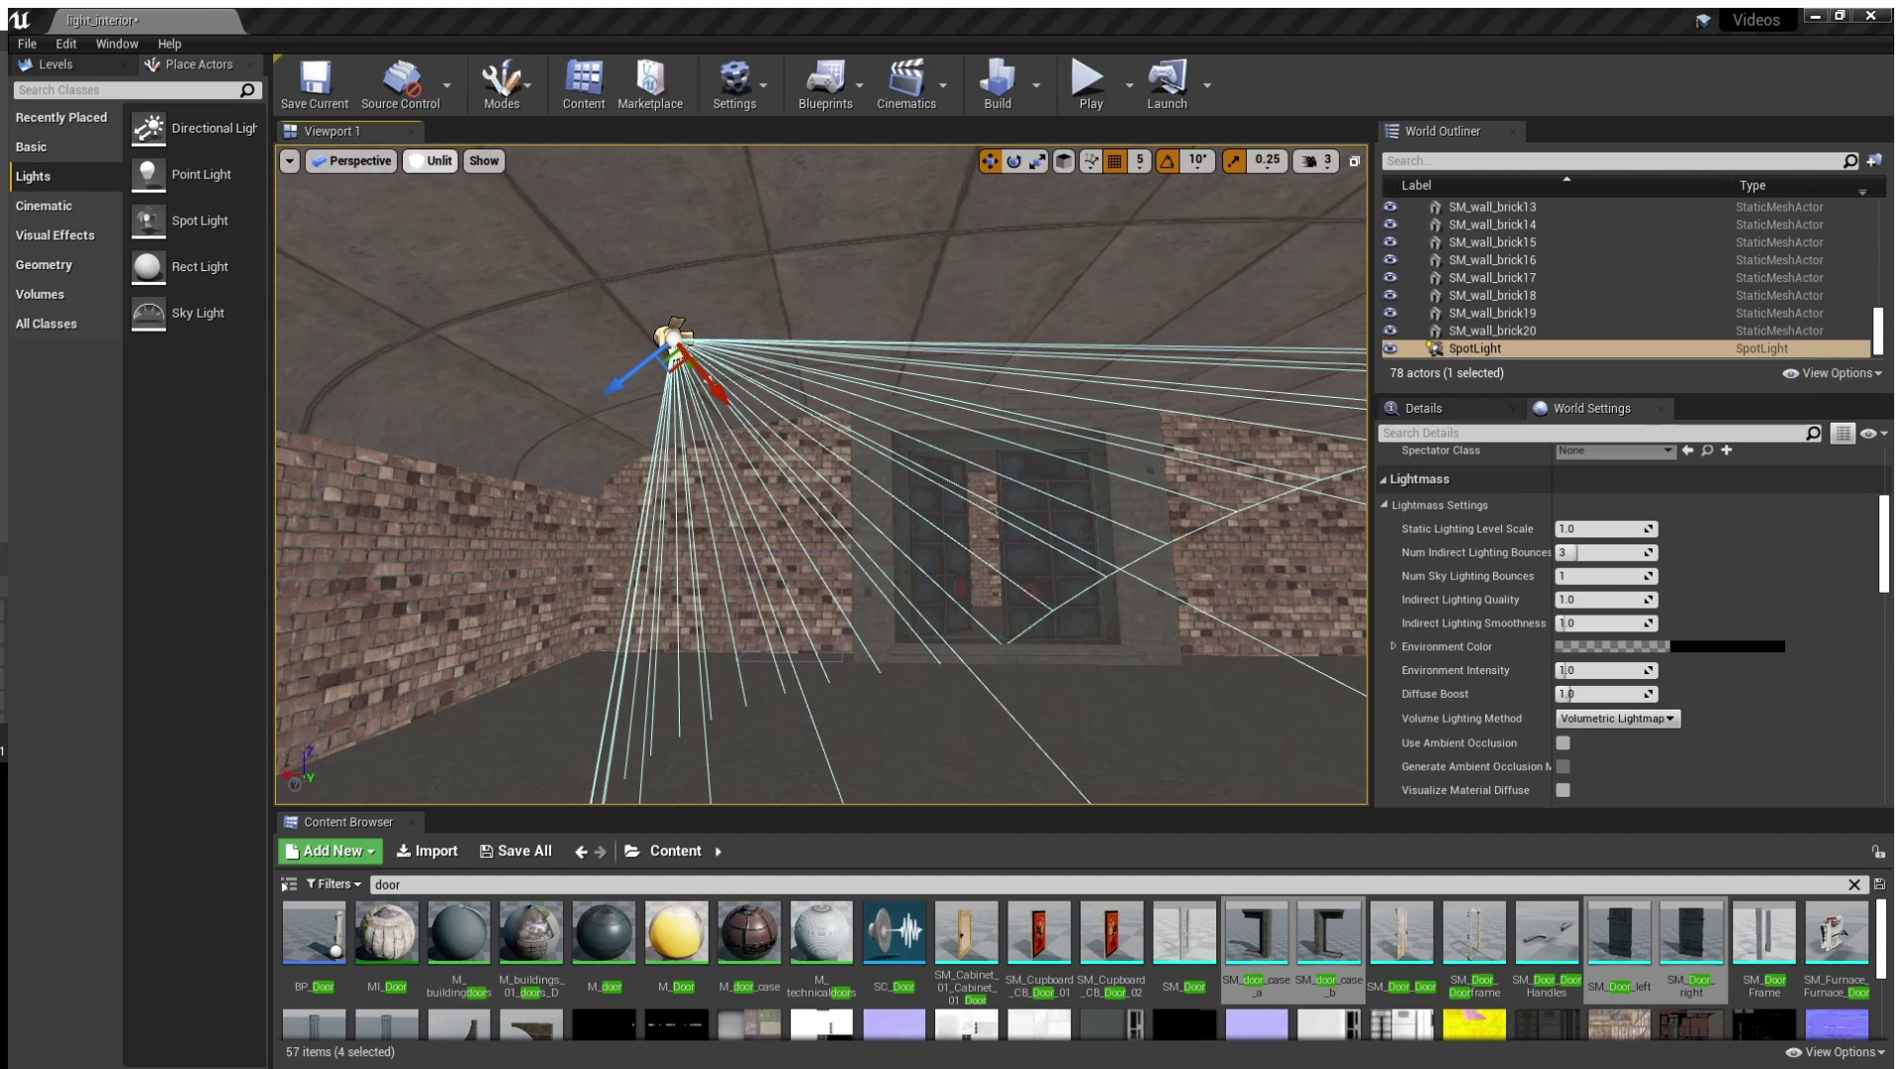
Rotate the spot light so its cone tilts more toward the brick side wall and floor
right_click_drag(1024, 360, 931, 357)
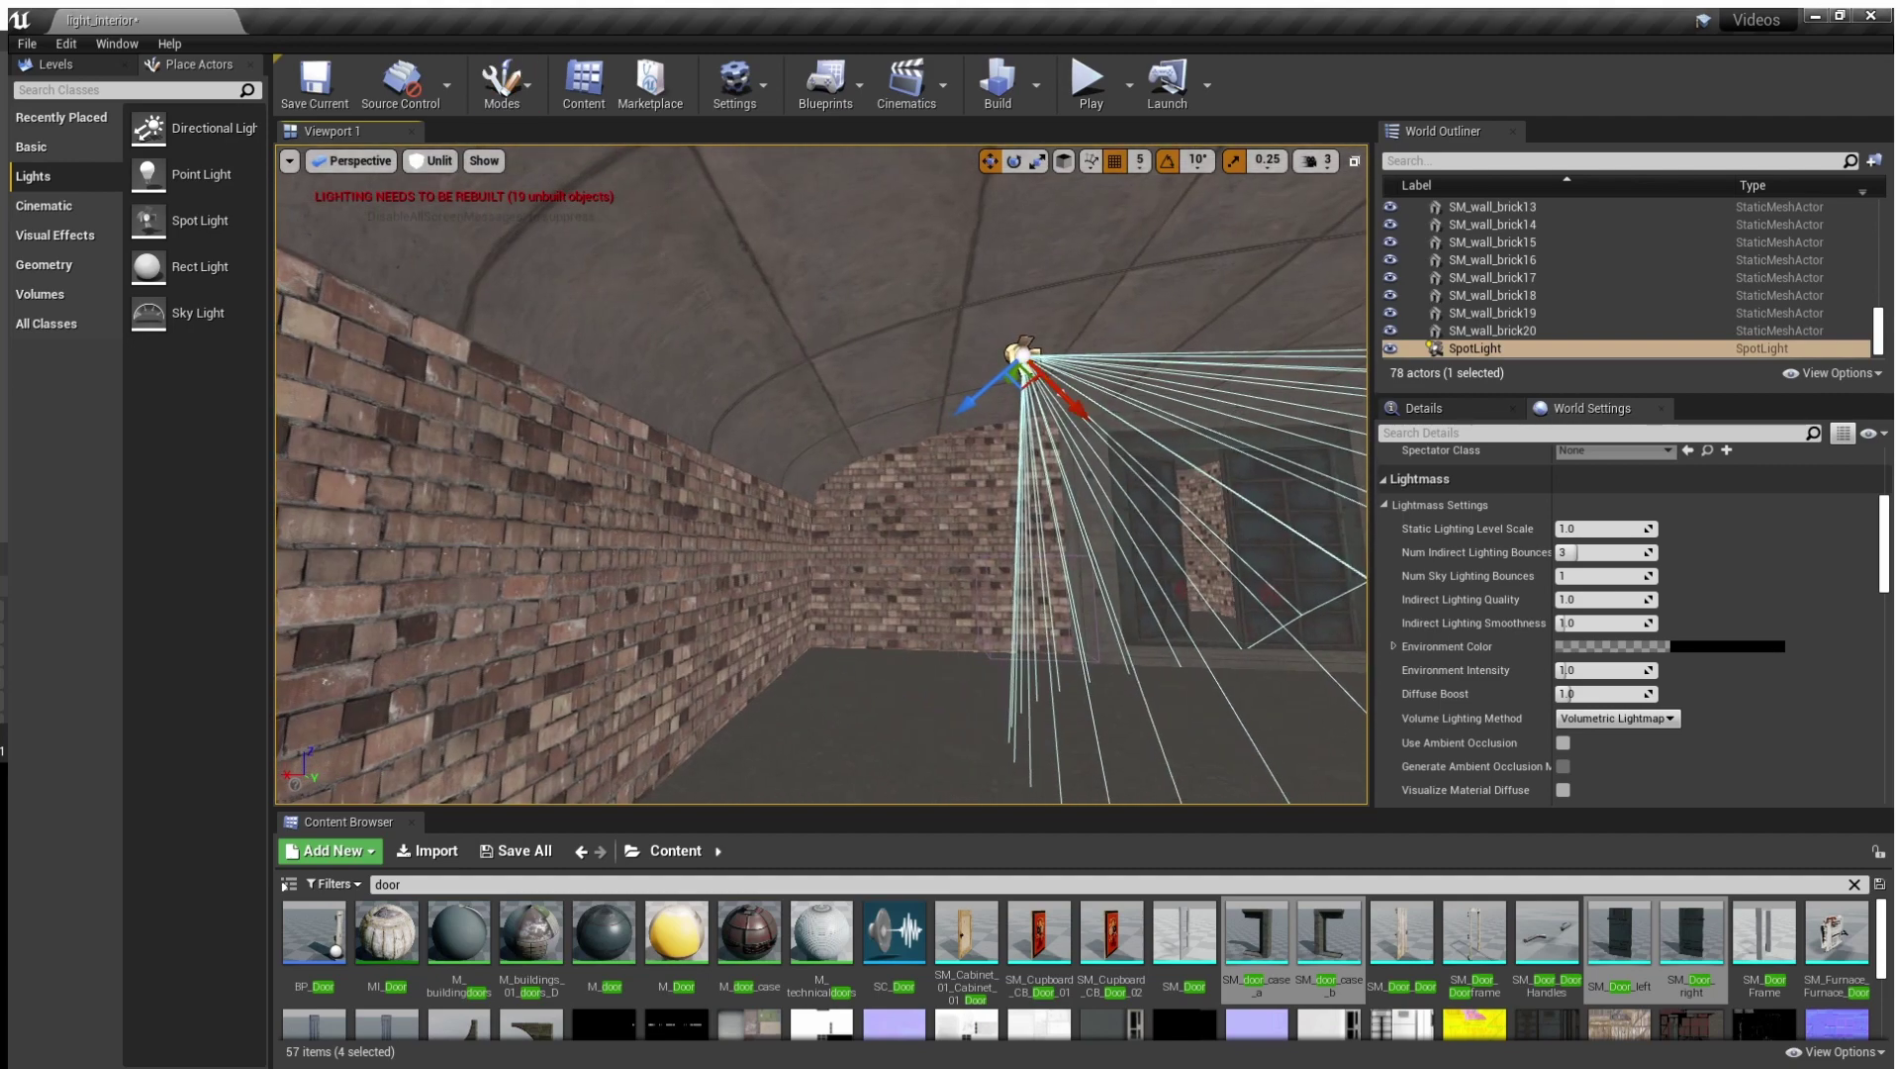
key("e")
left_click_drag(1030, 458, 988, 456)
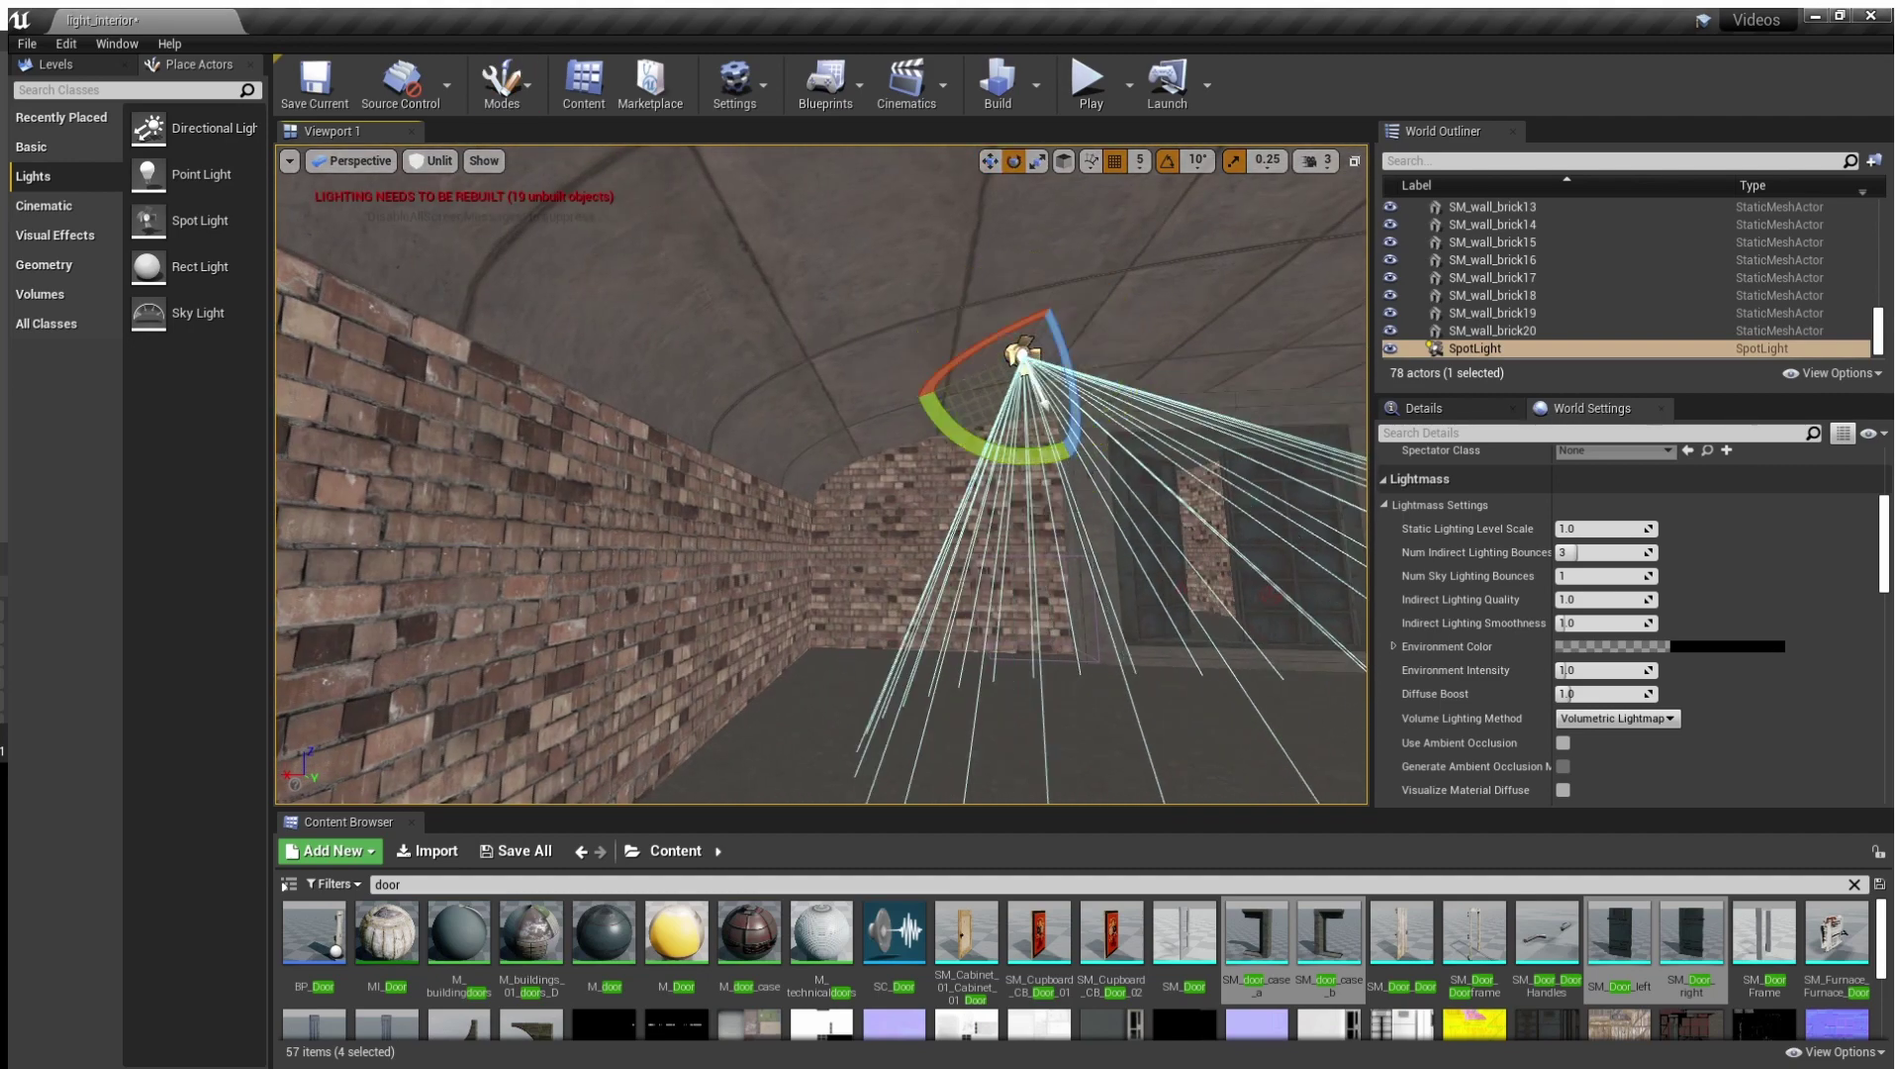
Widen the spot light's cone to an outer angle of 80 and an inner angle of about 71, and return to lit view
scroll(1583, 483, "up", 5)
left_click(1426, 408)
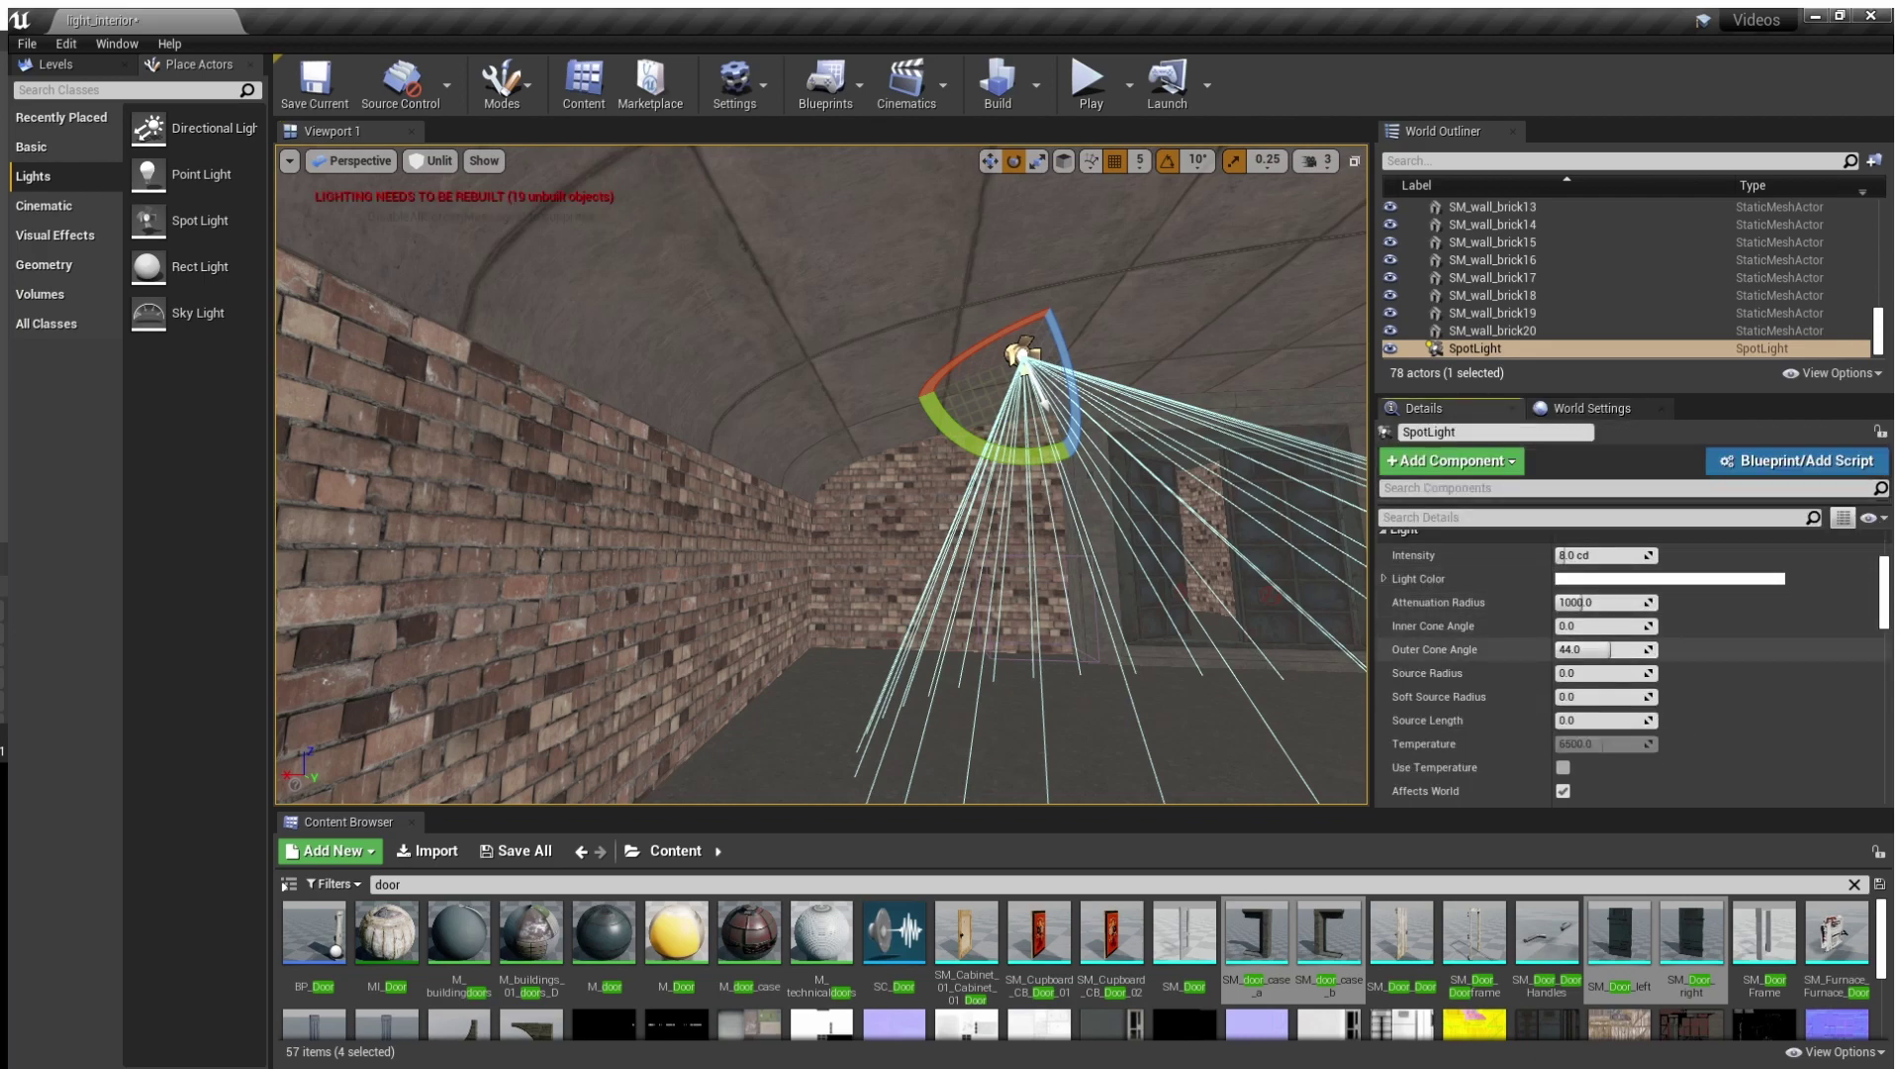
left_click_drag(1606, 649, 1646, 626)
key("alt+4")
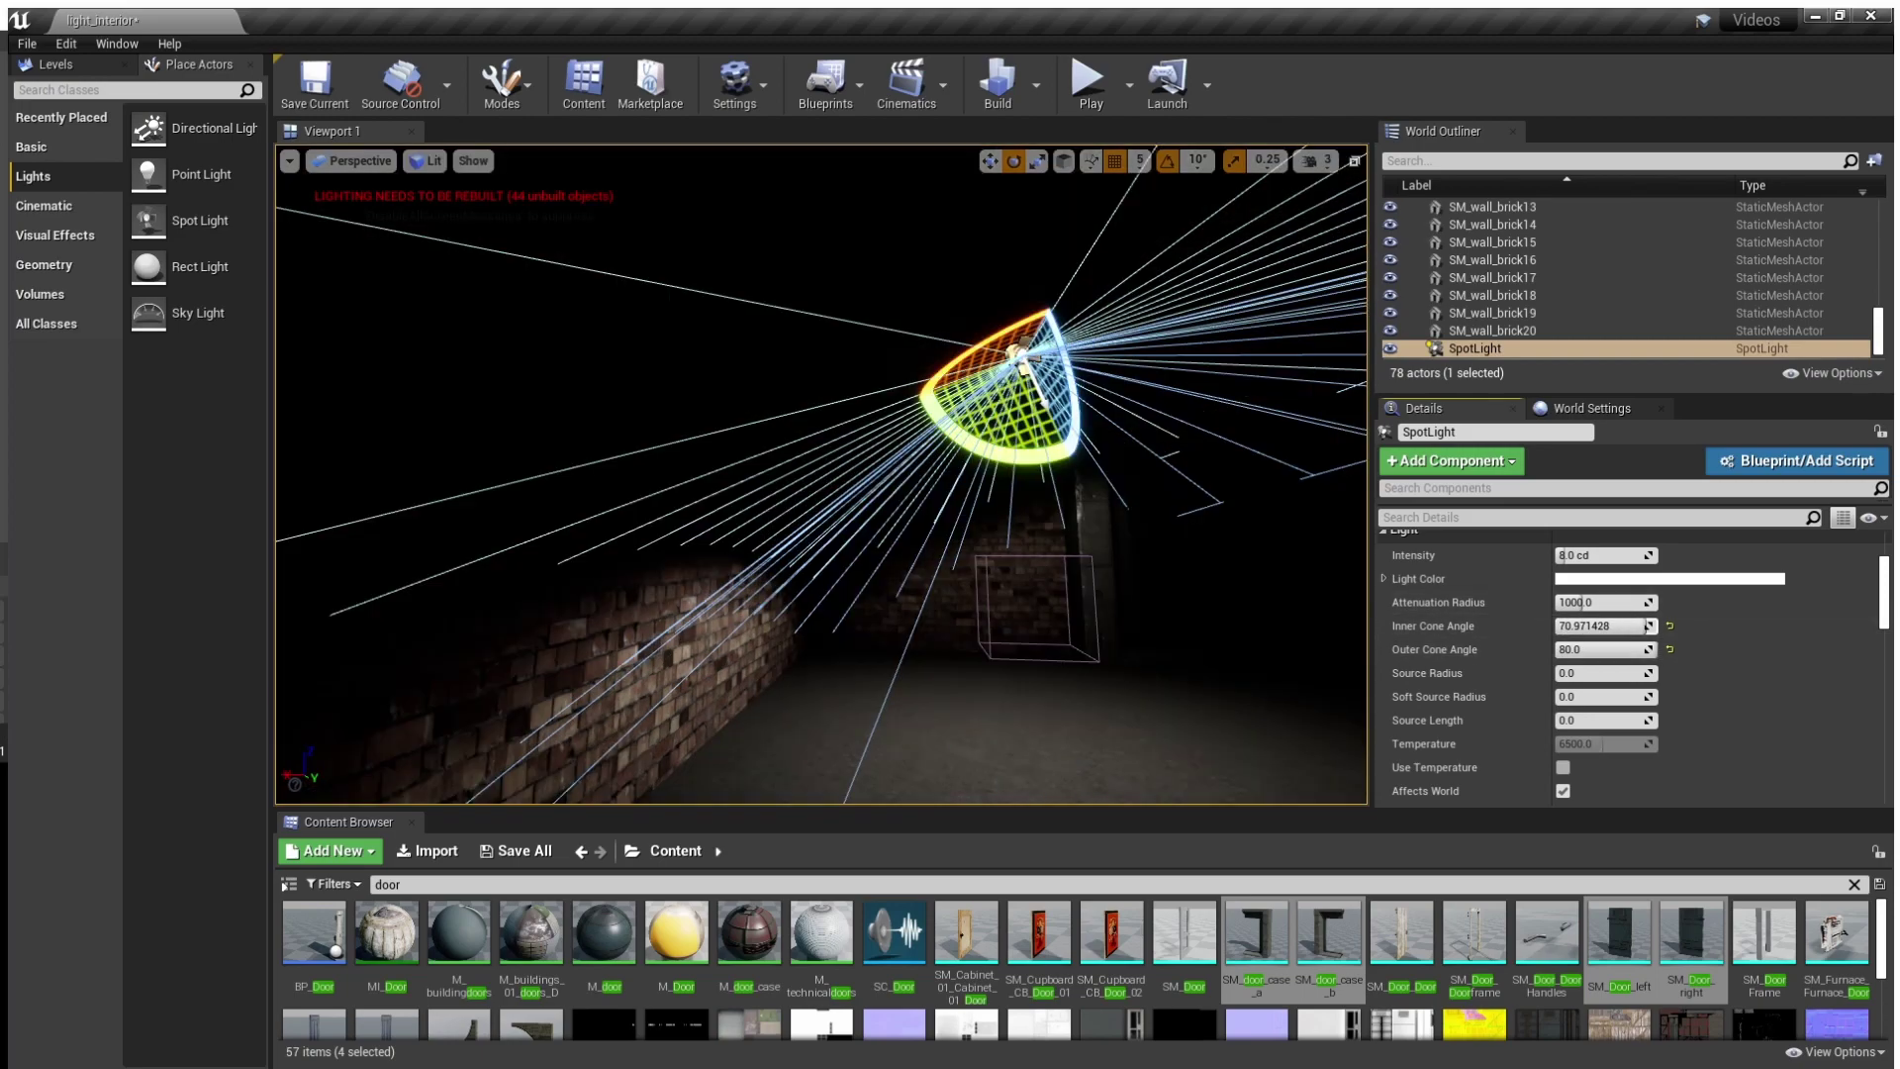
Set the spot light's attenuation radius to 1200 and its intensity to 12 cd
right_click_drag(1088, 535, 1154, 539)
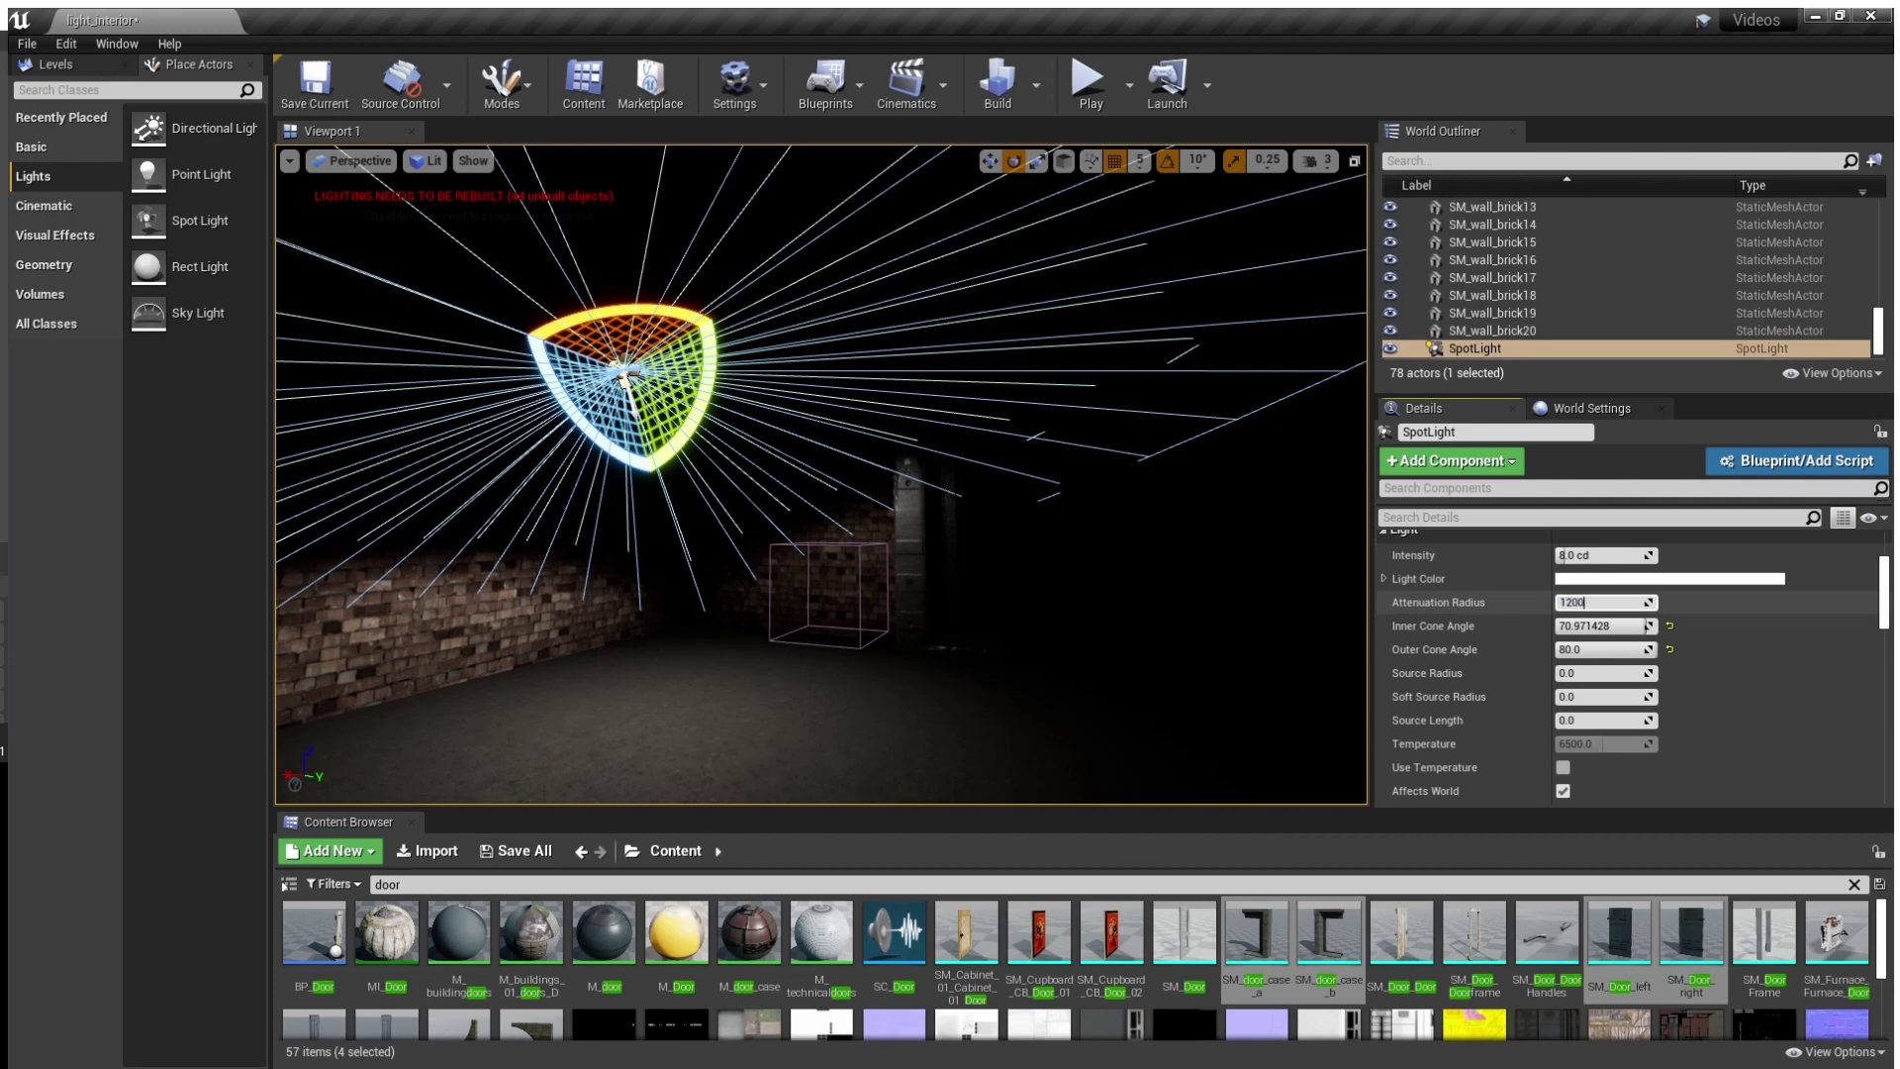
key("Return")
type("1")
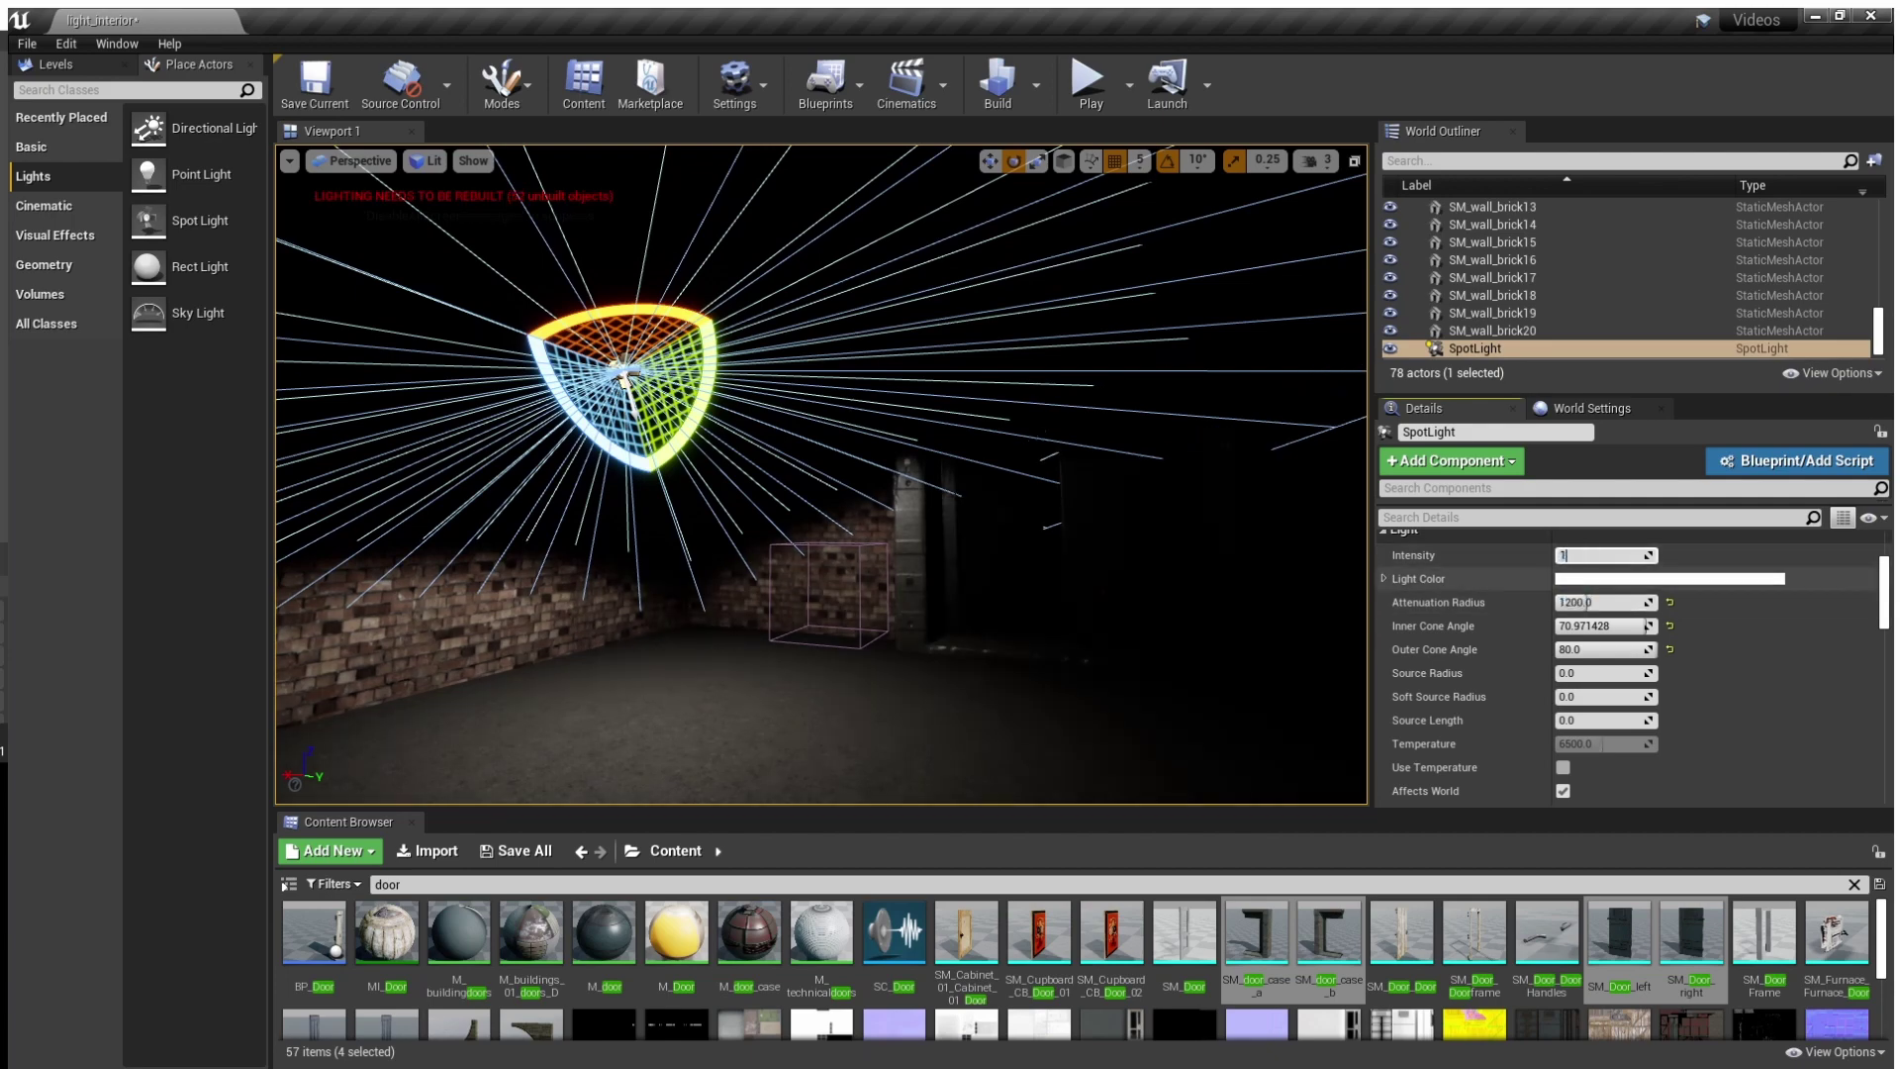
type("2.0 cd")
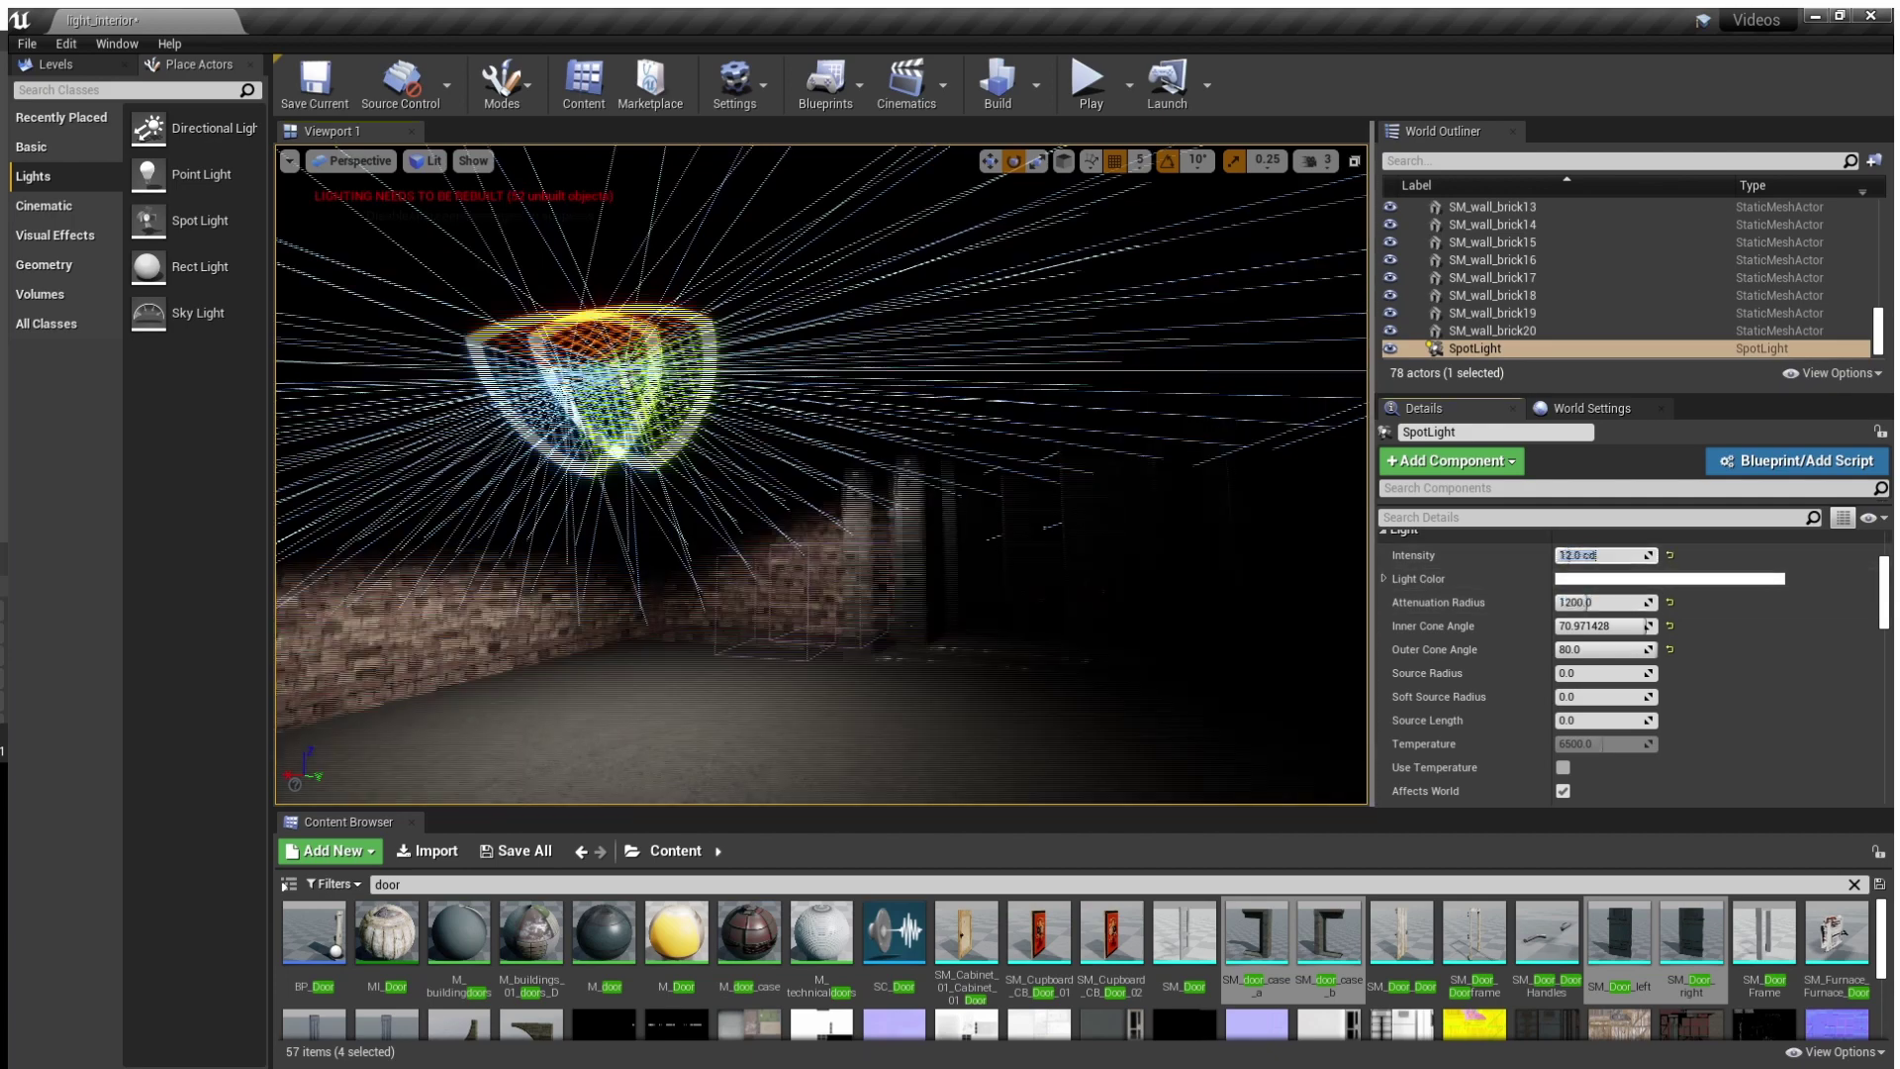
key("Return")
Duplicate the spot light as a rotated copy and move it to the opposite side of the room
right_click_drag(822, 476, 705, 453)
left_click_drag(607, 419, 560, 490, "alt")
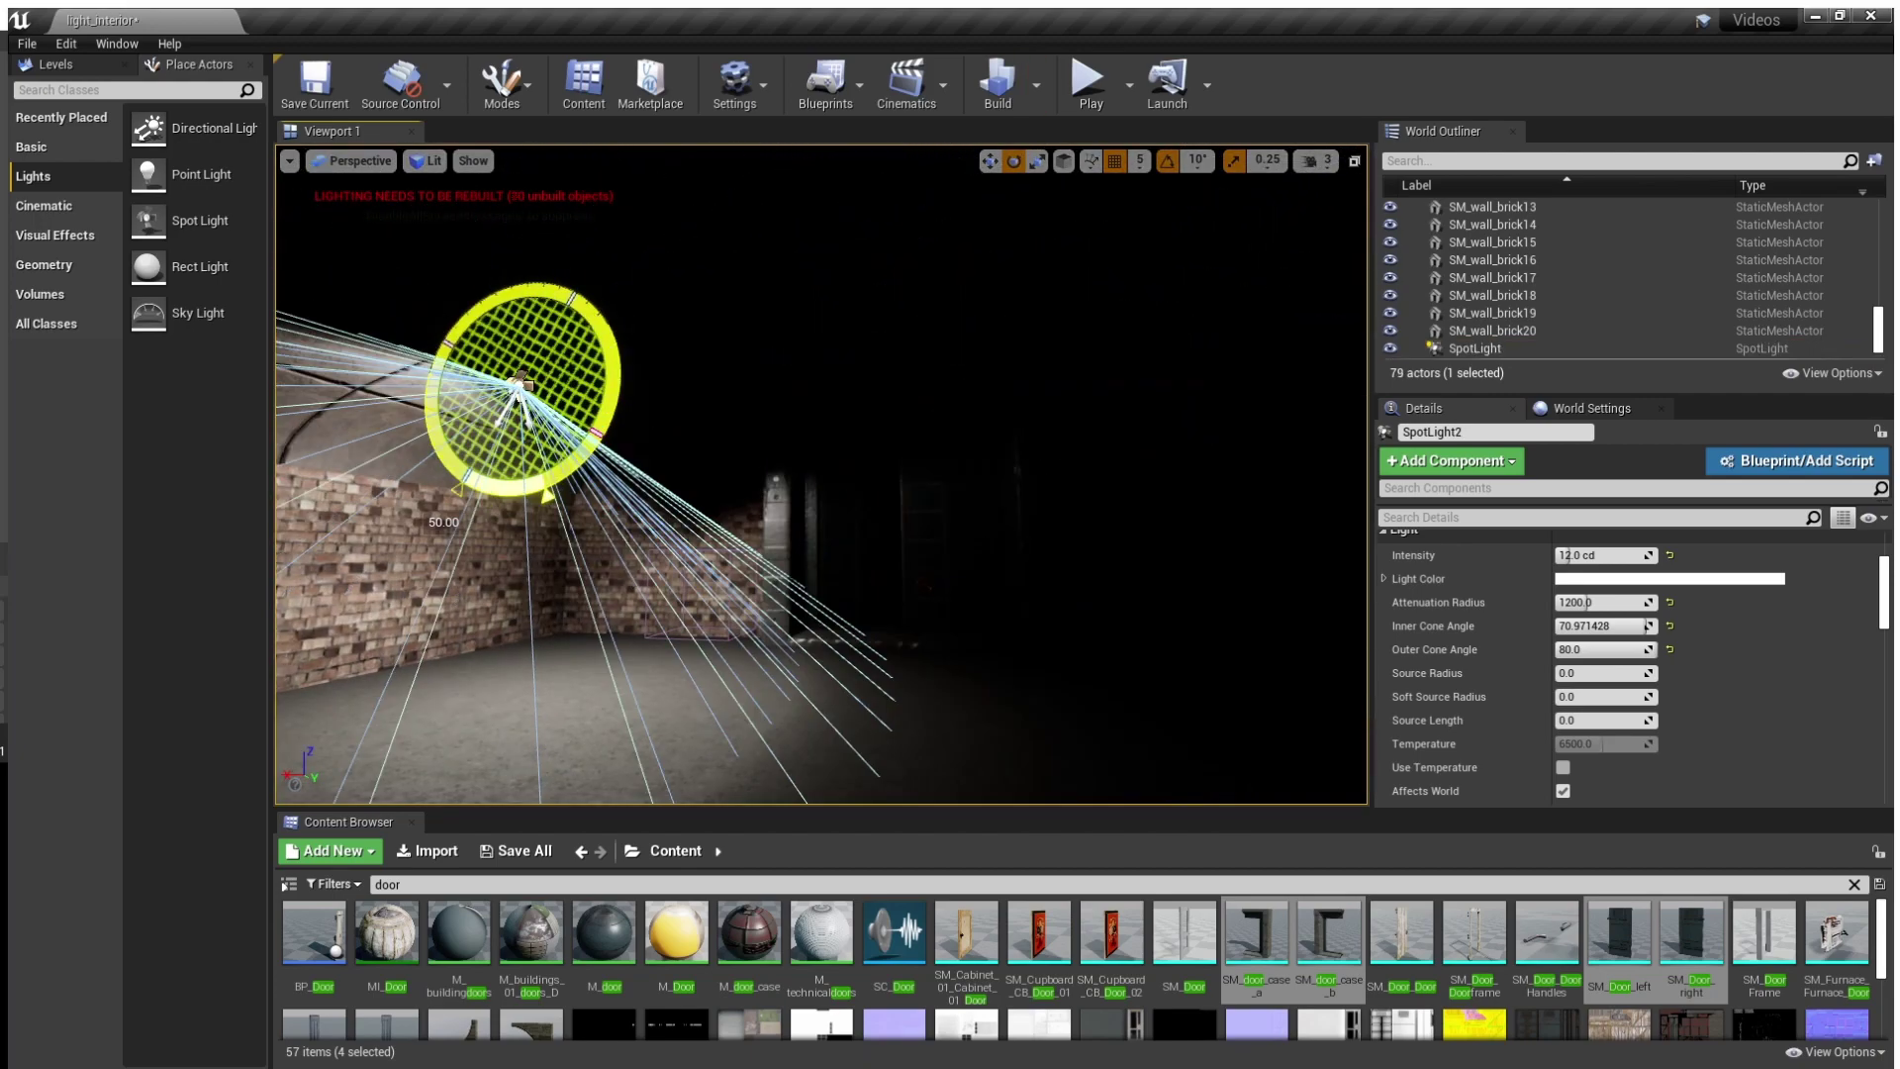
left_click_drag(522, 382, 1331, 353, "alt")
key("w")
right_click_drag(1331, 352, 1477, 388)
Select both spot lights and give them a pale pink light color
left_click(410, 233, "ctrl")
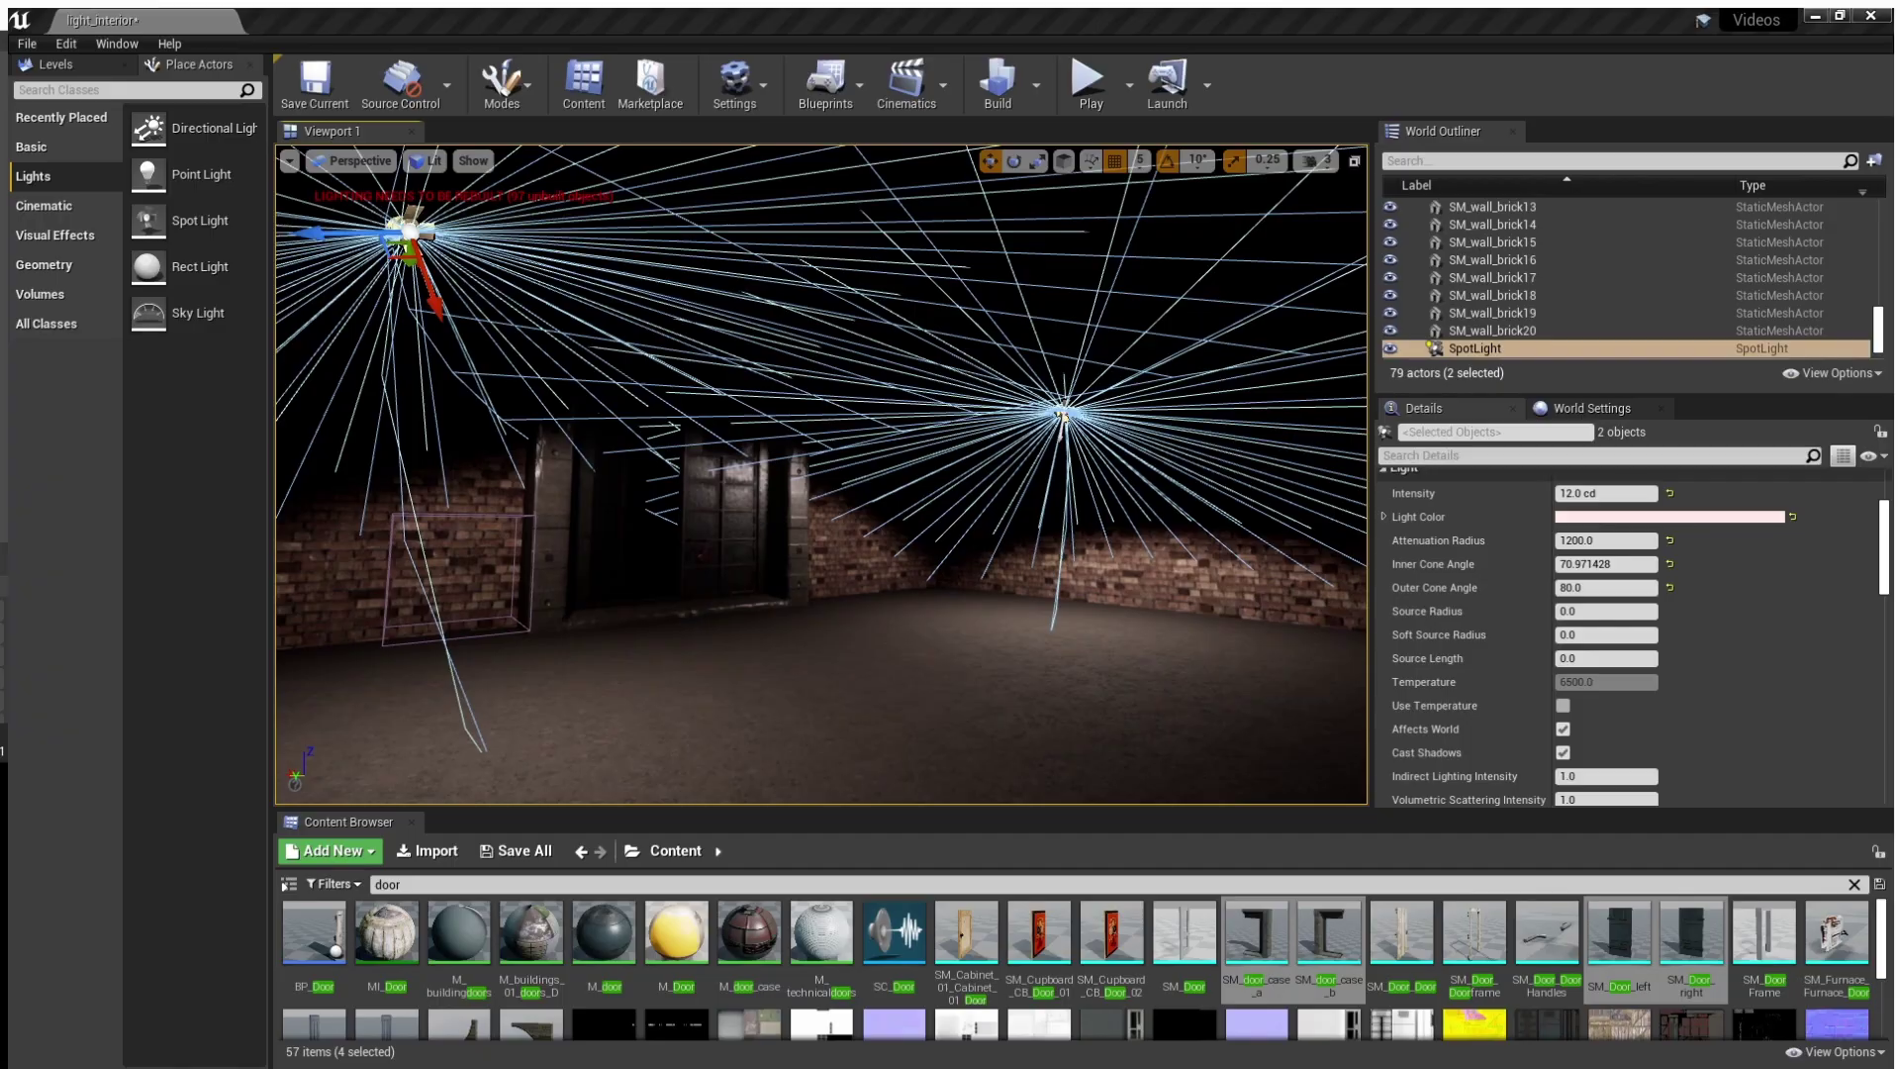
right_click_drag(990, 535, 975, 465)
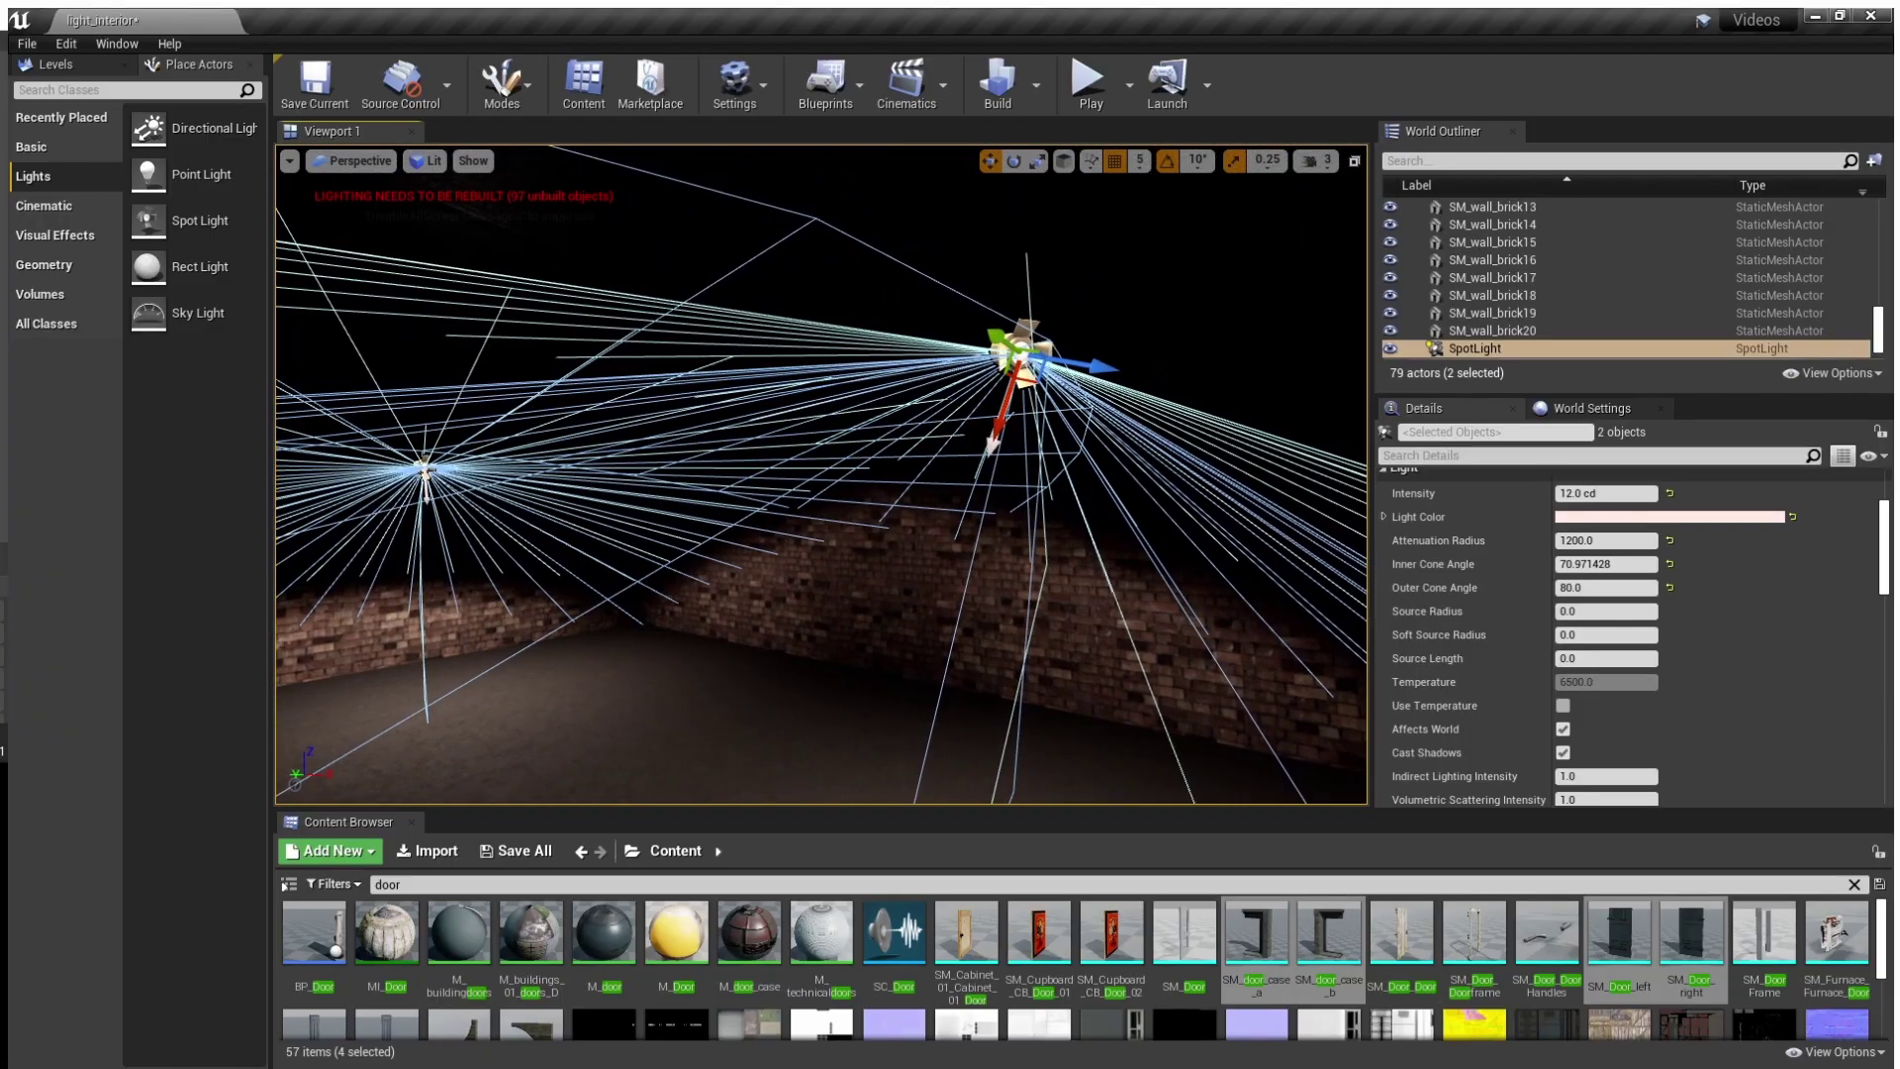
key("e")
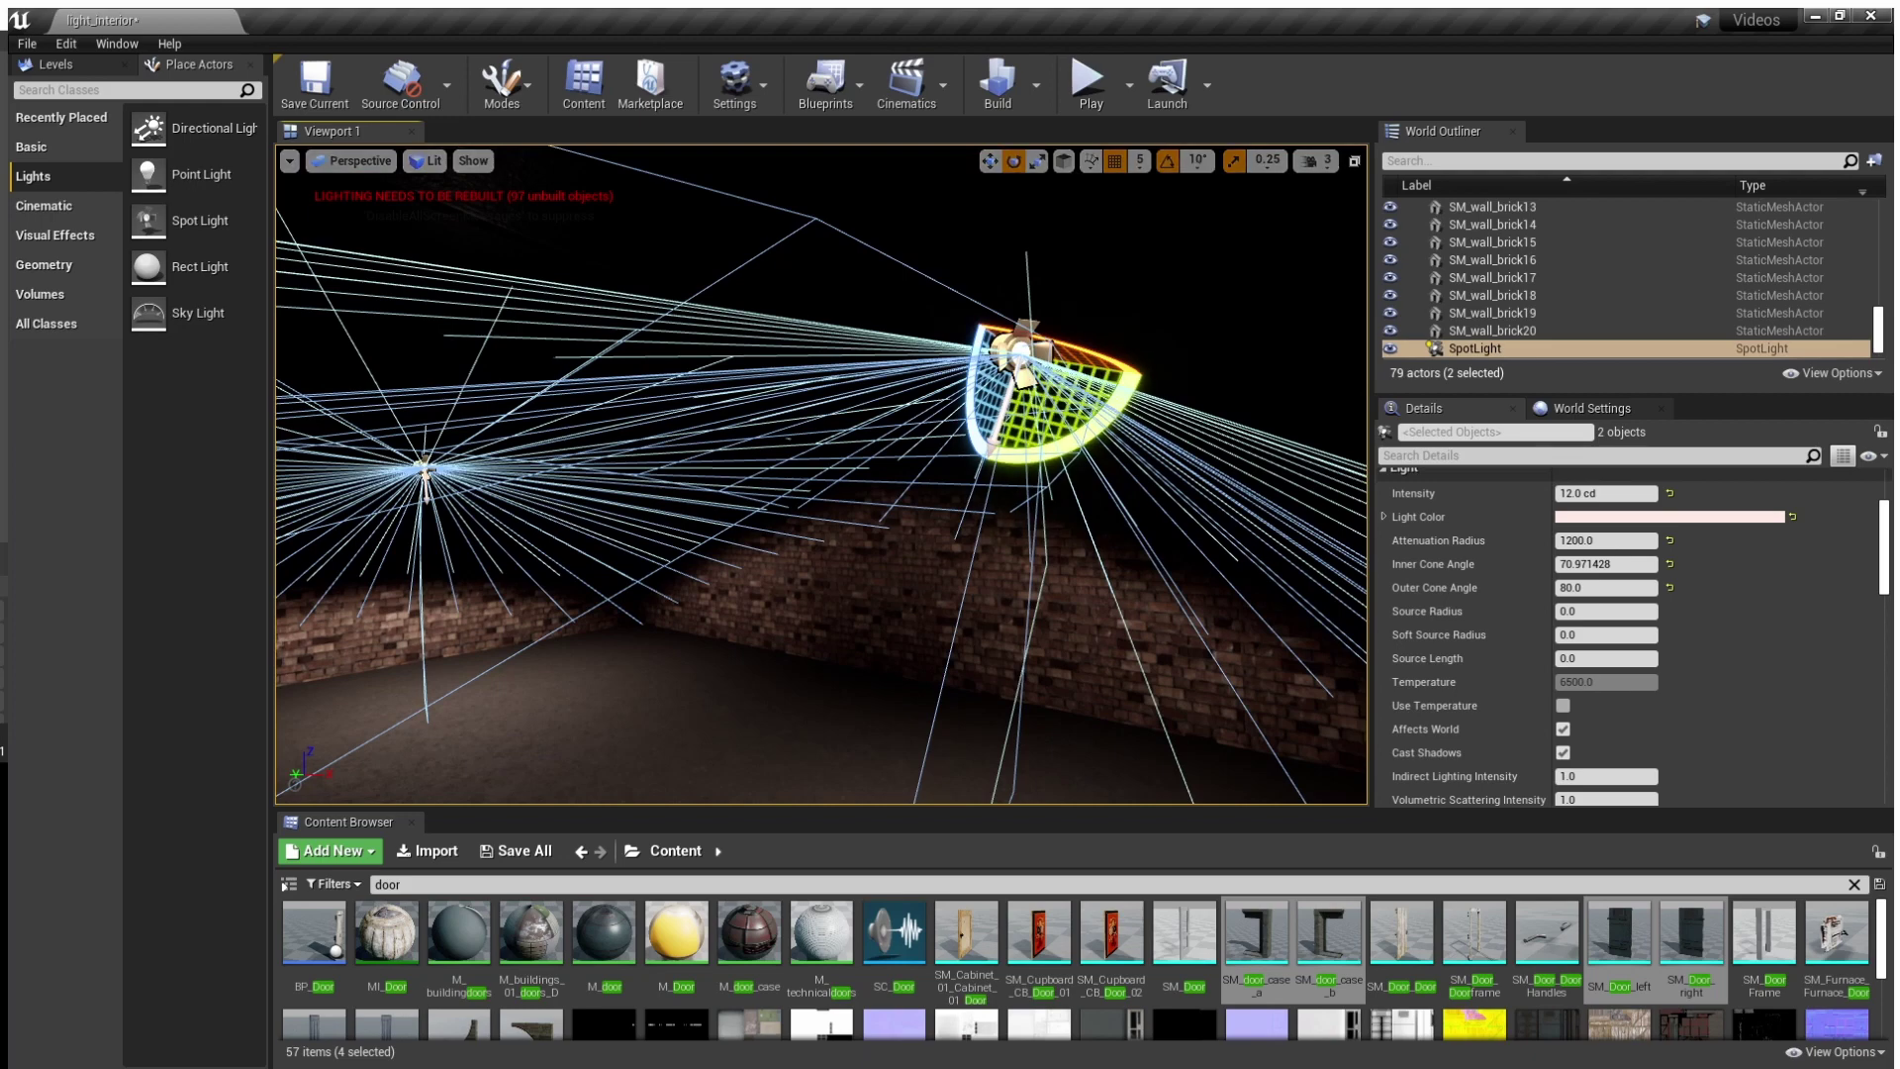
key("Escape")
Reselect both spot lights and set their Indirect Lighting Intensity to 3.0
right_click_drag(990, 535, 1173, 589)
left_click_drag(1019, 455, 1035, 452, "alt")
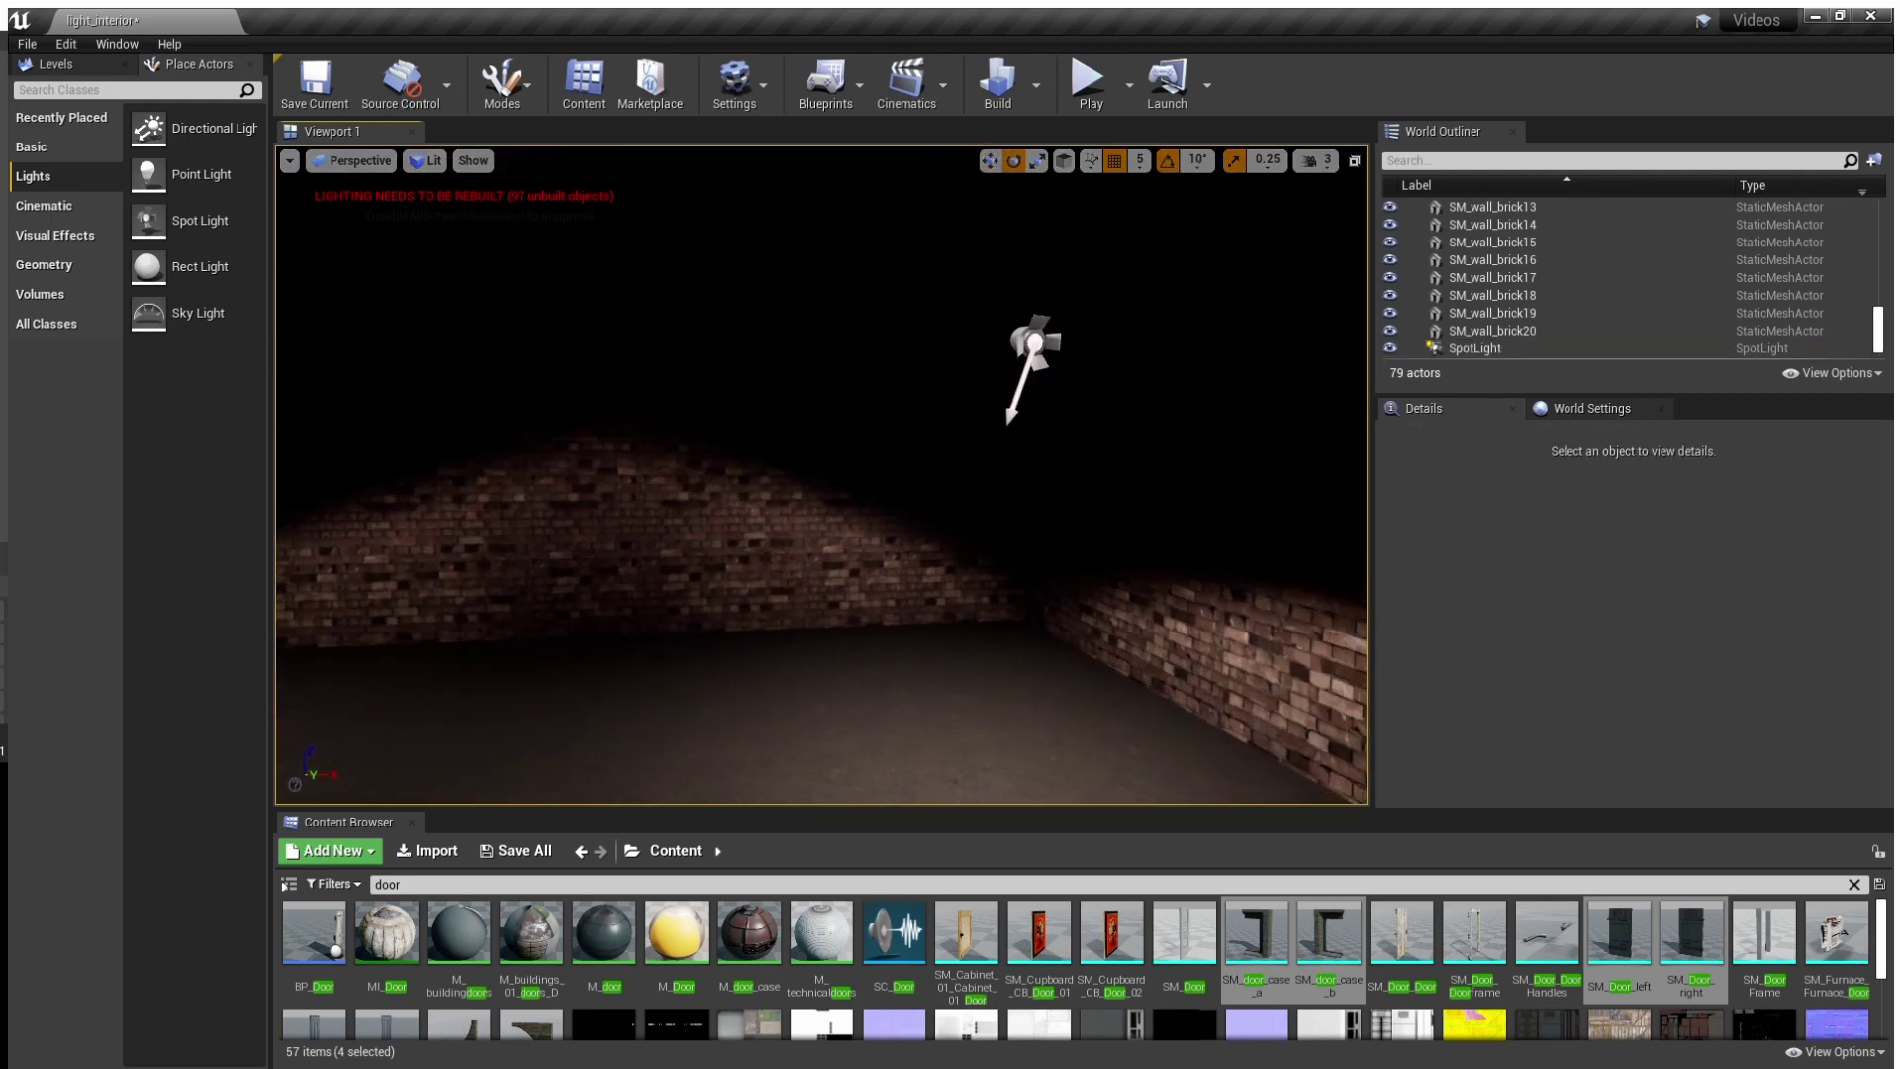
left_click(1034, 342)
right_click_drag(1035, 342, 1168, 351)
left_click(791, 376, "ctrl")
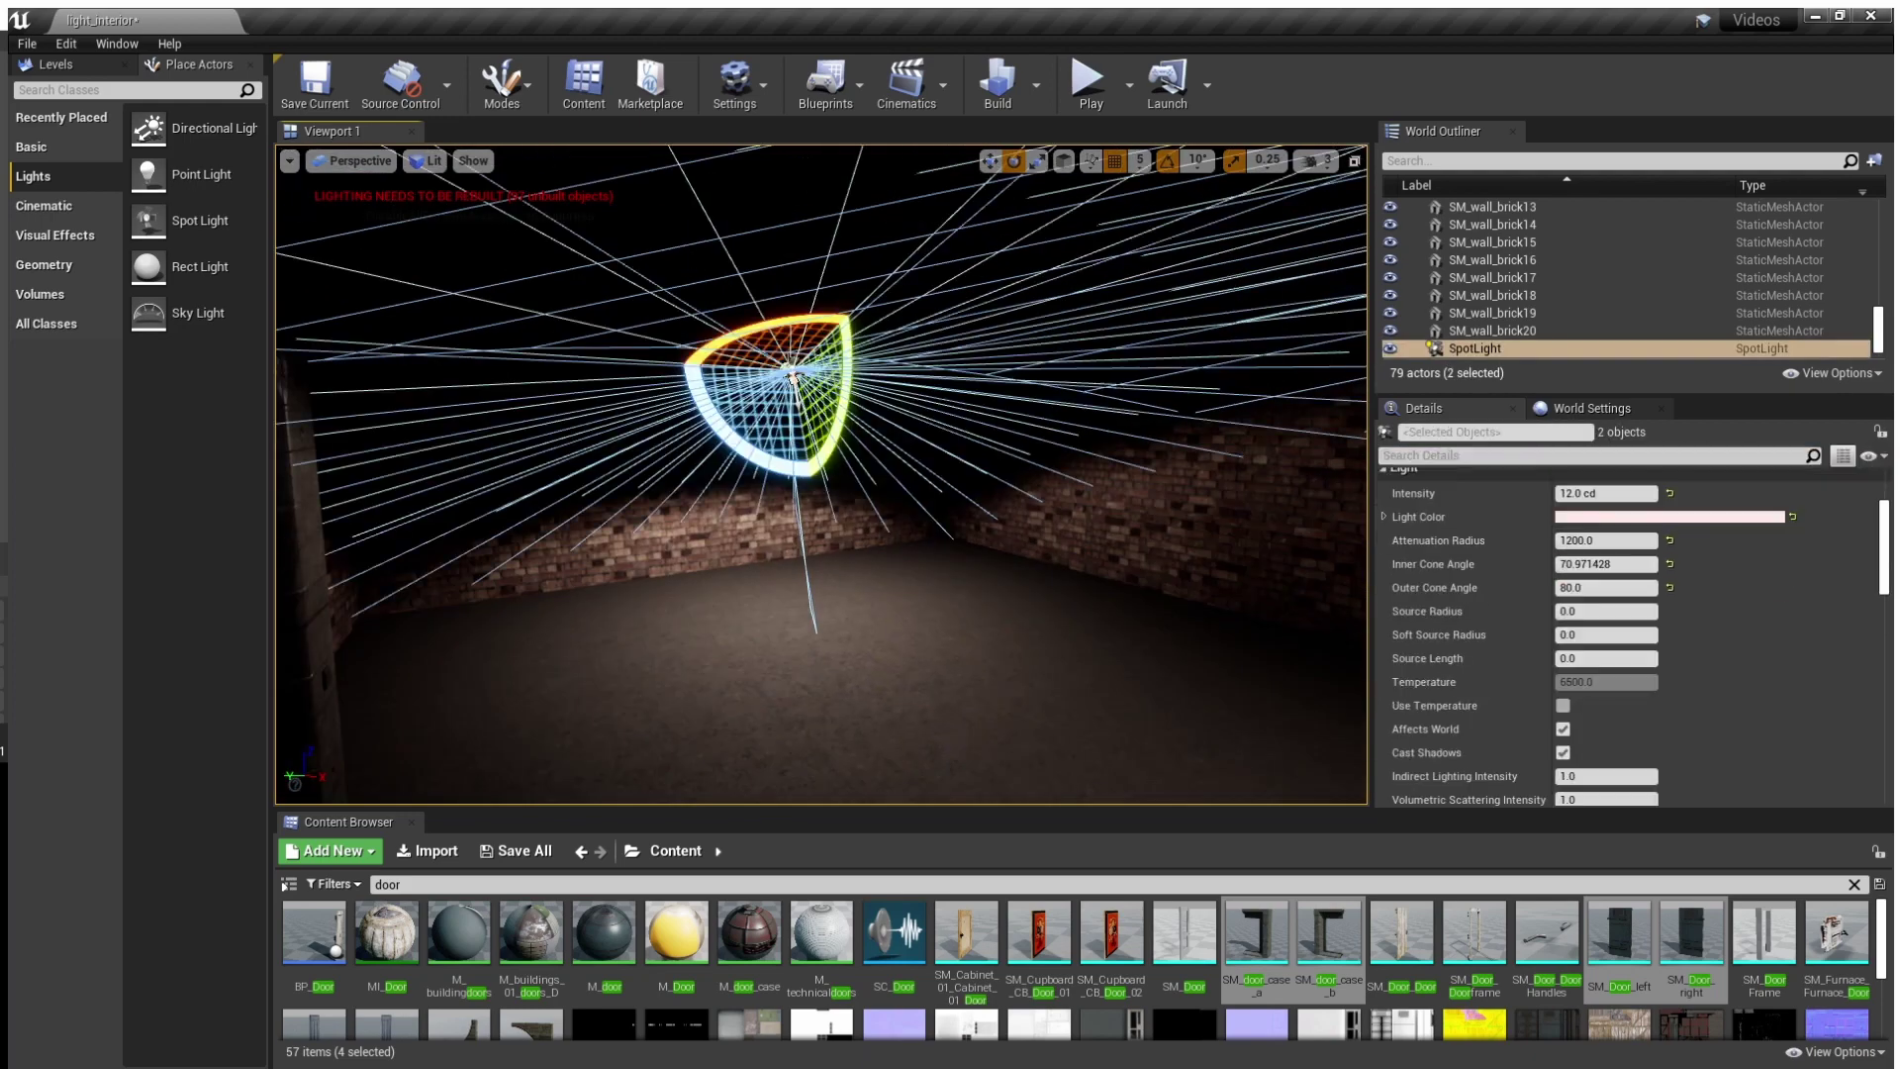
scroll(1633, 634, "down", 3)
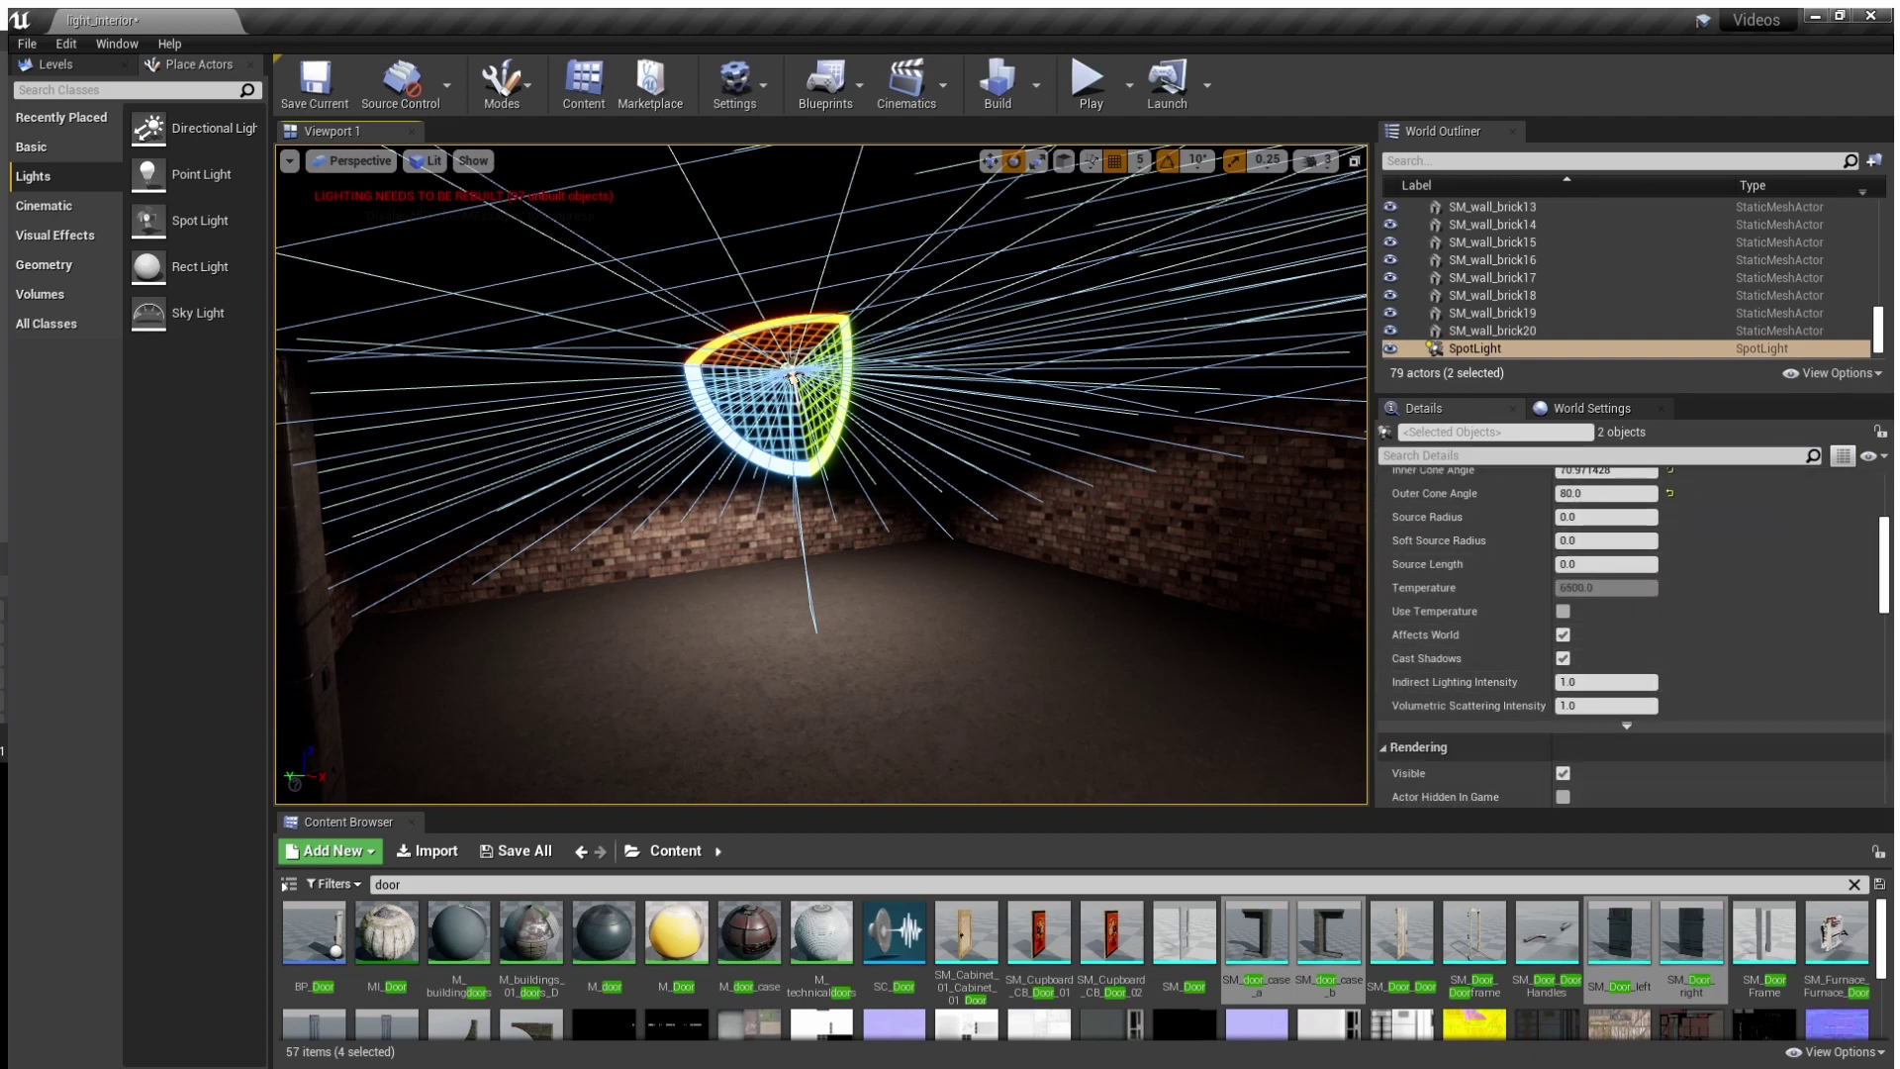
right_click_drag(940, 475, 802, 428)
right_click_drag(733, 374, 861, 372)
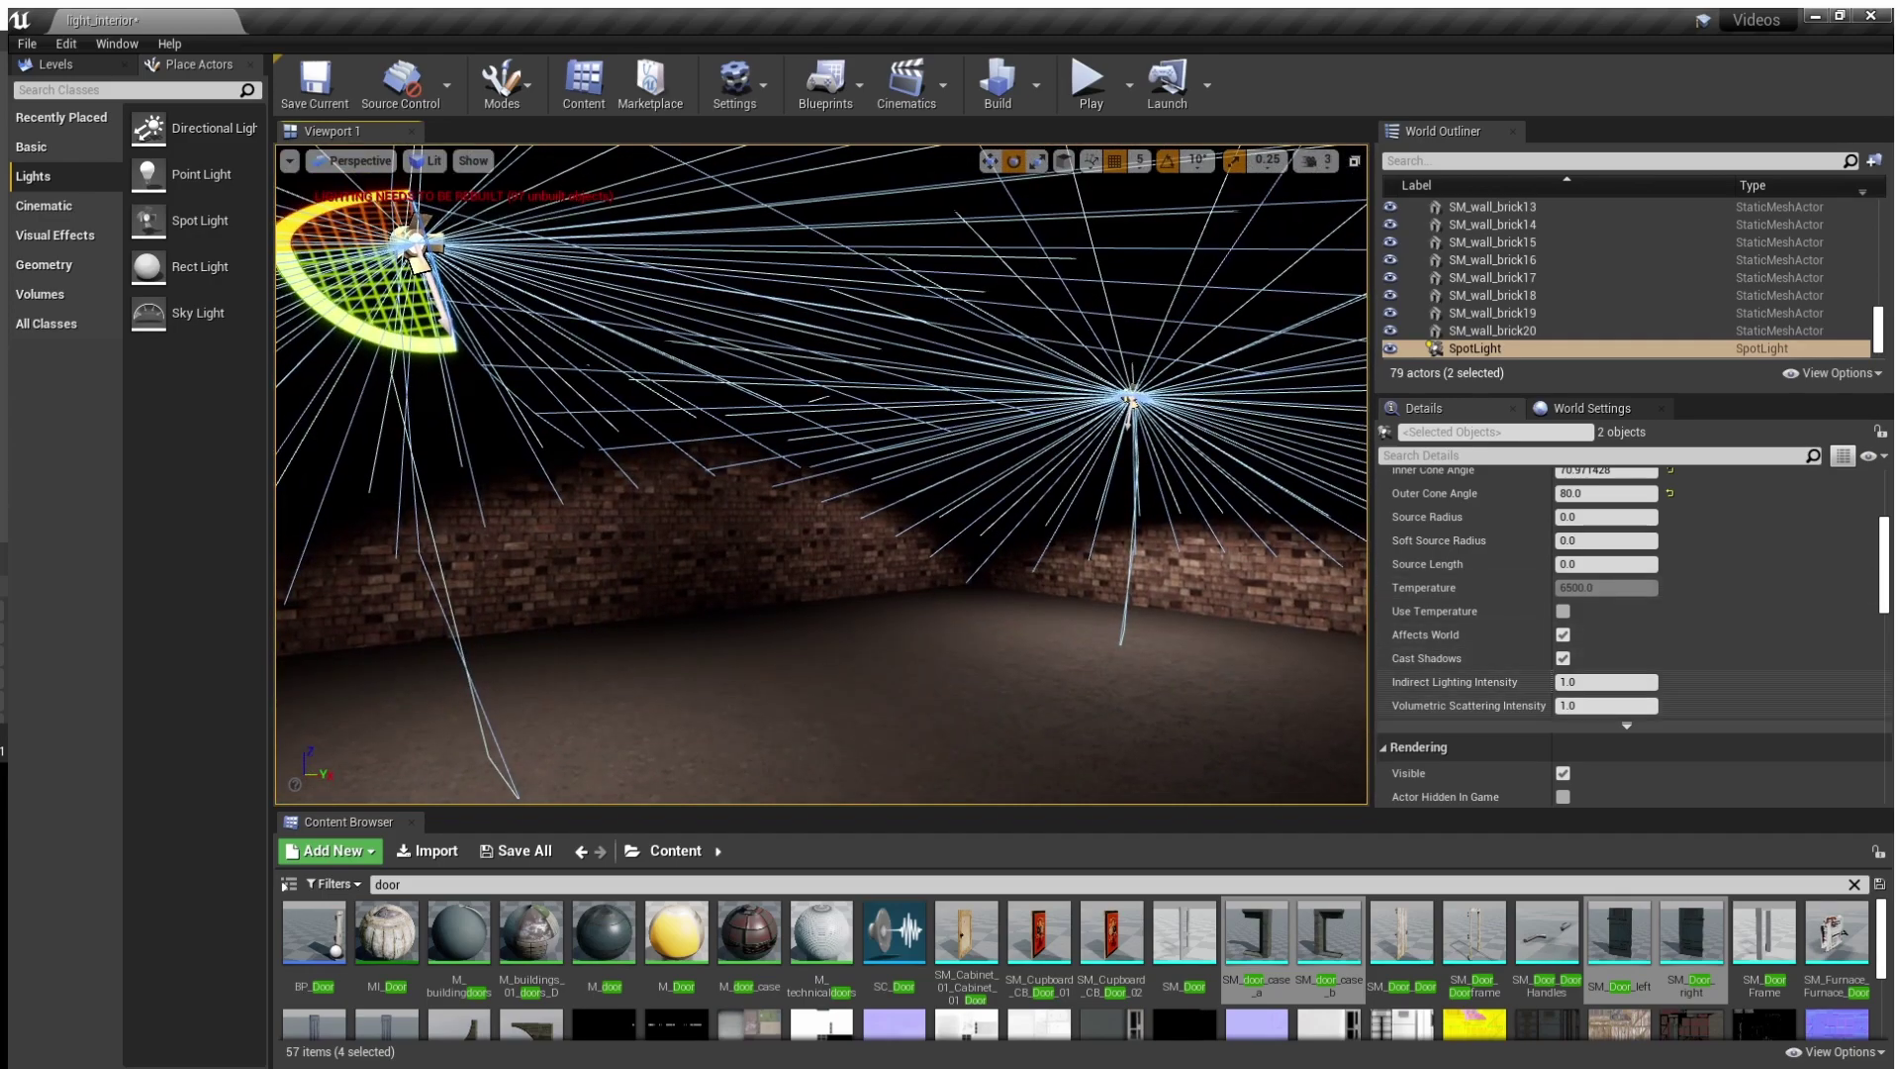
key("Return")
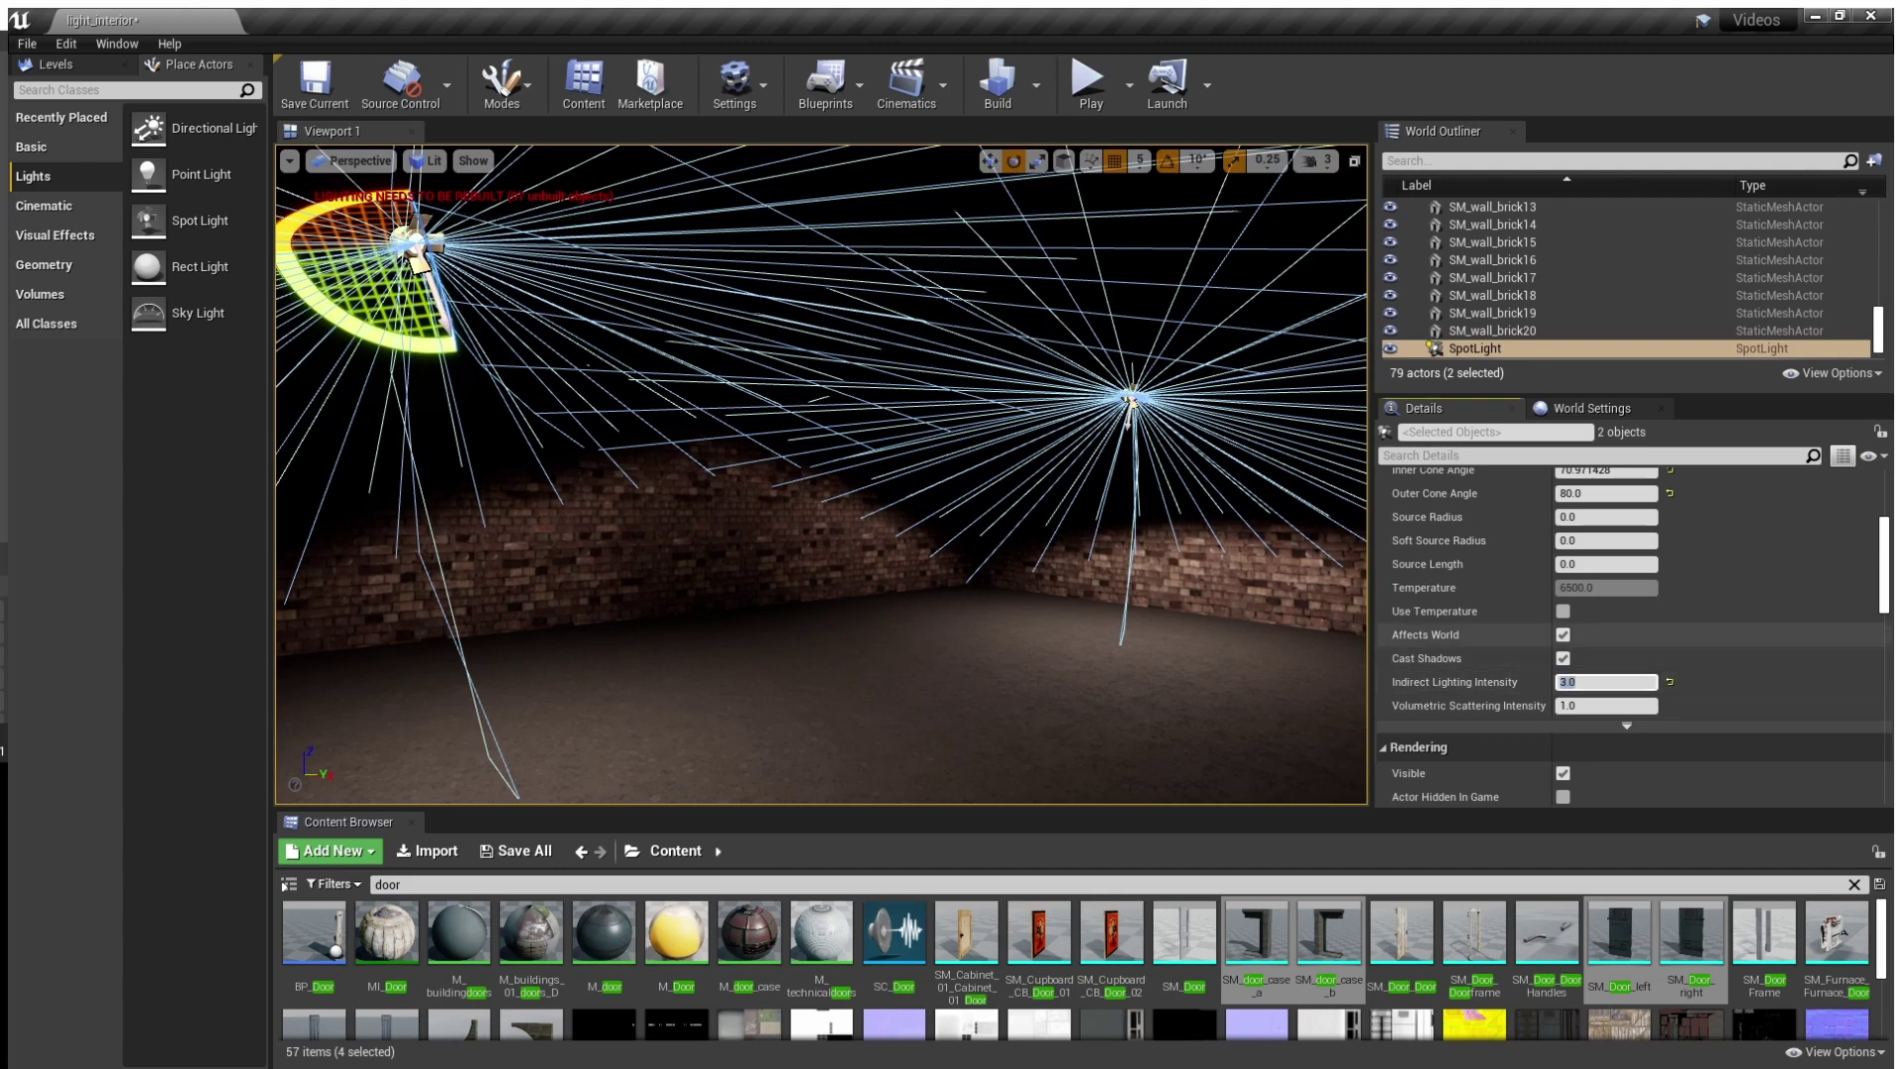
Set Num Indirect Lighting Bounces to 5 in the Lightmass world settings and build the lighting
left_click(1592, 408)
scroll(1584, 615, "down", 3)
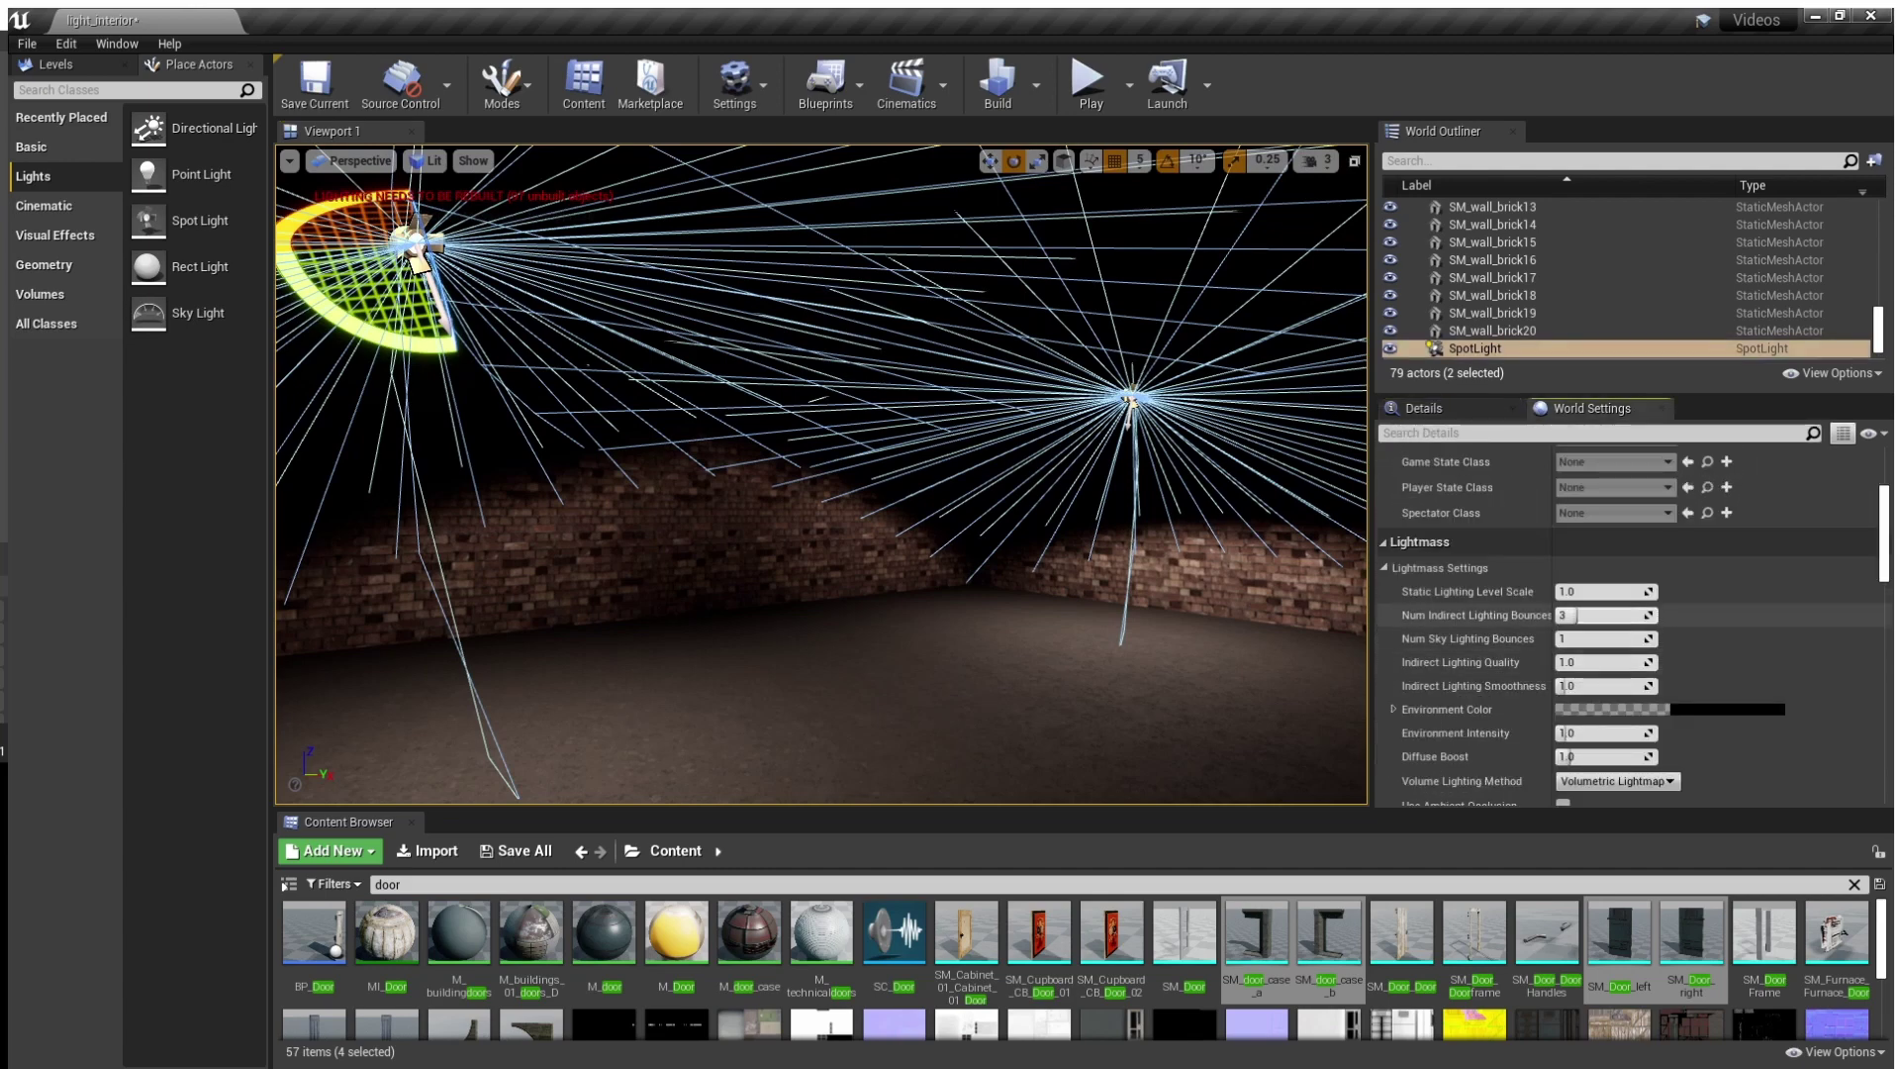
key("Return")
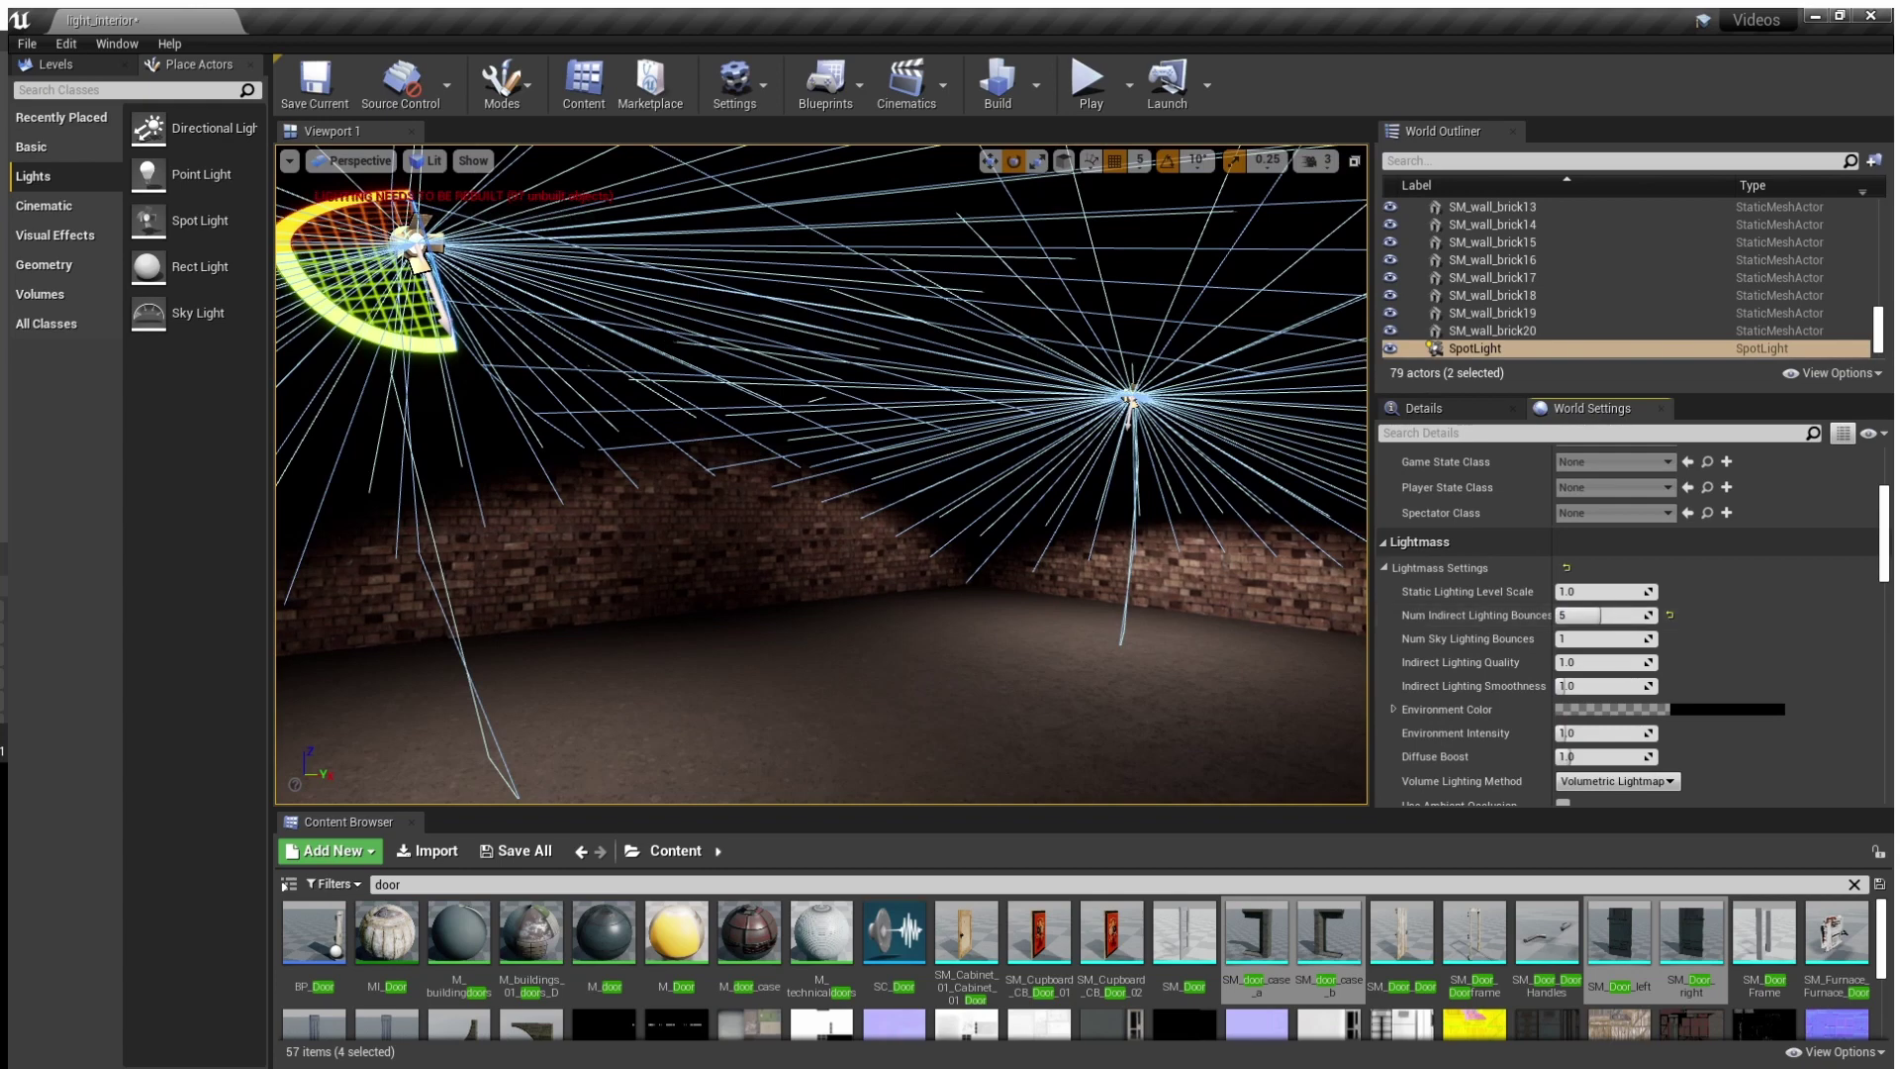
key("Escape")
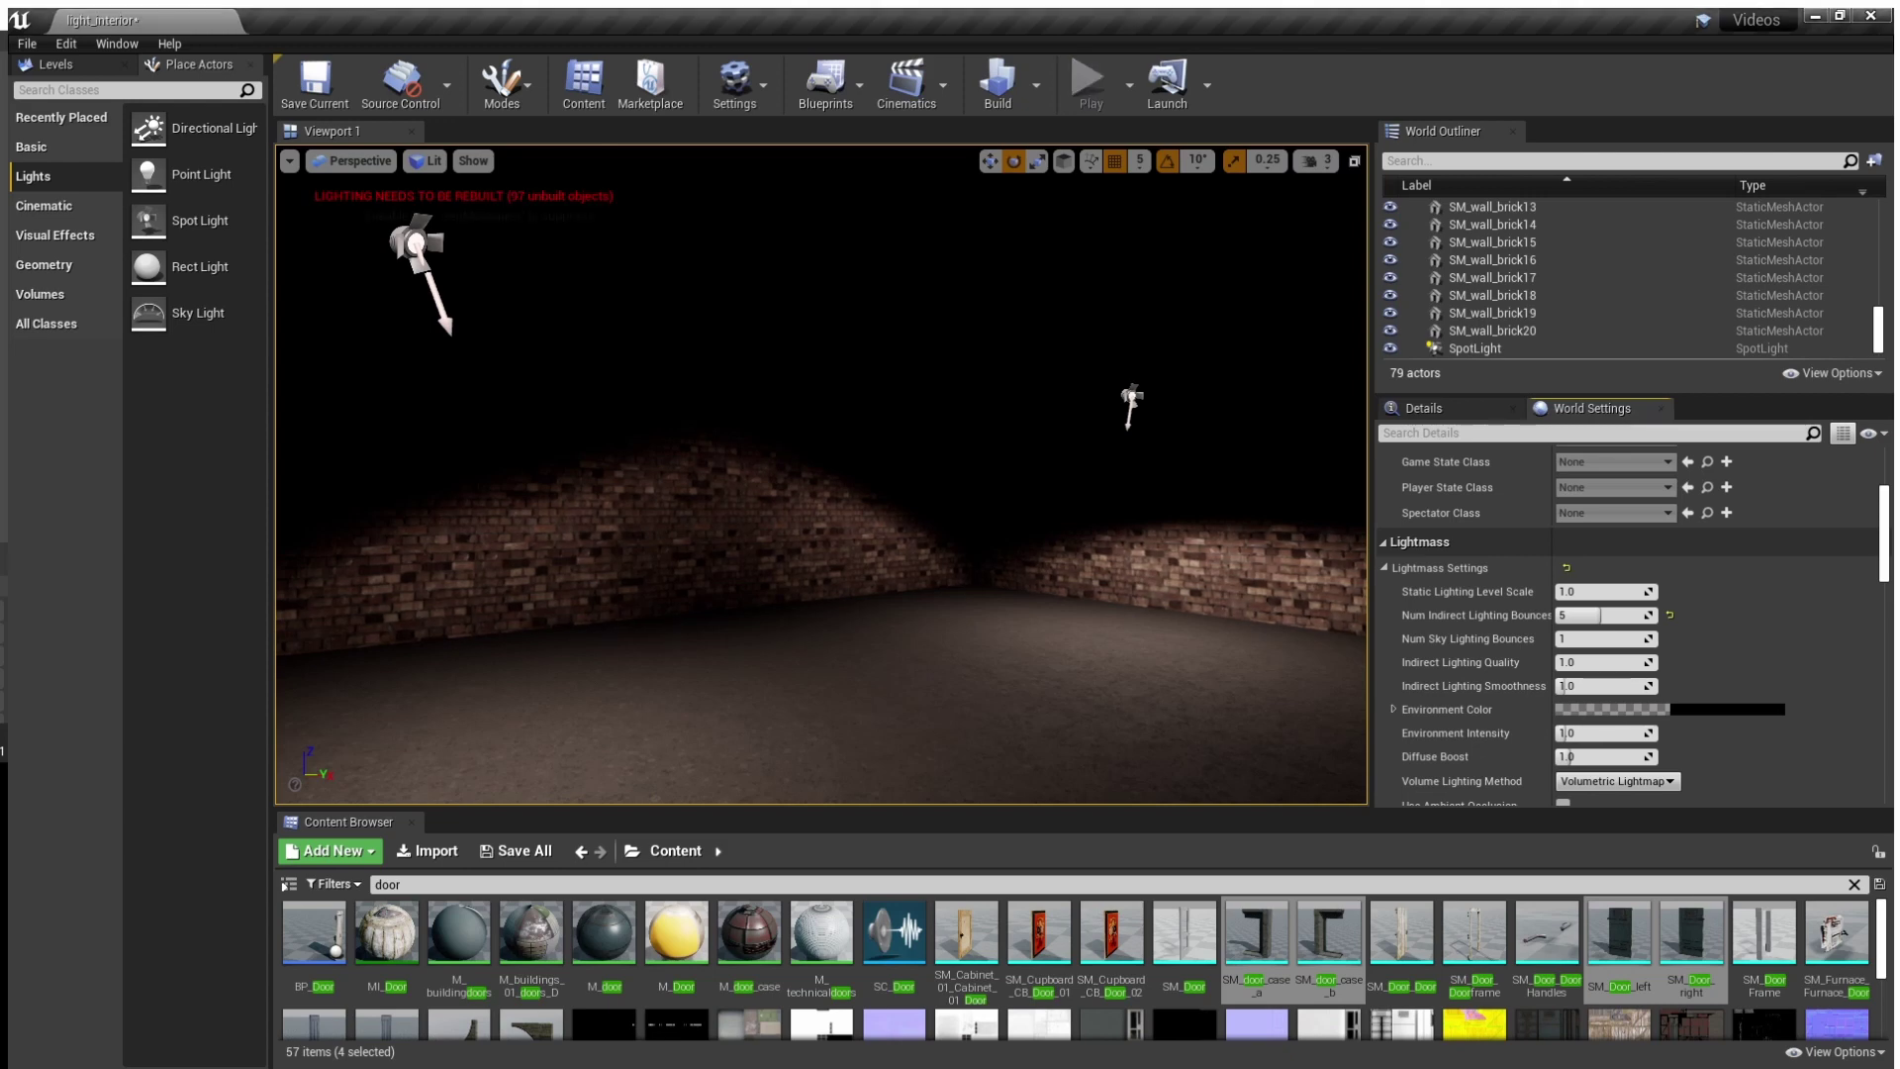
Set the Indirect Lighting Intensity of both spot lights to 6.0 and rebuild the lighting
right_click_drag(822, 475, 594, 475)
left_click(644, 411)
key("w")
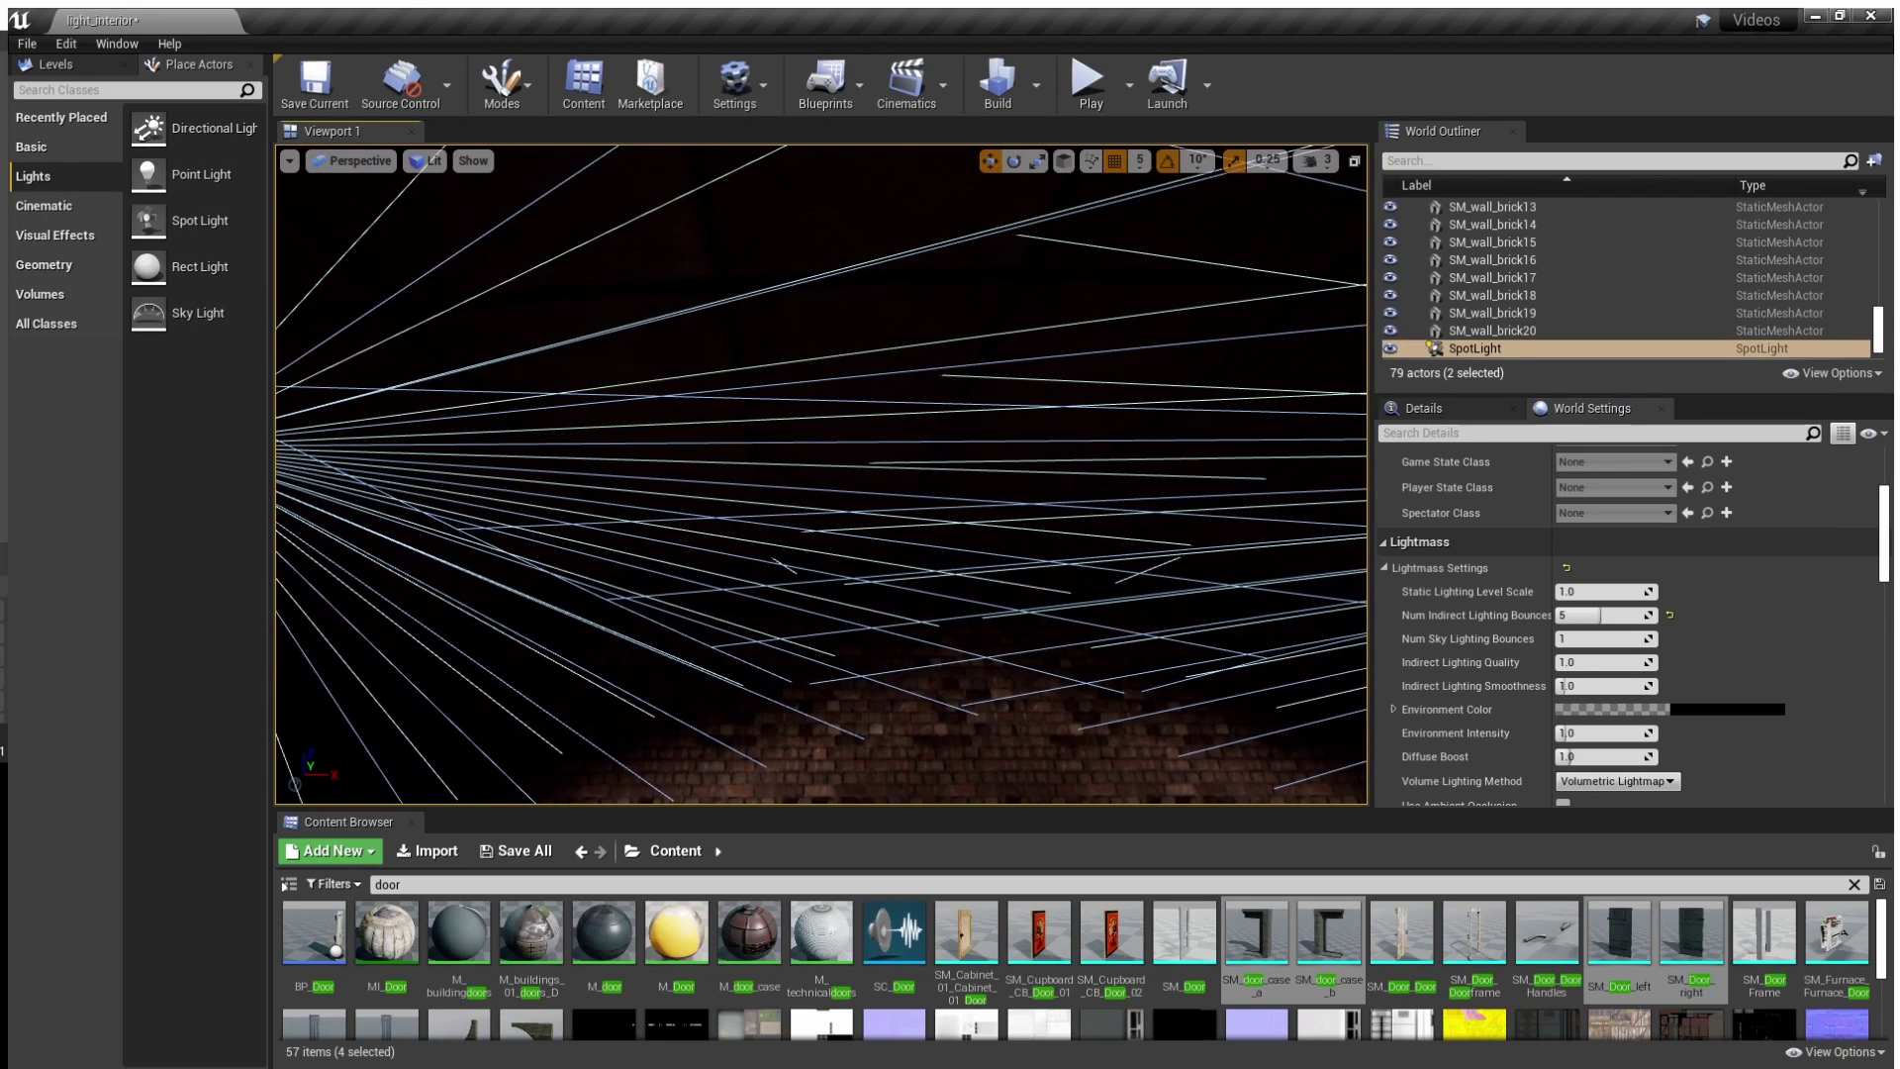
left_click(1425, 409)
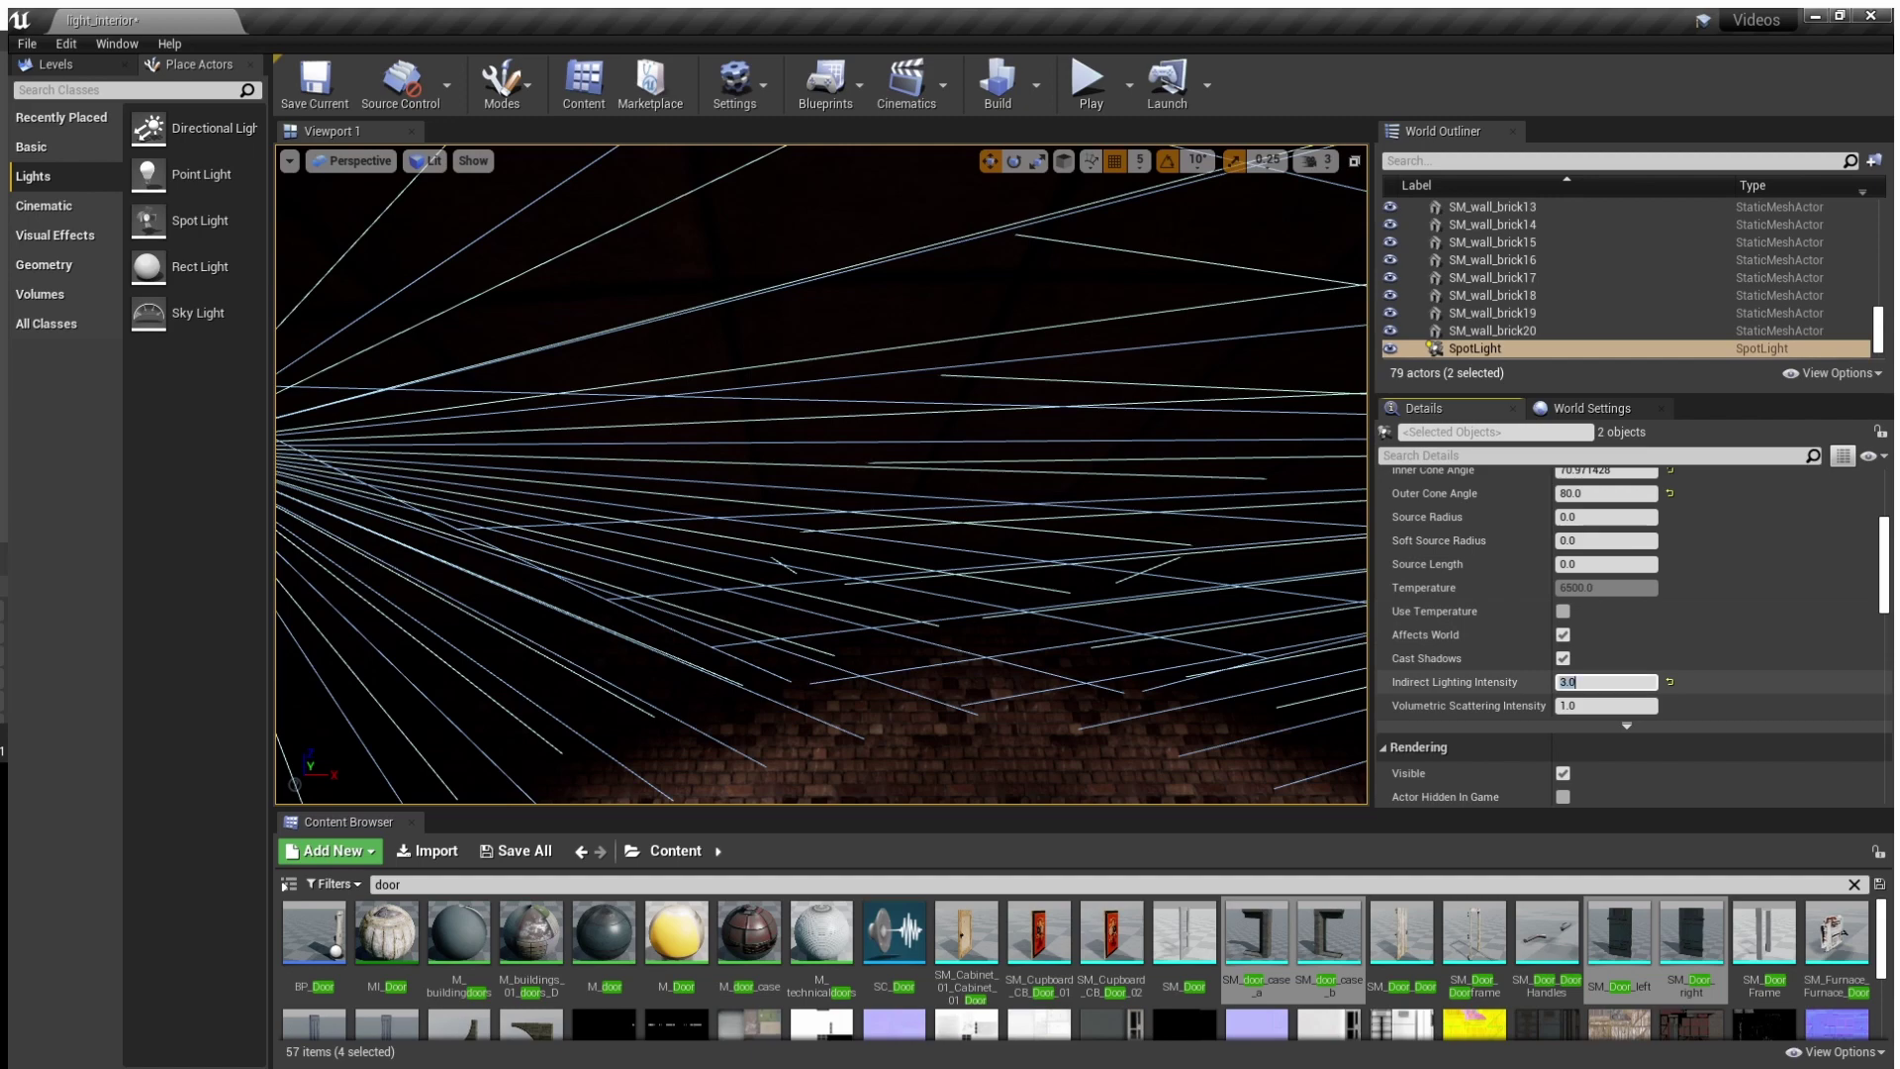
right_click_drag(1168, 554, 995, 584)
key("Escape")
key("s")
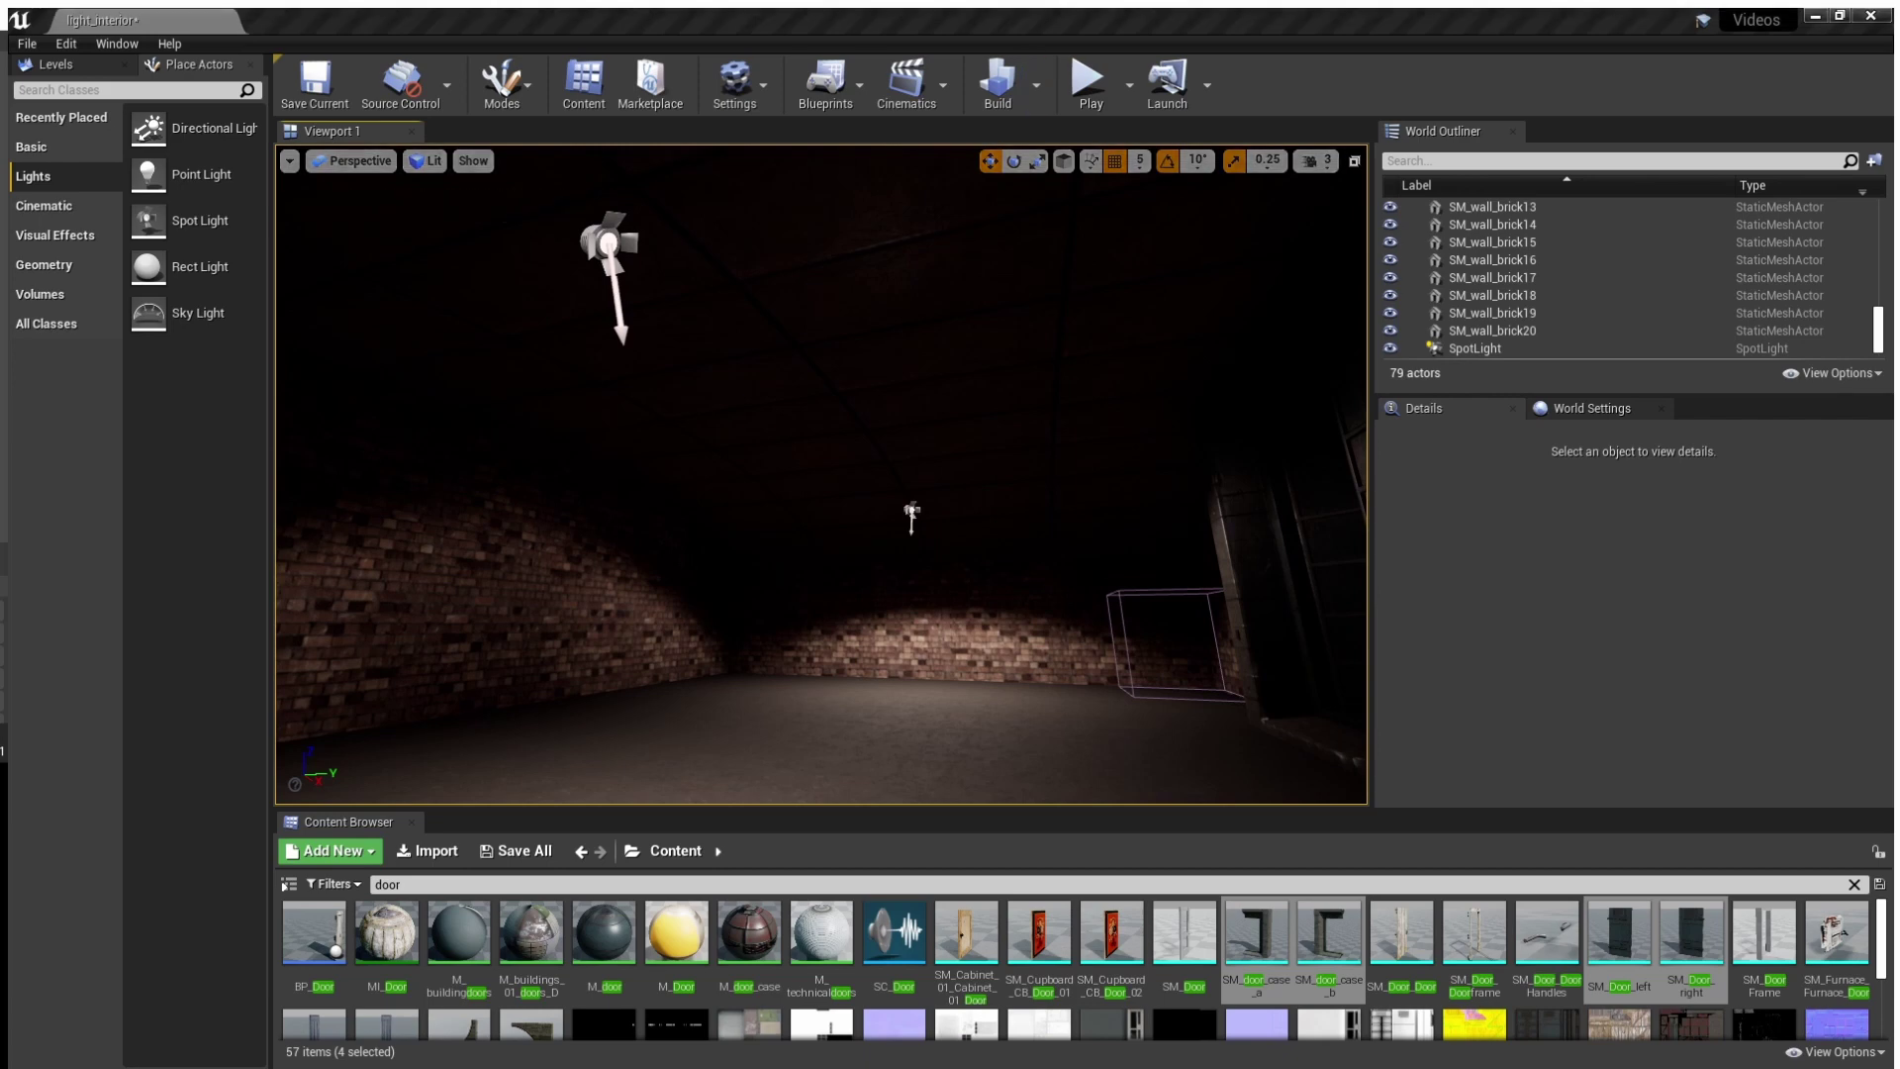
key("d")
right_click_drag(891, 495, 756, 431)
Select both spot lights again and lower their light intensity
left_click(1072, 245)
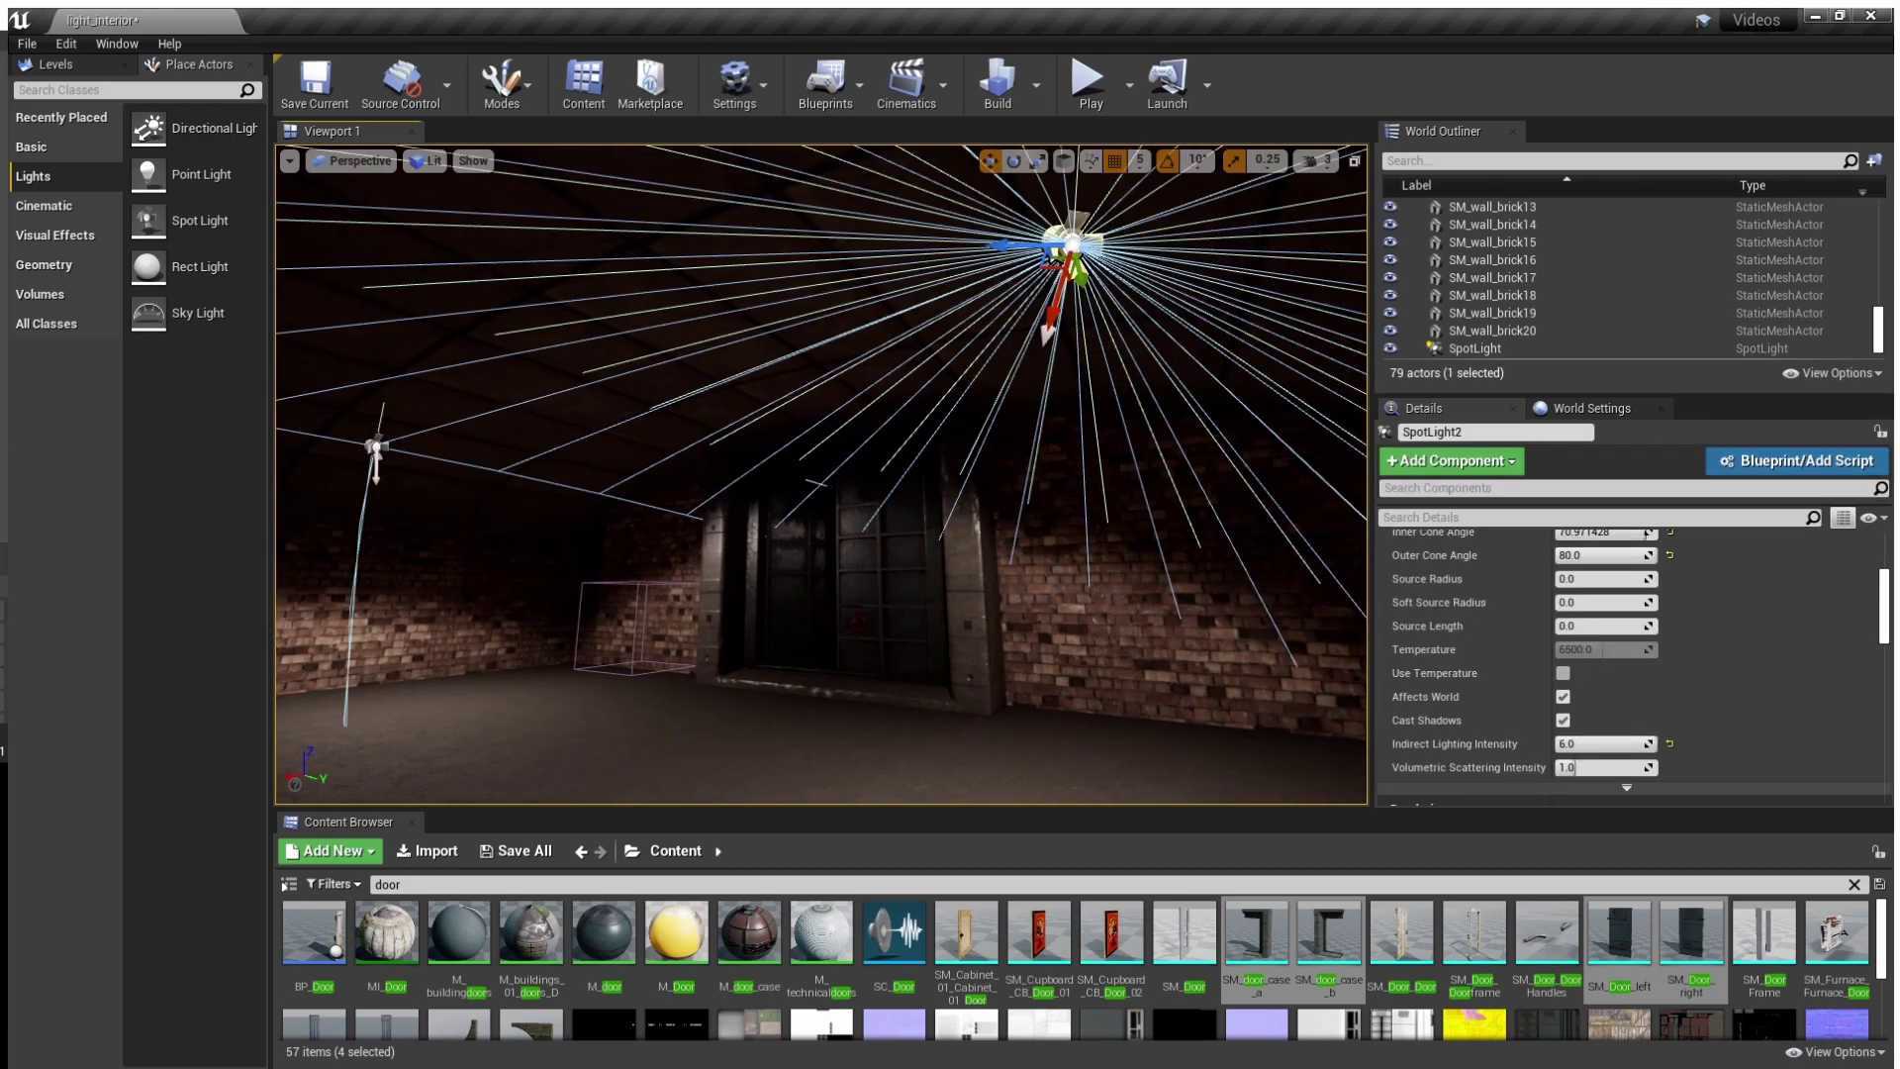
left_click(376, 448, "ctrl")
scroll(1623, 582, "up", 5)
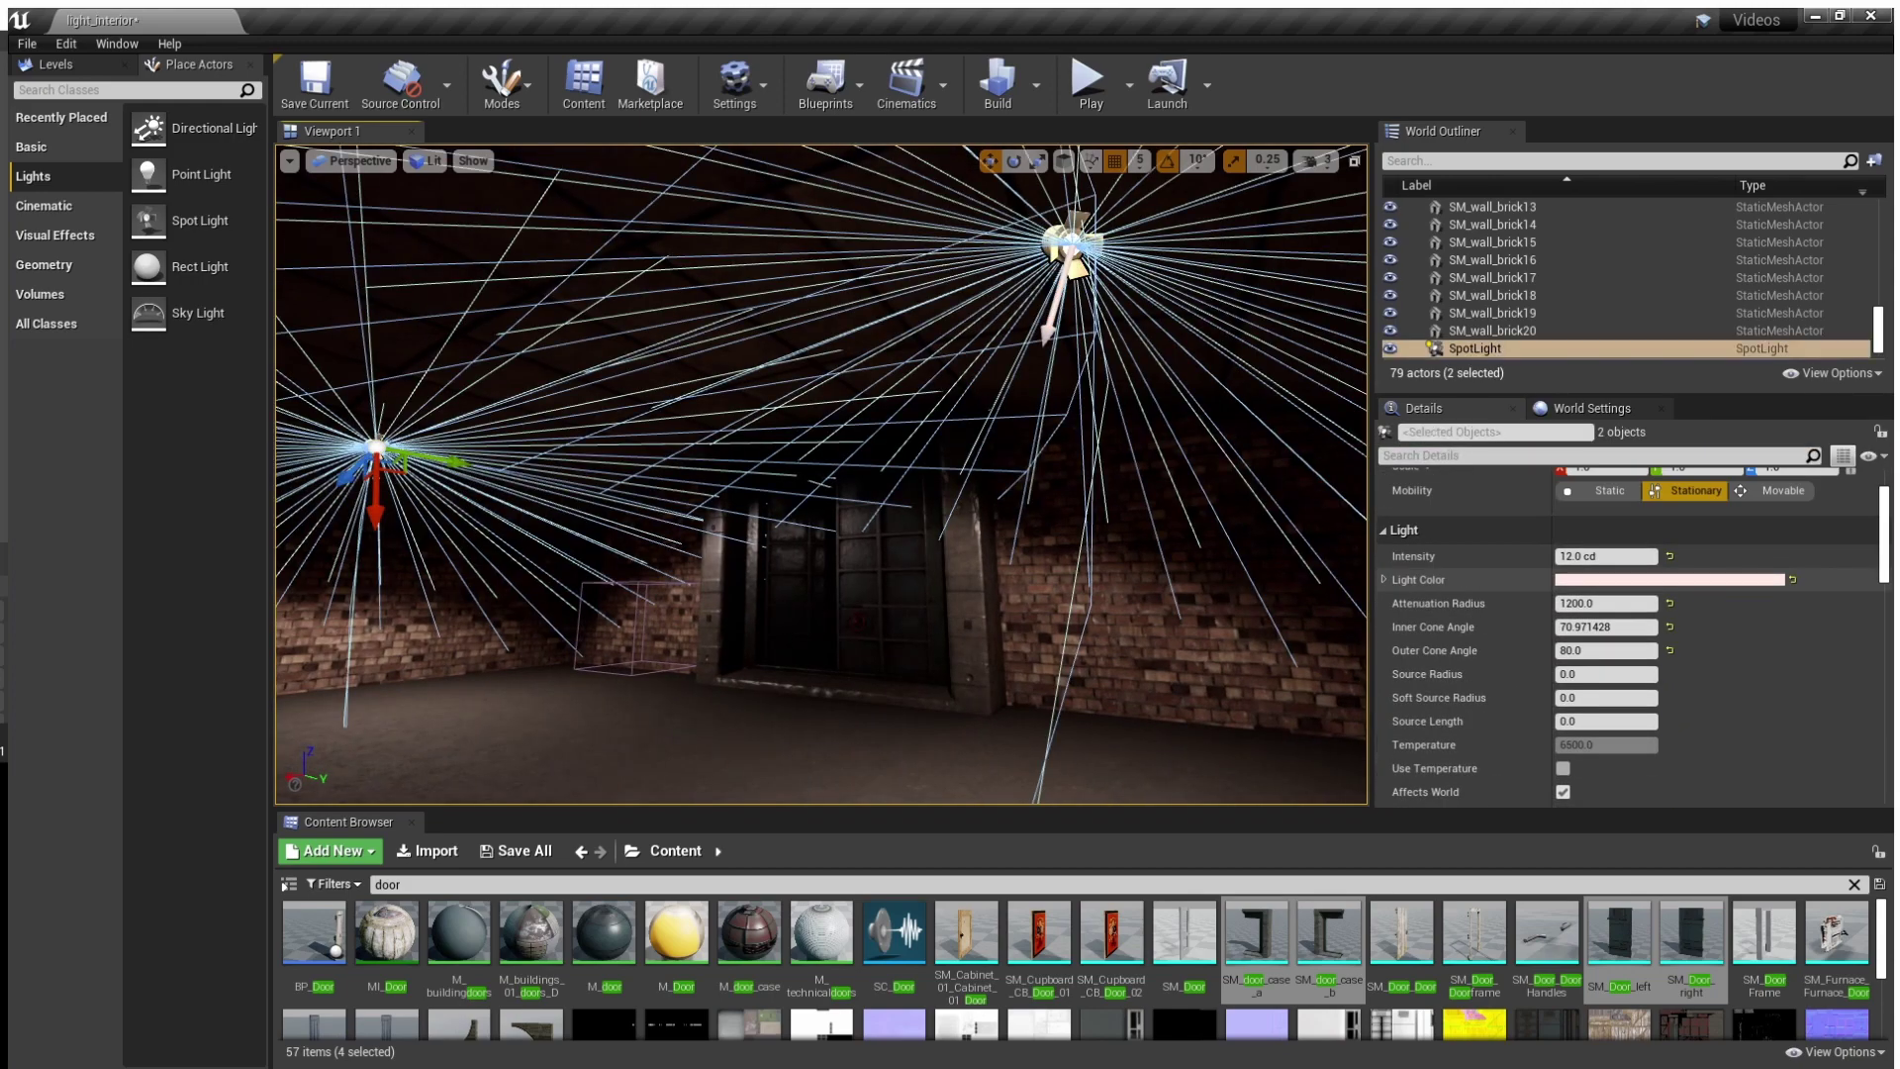
scroll(1633, 634, "up", 3)
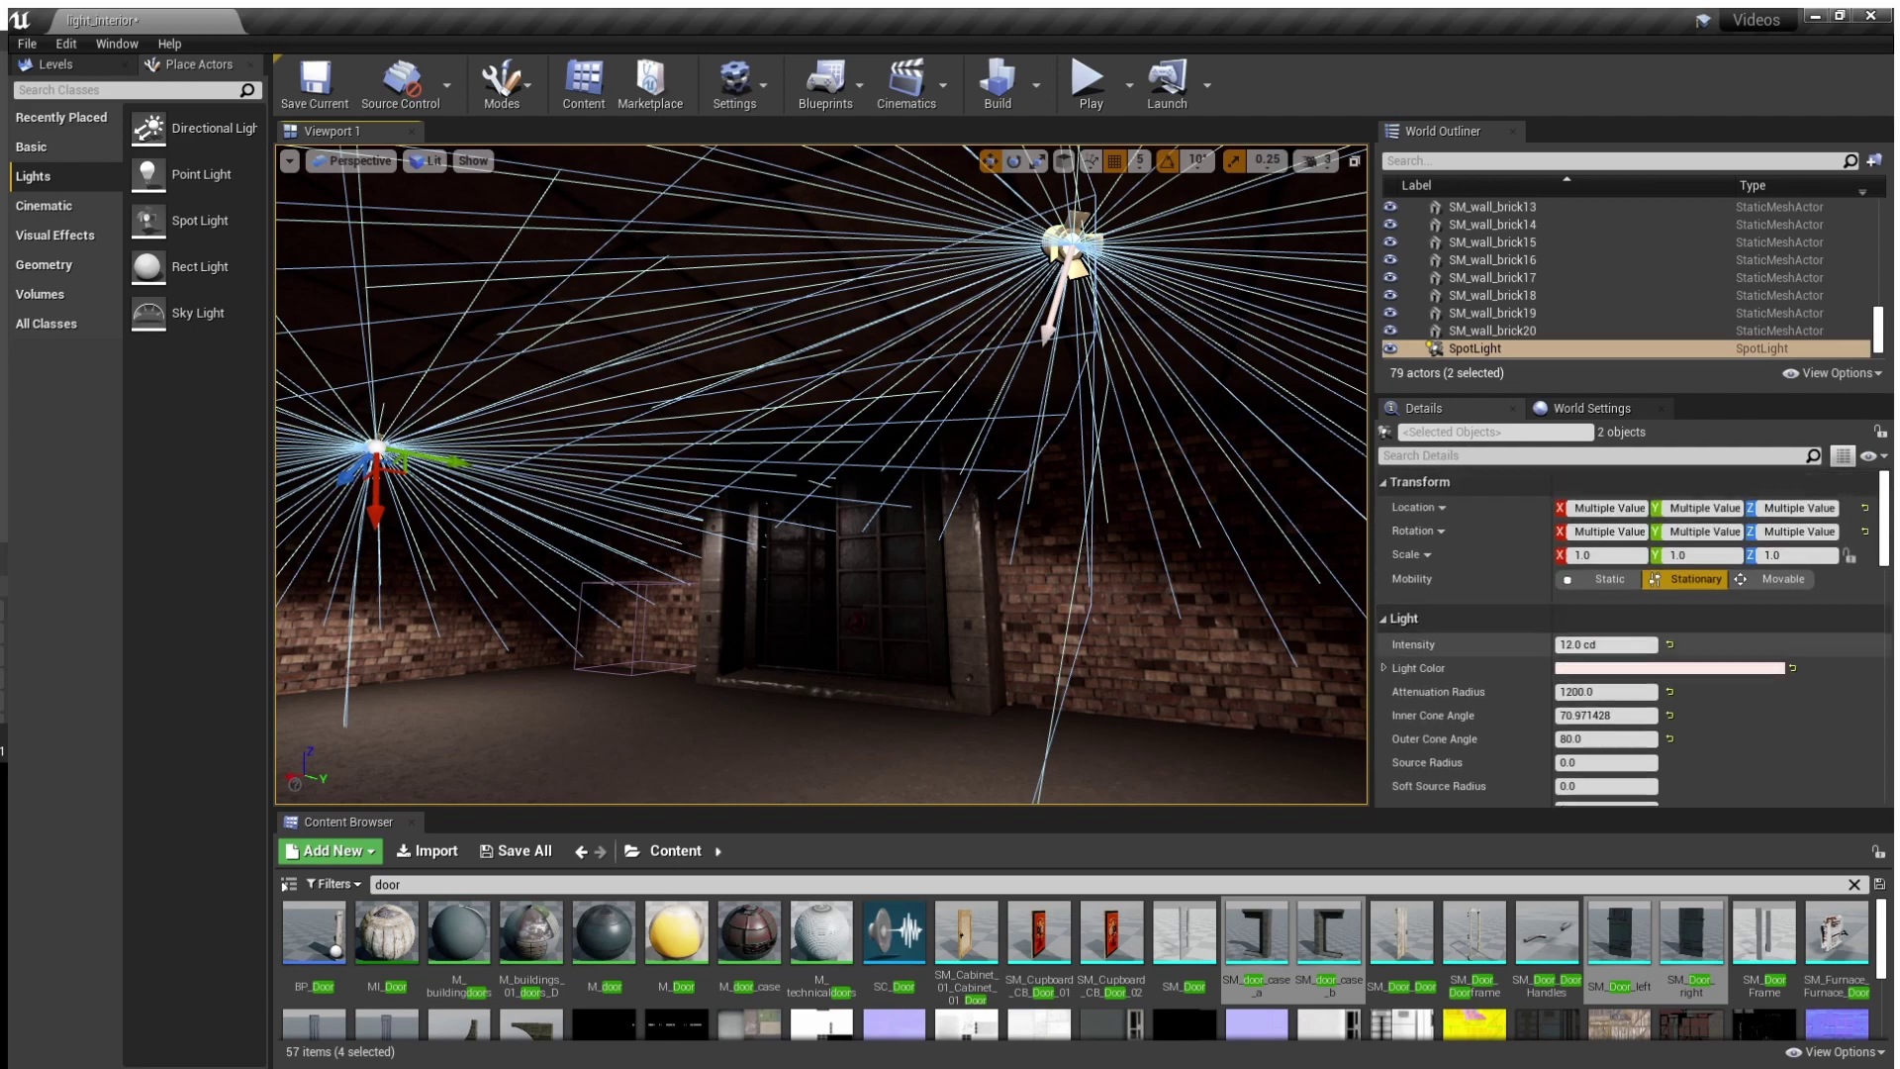
left_click(1596, 645)
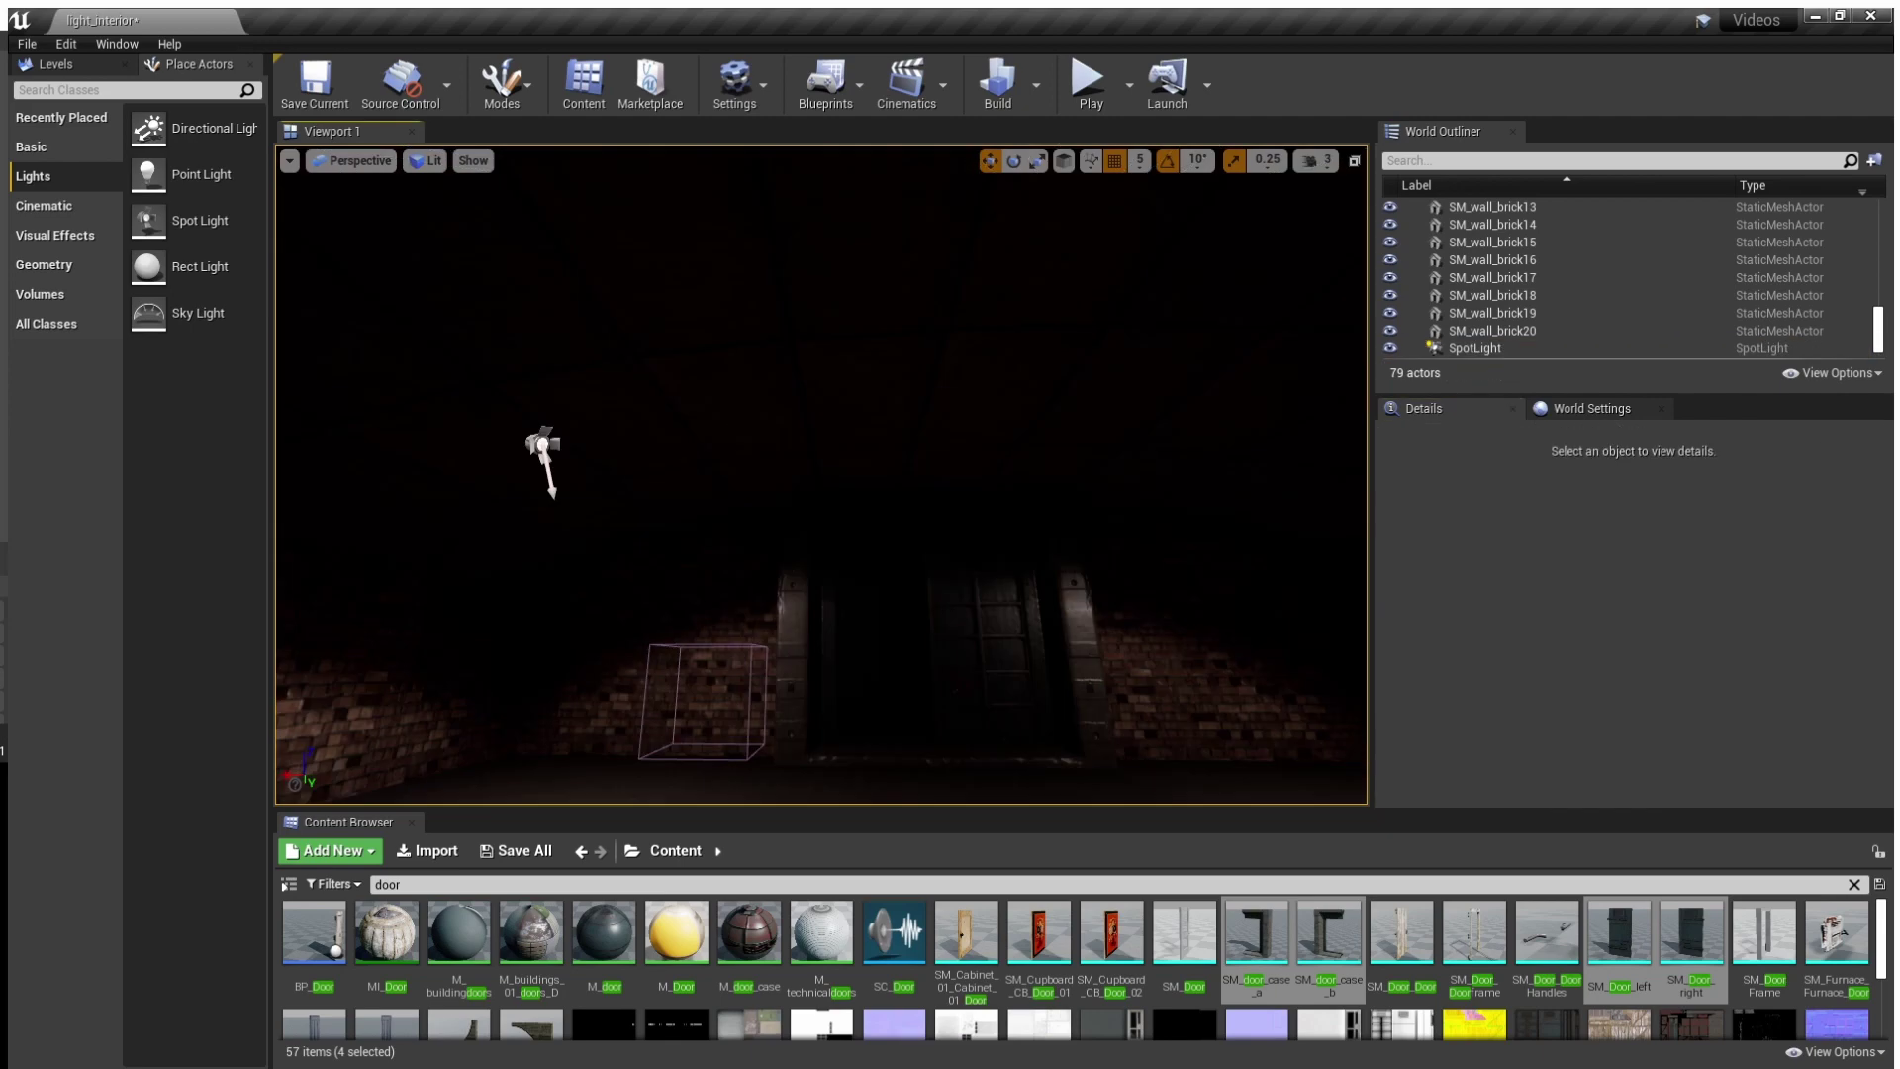
right_click_drag(821, 475, 723, 475)
left_click_drag(890, 485, 910, 485)
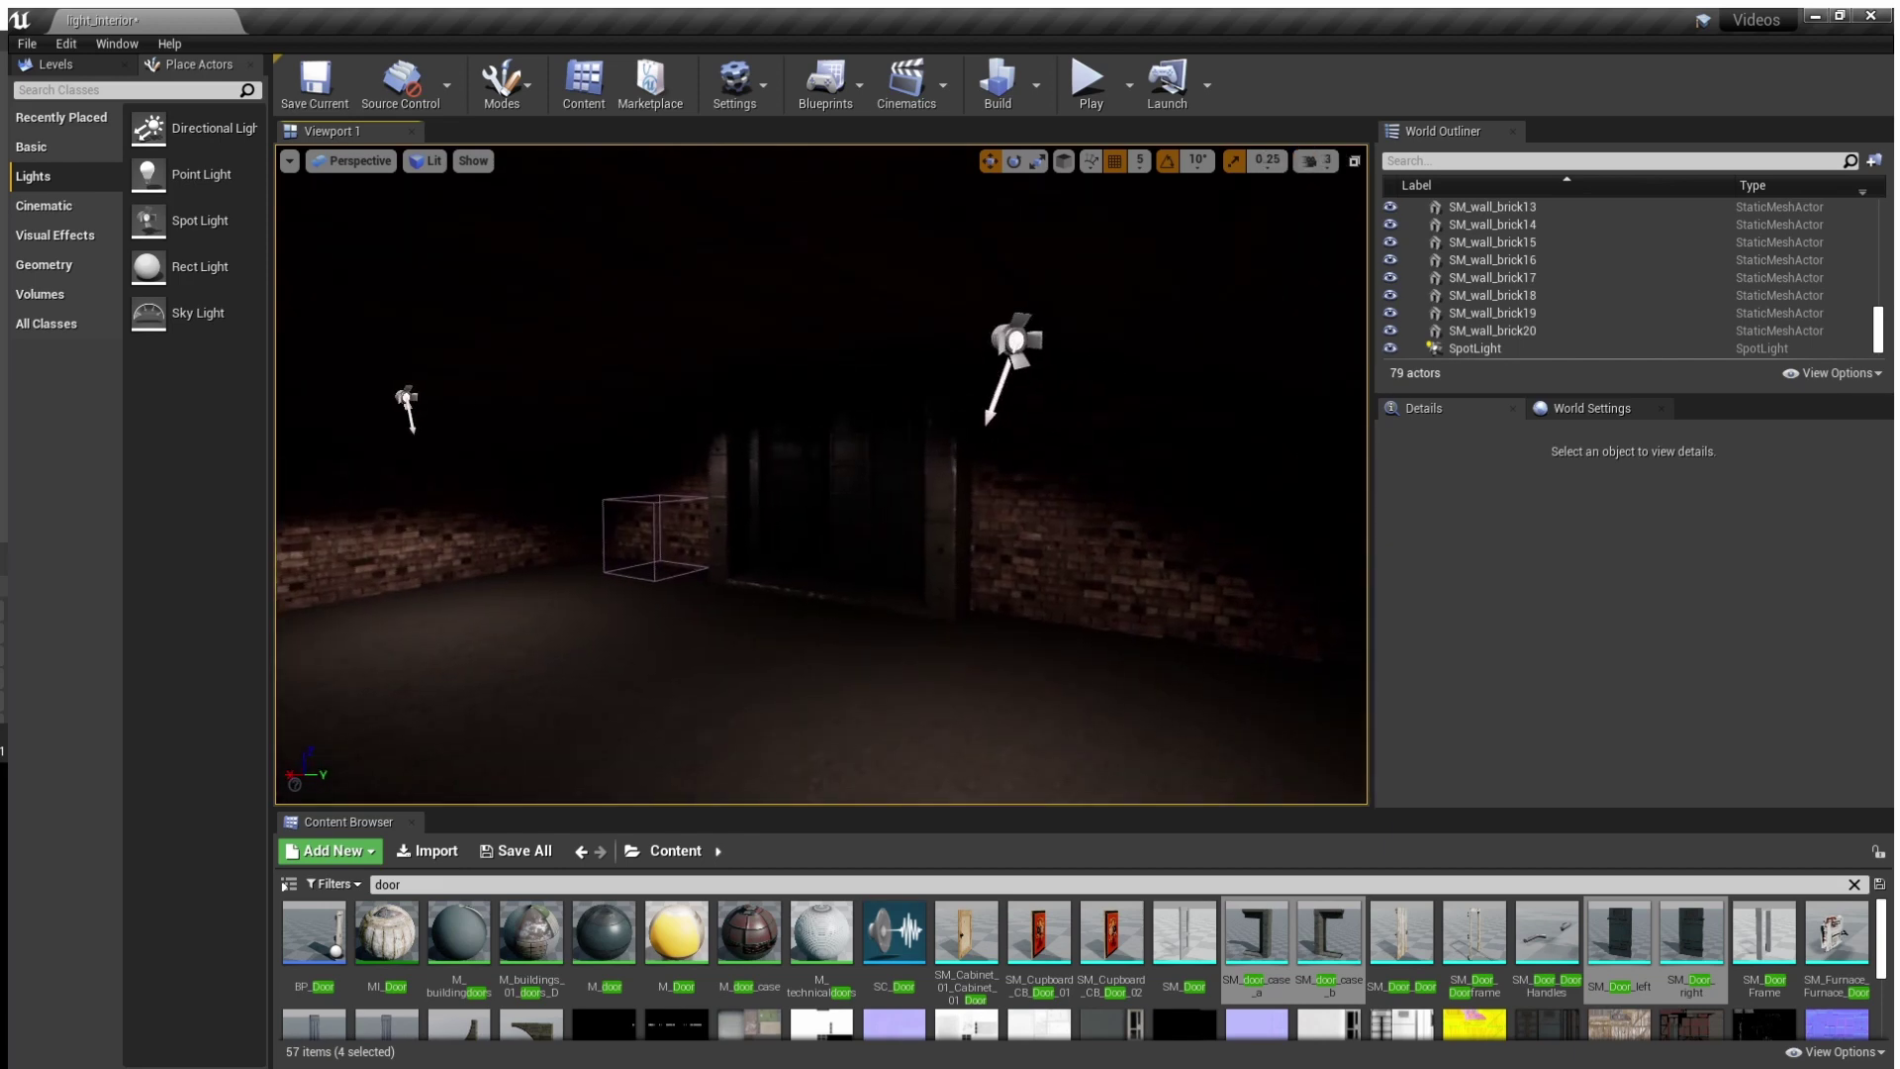
Select both ceiling spot lights and set their light intensity to 8.0 cd
left_click(1016, 341)
scroll(1504, 735, "down", 5)
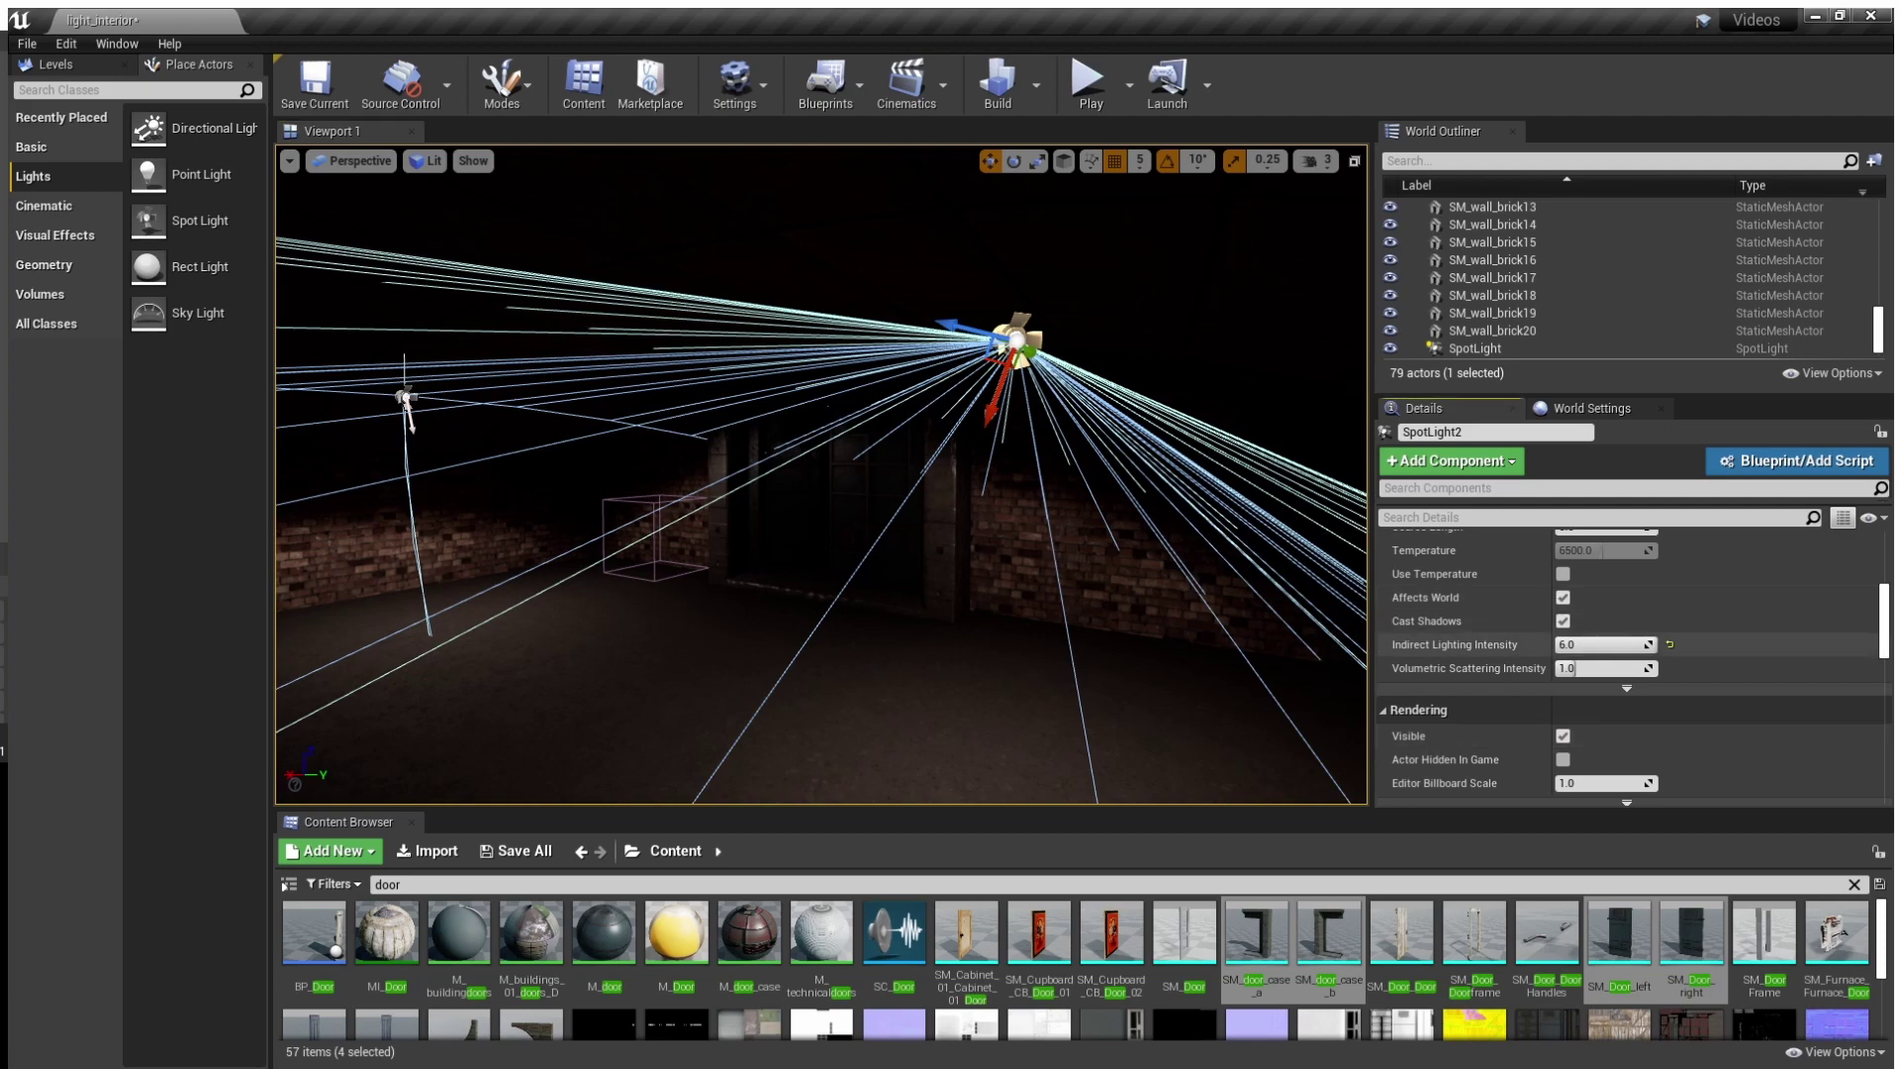
right_click_drag(1109, 535, 941, 520)
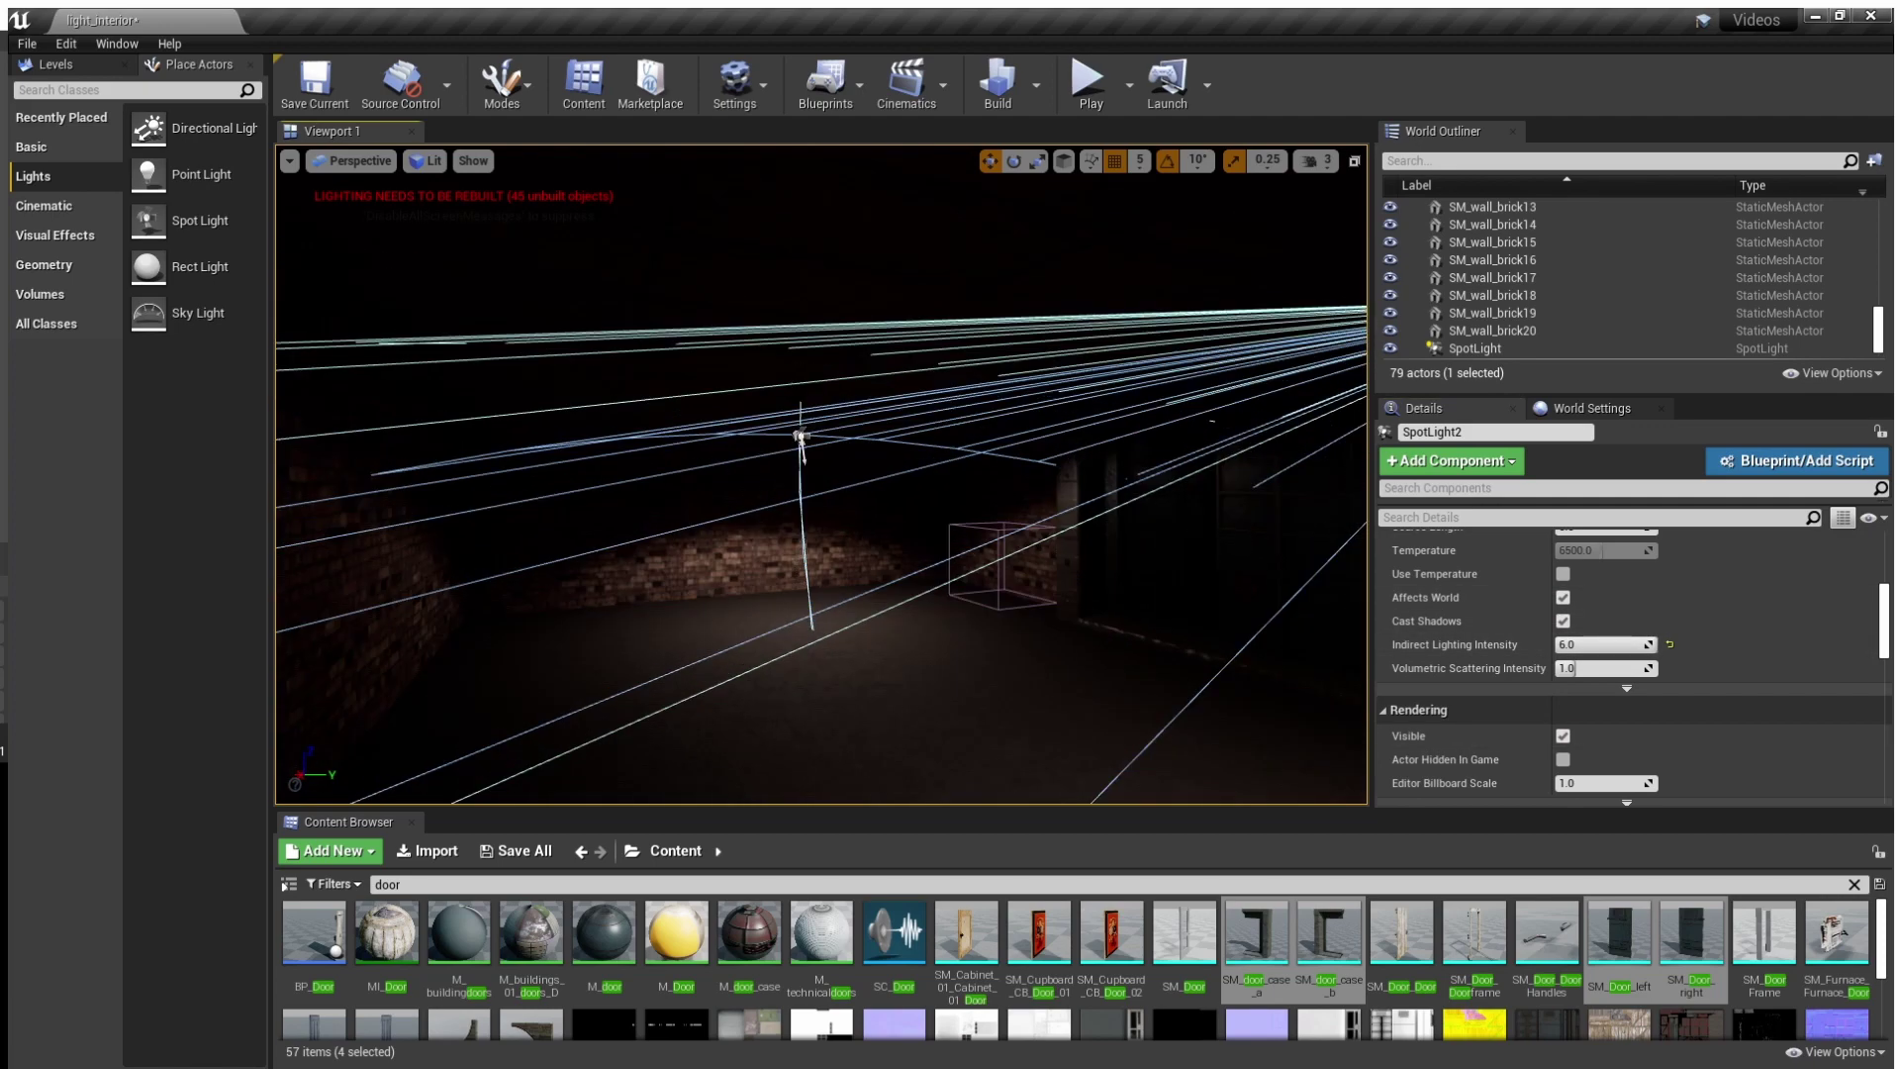
left_click(802, 436, "ctrl")
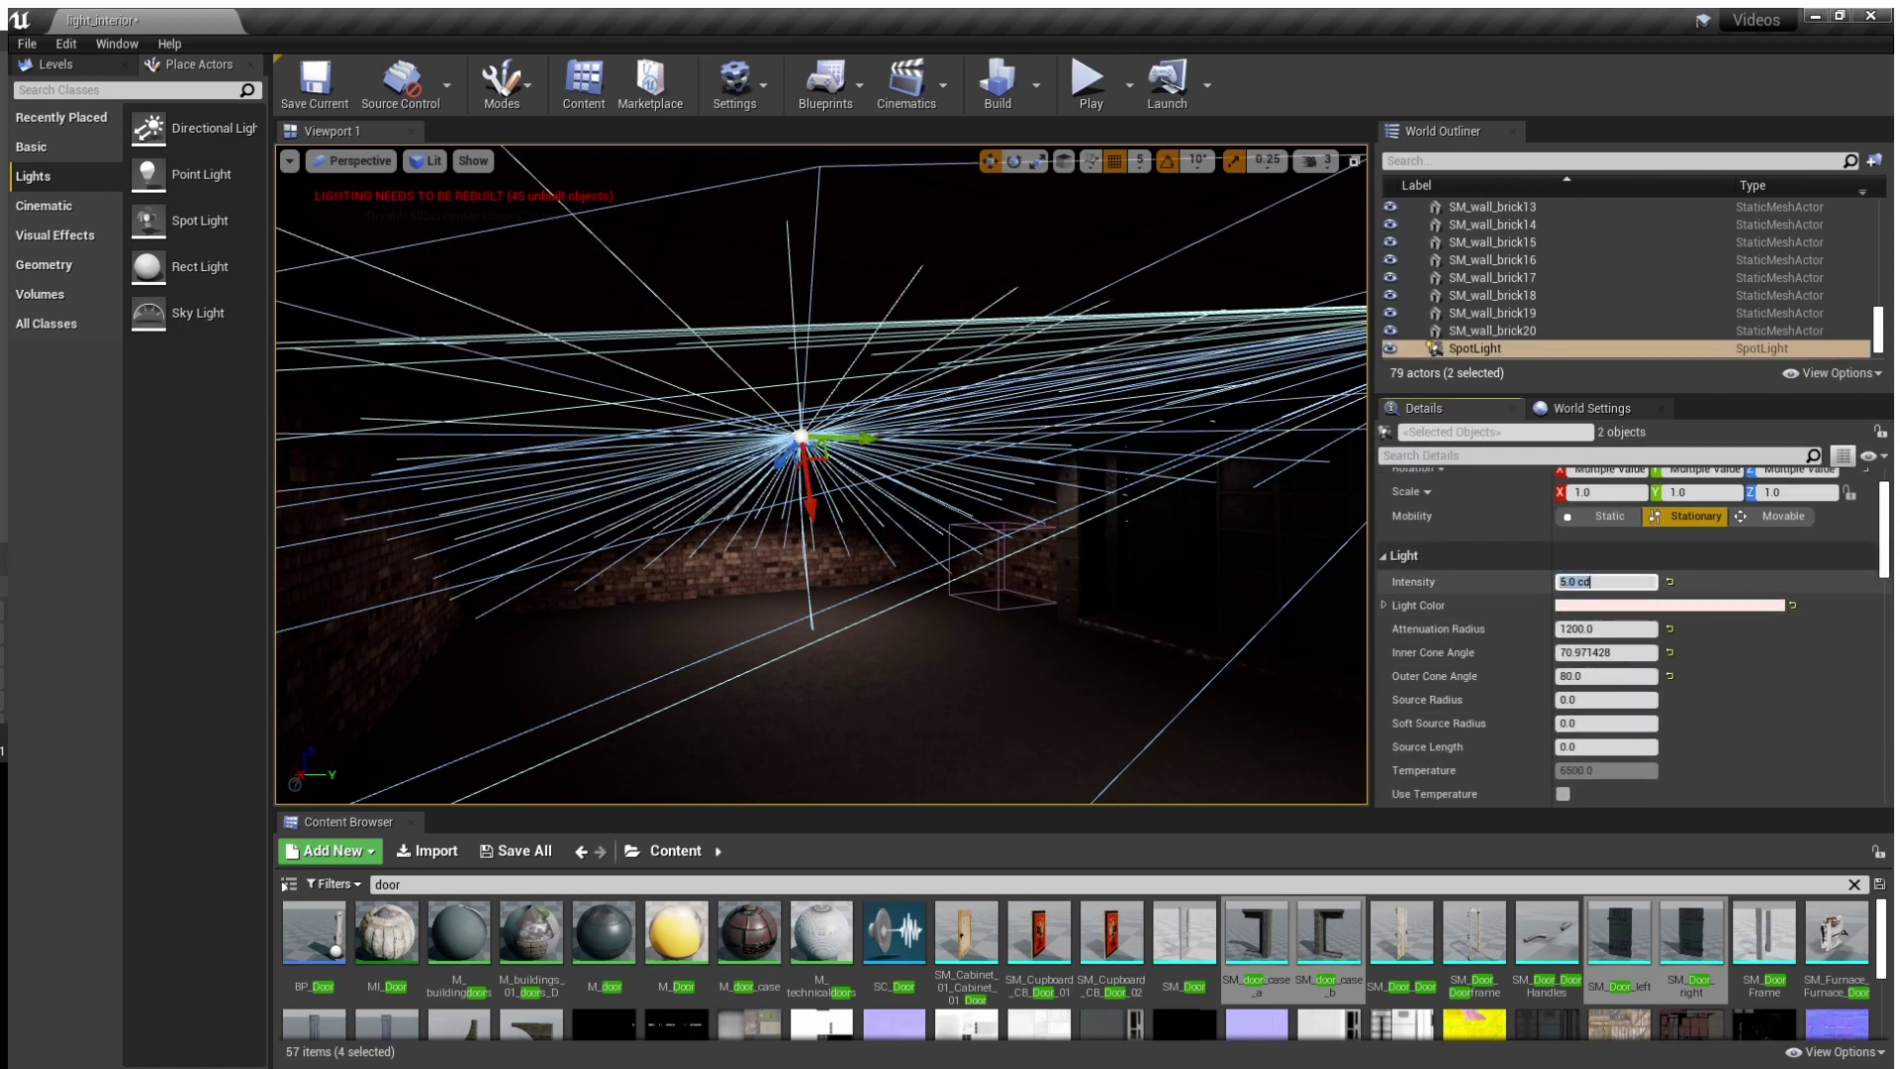
type("7")
key("Return")
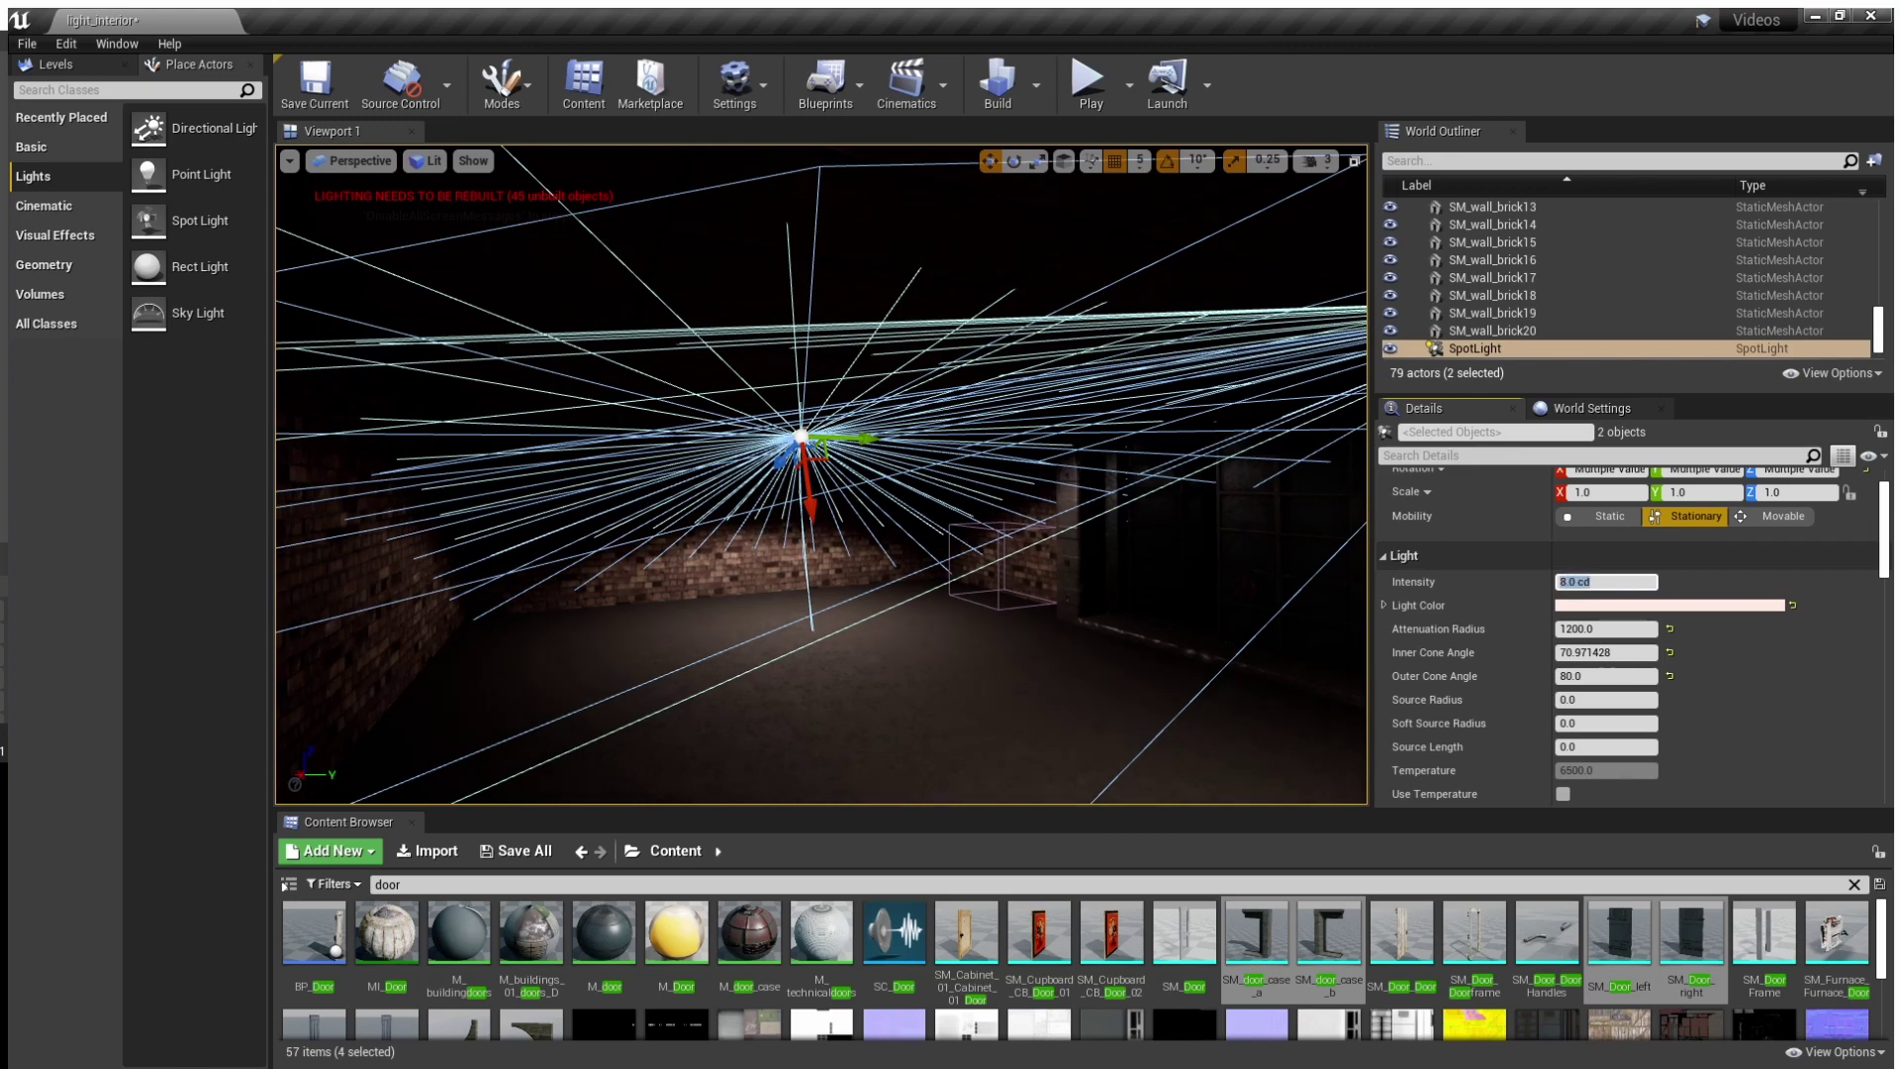
left_click_drag(811, 491, 821, 472)
key("Escape")
right_click_drag(821, 472, 915, 455)
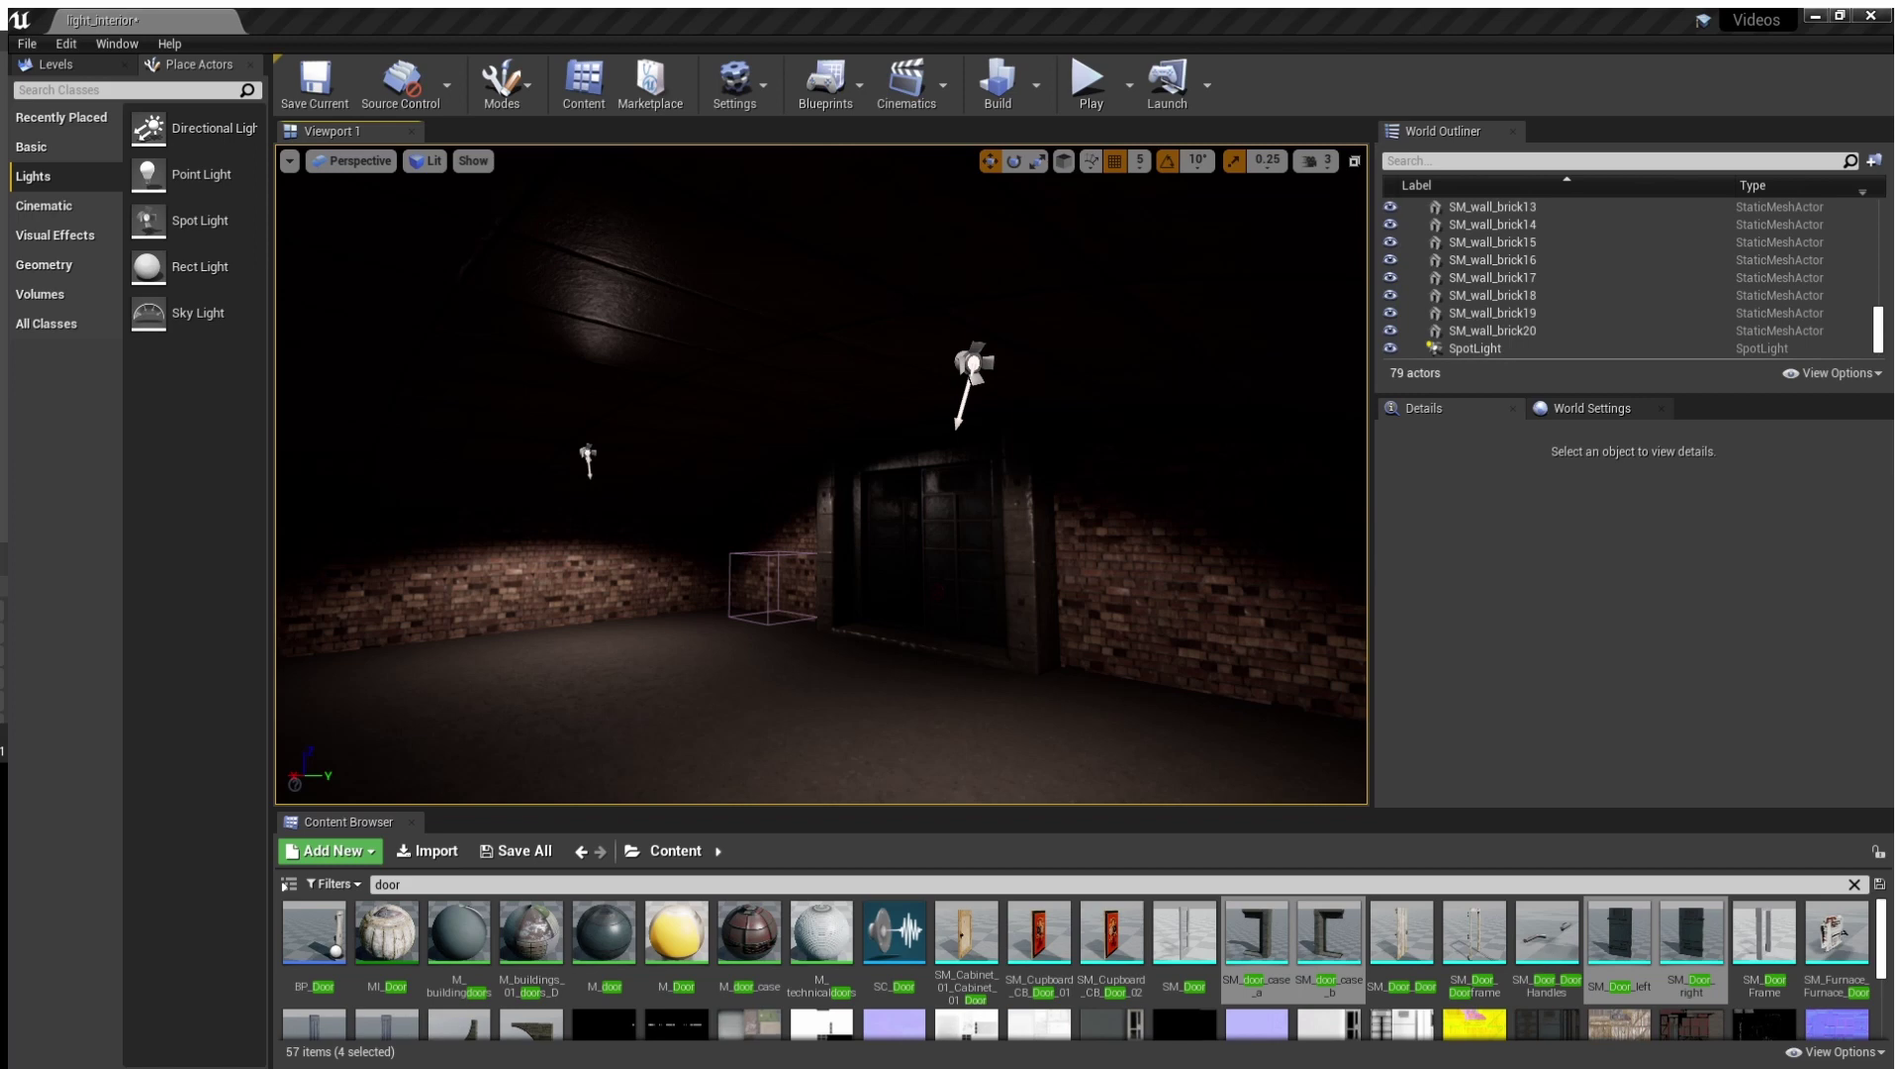
Lower the post process volume's Film Slope to about 0.65
right_click_drag(820, 473, 987, 427)
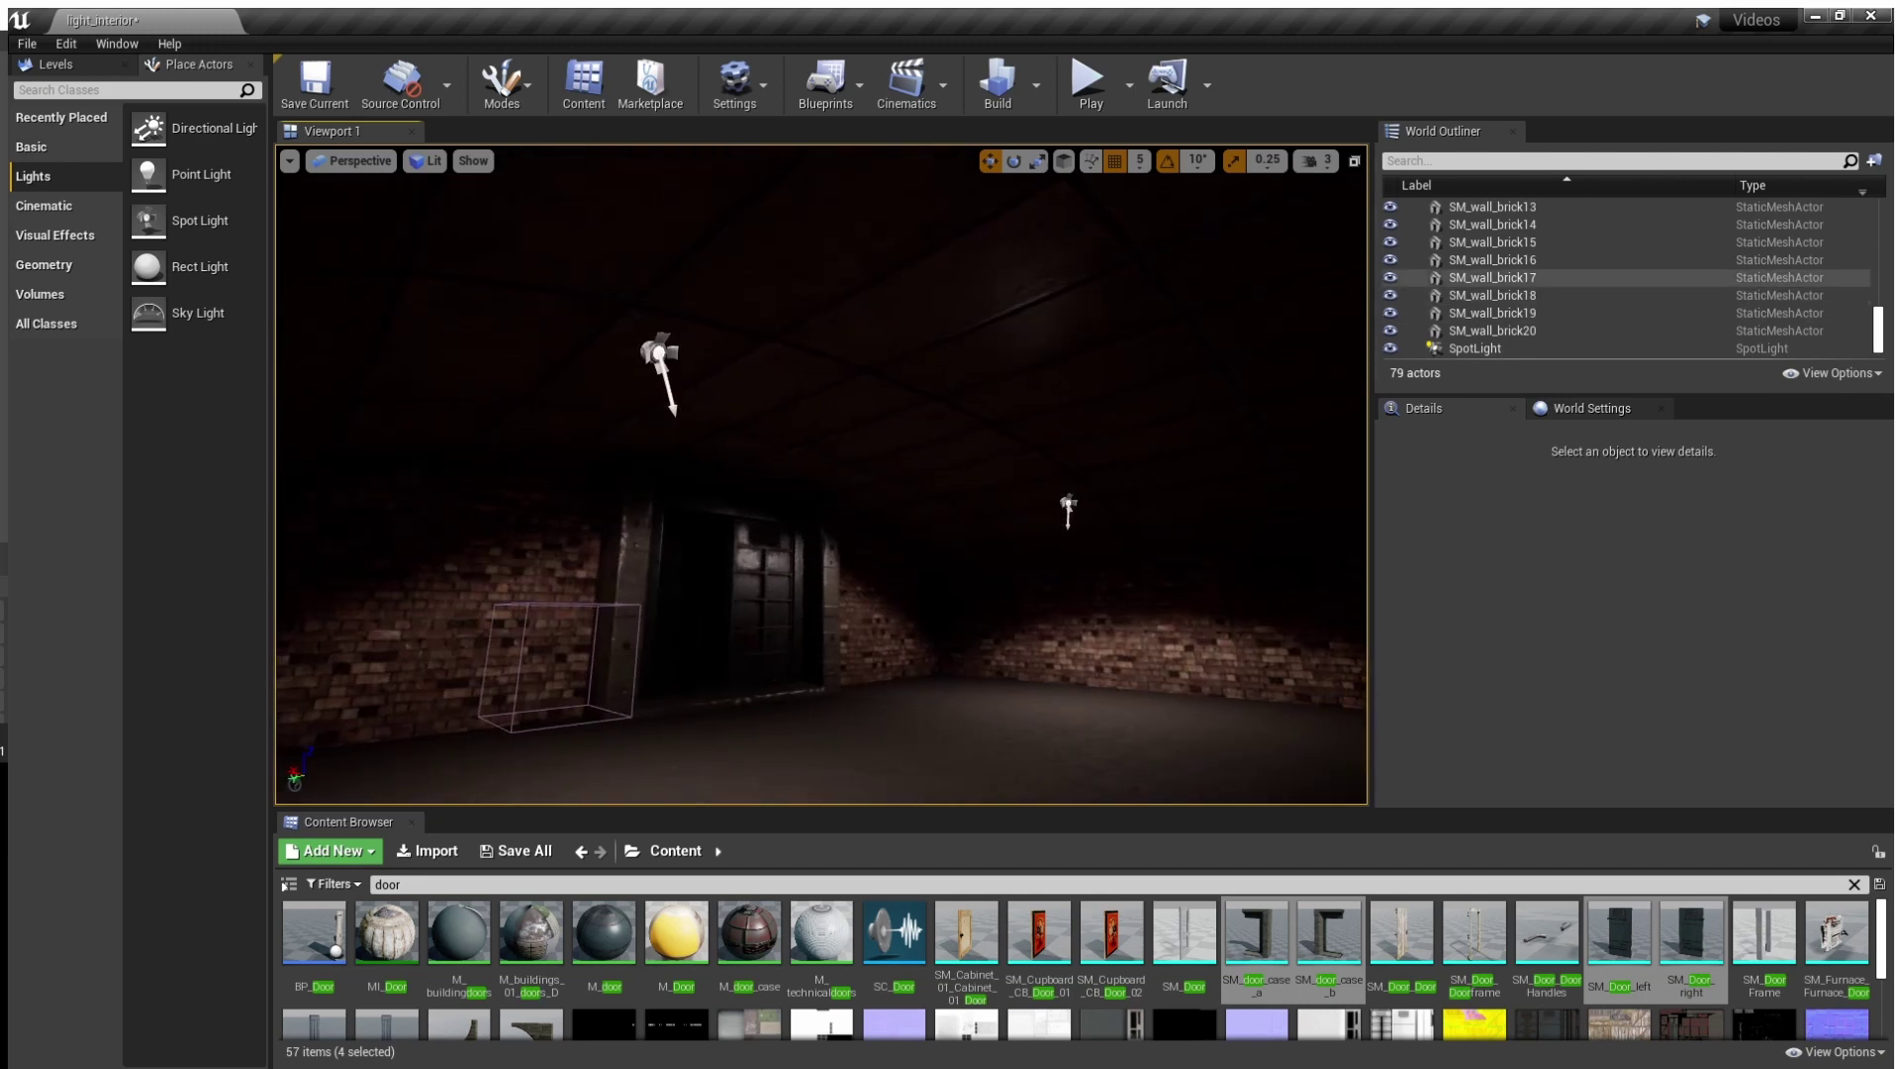
scroll(1505, 284, "up", 8)
scroll(1504, 284, "up", 10)
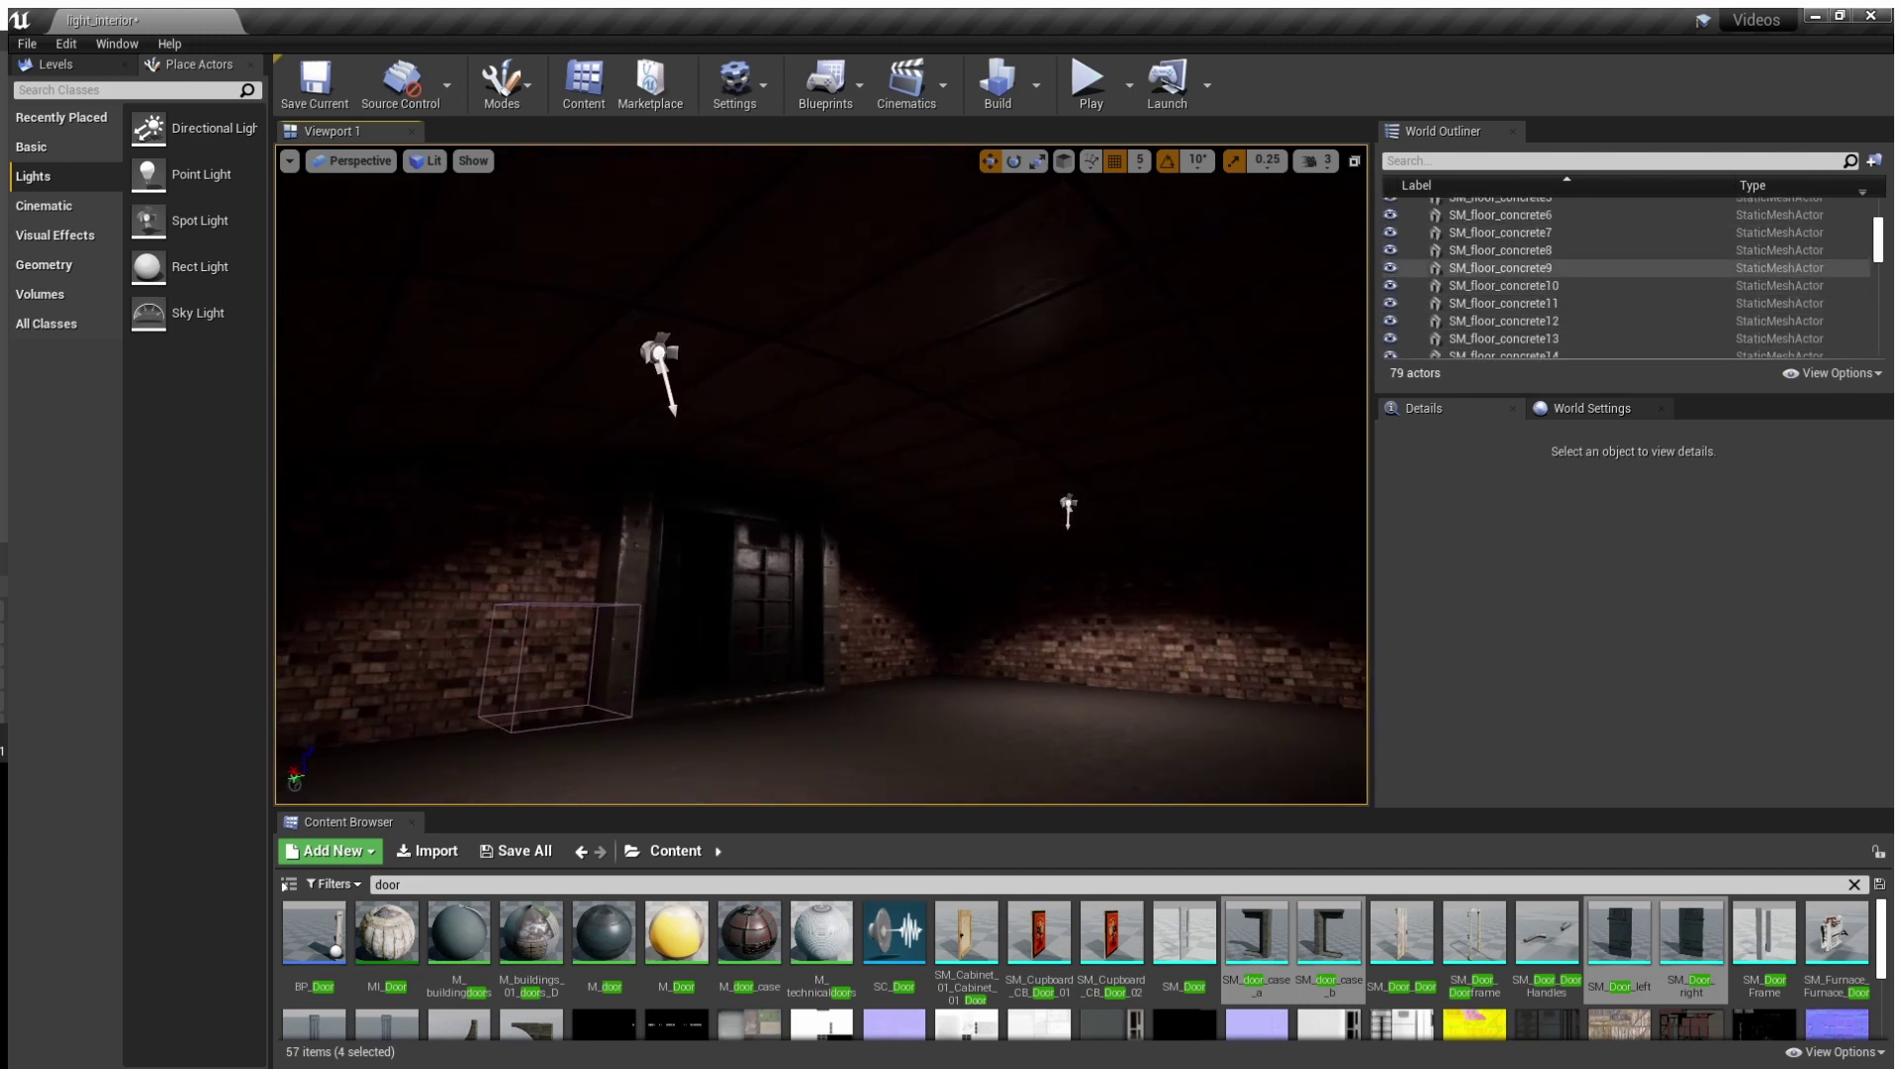
left_click(1503, 224)
scroll(1649, 599, "down", 8)
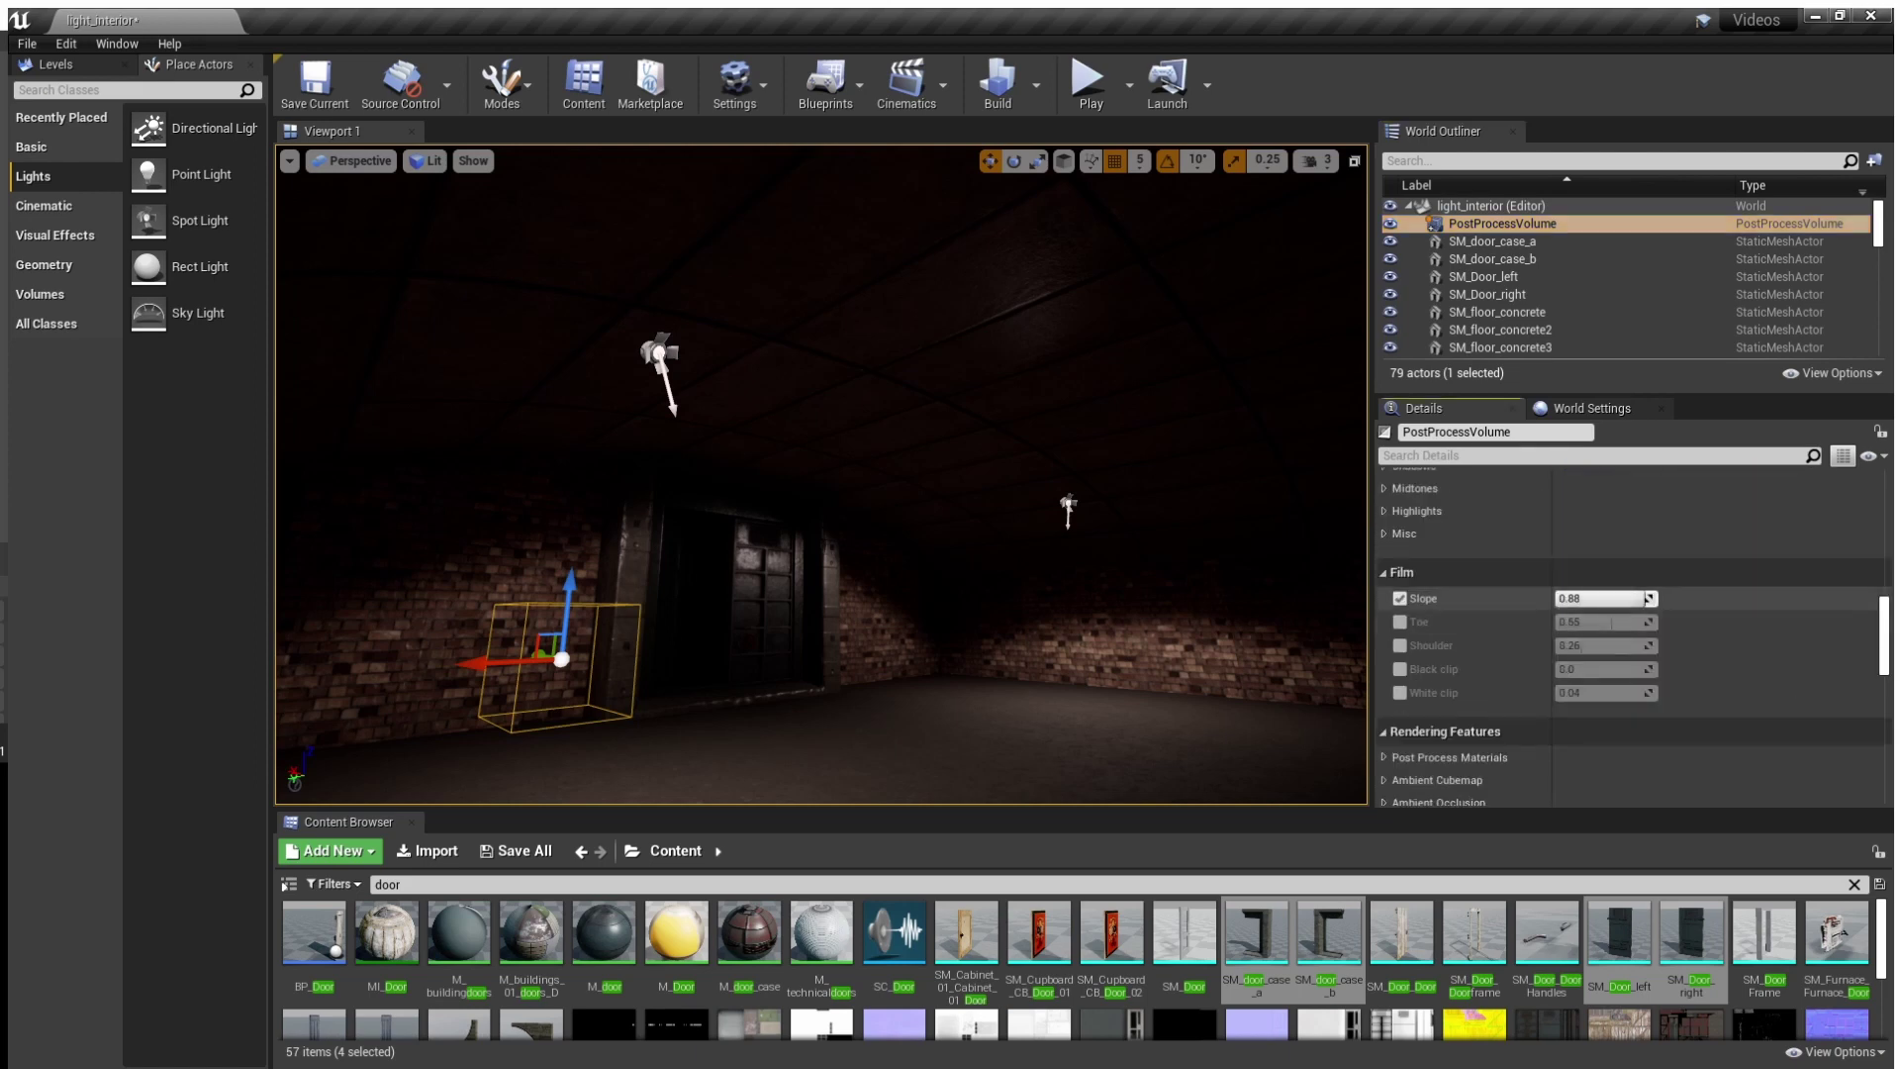
left_click_drag(1635, 599, 1615, 599)
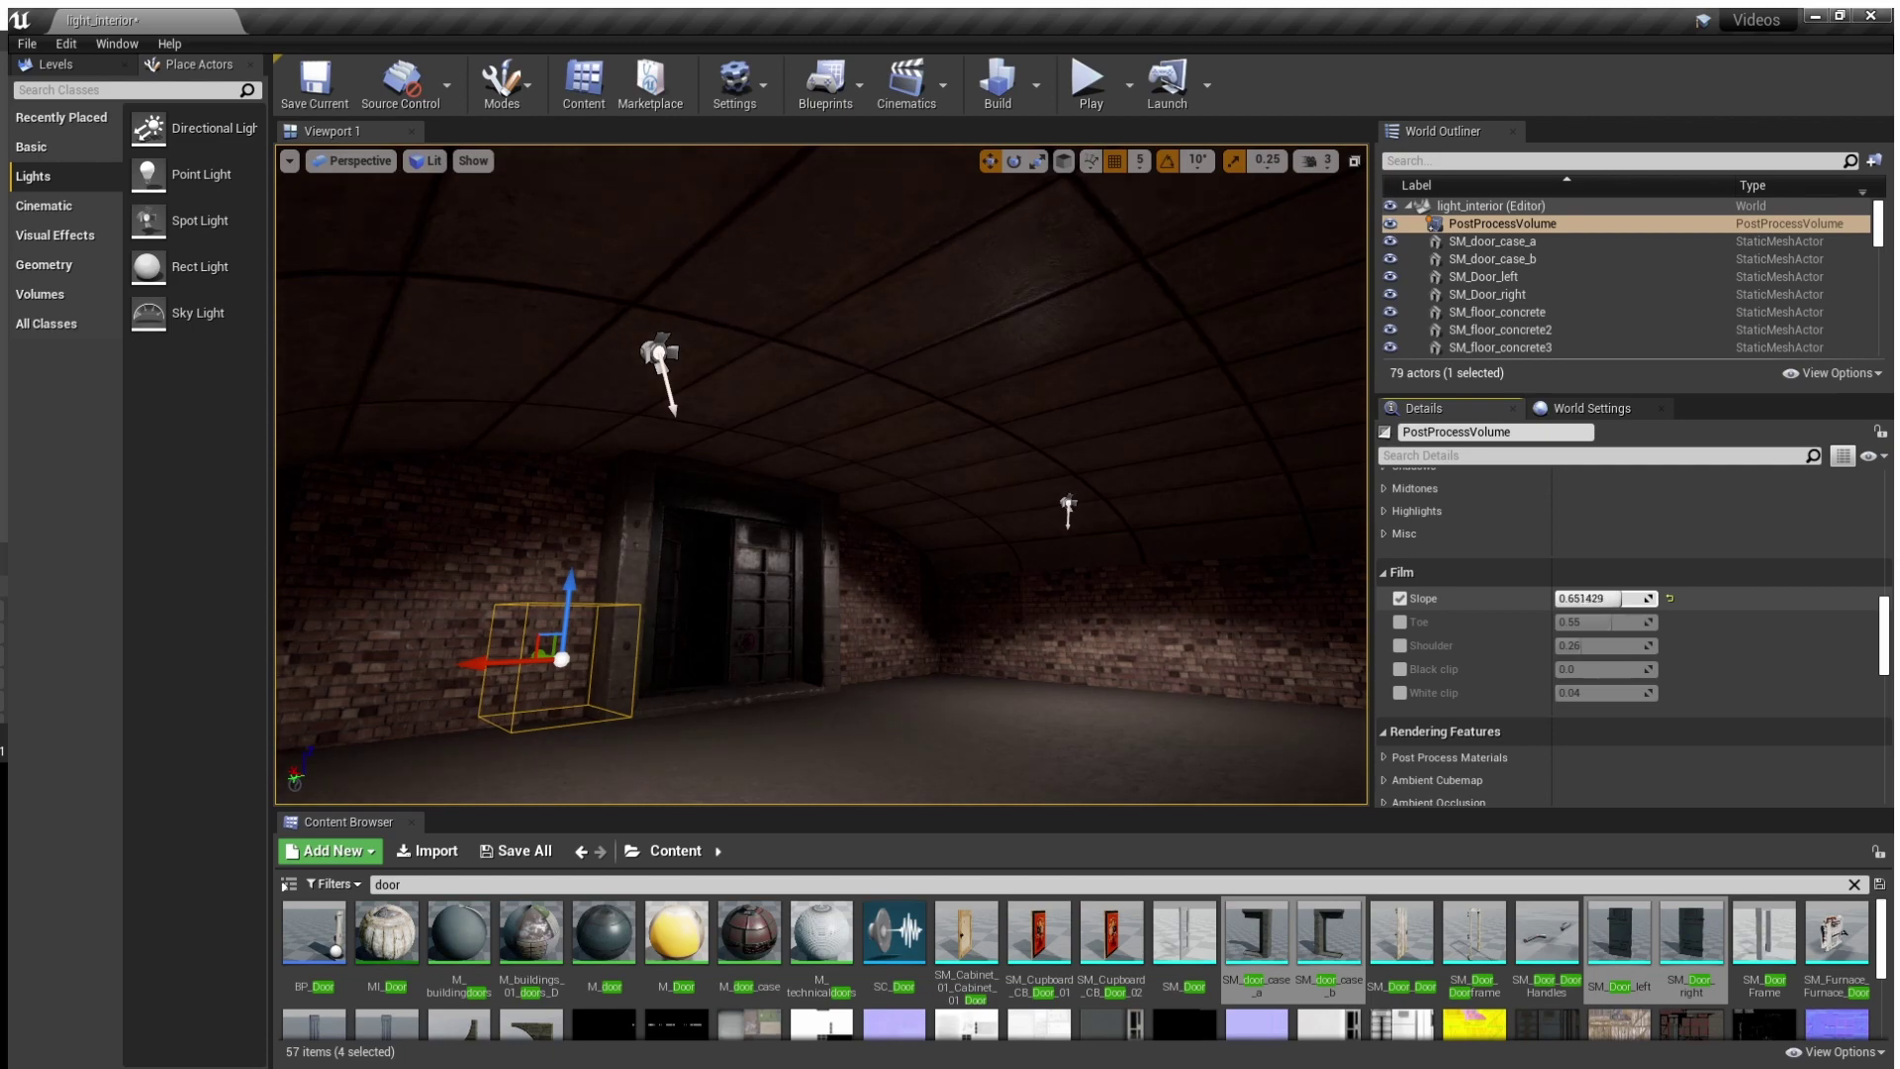
Raise the post process volume's global color grading Saturation to 1.27
right_click_drag(989, 495, 1023, 524)
scroll(1633, 633, "up", 5)
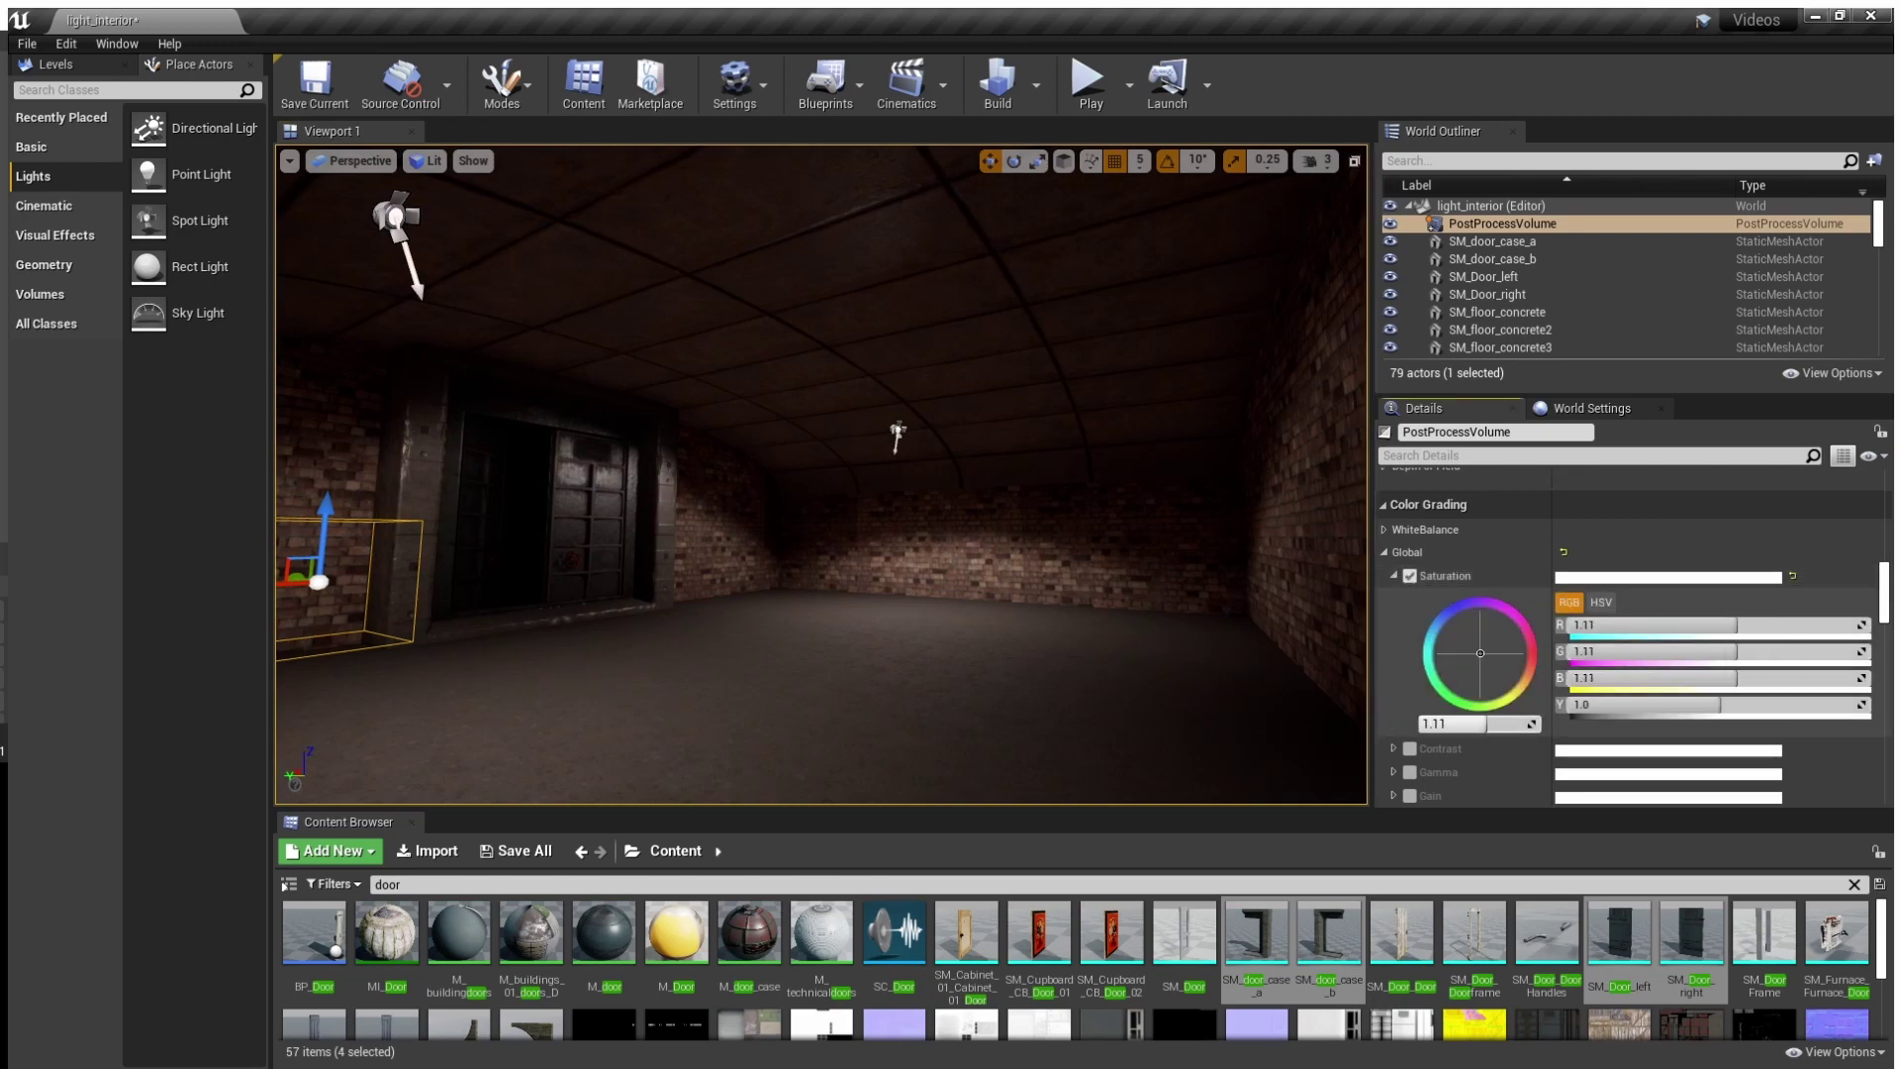
right_click_drag(1069, 514, 1018, 526)
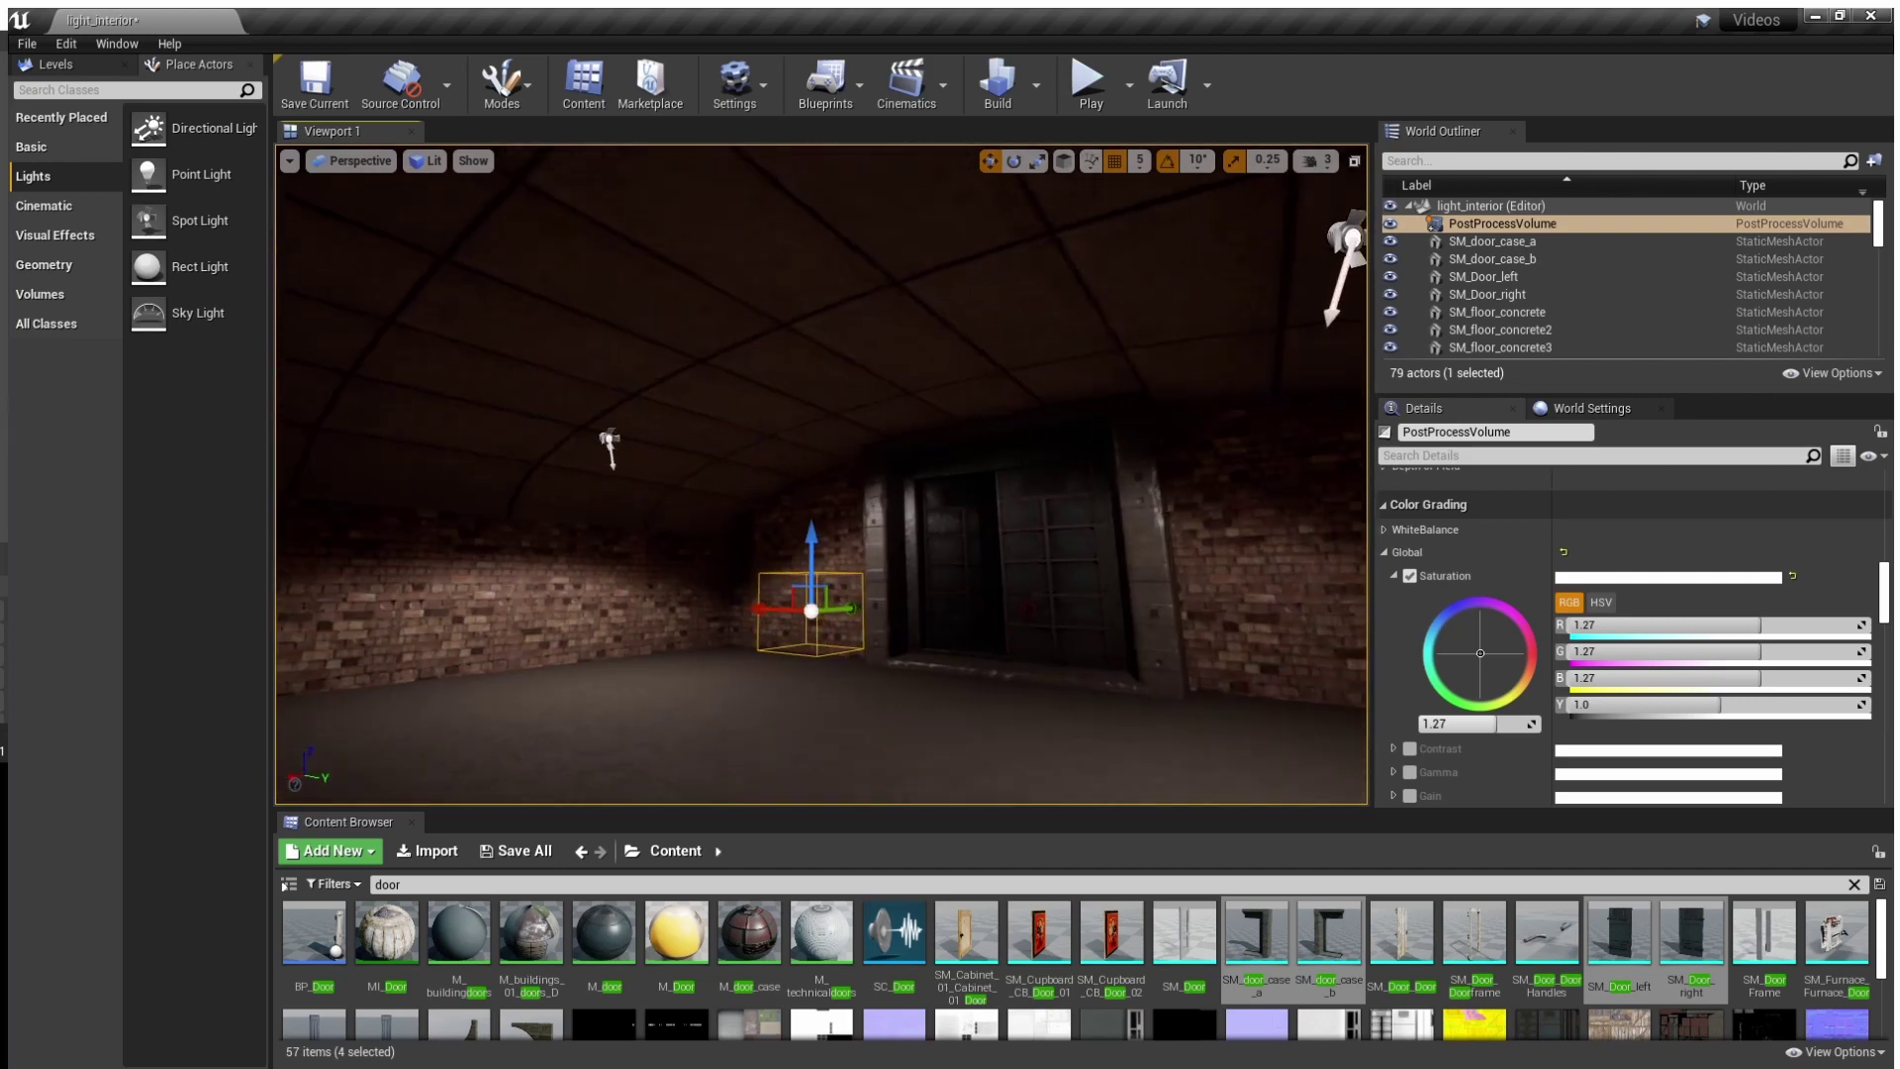
Make two copies of the far ceiling spot light and spread them across the ceiling
right_click_drag(822, 475, 498, 344)
left_click(1125, 525)
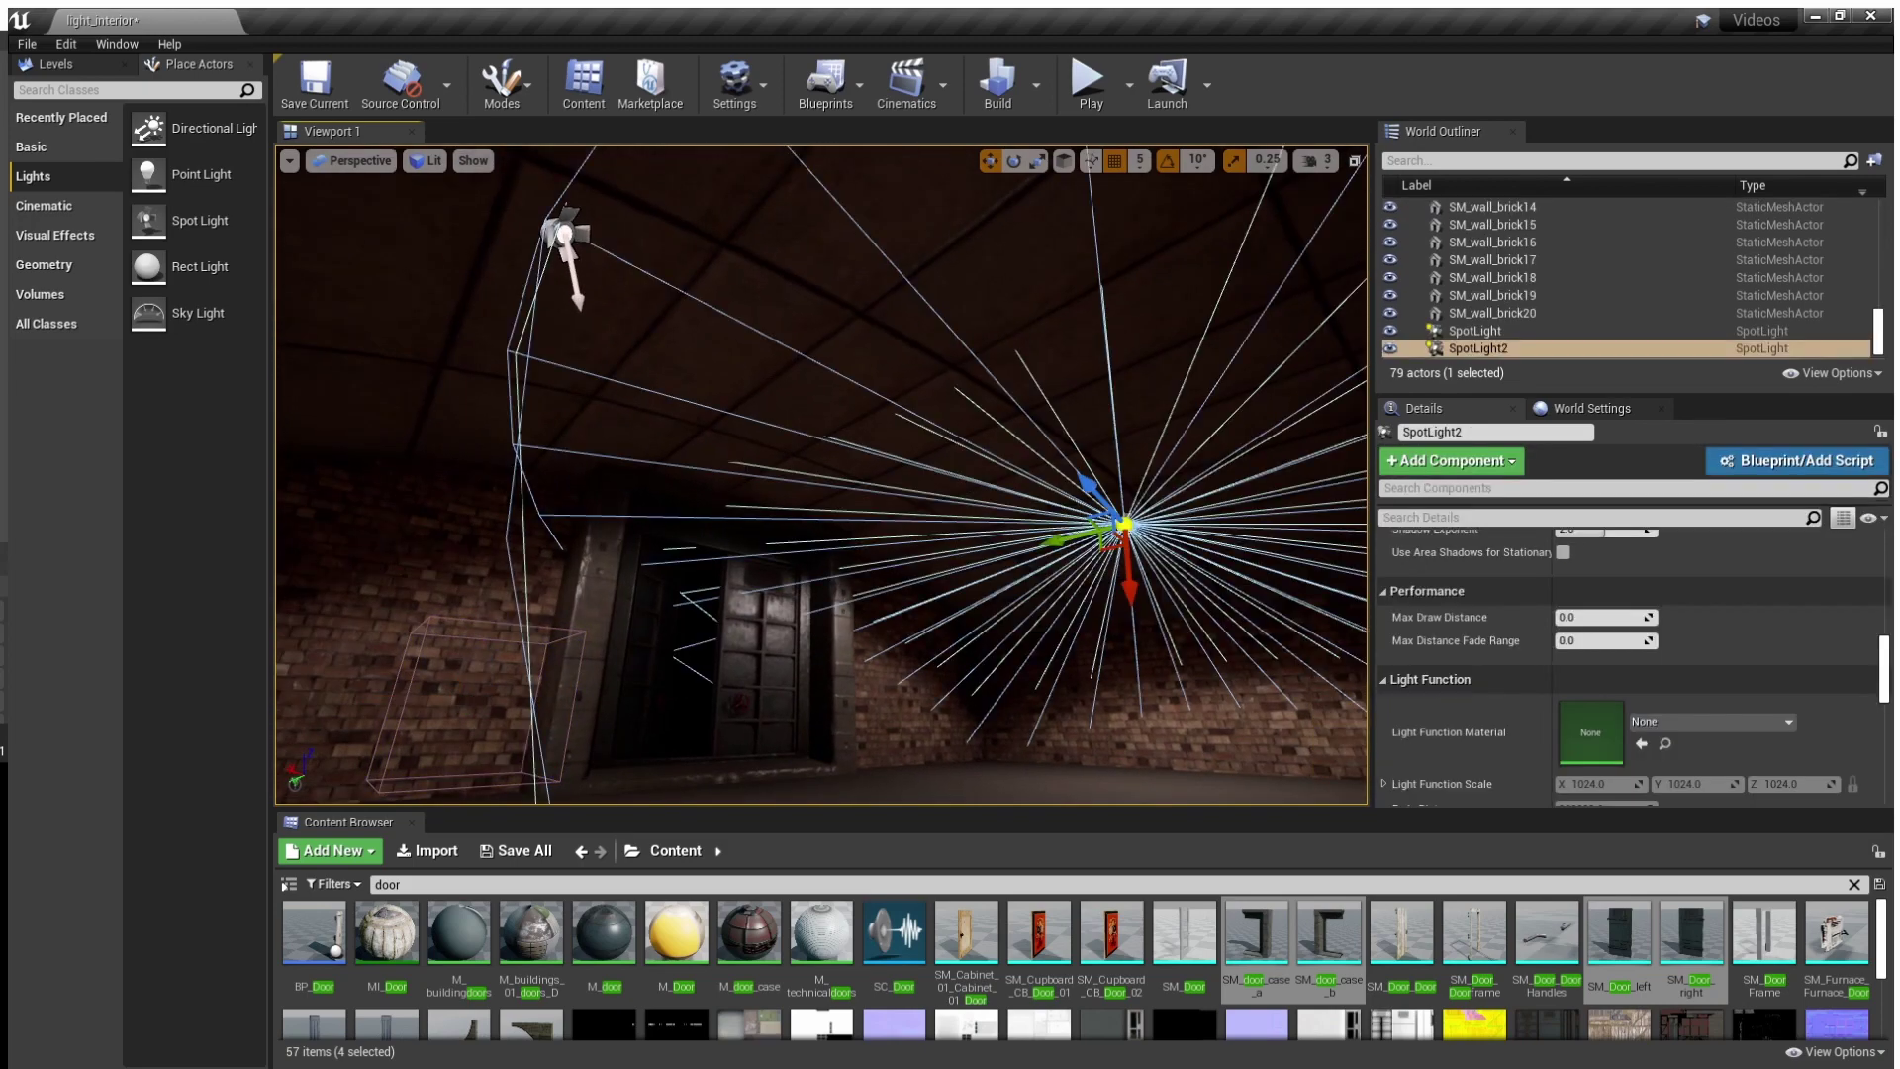
left_click_drag(1067, 540, 891, 721, "alt")
key("ctrl+w")
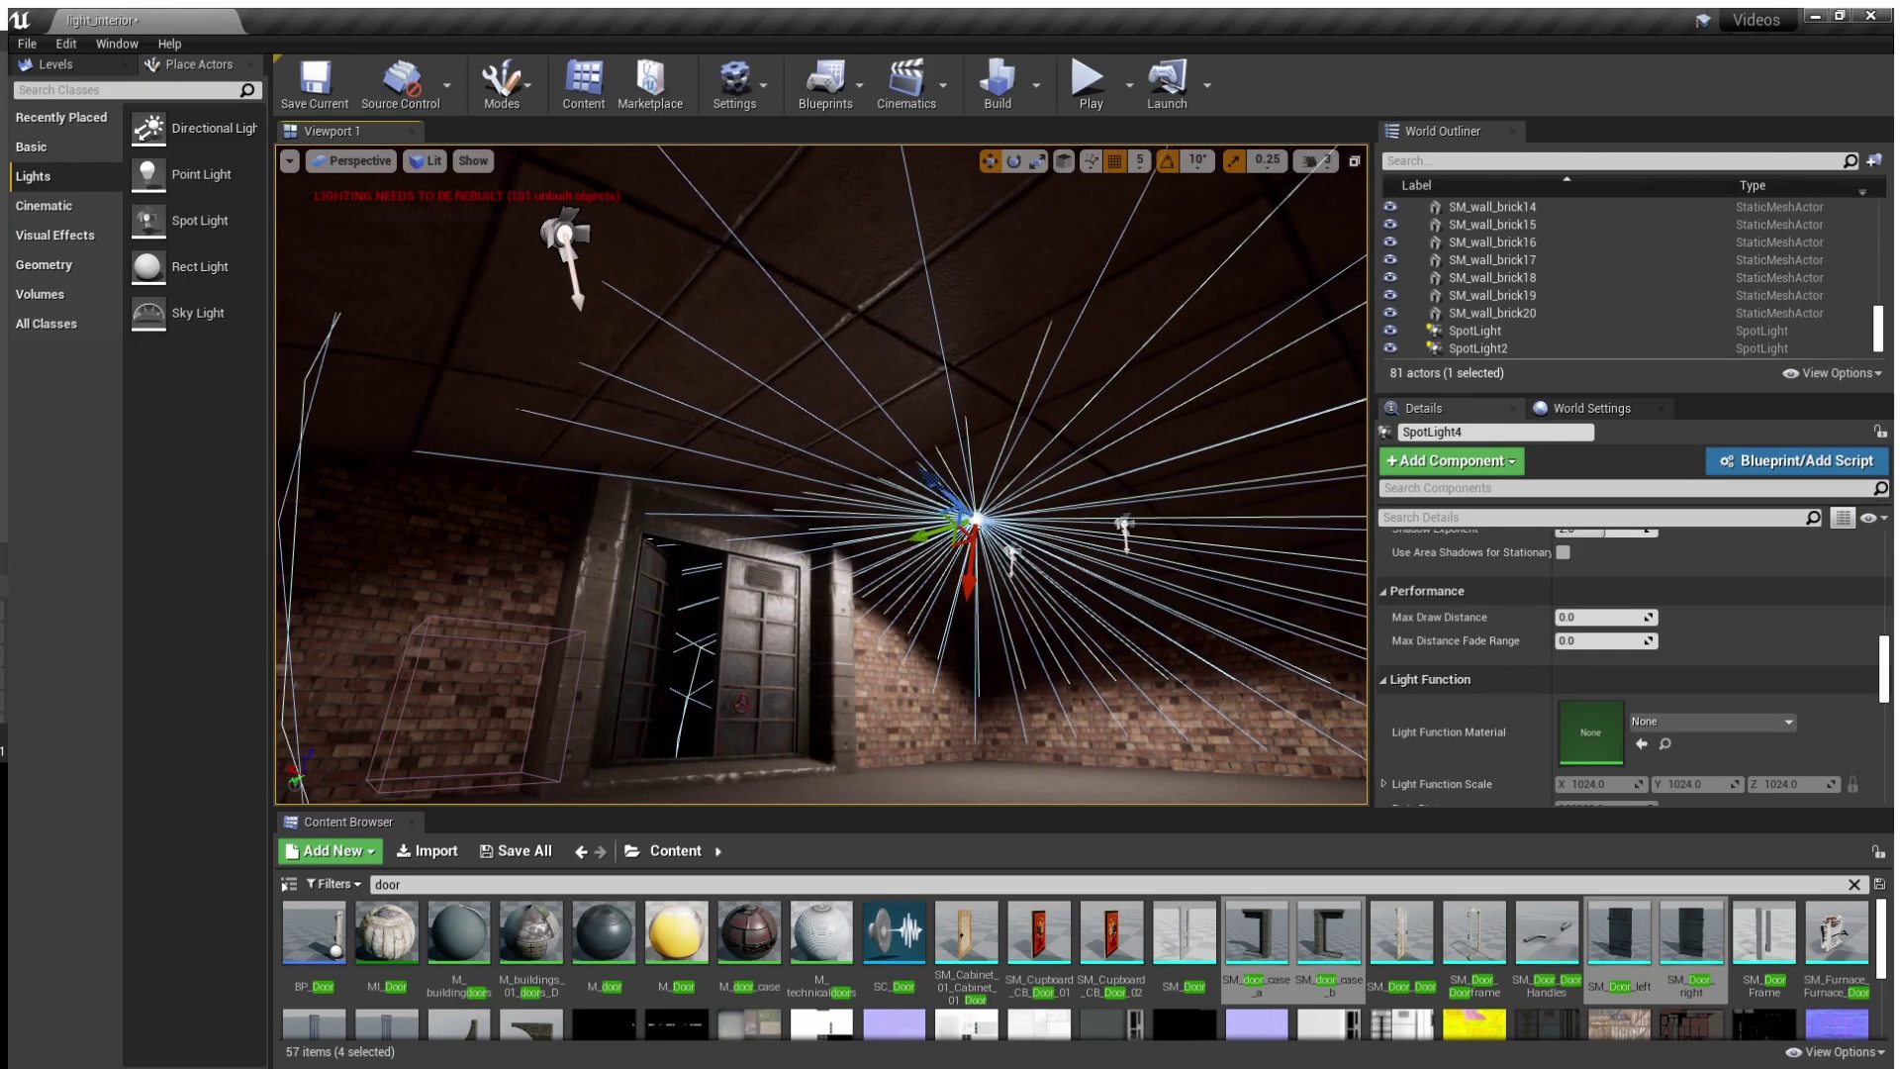
key("Escape")
right_click_drag(948, 591, 1041, 554)
Adjust the copied spot lights' placement near the far end of the ceiling and delete the surplus copy
left_click(948, 592)
left_click_drag(950, 592, 941, 513)
key("Delete")
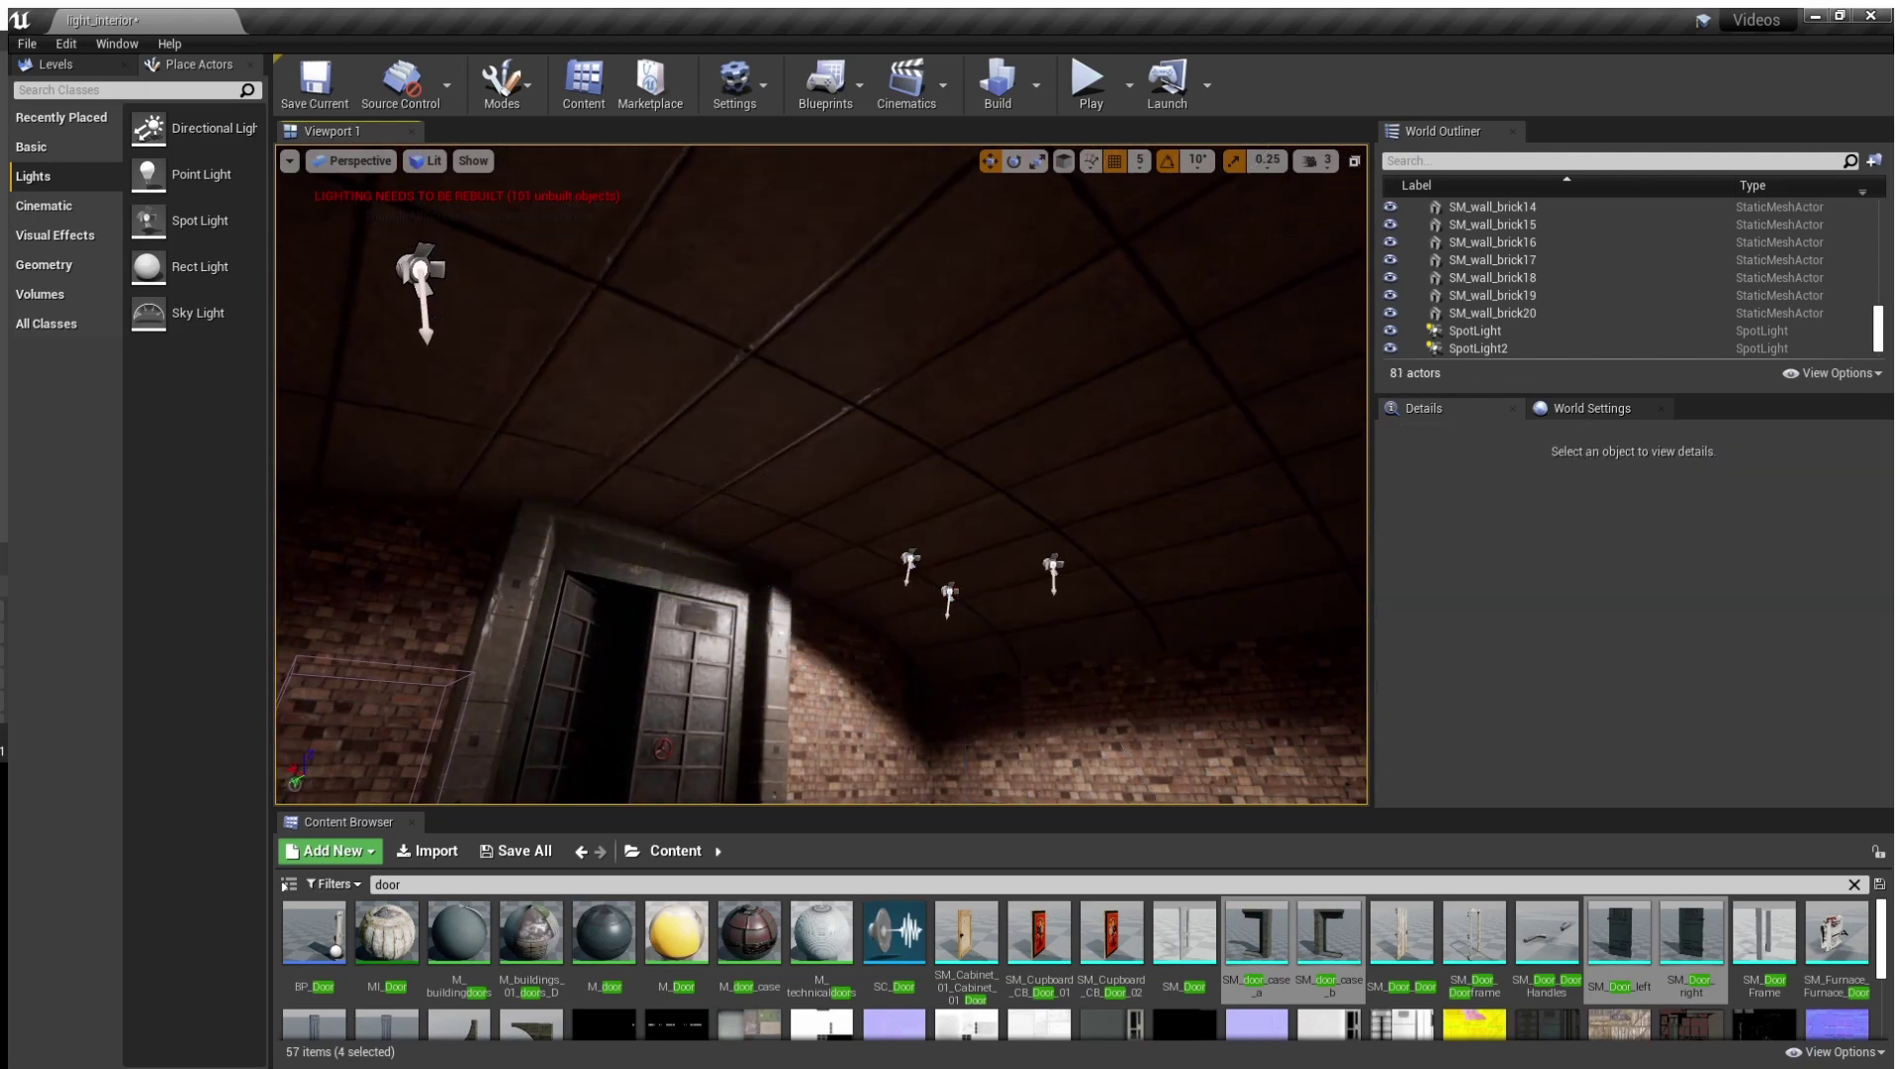
right_click_drag(931, 514, 970, 465)
right_click_drag(931, 560, 926, 560)
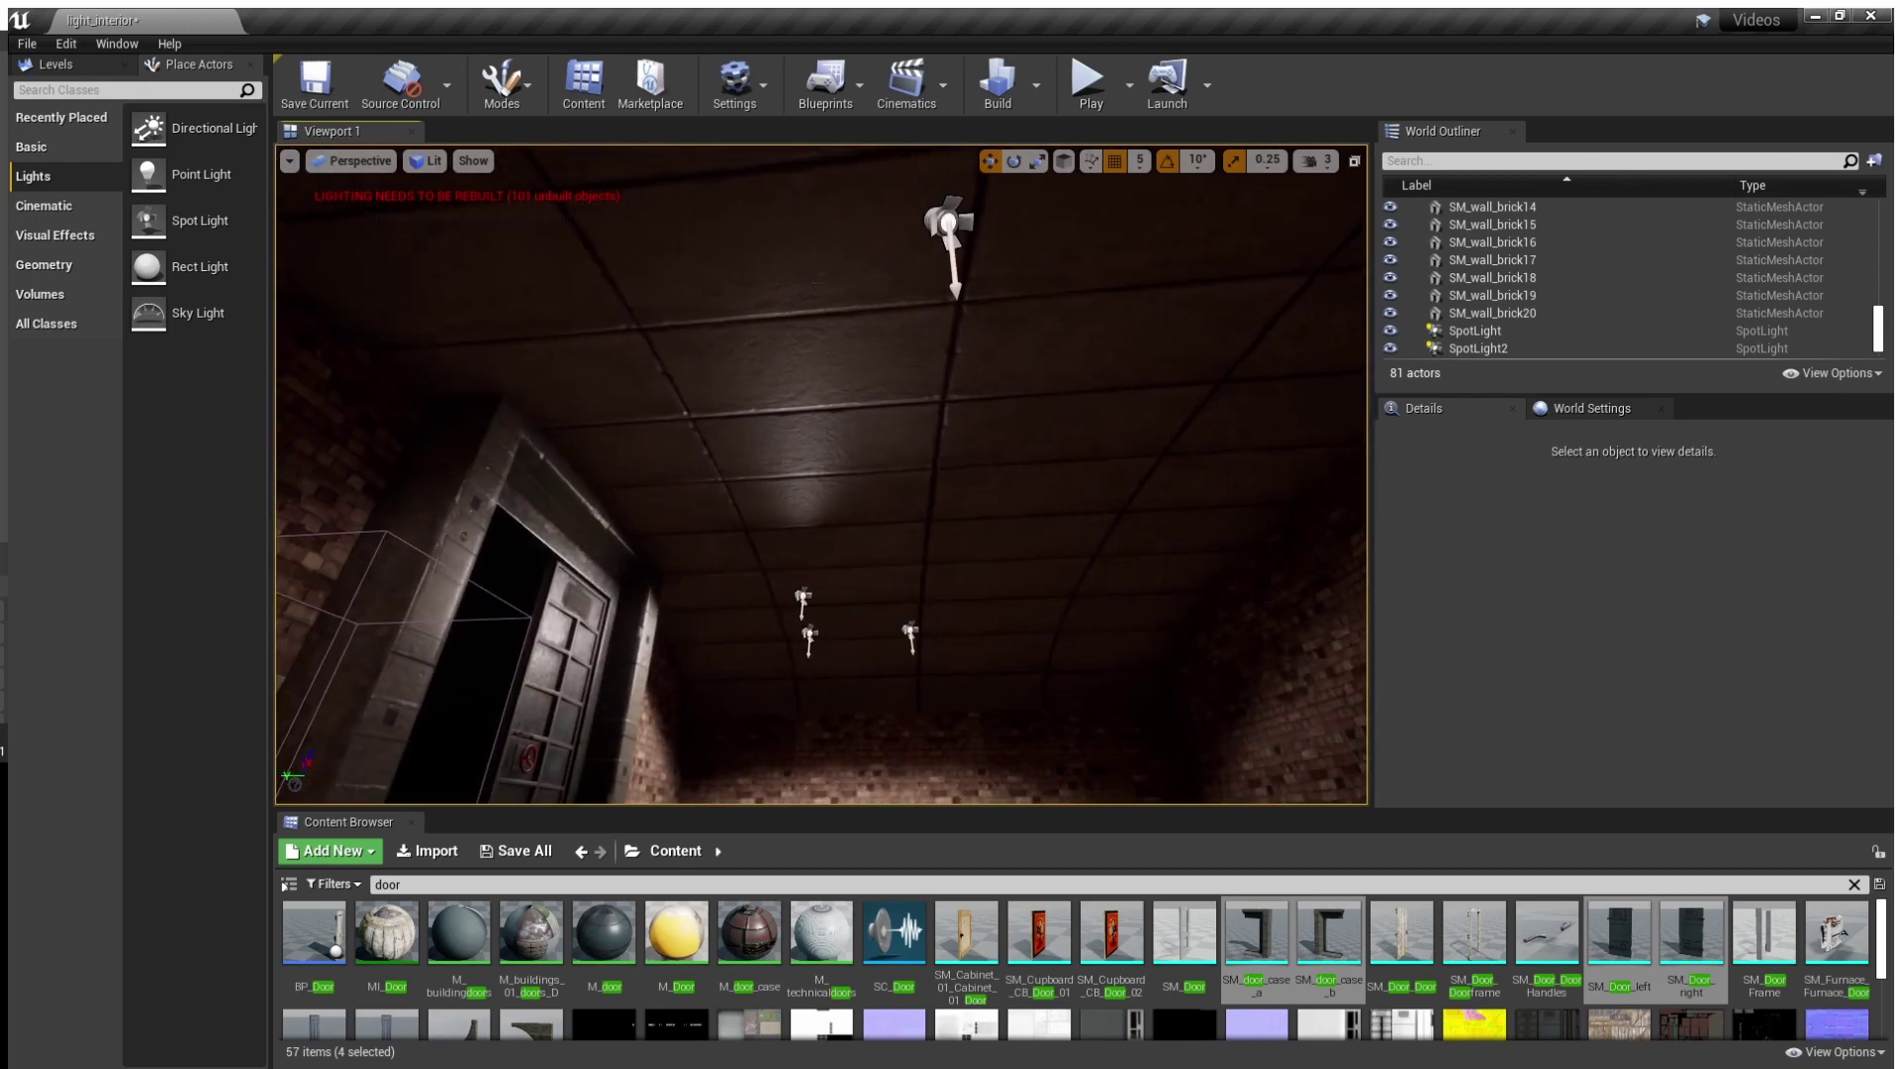
left_click(911, 630)
left_click_drag(871, 632, 798, 560)
key("Delete")
Turn off the Film Slope and global Saturation overrides of the post process volume
left_click(949, 220)
right_click_drag(949, 221, 613, 232)
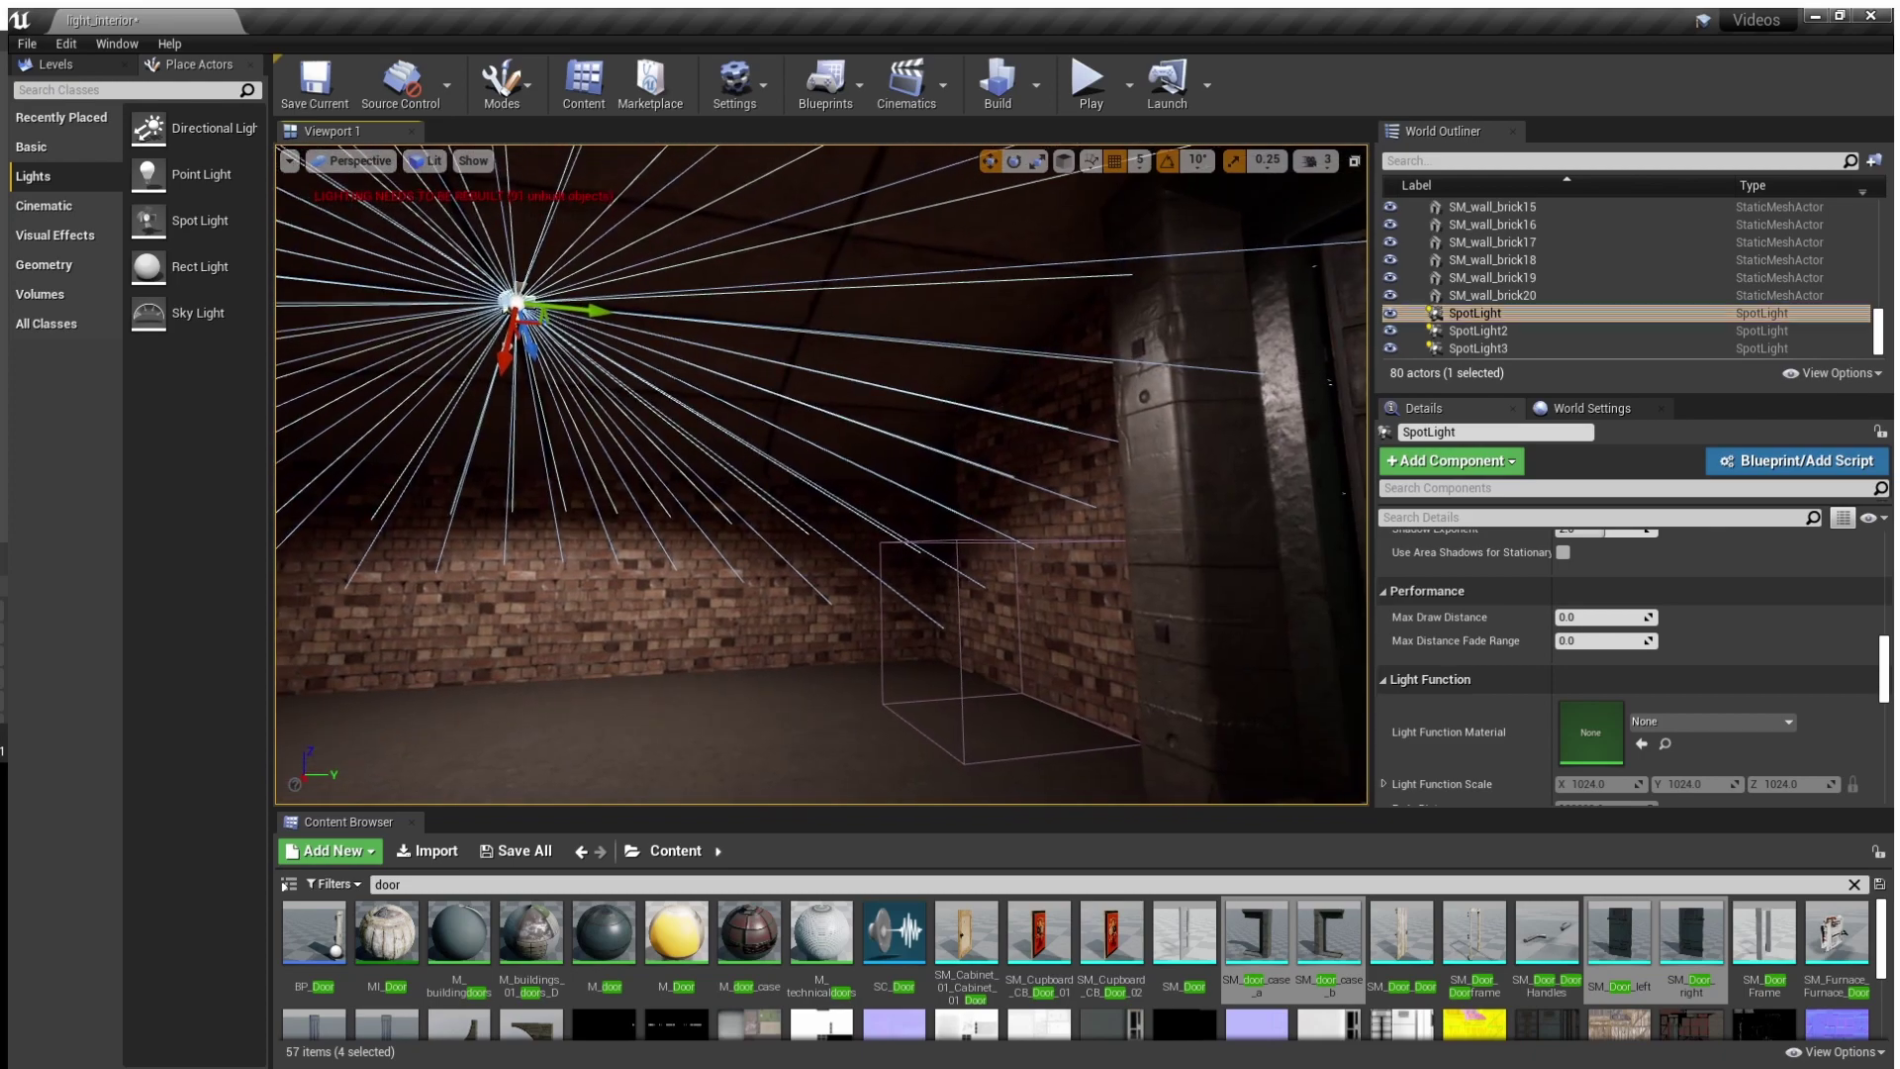
left_click_drag(1878, 322, 1878, 216)
left_click(1514, 224)
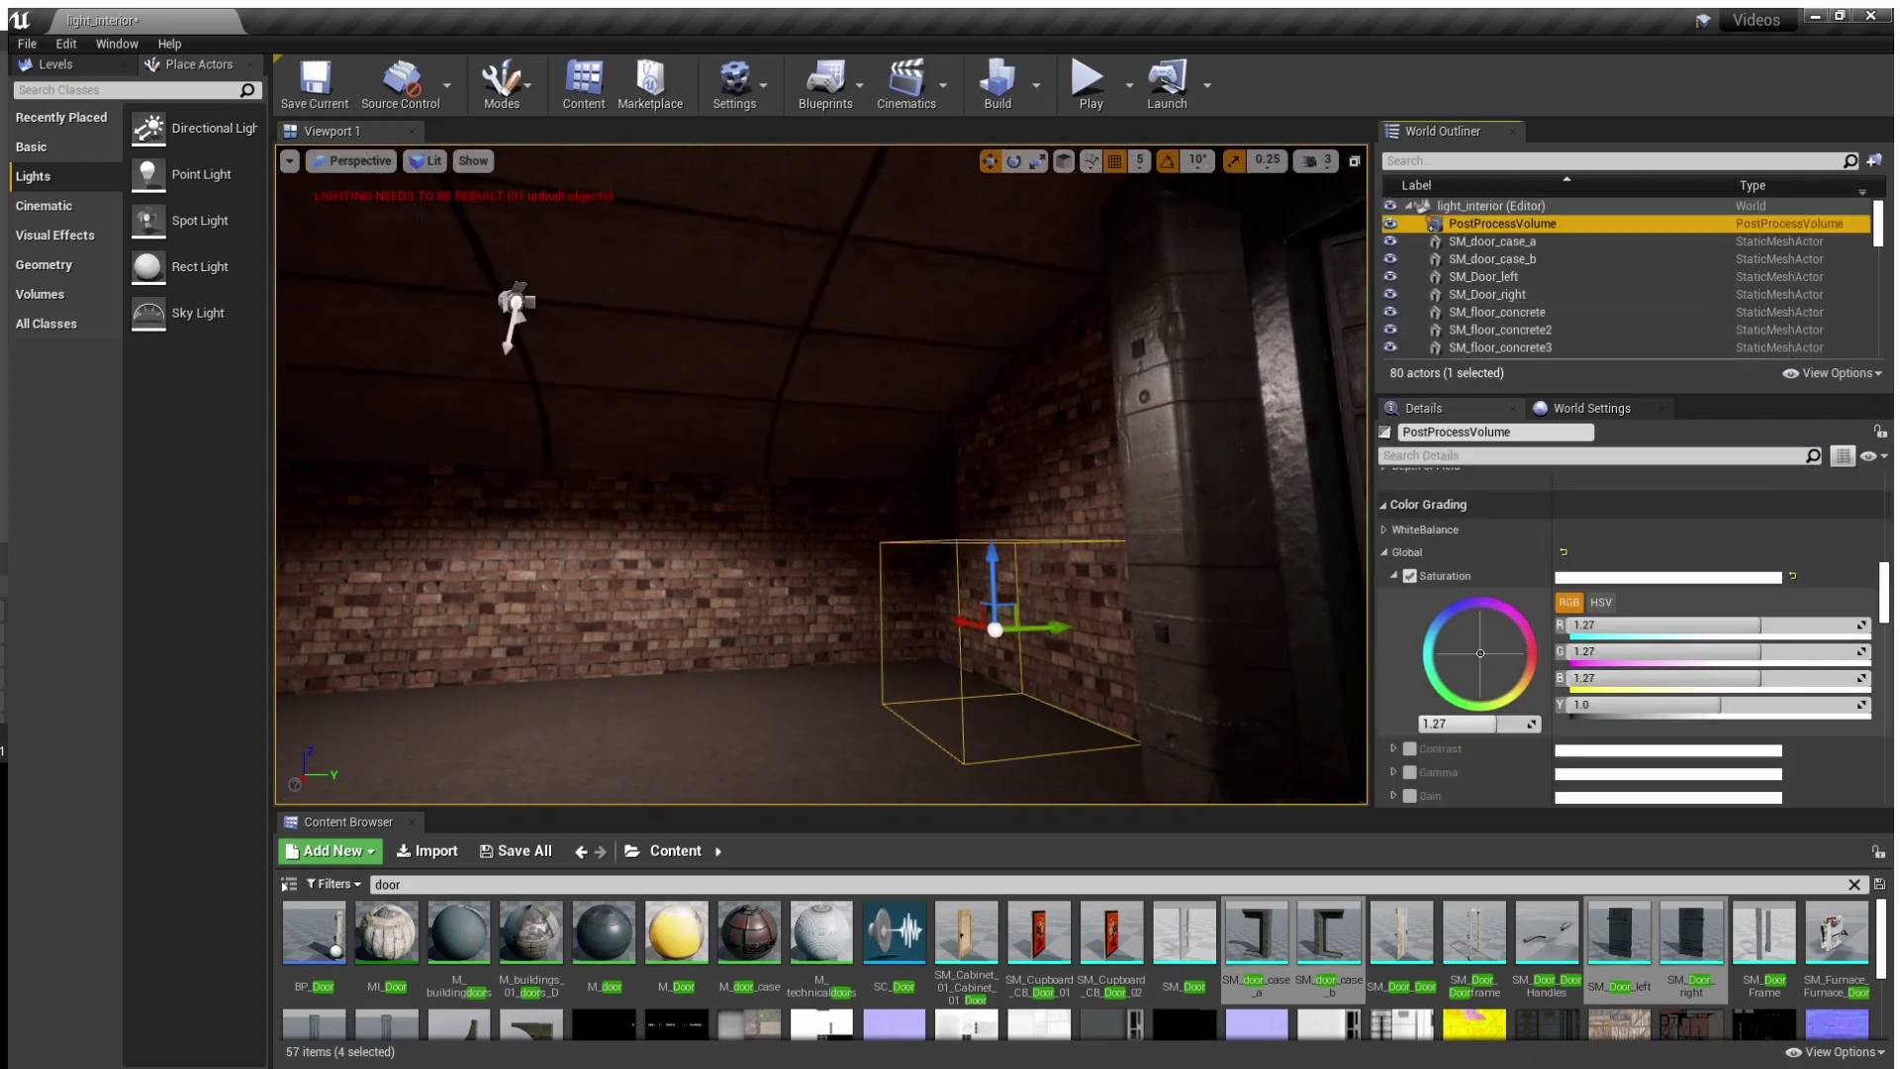
scroll(1633, 634, "down", 10)
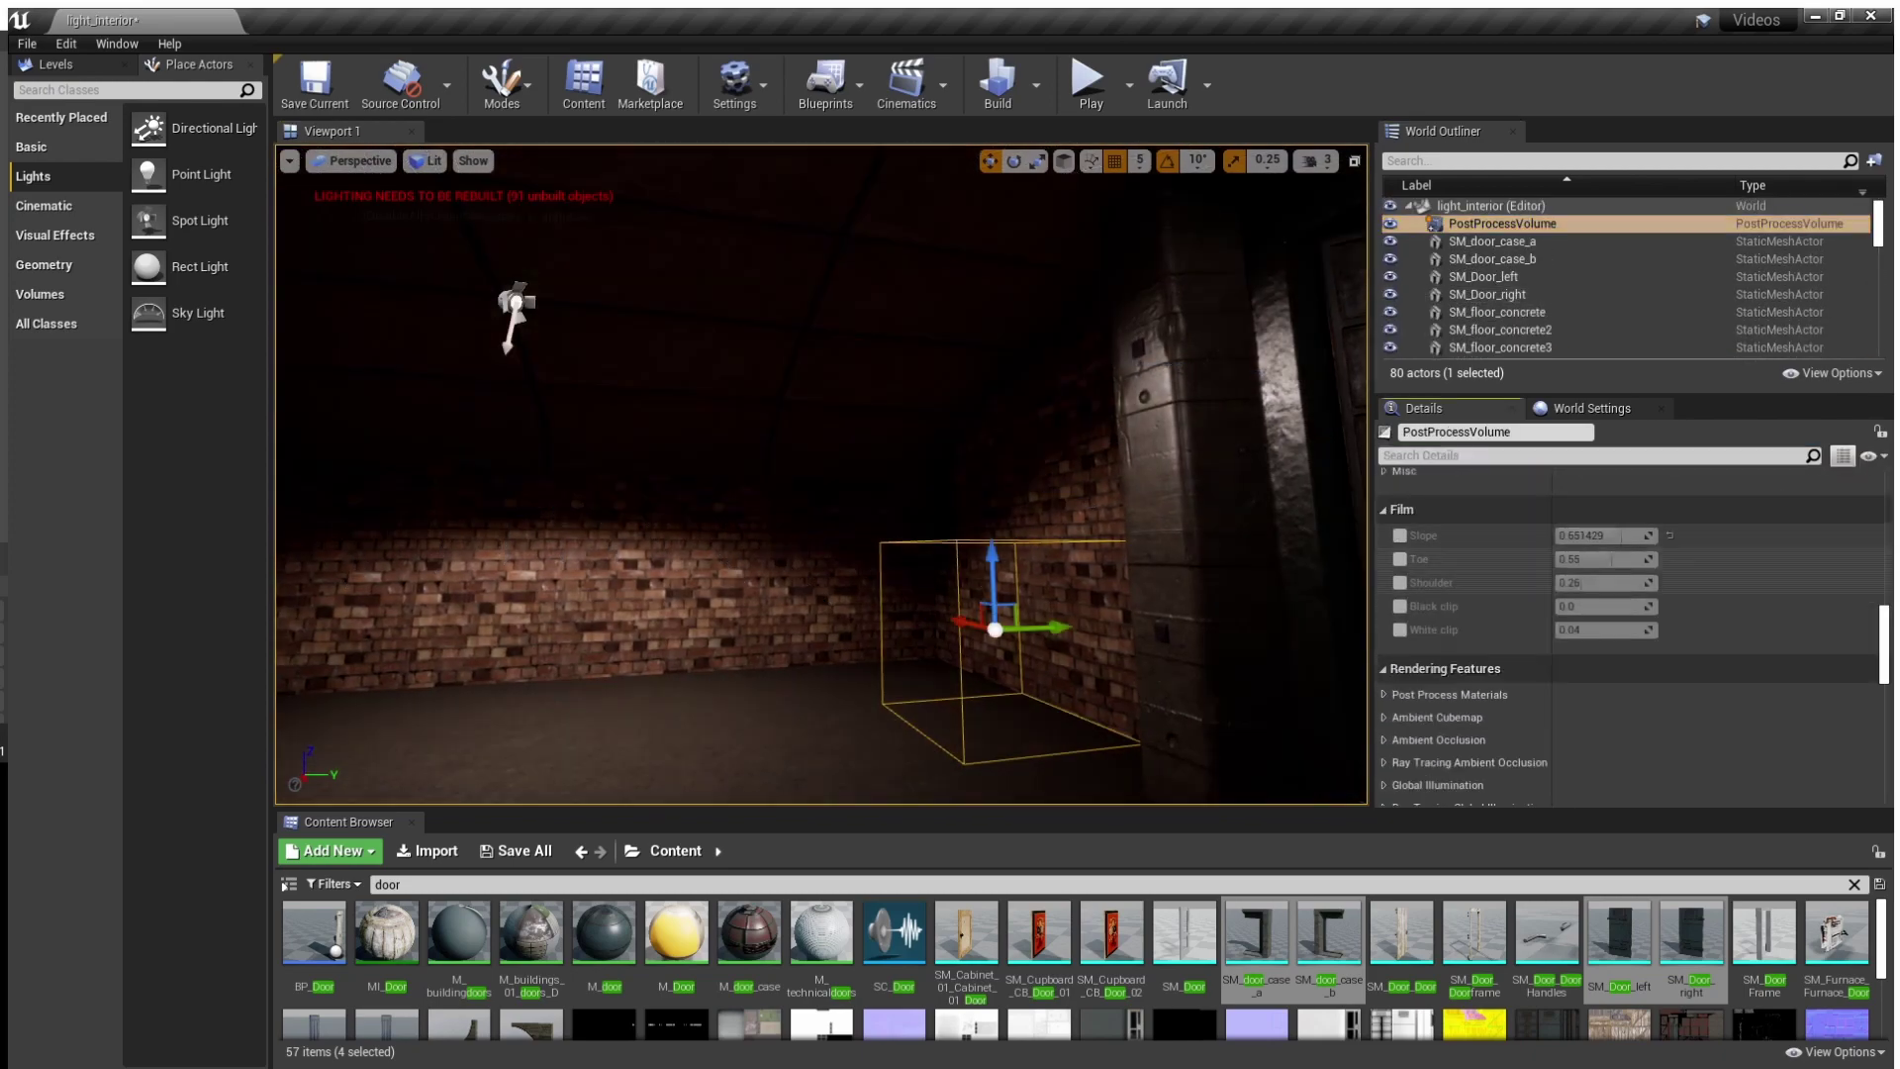
scroll(1633, 634, "up", 10)
left_click(1410, 513)
mouse_move(851, 475)
right_mouse_down()
mouse_move(743, 480)
mouse_move(782, 455)
mouse_move(767, 366)
mouse_move(797, 405)
right_mouse_up()
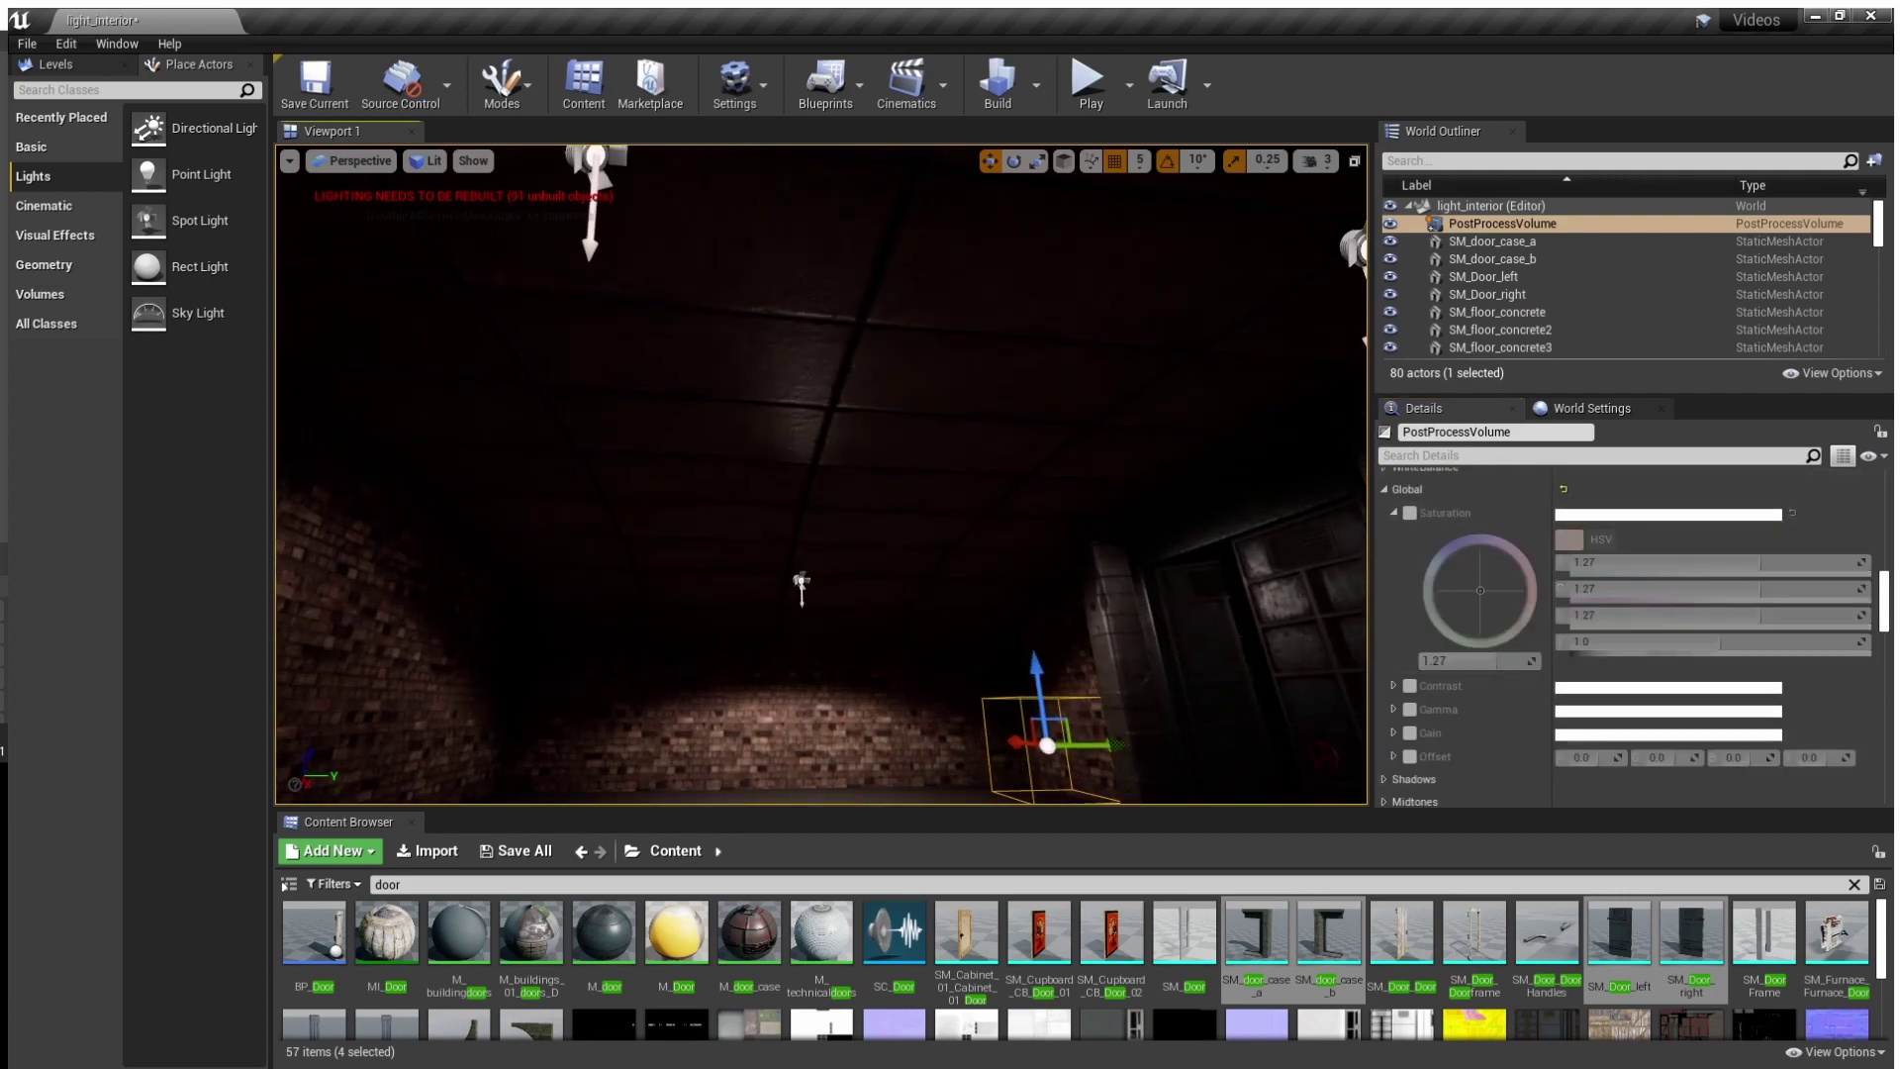
Duplicate the far spot light sideways into a spaced pair and select all four ceiling lights to check their Indirect Lighting Intensity
left_click(802, 584)
left_click(886, 555)
right_click_drag(886, 554, 881, 554)
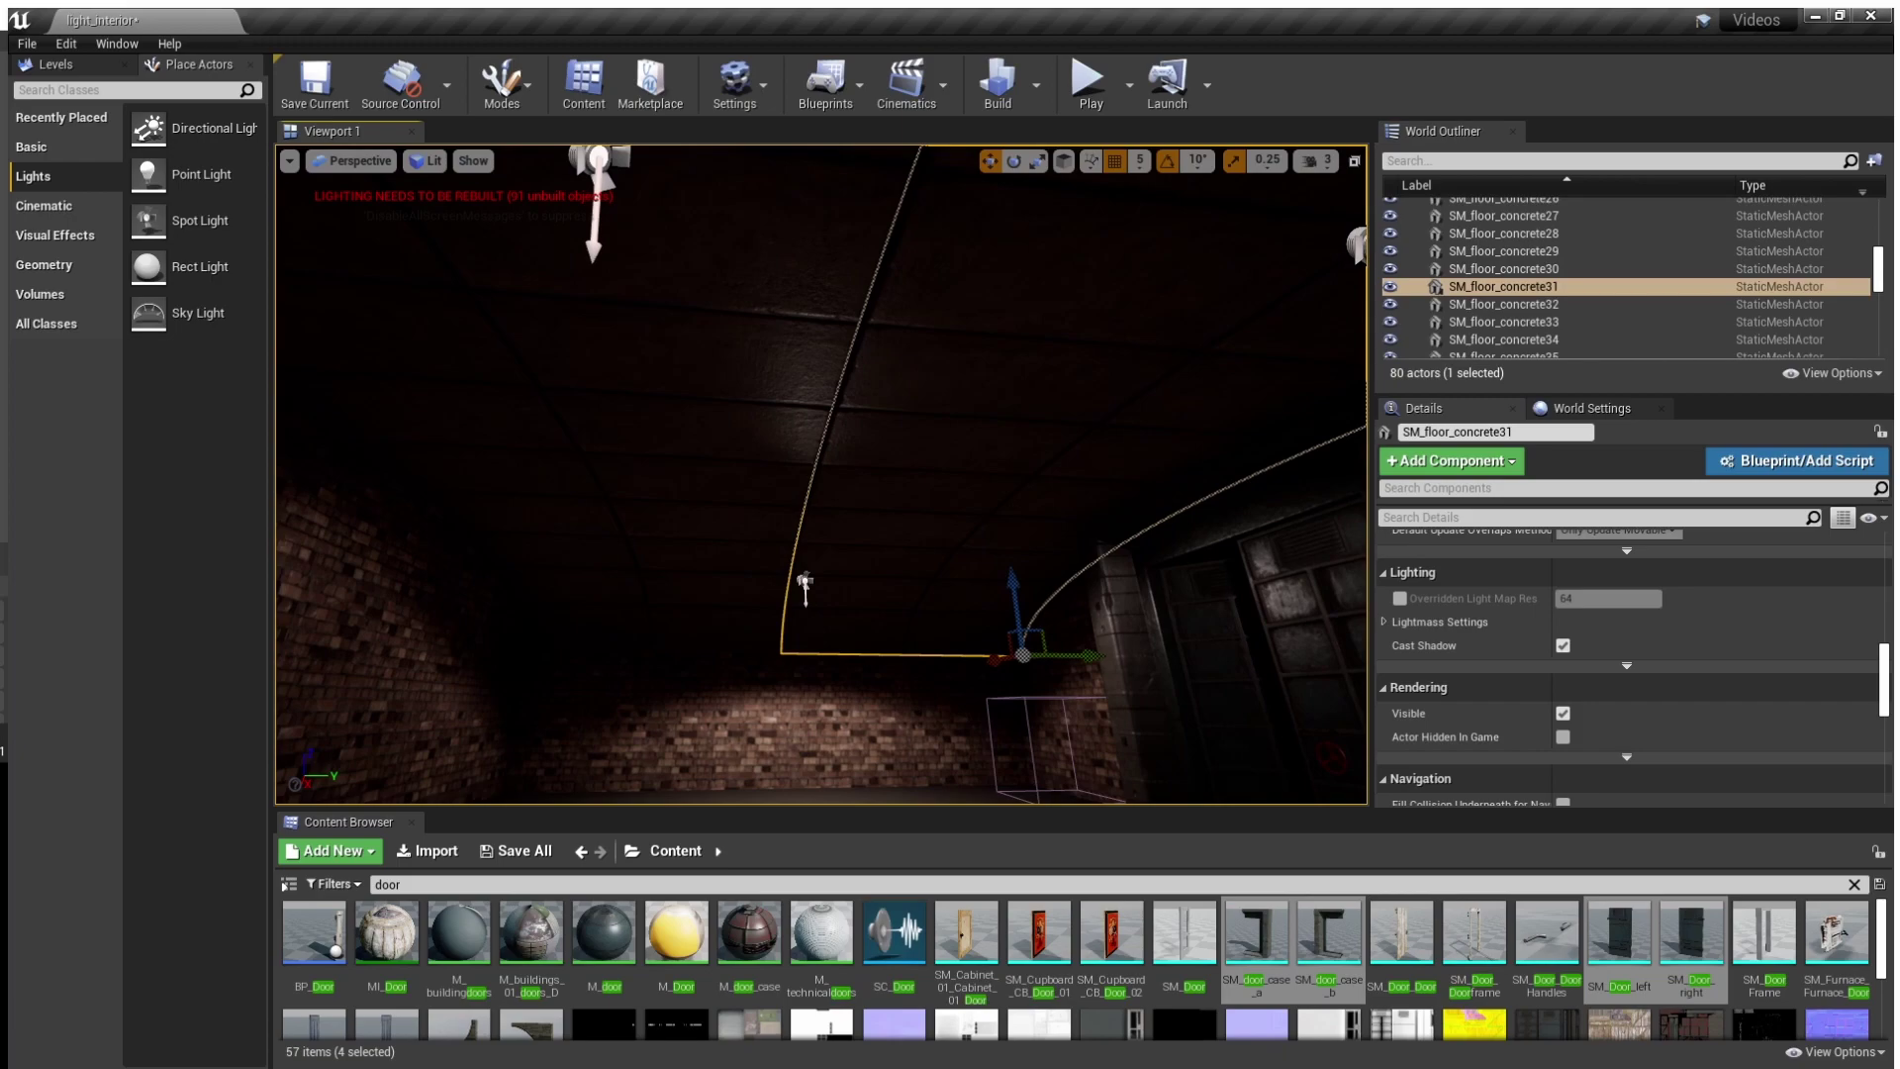
left_click(804, 582)
left_click_drag(855, 581, 928, 577)
left_click(706, 579, "ctrl")
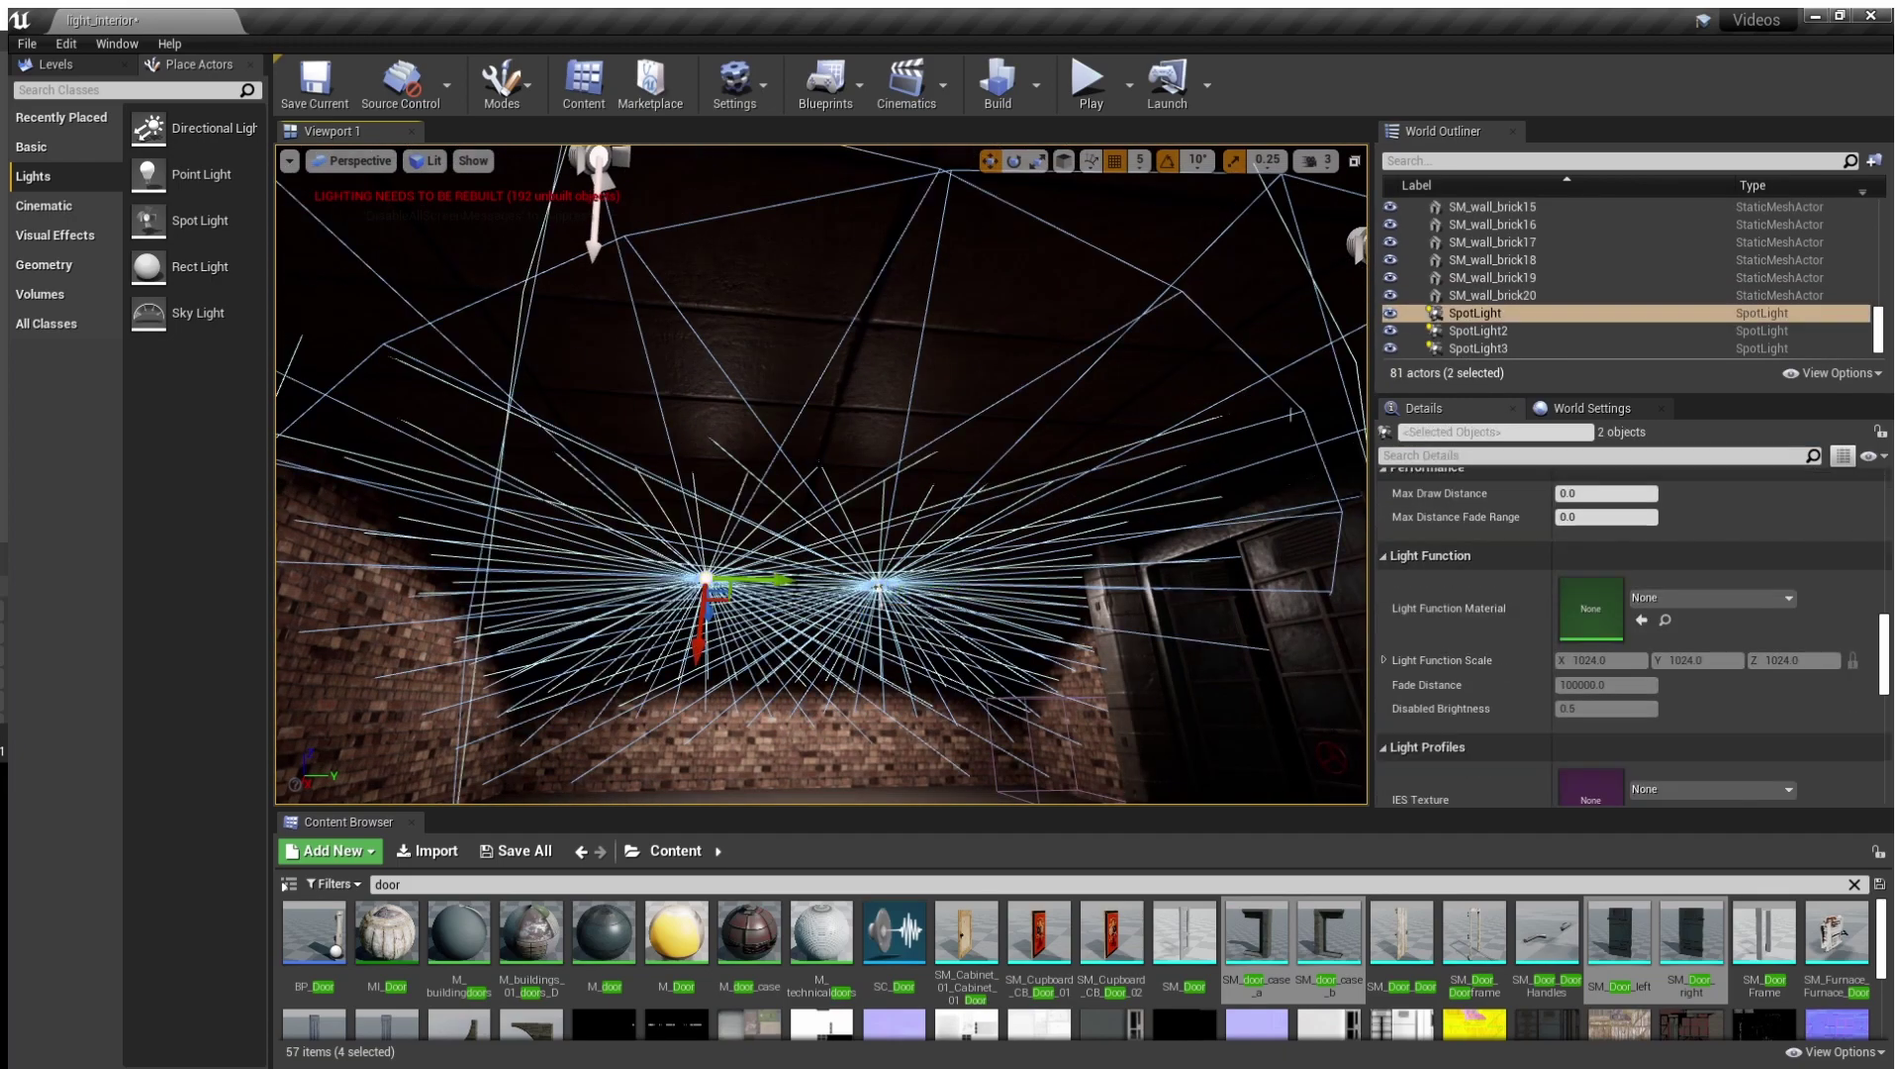
left_click(598, 165, "ctrl")
left_click(1358, 243, "ctrl")
scroll(1623, 644, "up", 10)
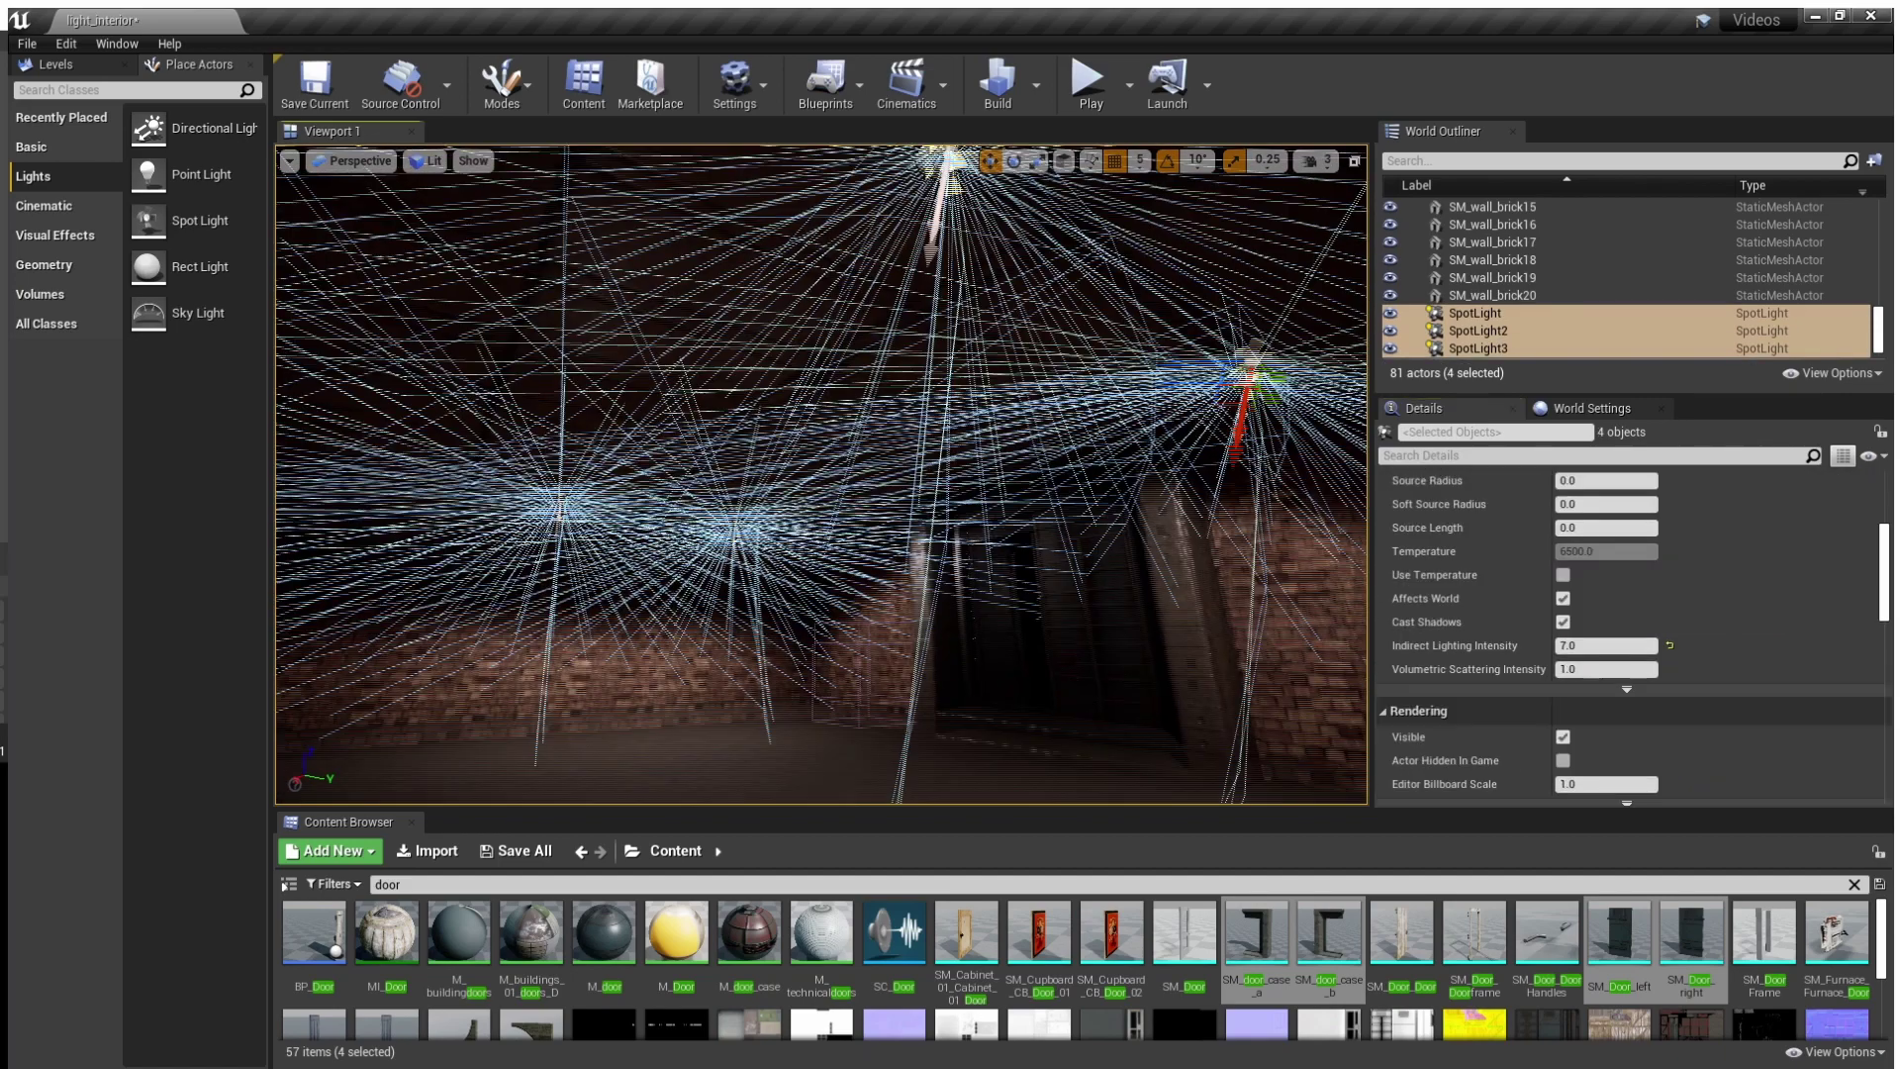
key("Escape")
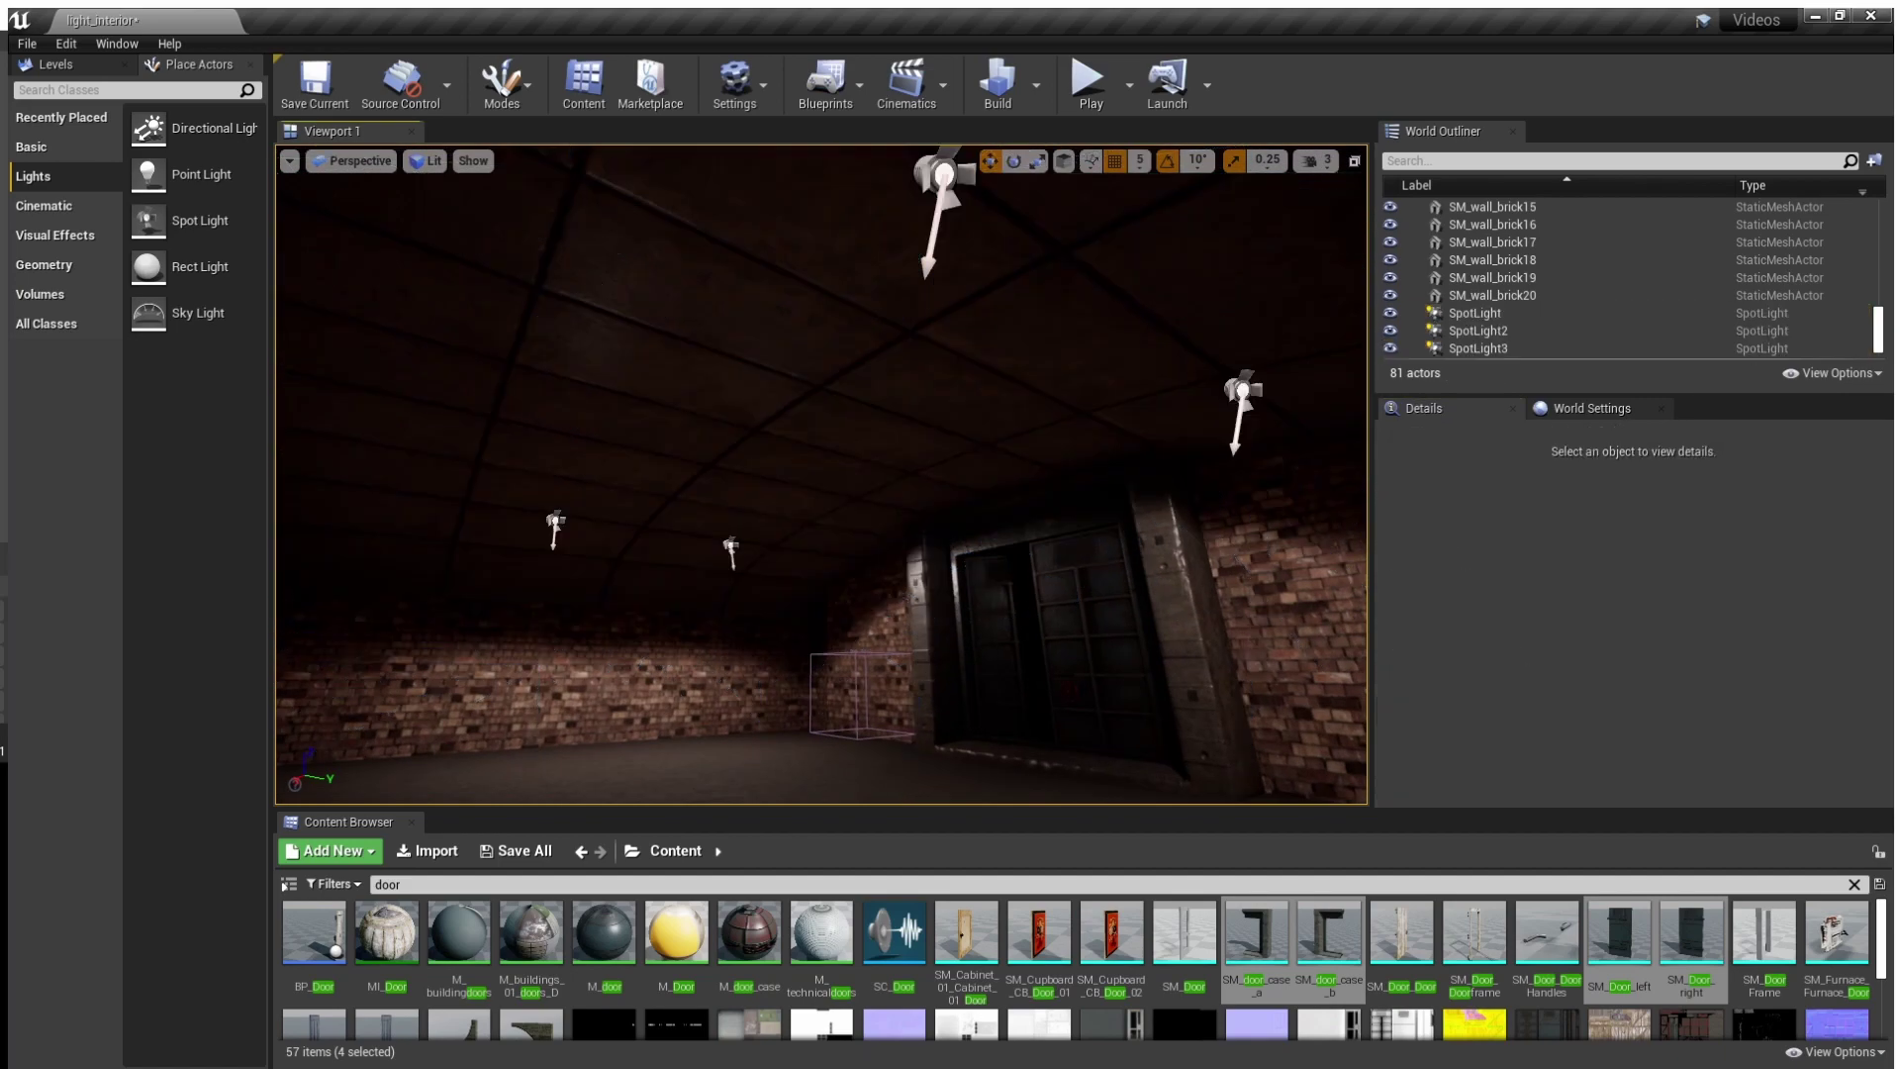
Enable the post process volume's Film Slope override and set it to about 0.81
mouse_move(822, 475)
right_mouse_down()
mouse_move(633, 485)
mouse_move(614, 505)
mouse_move(70, 516)
mouse_move(792, 490)
mouse_move(733, 525)
mouse_move(663, 529)
mouse_move(633, 530)
mouse_move(861, 495)
mouse_move(881, 465)
mouse_move(881, 495)
mouse_move(836, 495)
right_mouse_up()
left_click_drag(1879, 326, 1878, 203)
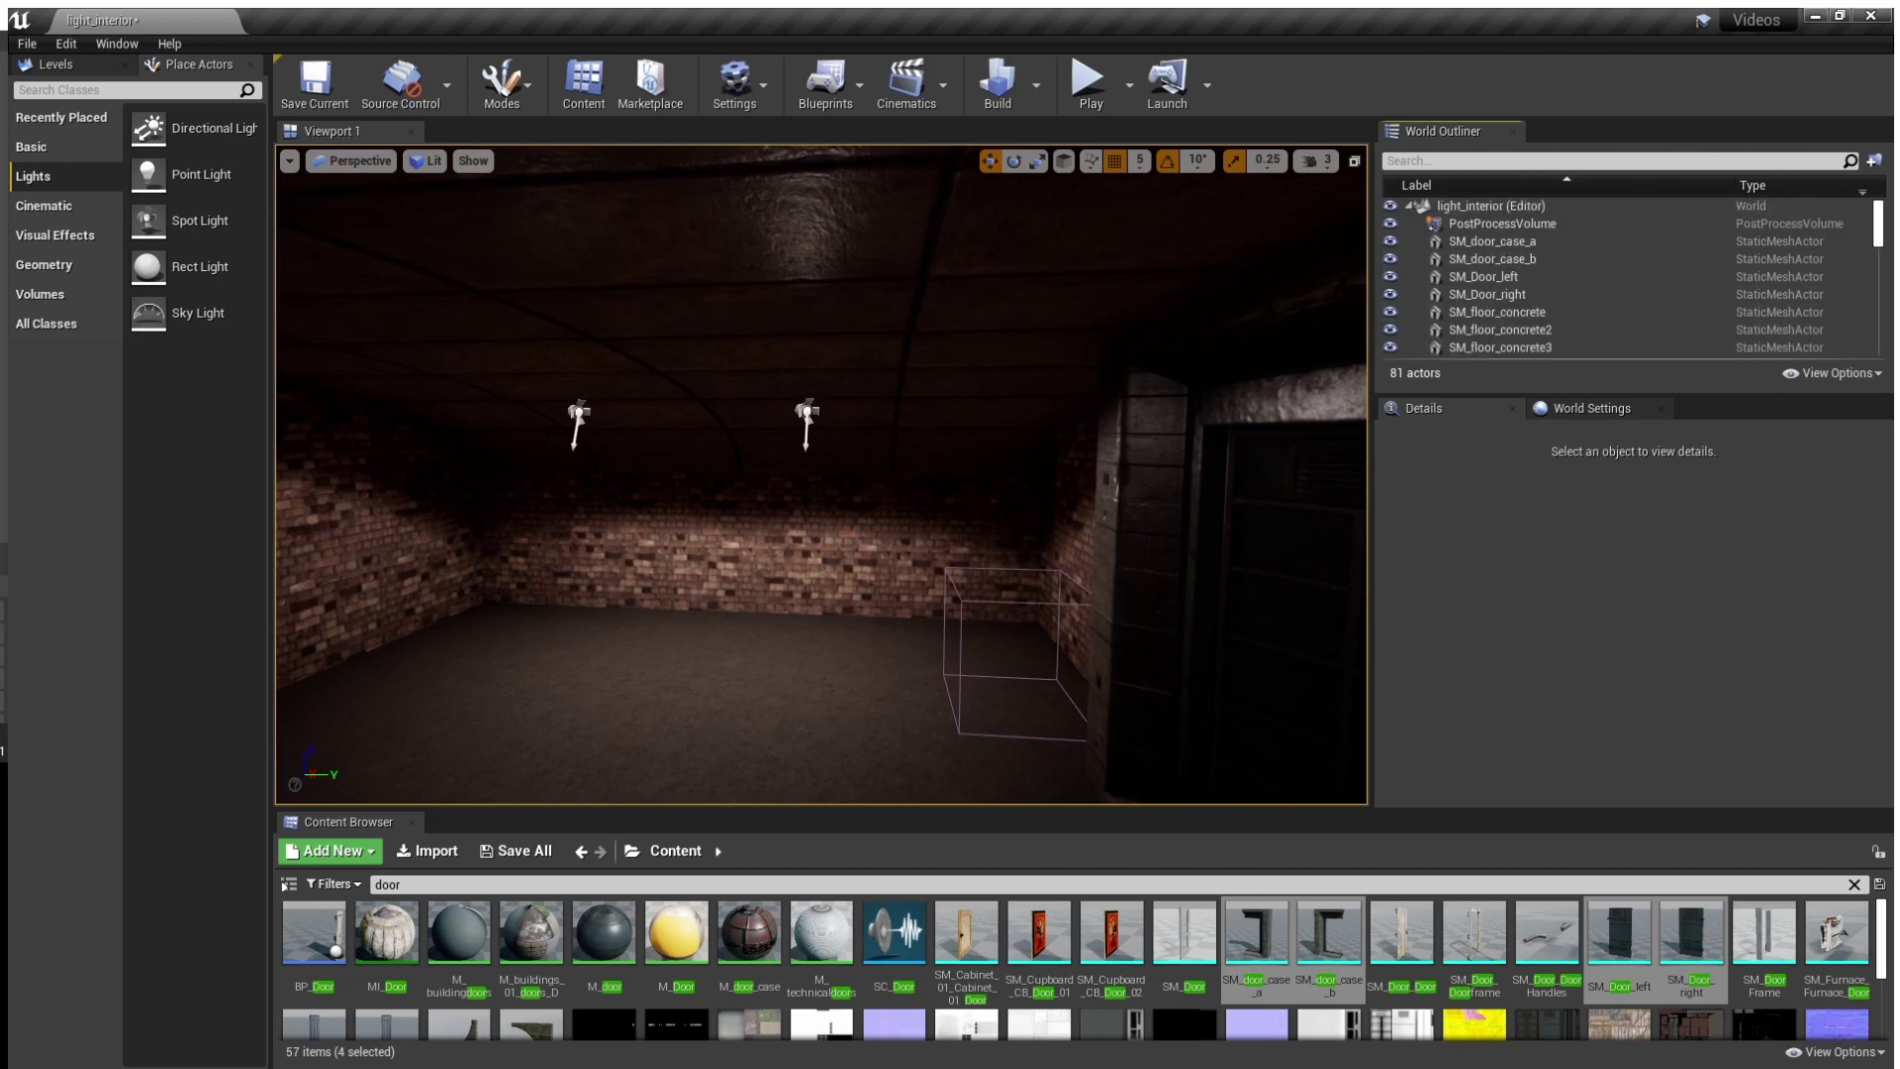
left_click(1514, 224)
scroll(1633, 633, "down", 10)
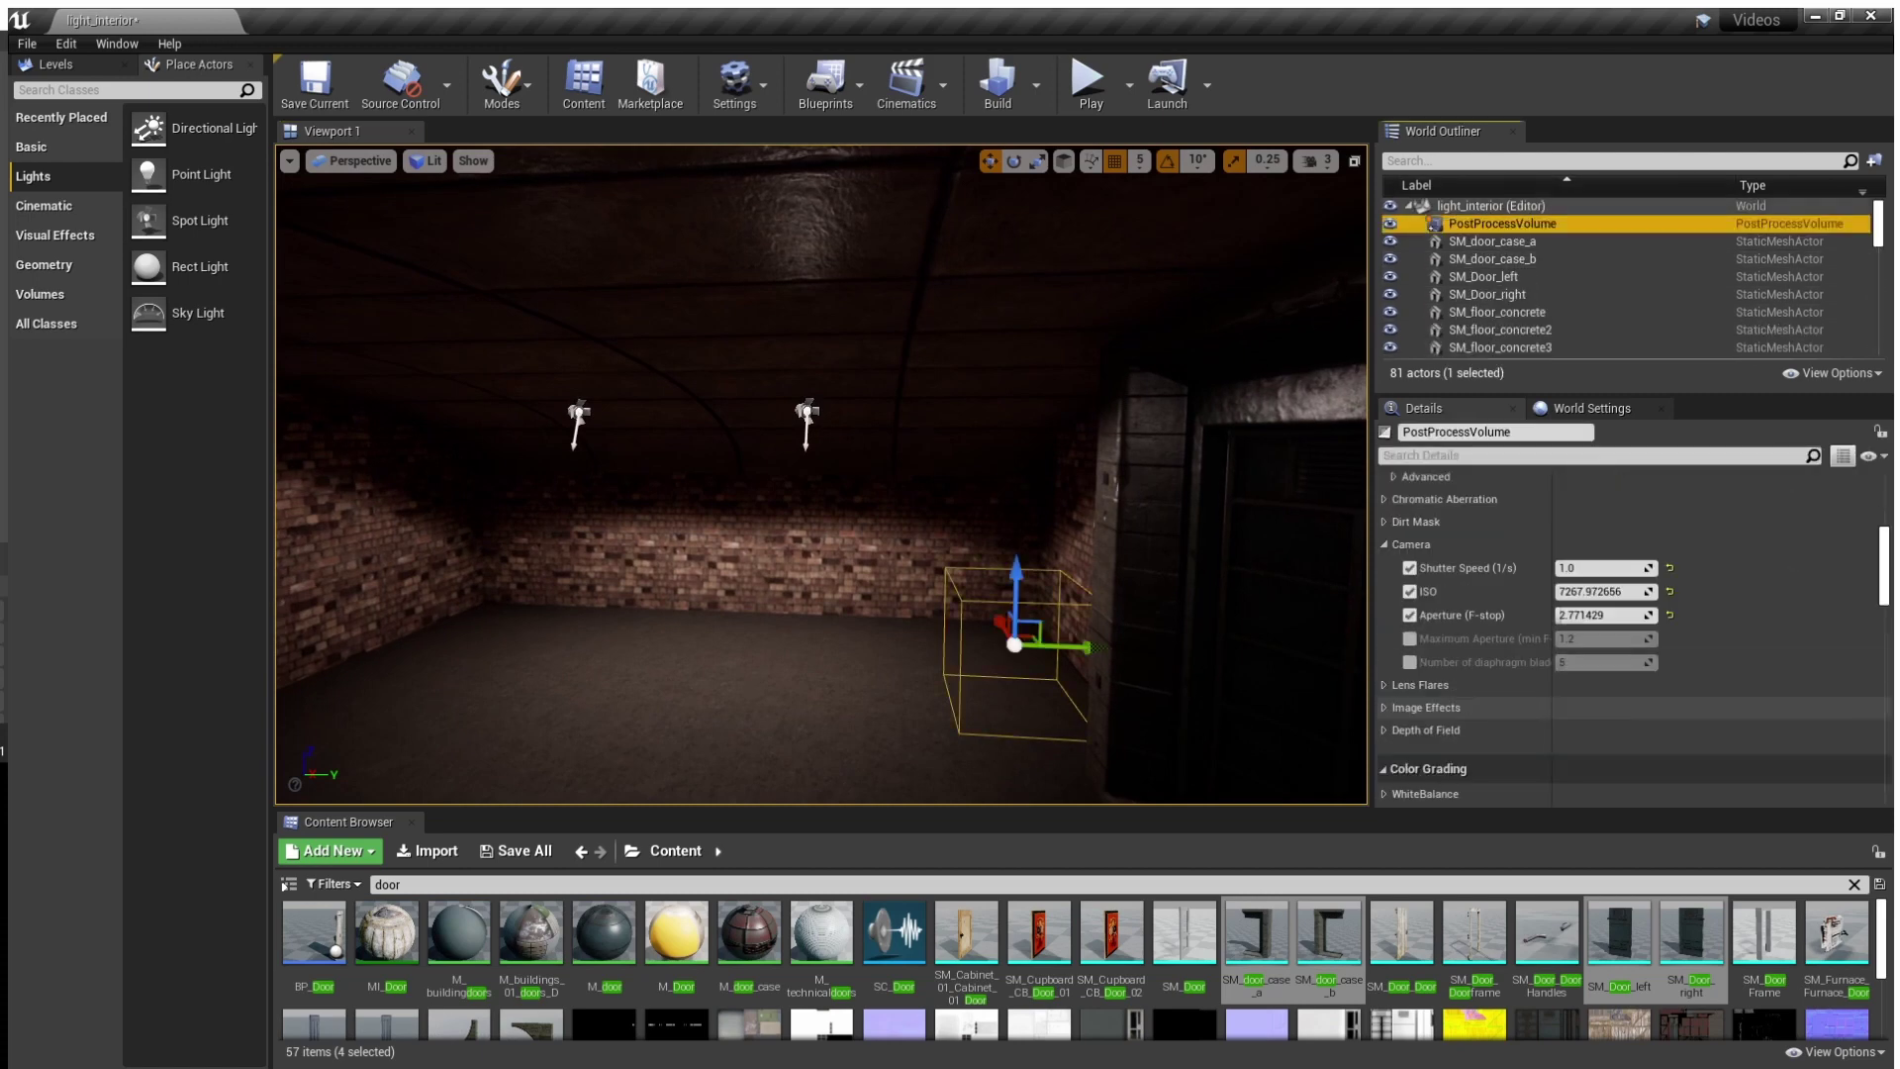
scroll(1604, 620, "down", 8)
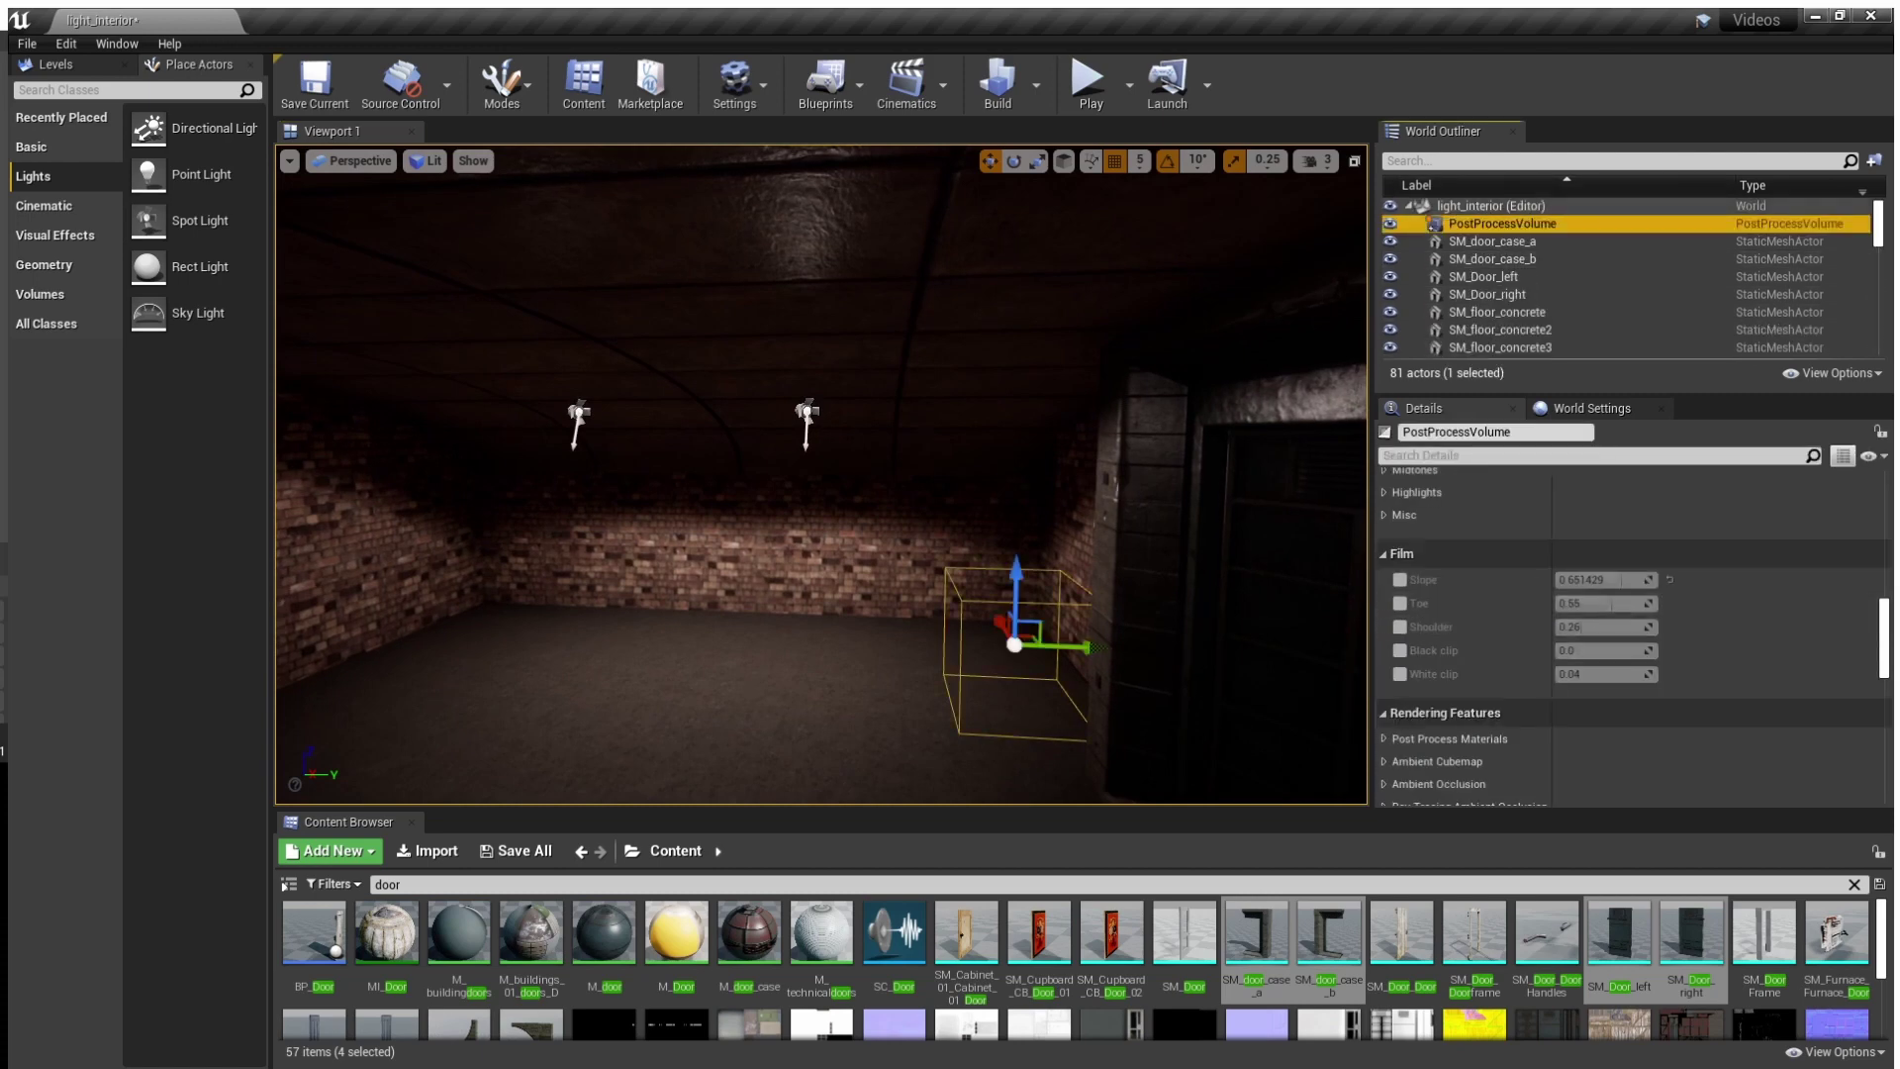
left_click(1400, 580)
mouse_move(1606, 581)
left_mouse_down()
mouse_move(1582, 580)
mouse_move(1633, 580)
left_mouse_up()
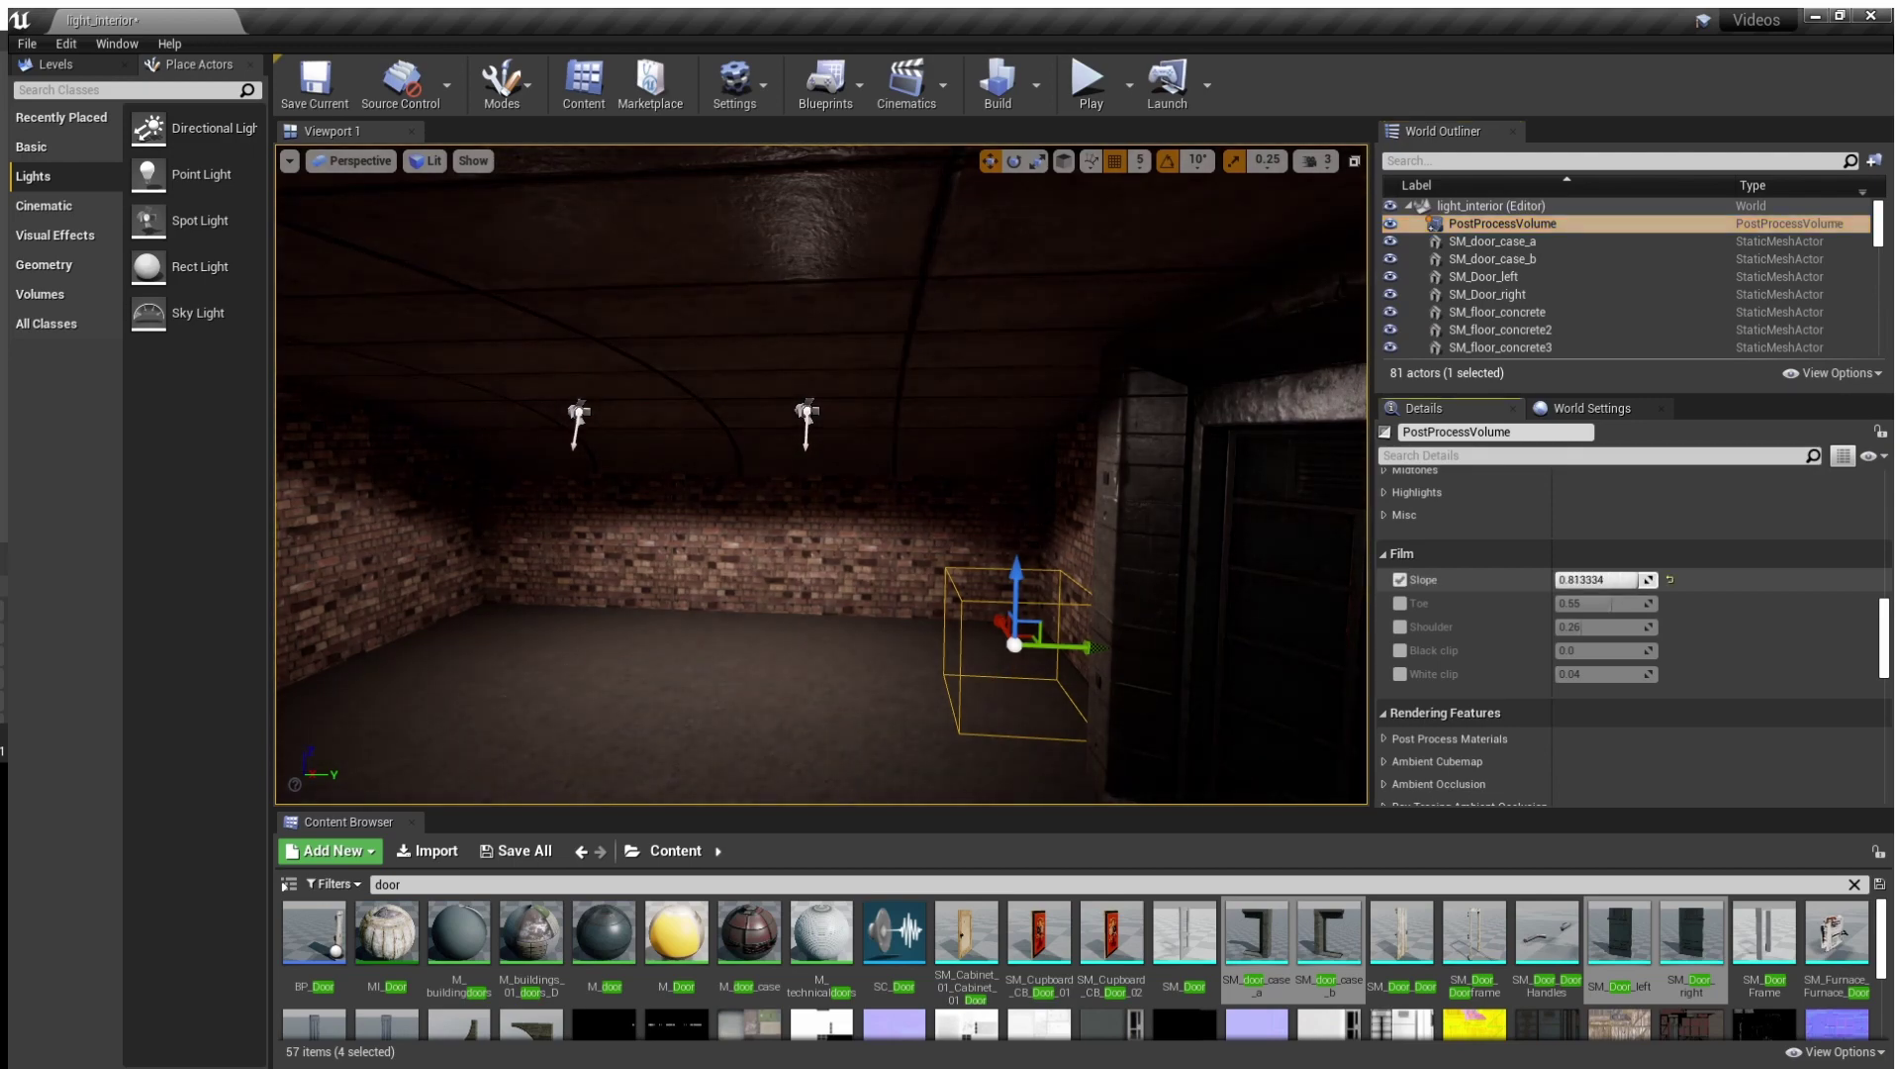
Hide the post process volume in the viewport and look over the lit room around the door
right_click_drag(930, 495, 1105, 452)
key("s")
key("h")
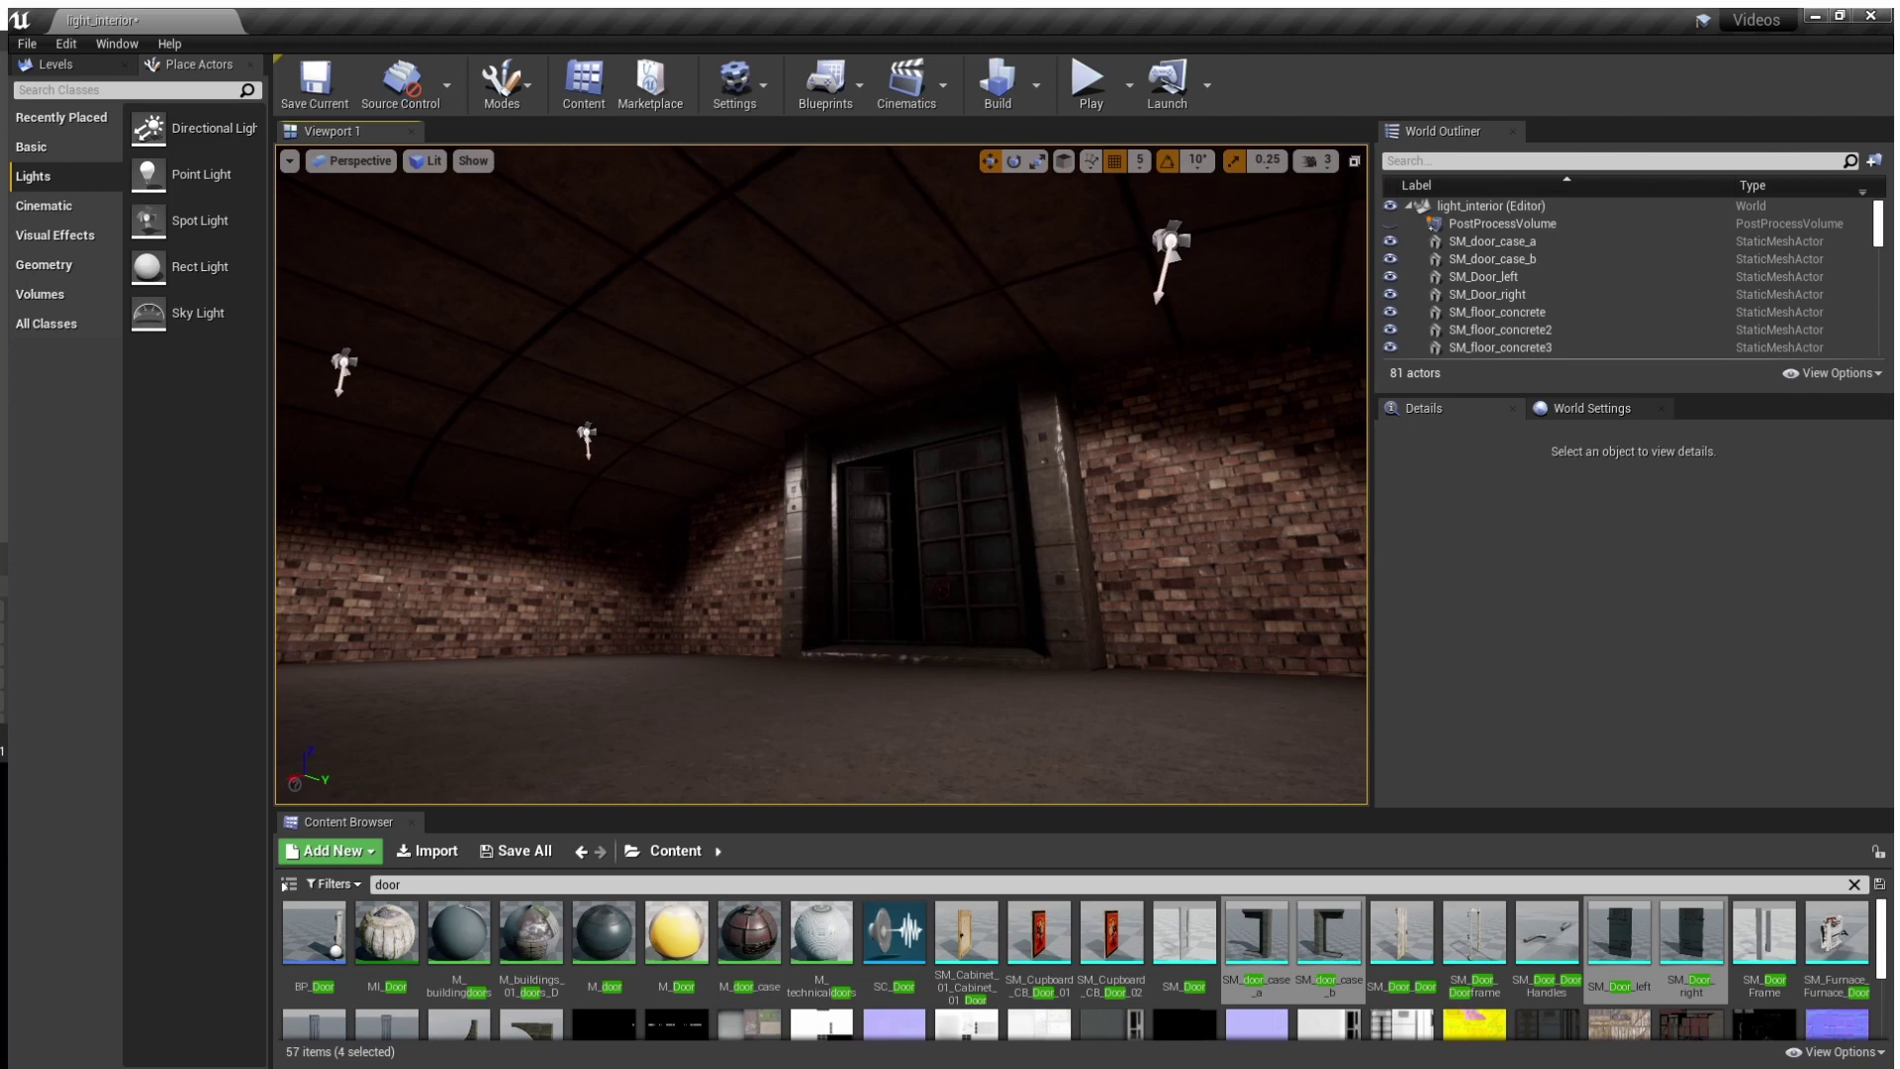
key("w")
right_click_drag(821, 475, 1091, 483)
key("s")
Set the ceiling spot light's intensity to about 9.8 cd and its attenuation radius to about 1417
left_click(1003, 363)
left_click_drag(1009, 410, 1009, 421, "alt")
right_click_drag(1000, 359, 945, 360)
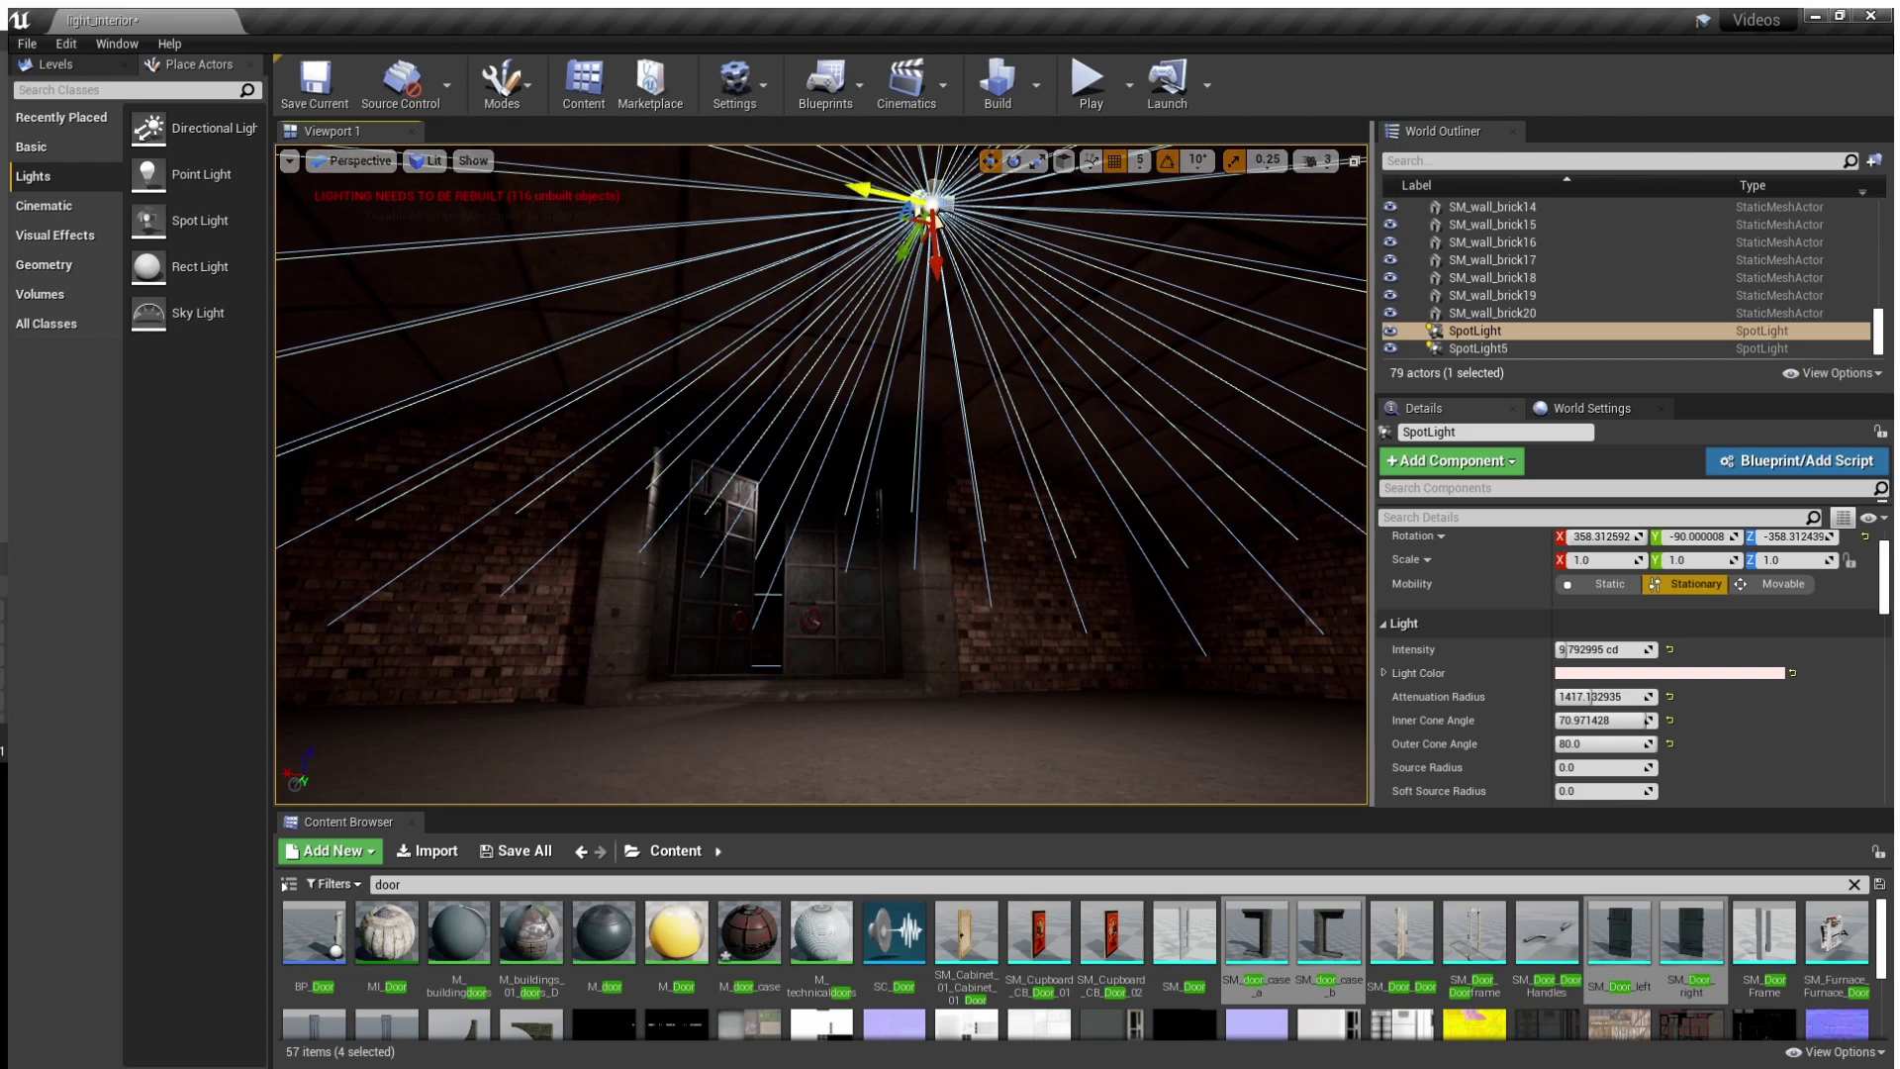
key("Delete")
Select the light blue spot light behind the open door and raise its intensity to about 21.6 cd
scroll(940, 220, "up", 3)
right_click_drag(955, 309, 906, 308)
left_click(955, 308)
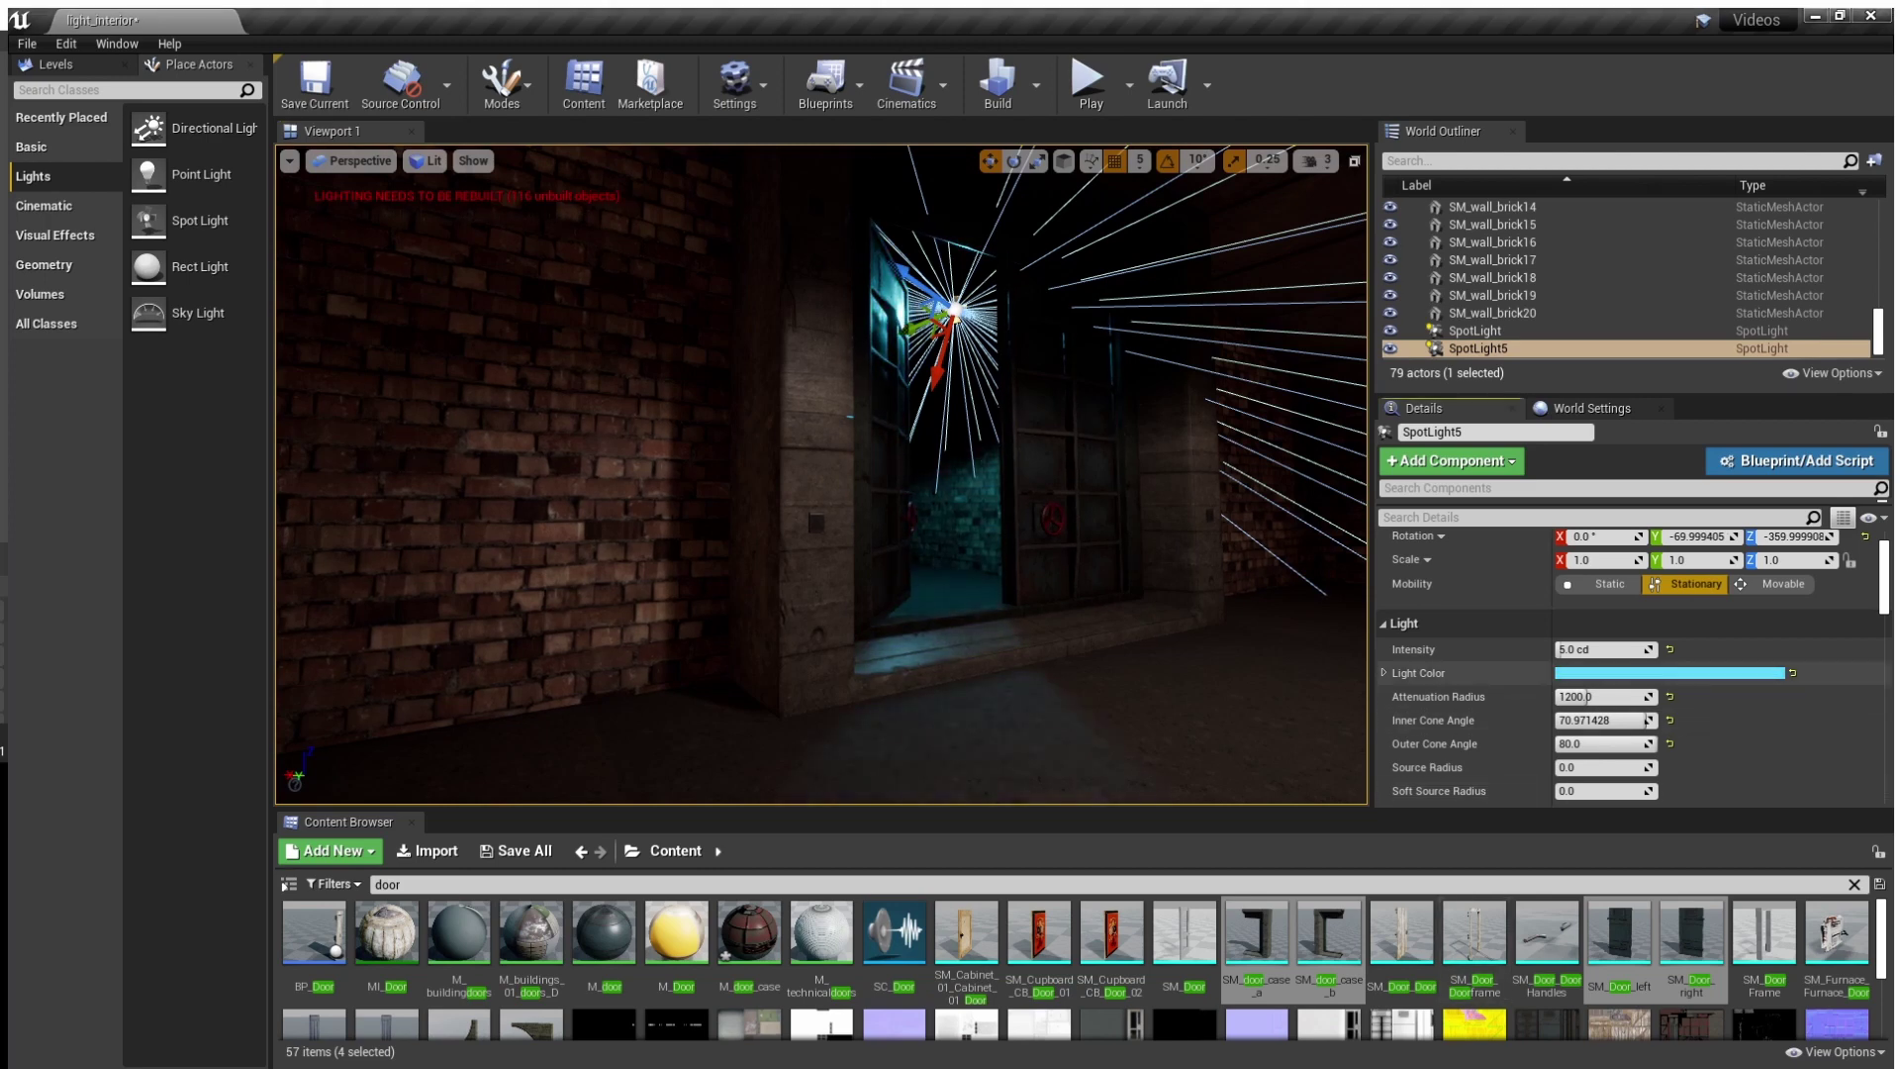
left_click_drag(1574, 651, 1653, 650)
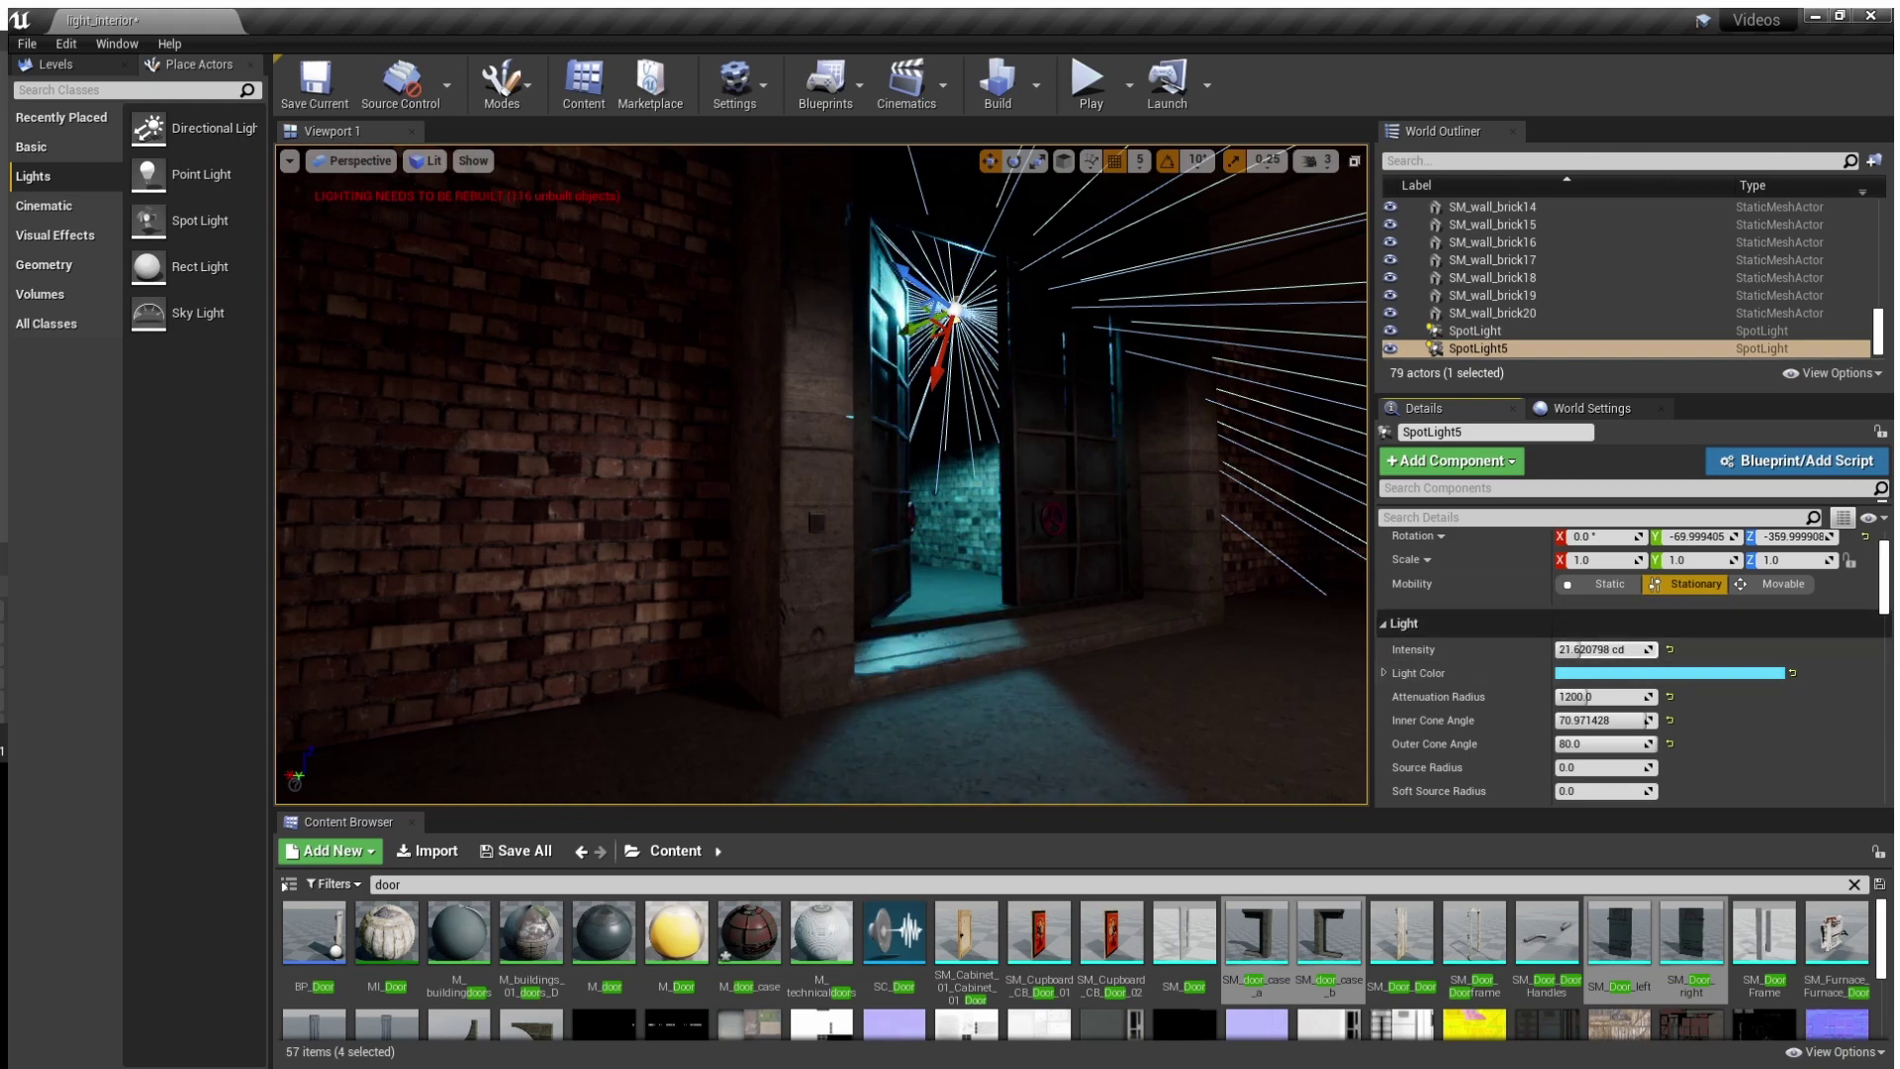
Examine the blue light and shadows on the floor tile in front of the door and on the threshold
right_click_drag(821, 475, 698, 633)
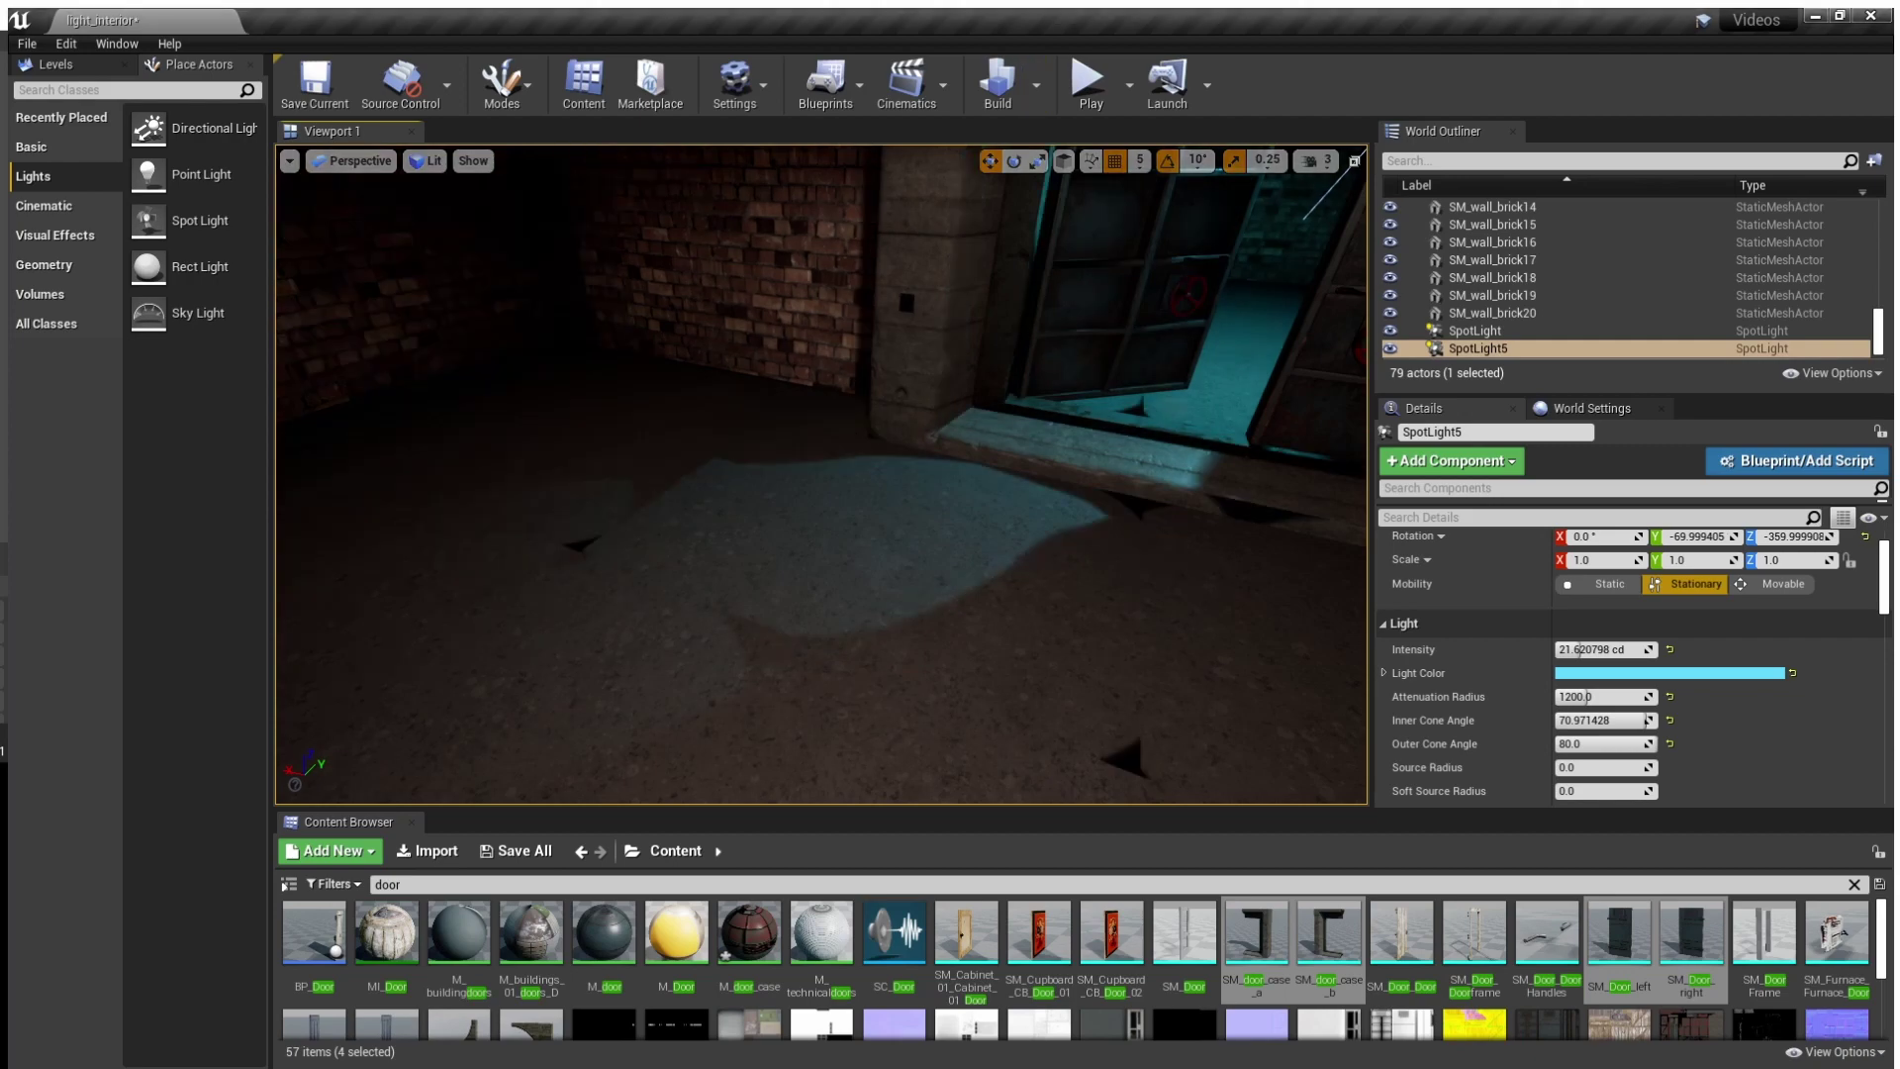
right_click_drag(822, 475, 940, 475)
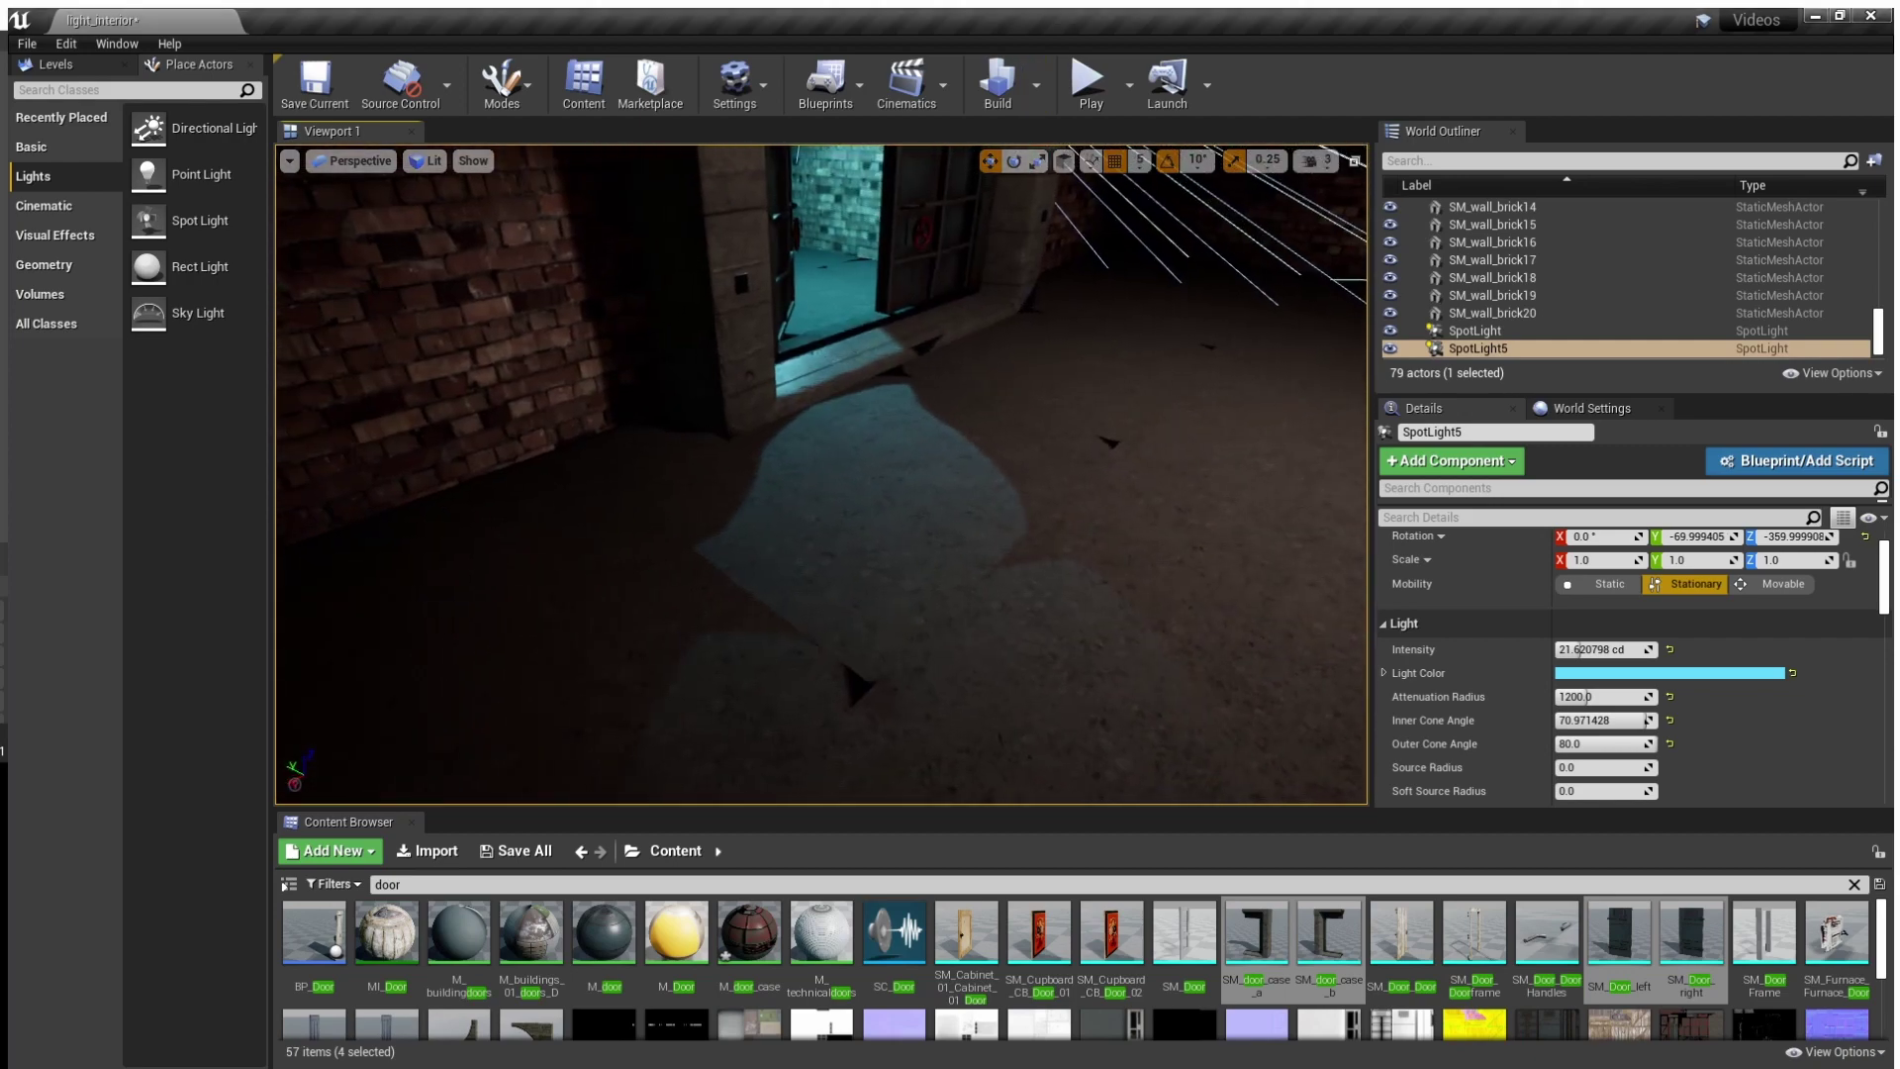
left_click(876, 514)
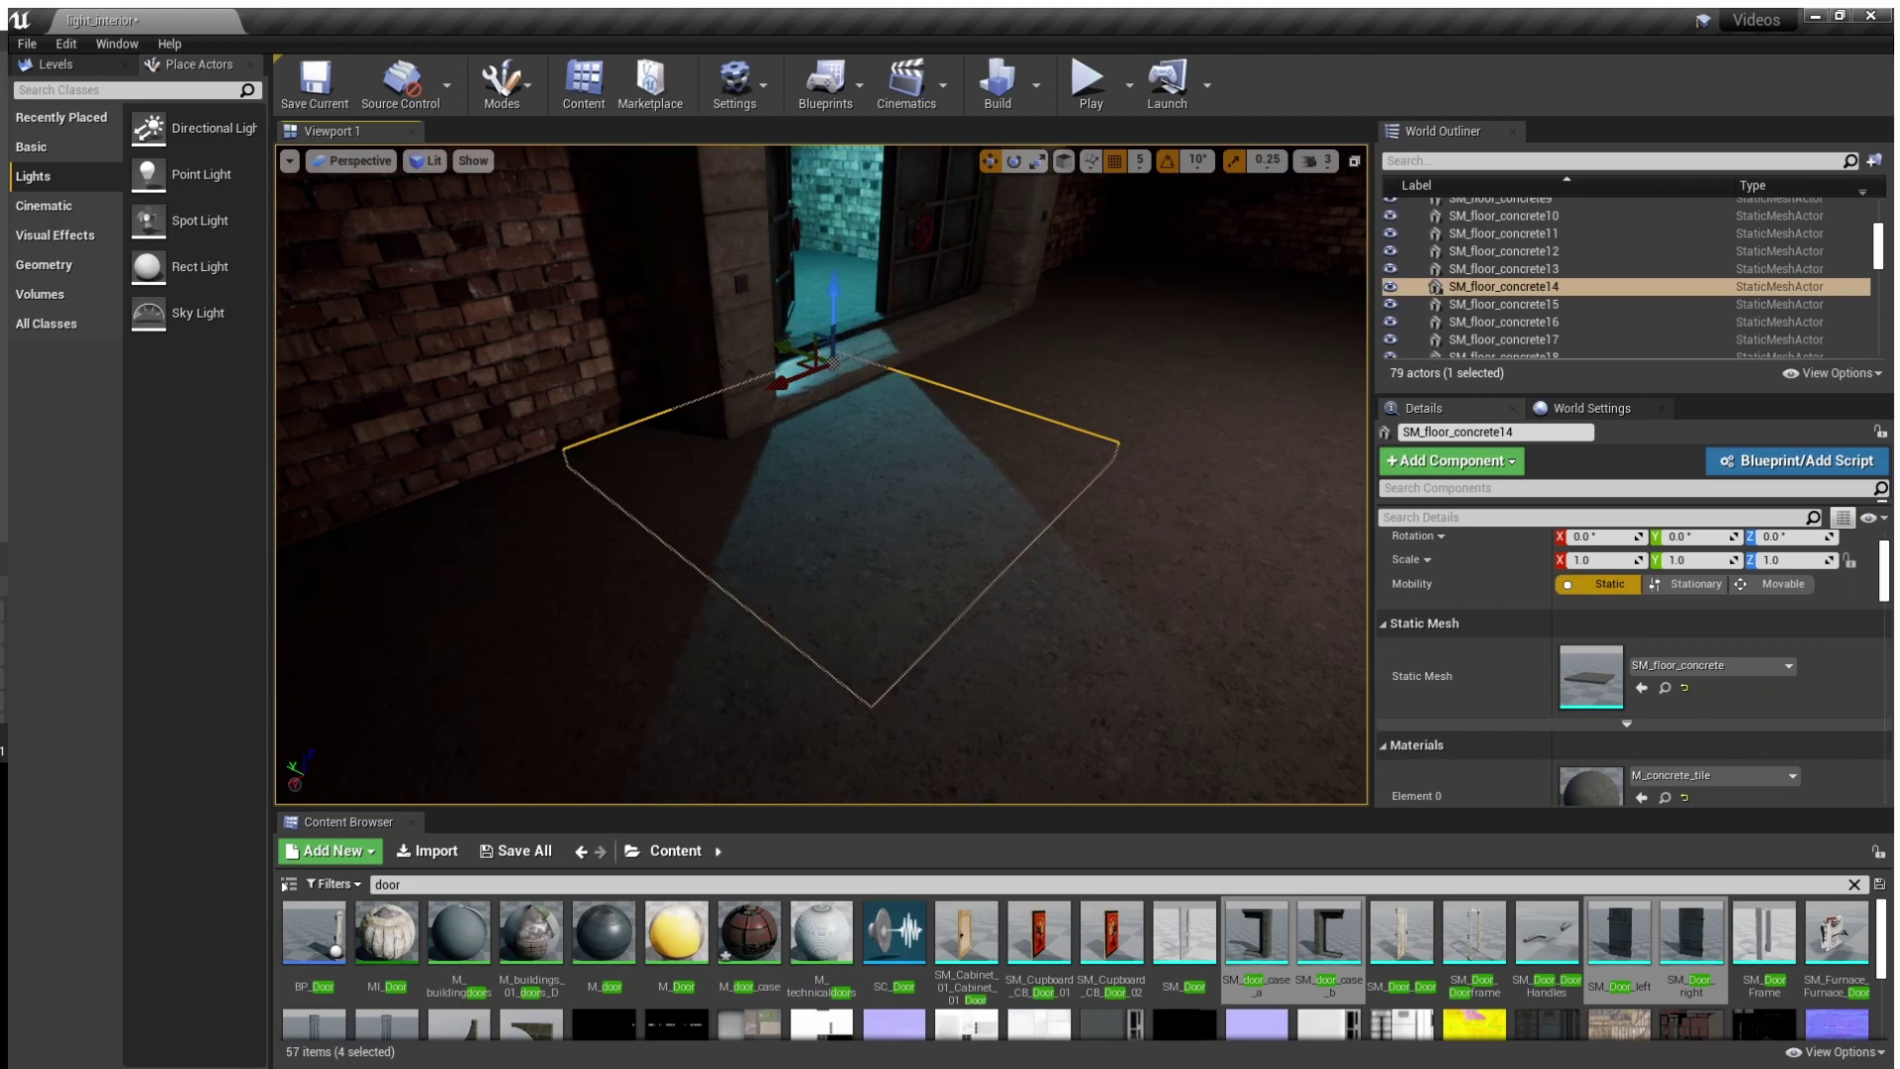
mouse_move(876, 495)
right_mouse_down()
mouse_move(827, 480)
mouse_move(861, 461)
mouse_move(842, 520)
mouse_move(871, 495)
right_mouse_up()
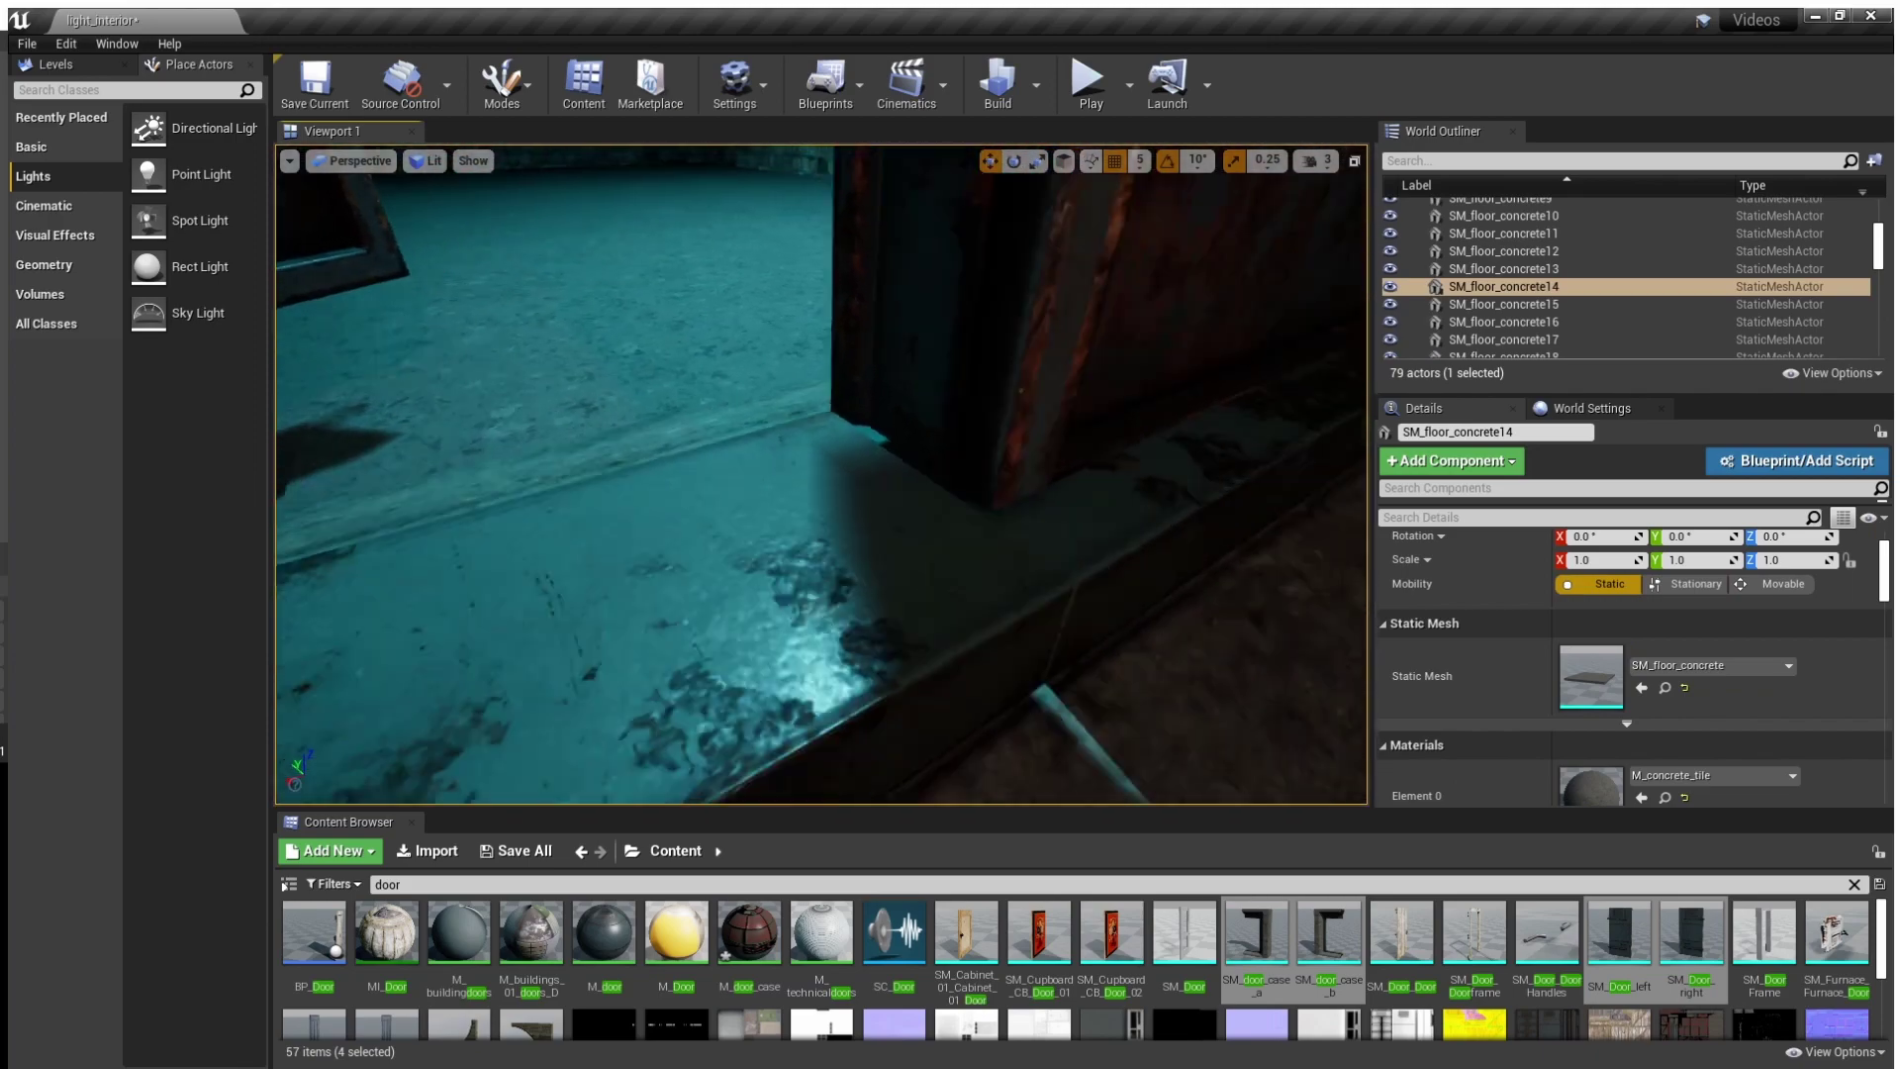
Select the two door case meshes at the threshold of the open door and undo the last changes
right_click_drag(821, 580, 782, 530)
left_click(1089, 473)
left_click(890, 465, "ctrl")
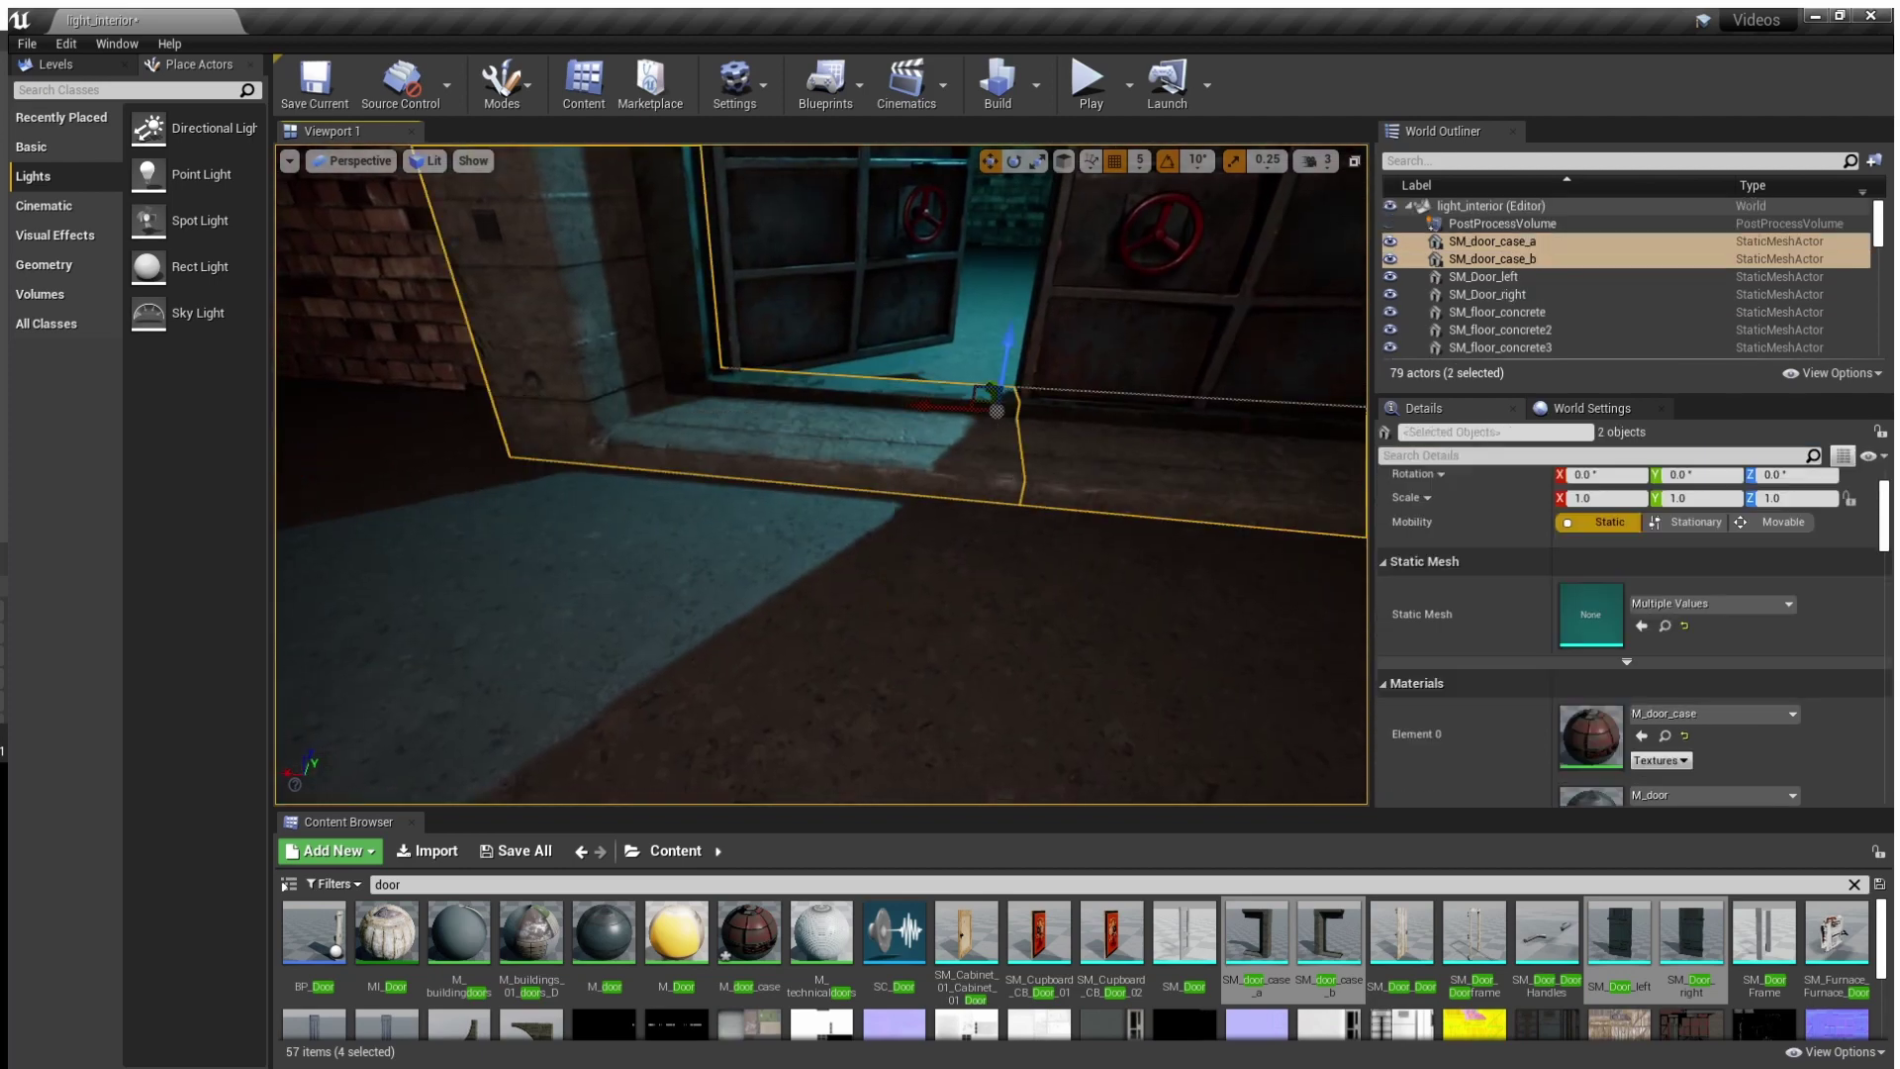
left_click(1088, 477)
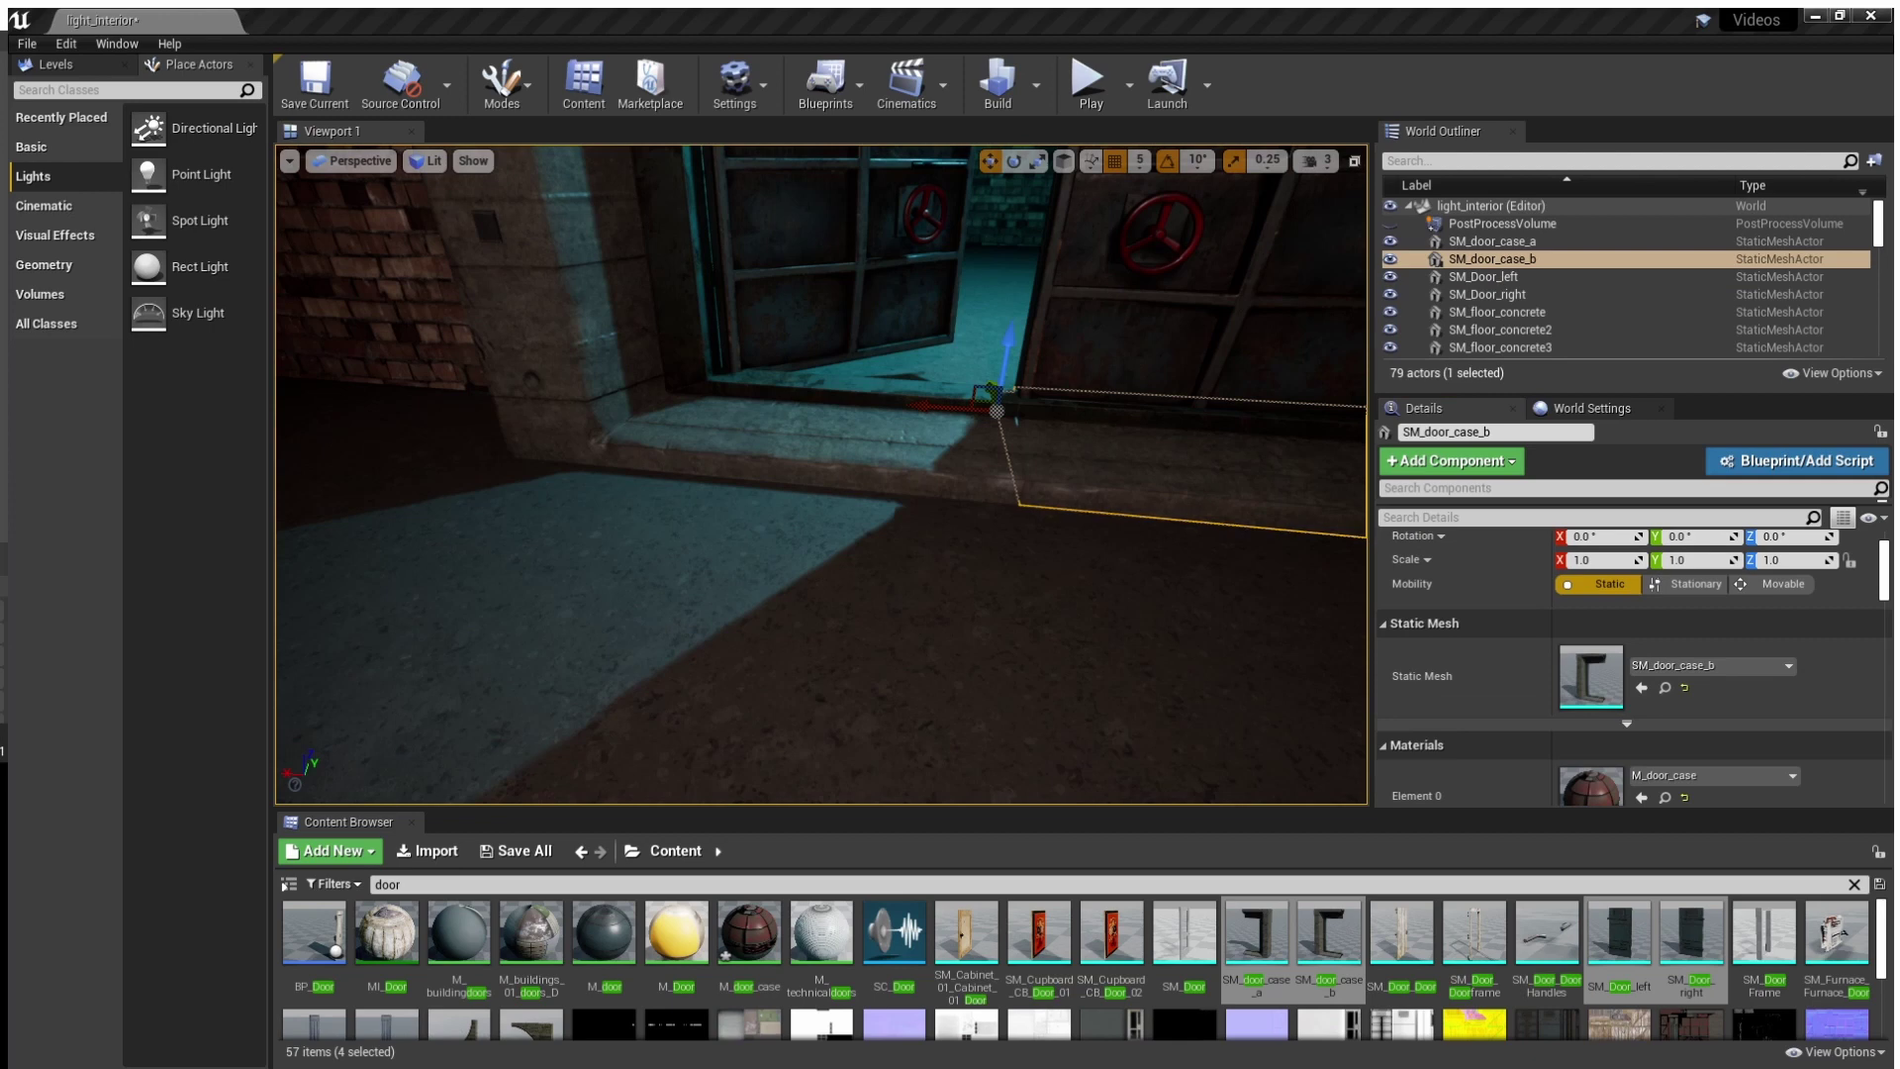
key("ctrl+z")
key("ctrl+z")
key("ctrl+z")
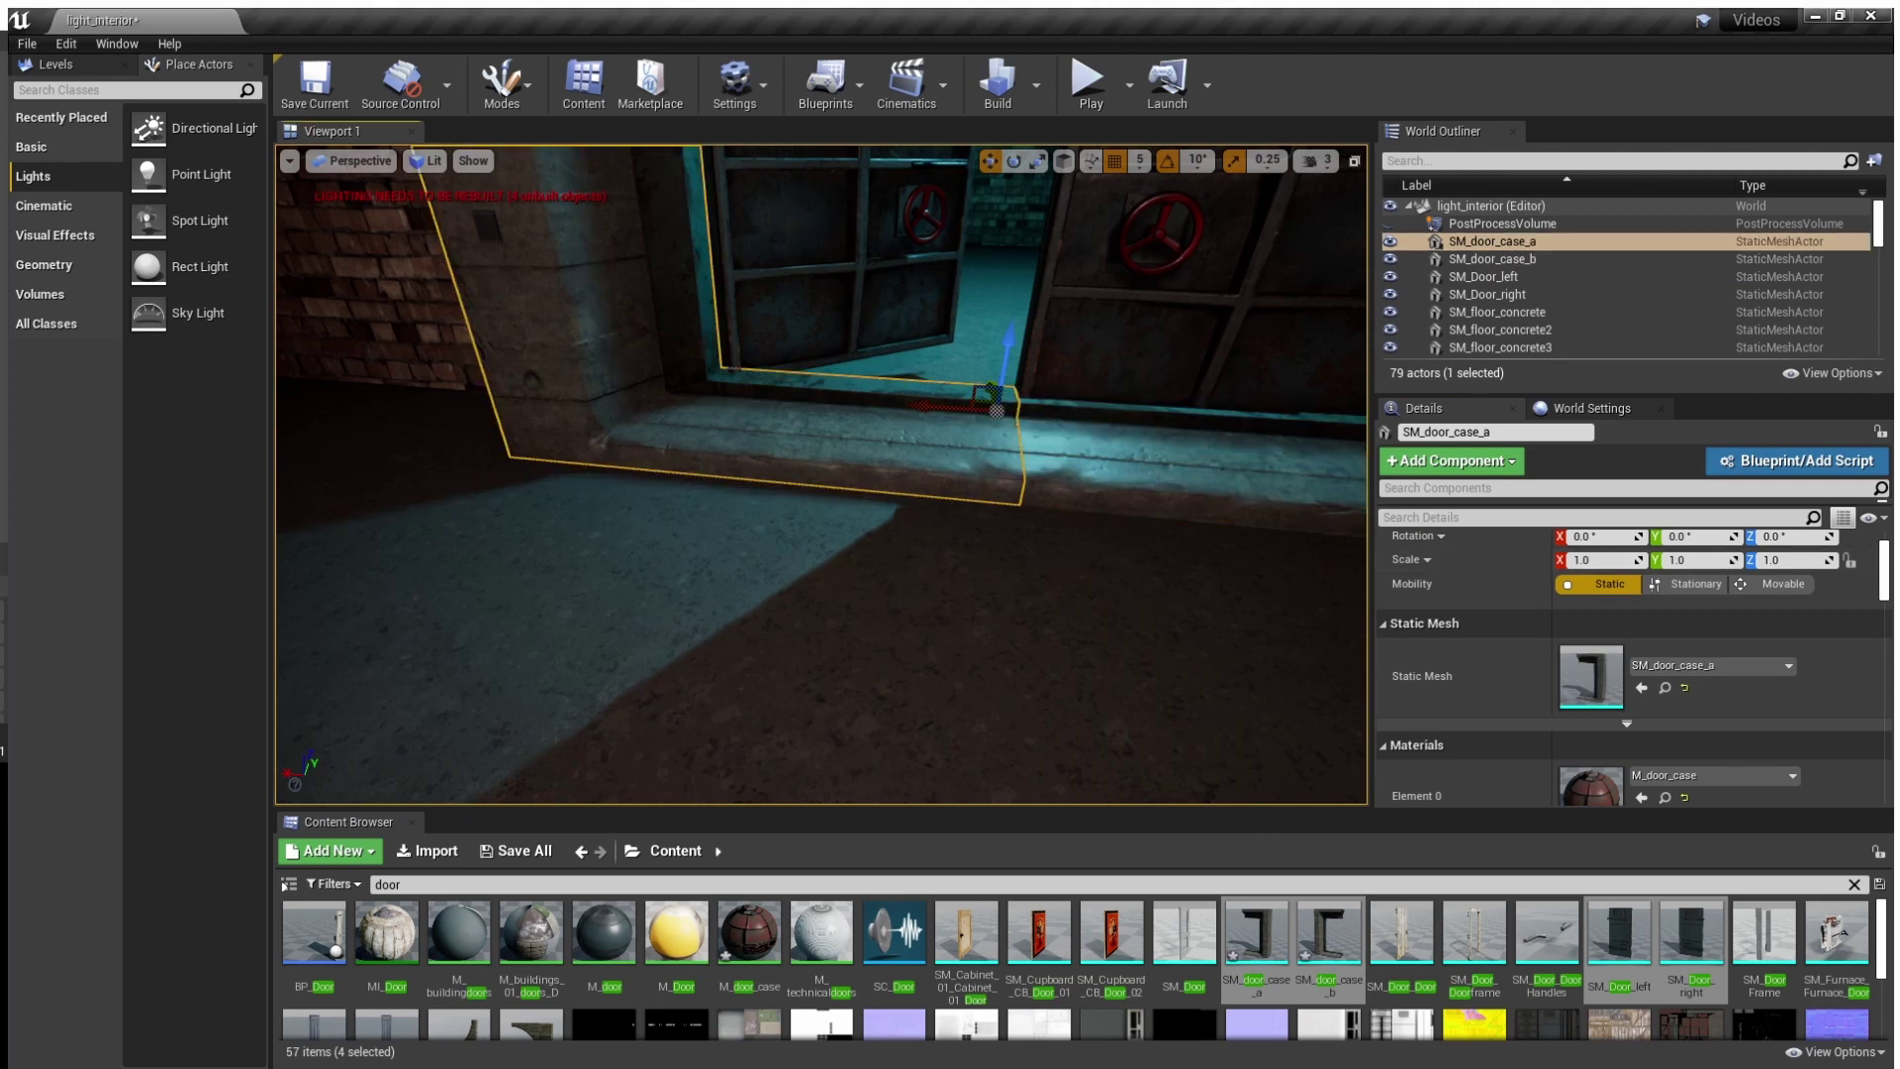
Open the SM_floor_concrete mesh of the floor tile in front of the door and undo the last change
right_click_drag(841, 554, 911, 515)
key("Escape")
left_click(673, 634)
double_click(1591, 678)
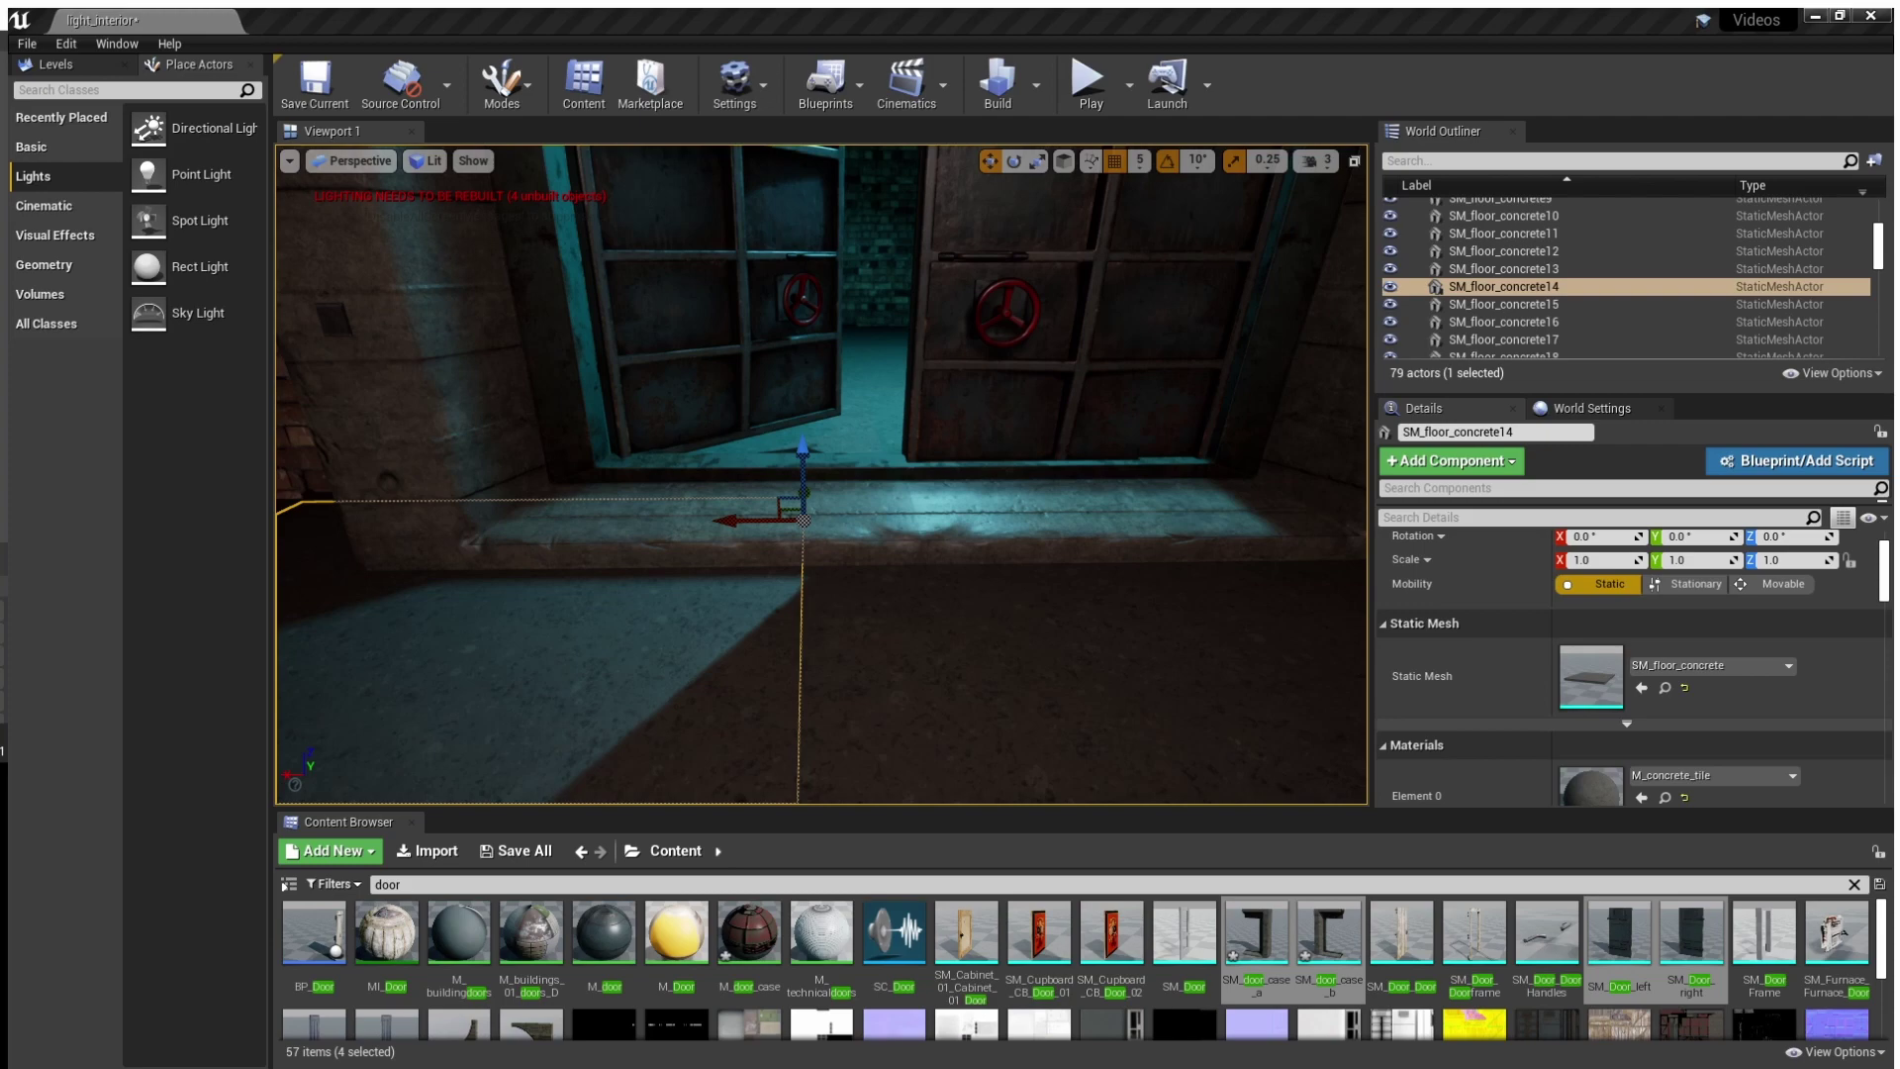
key("ctrl+z")
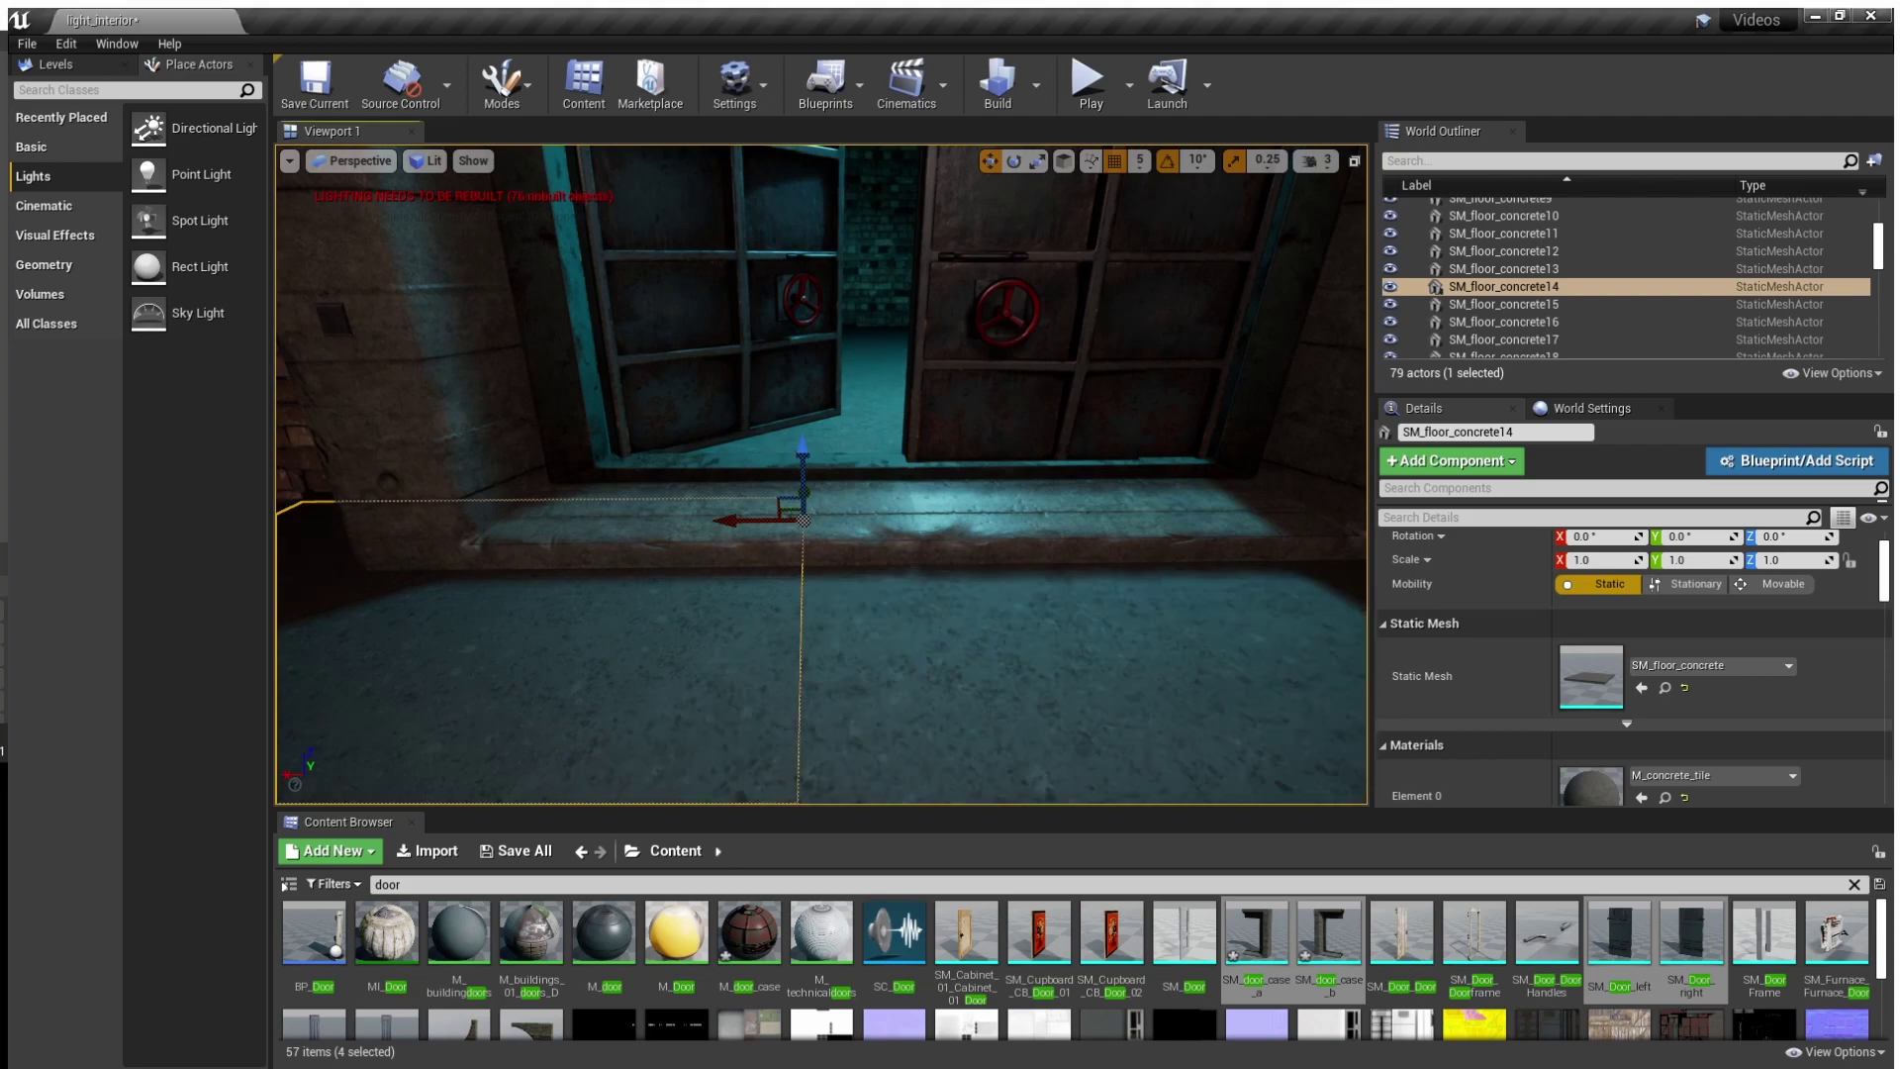
Clear the selection and start building the level's lighting
key("Escape")
right_click_drag(822, 514, 876, 436)
left_click(1036, 85)
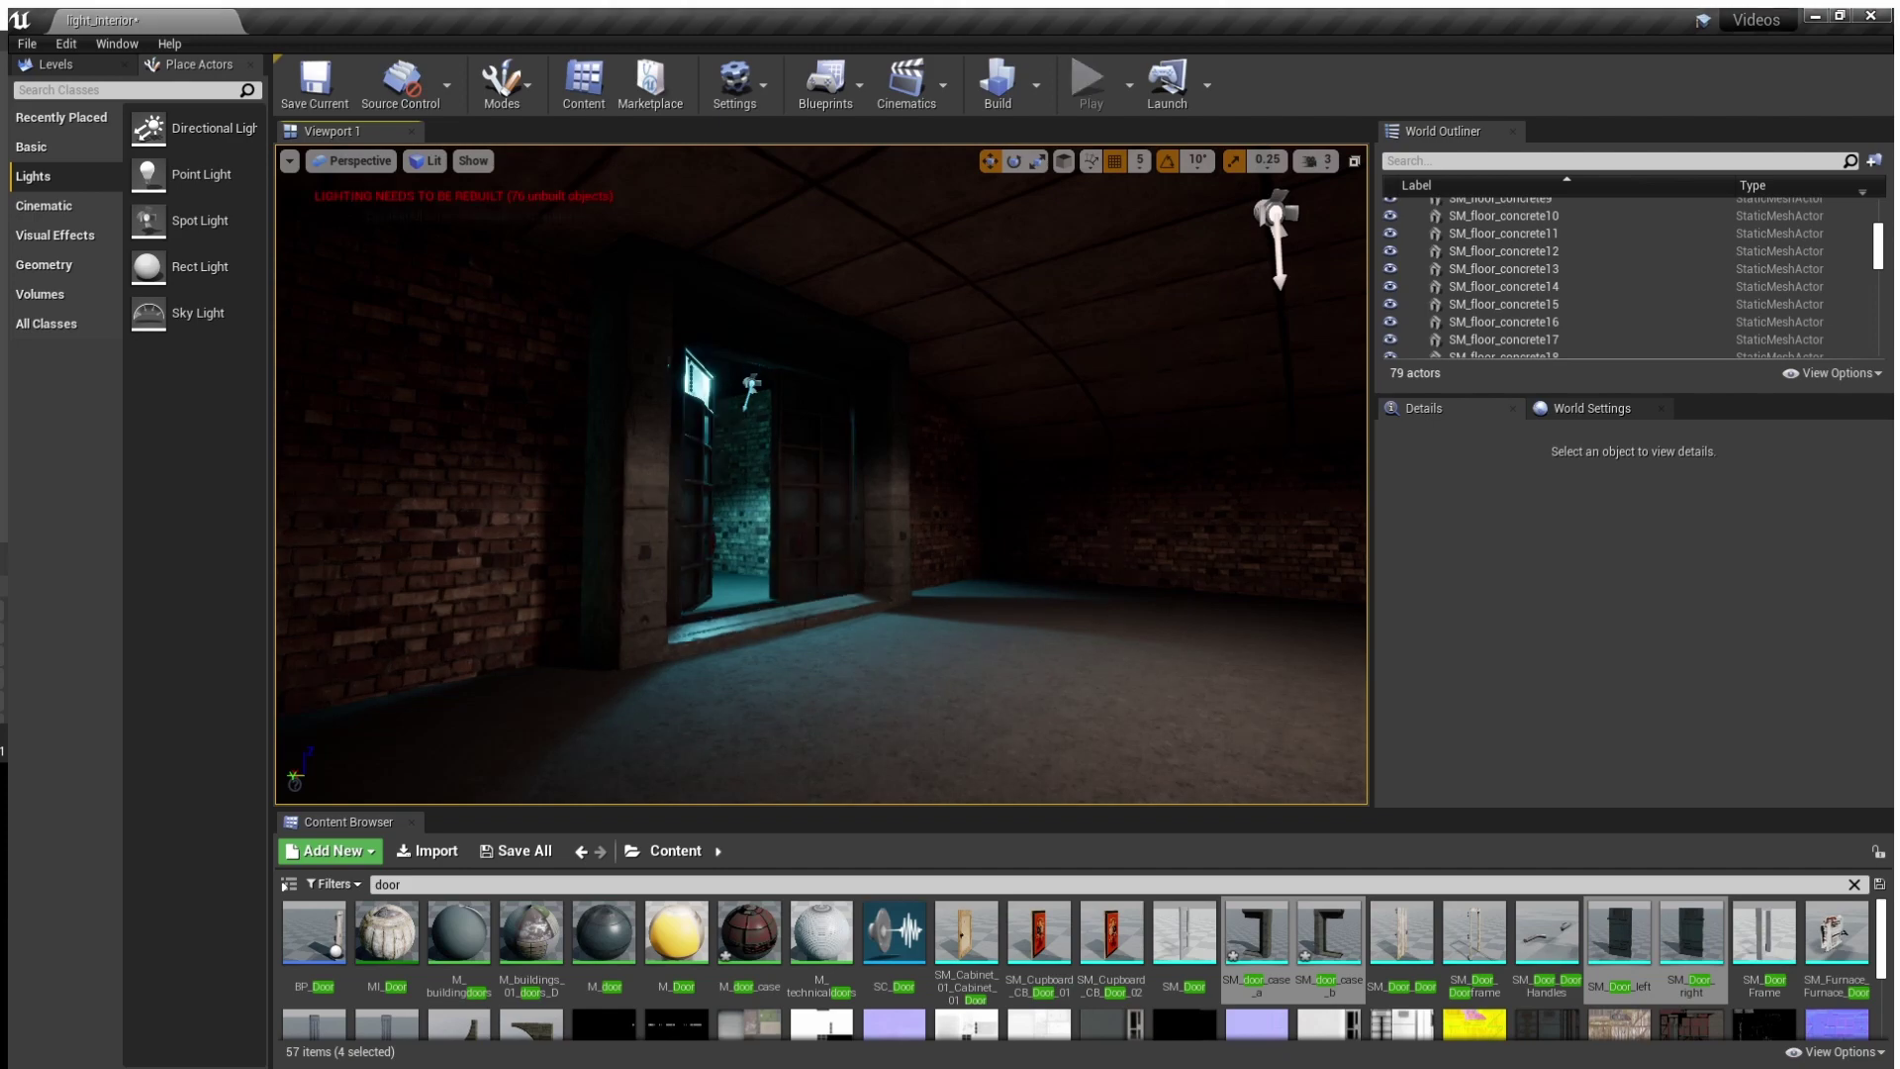
Examine the blue light and shadow edges on the floor tiles beside the brick wall
key("w")
right_click_drag(821, 476, 718, 569)
key("s")
left_click(842, 525)
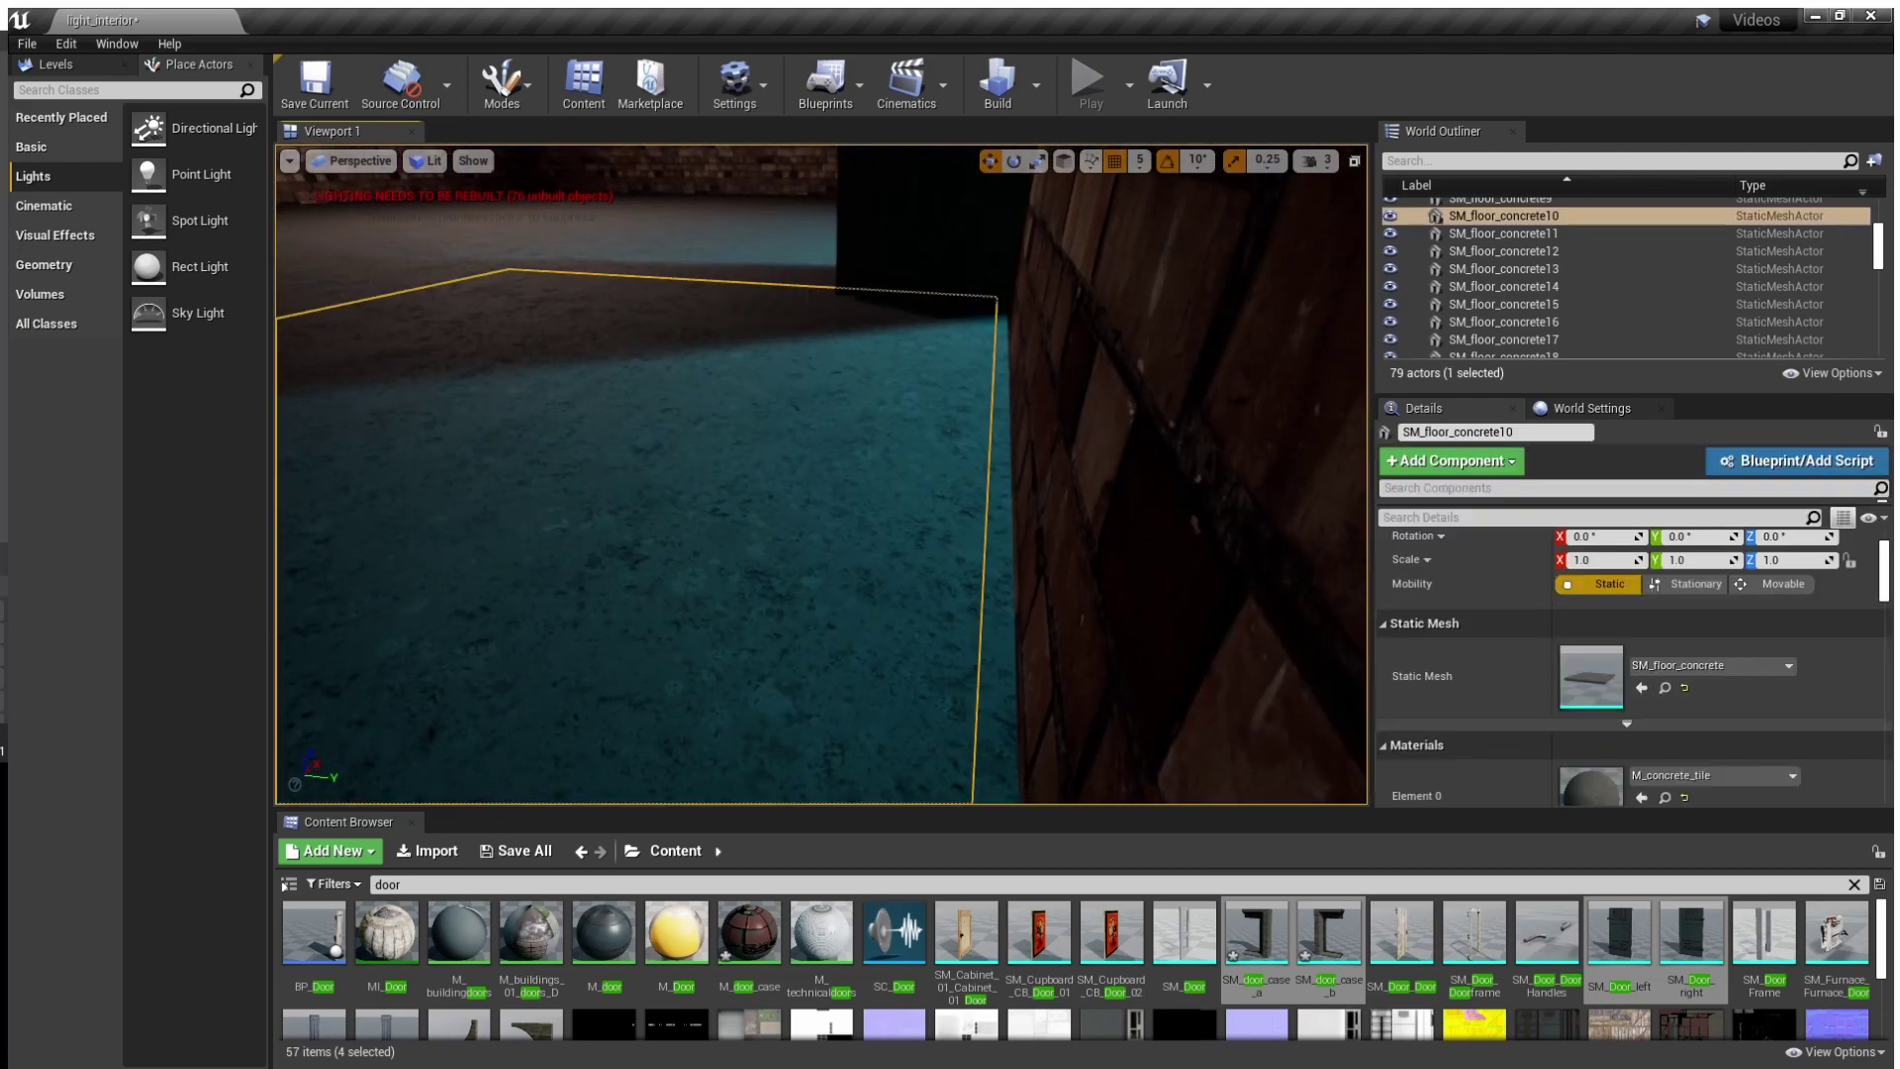
key("d")
right_click_drag(841, 524, 1044, 564)
left_click(951, 530)
key("a")
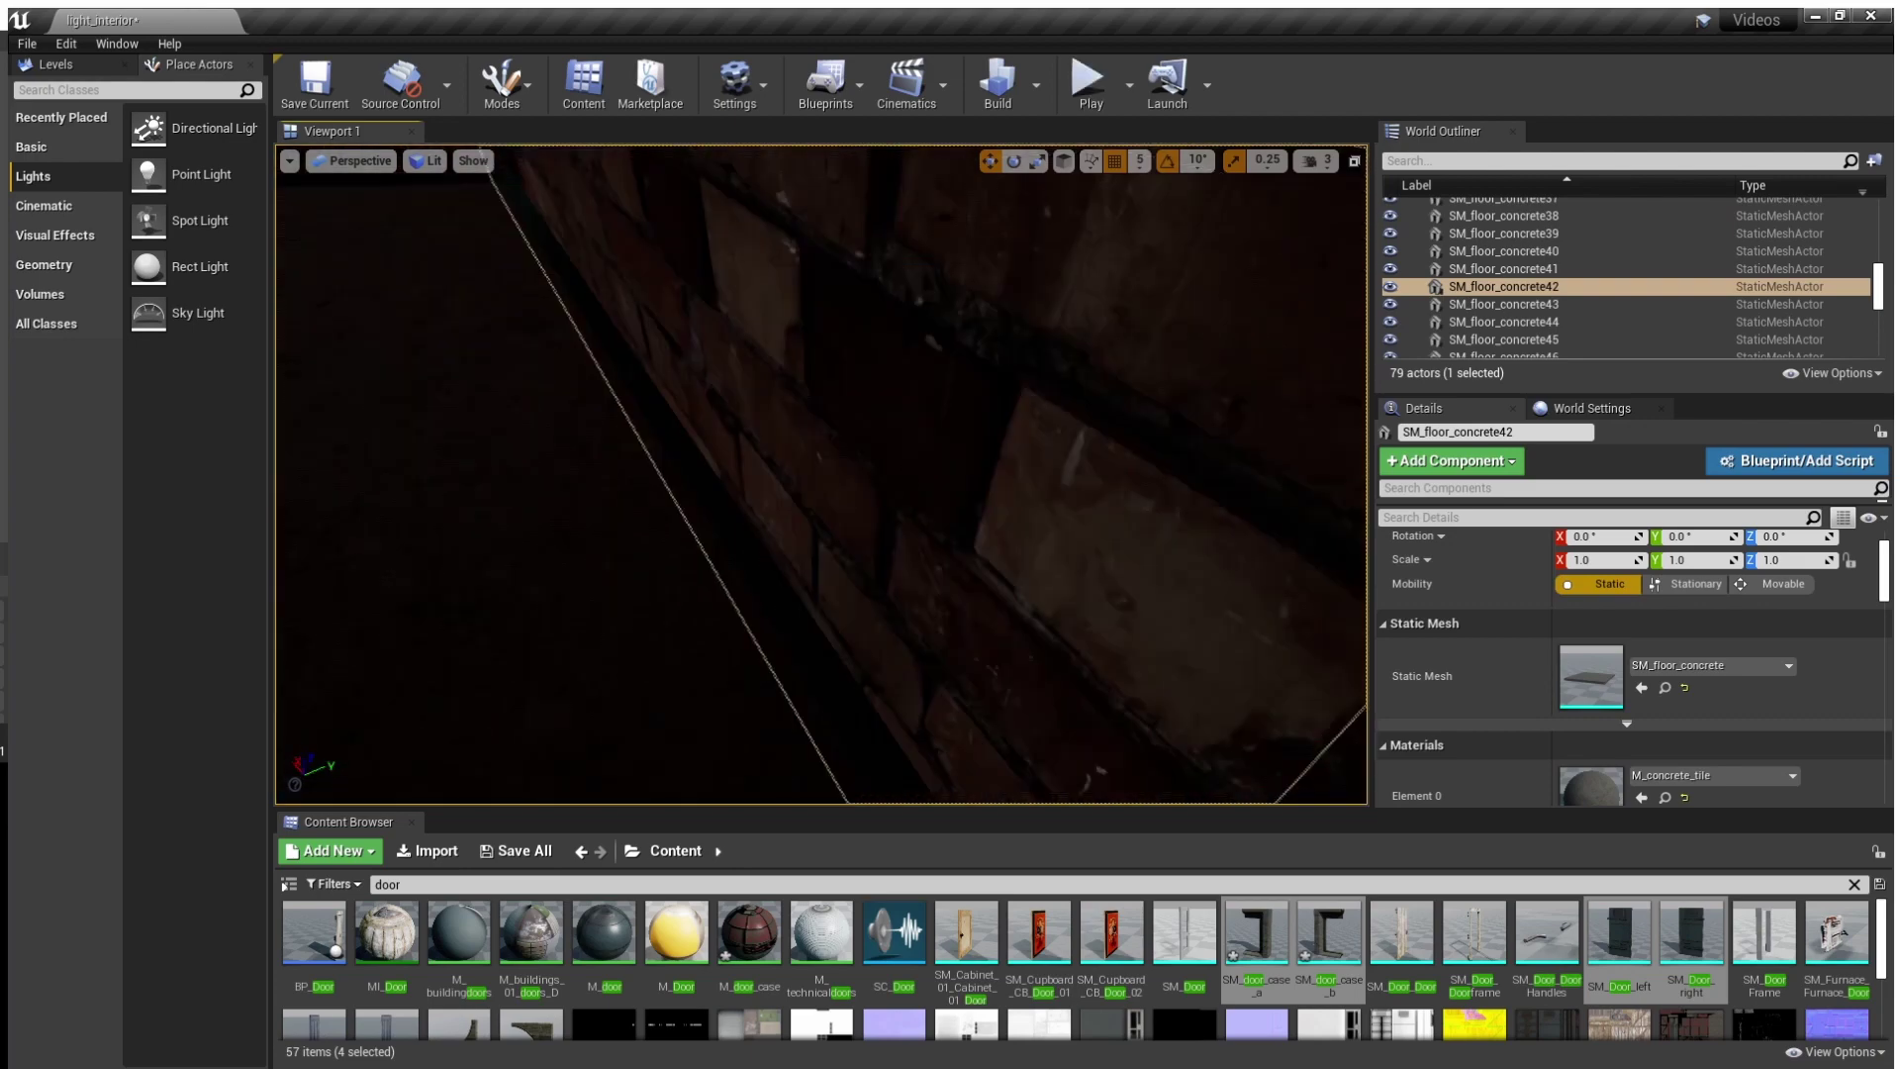
key("s")
right_click_drag(1045, 564, 786, 510)
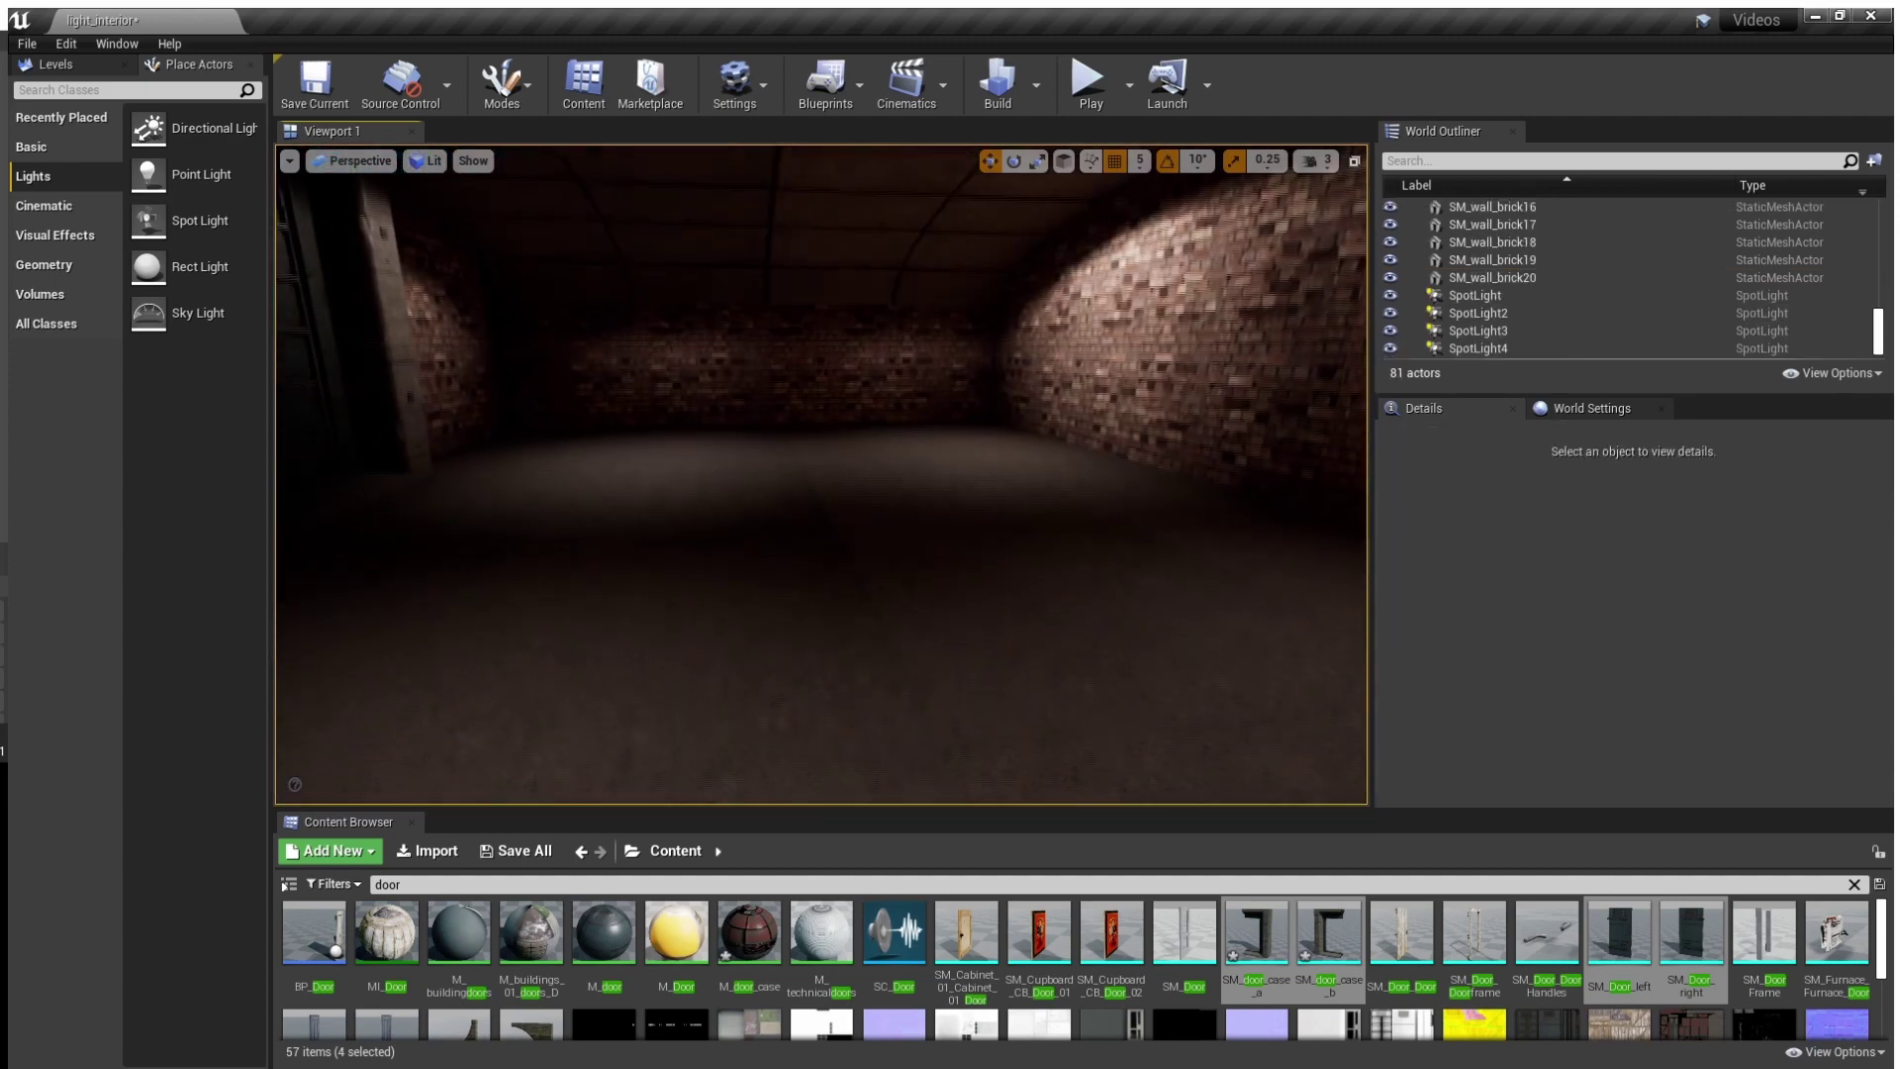
Examine how the ceiling lights fall on the brick walls, the vaulted ceiling and the concrete floor
right_click_drag(822, 475, 890, 396)
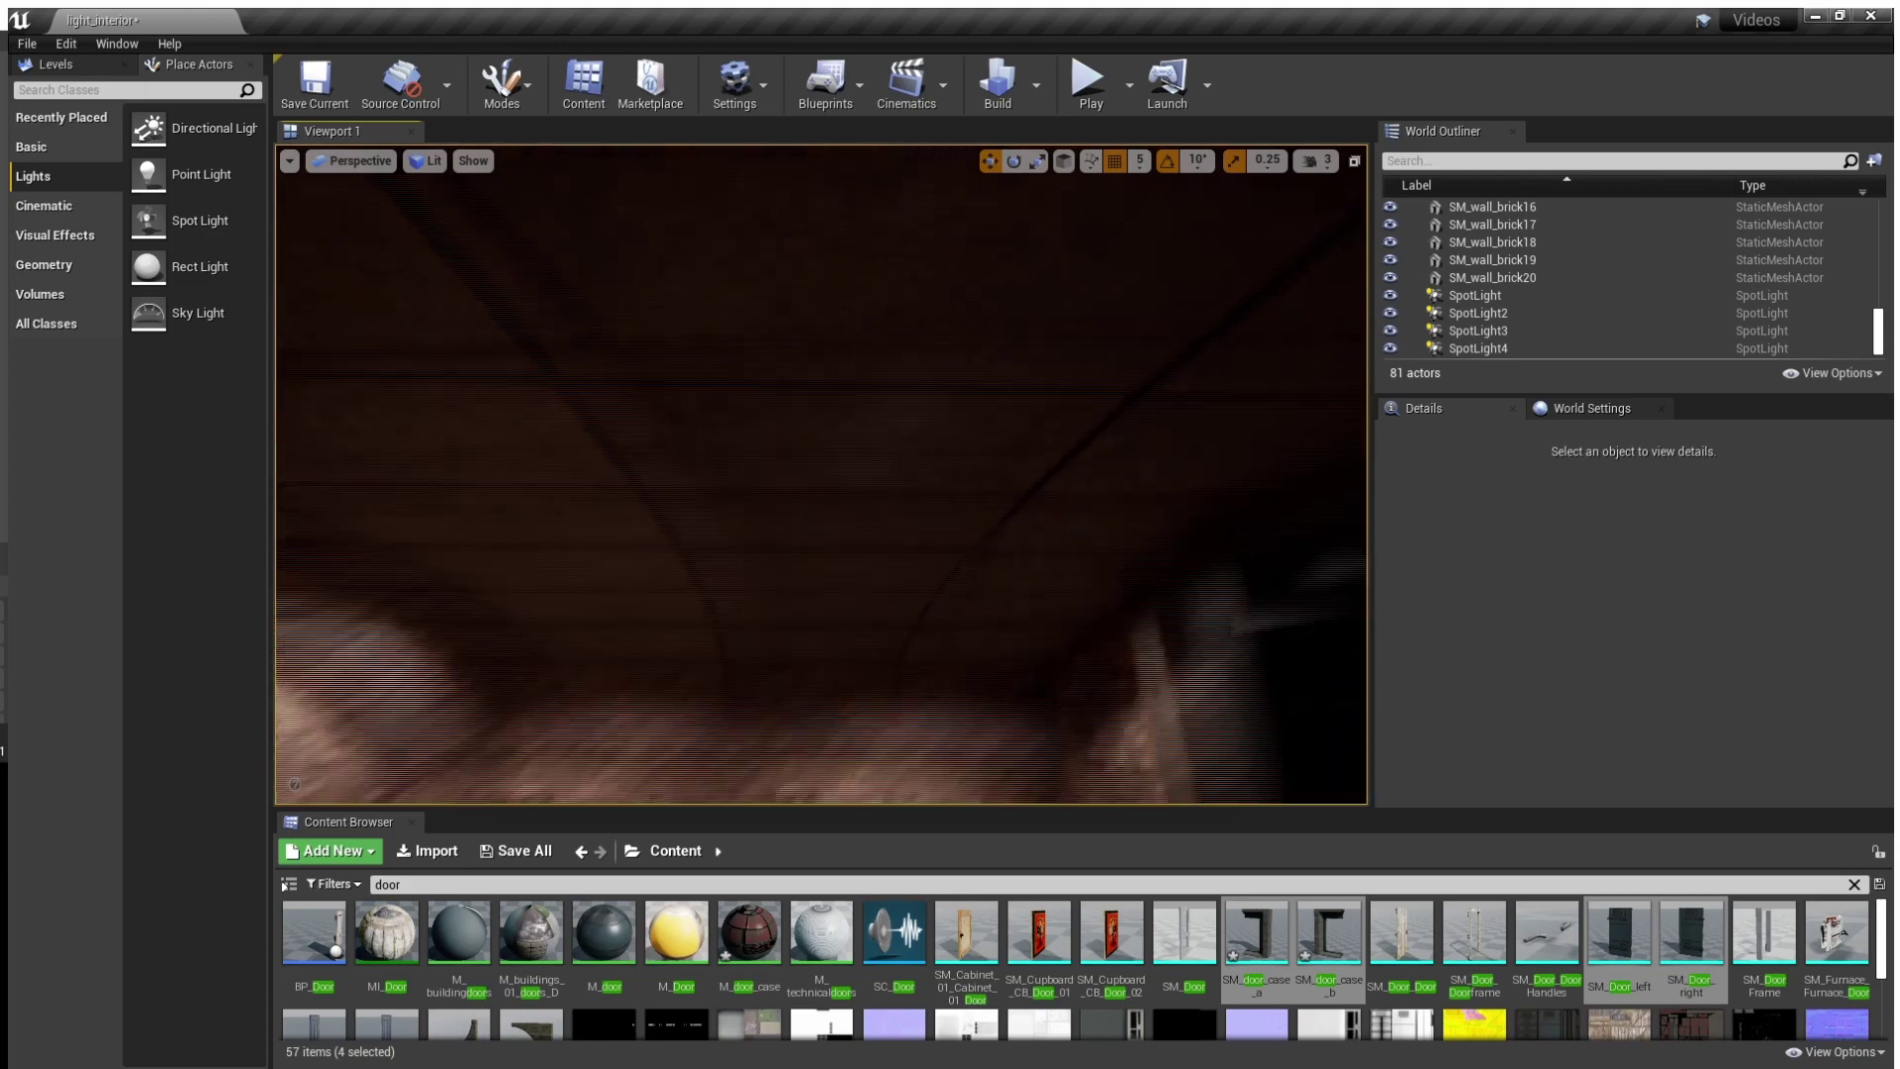
mouse_move(821, 475)
right_mouse_down()
mouse_move(832, 618)
mouse_move(940, 722)
mouse_move(821, 475)
right_mouse_up()
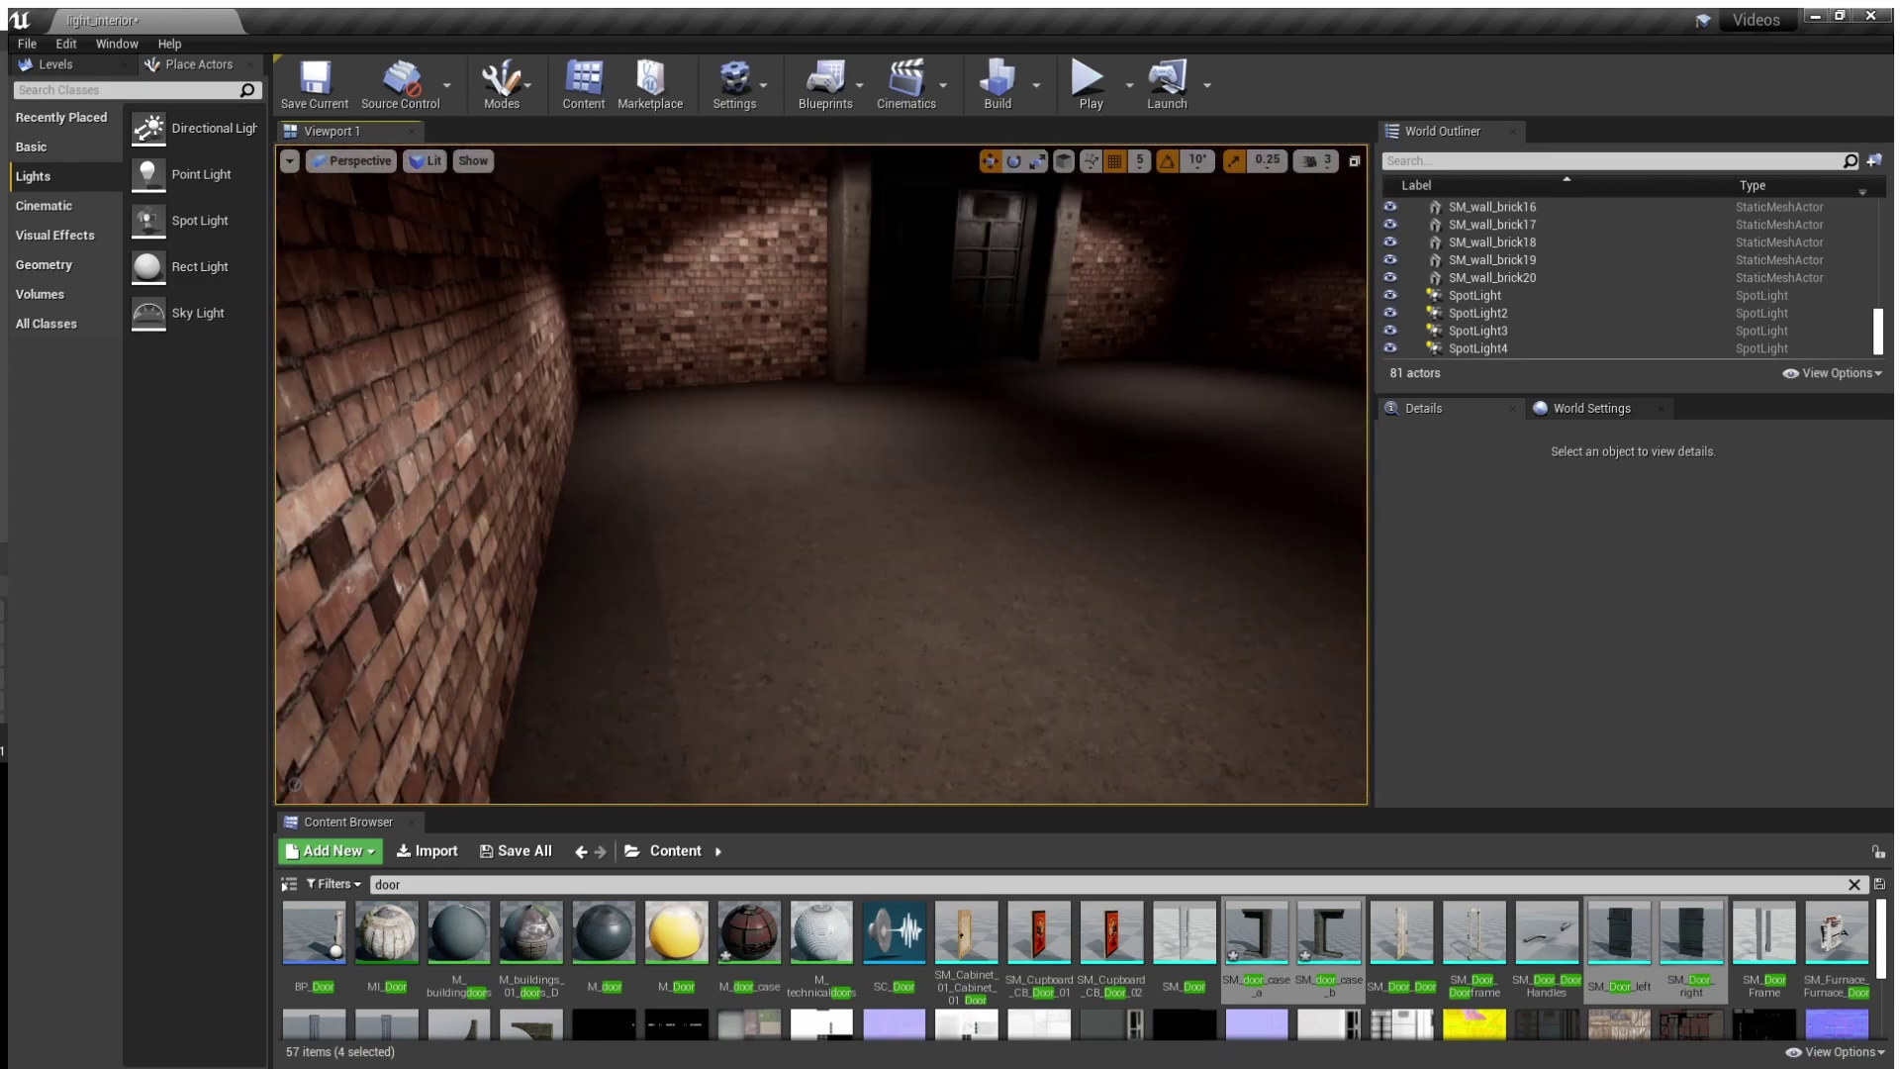
right_click_drag(822, 475, 891, 505)
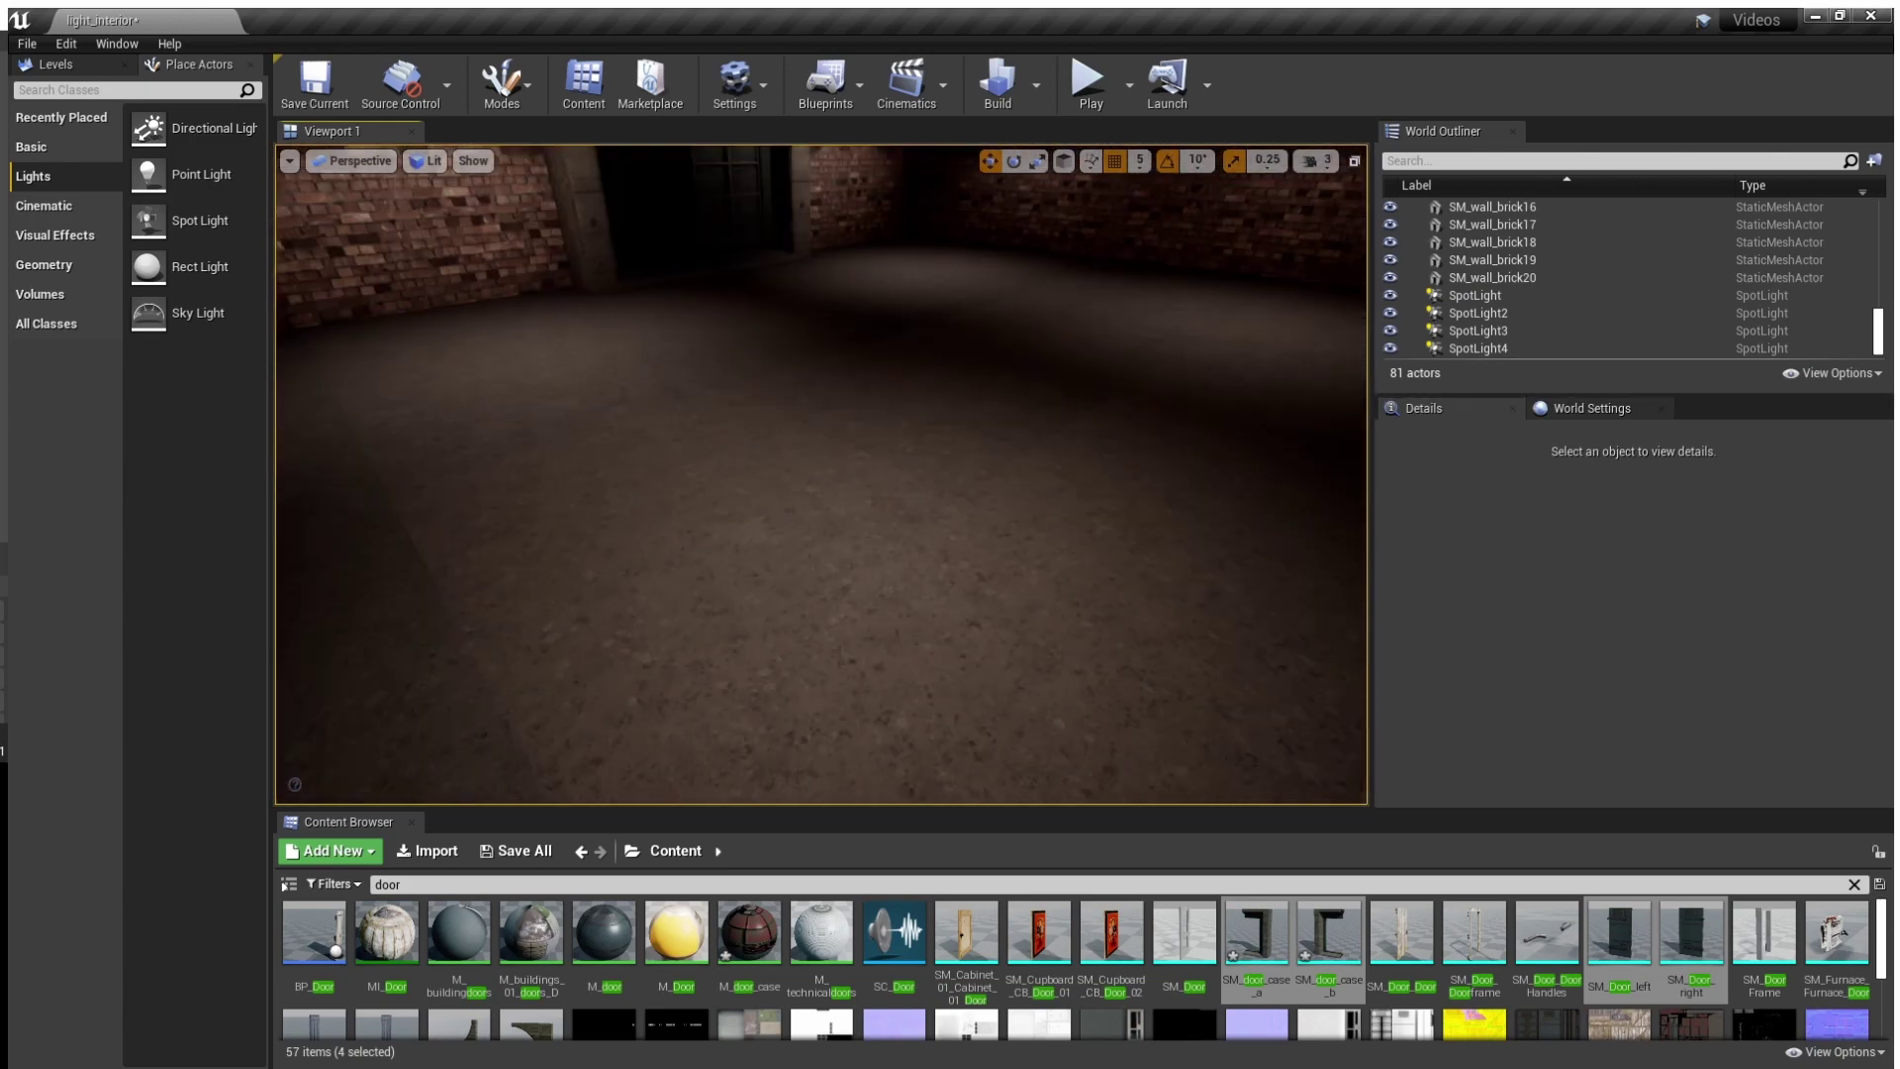
scroll(1524, 279, "up", 12)
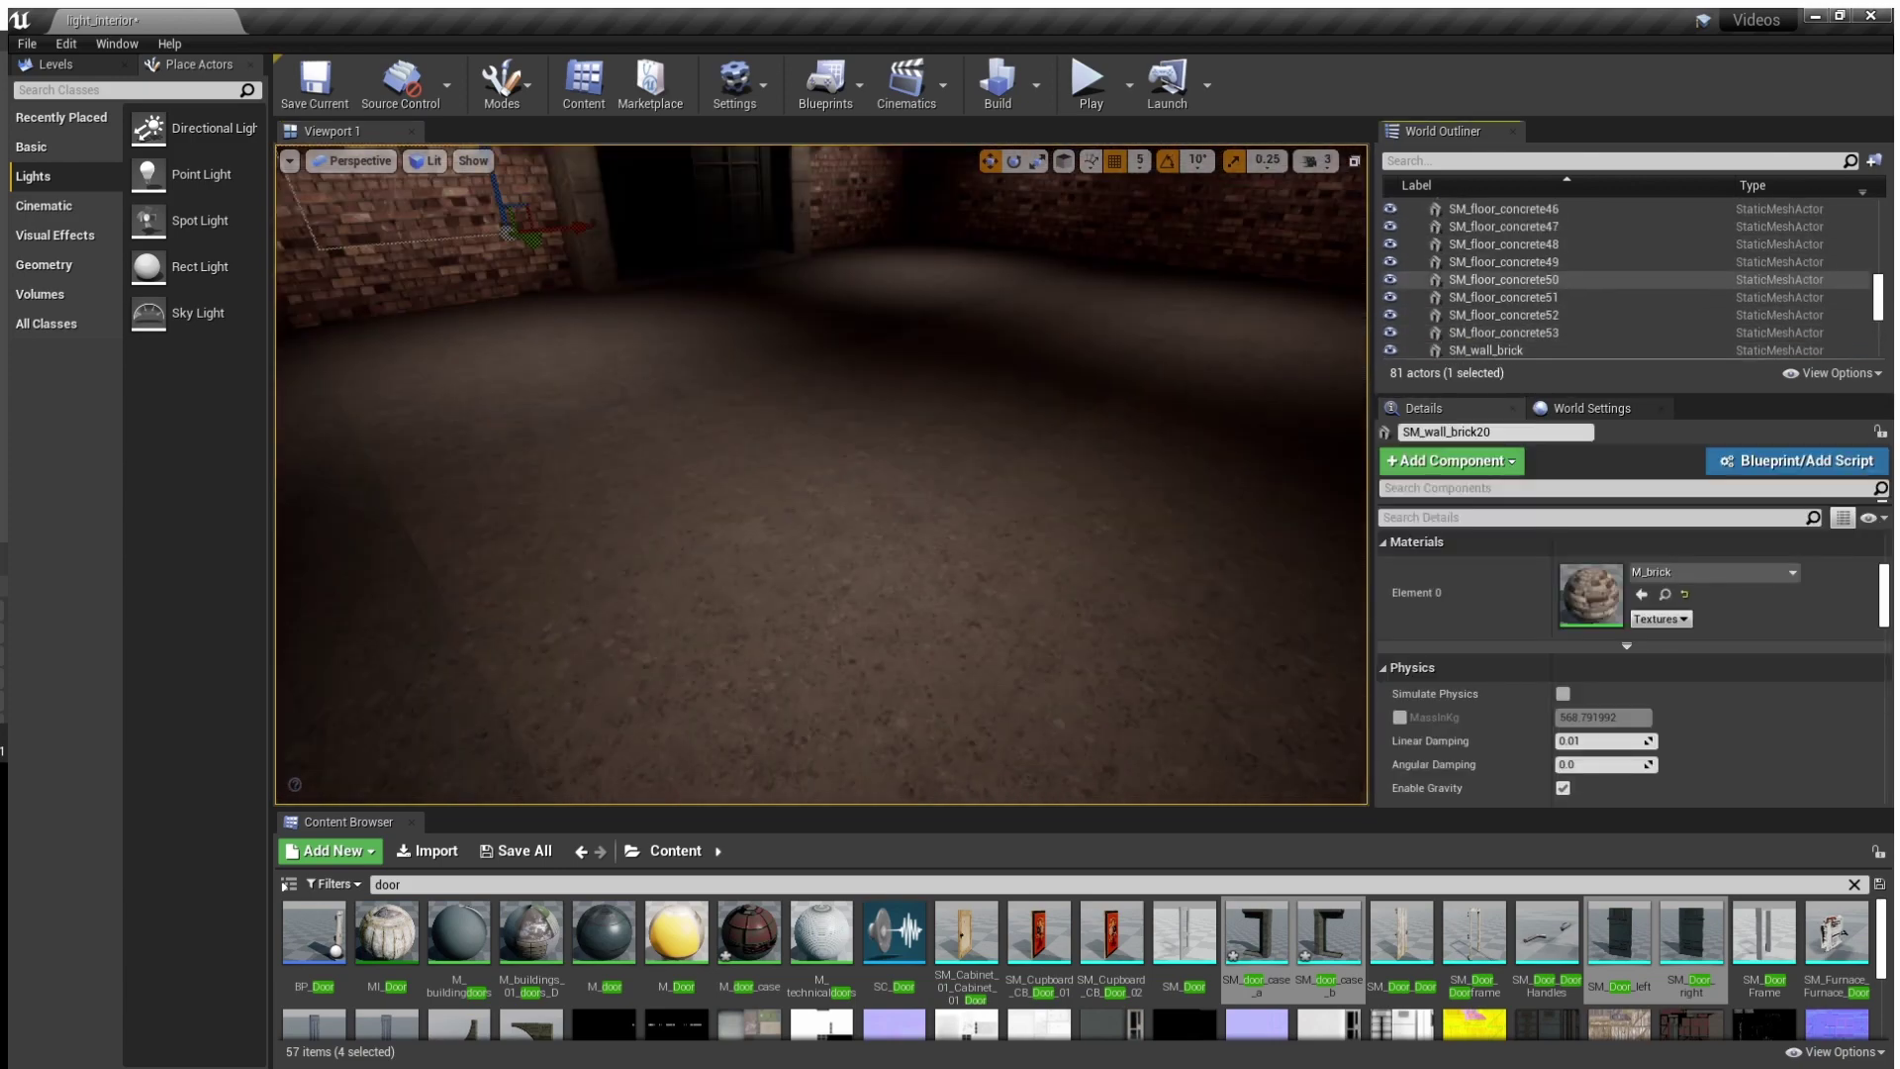
mouse_move(822, 475)
right_mouse_down()
mouse_move(930, 477)
mouse_move(852, 480)
right_mouse_up()
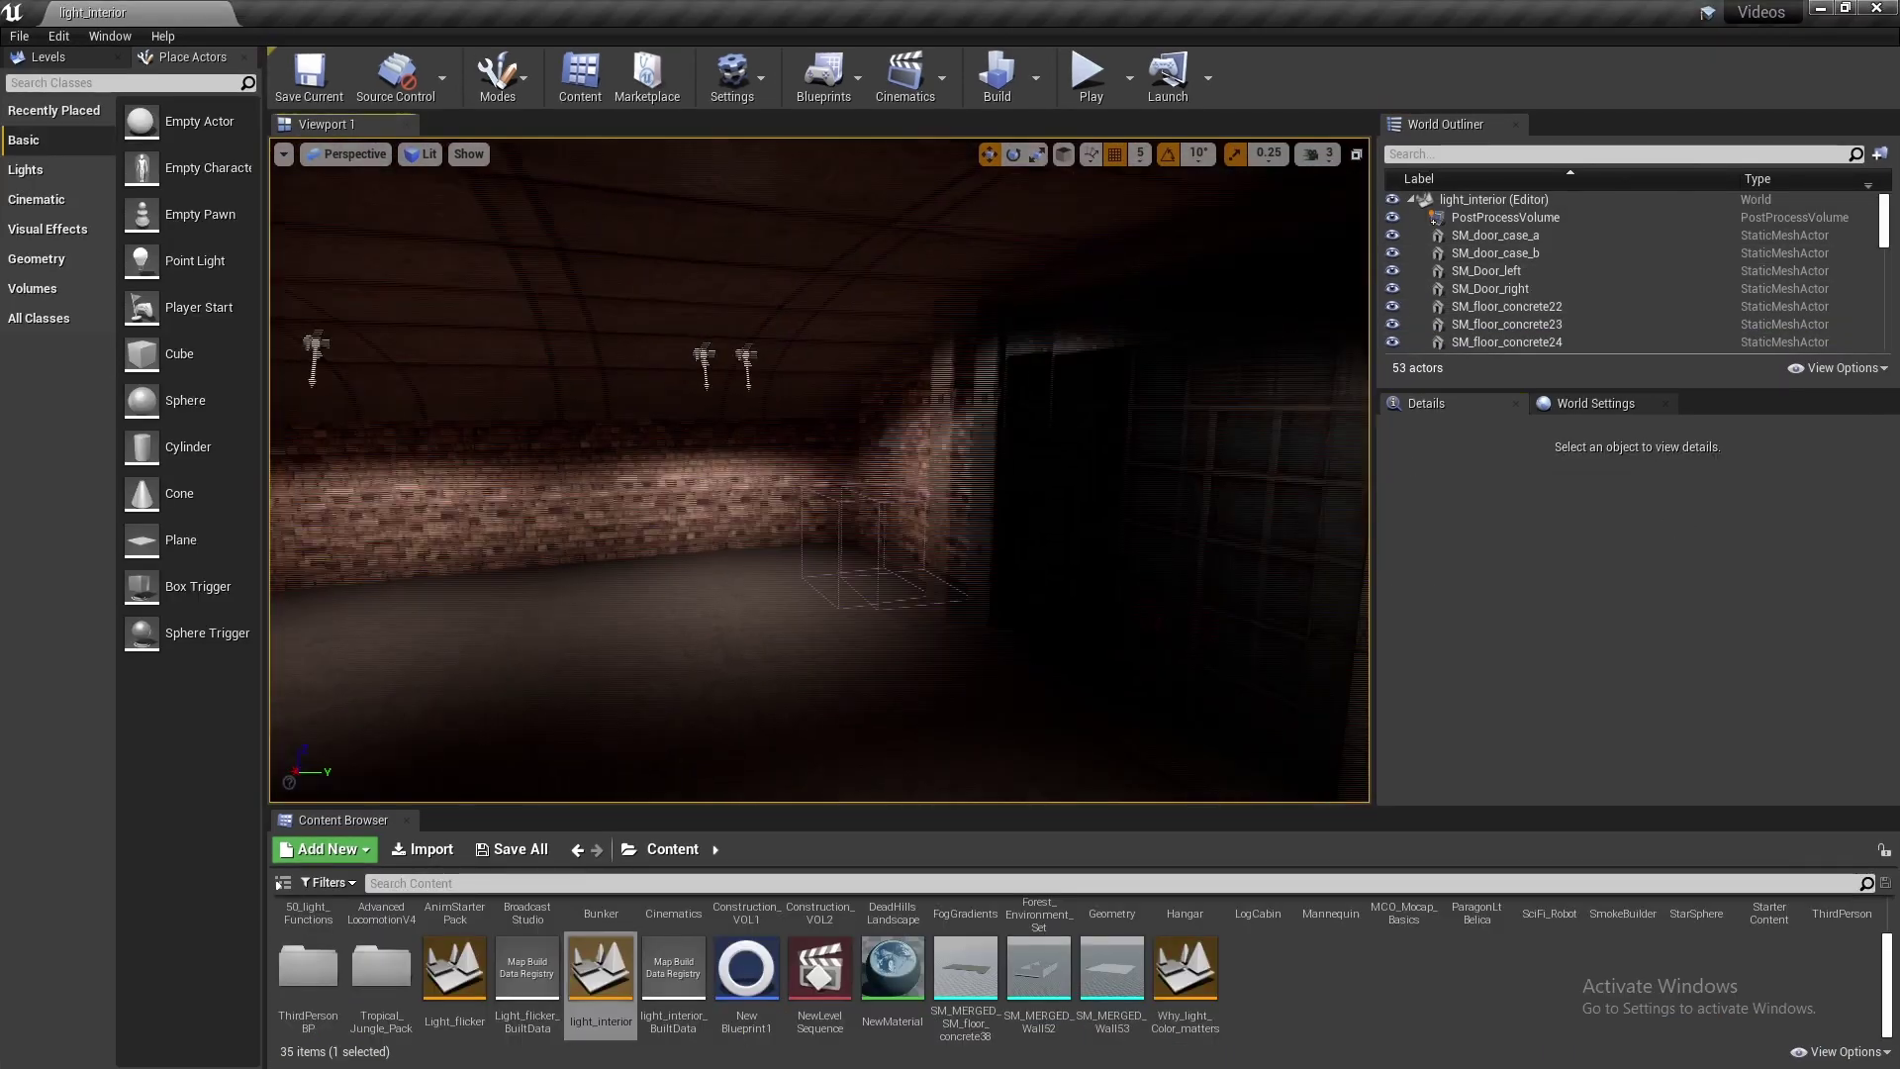
Compare the room around the door in the Unlit and Lit view modes
mouse_move(819, 470)
right_mouse_down()
mouse_move(693, 470)
mouse_move(970, 473)
mouse_move(812, 469)
right_mouse_up()
key("w")
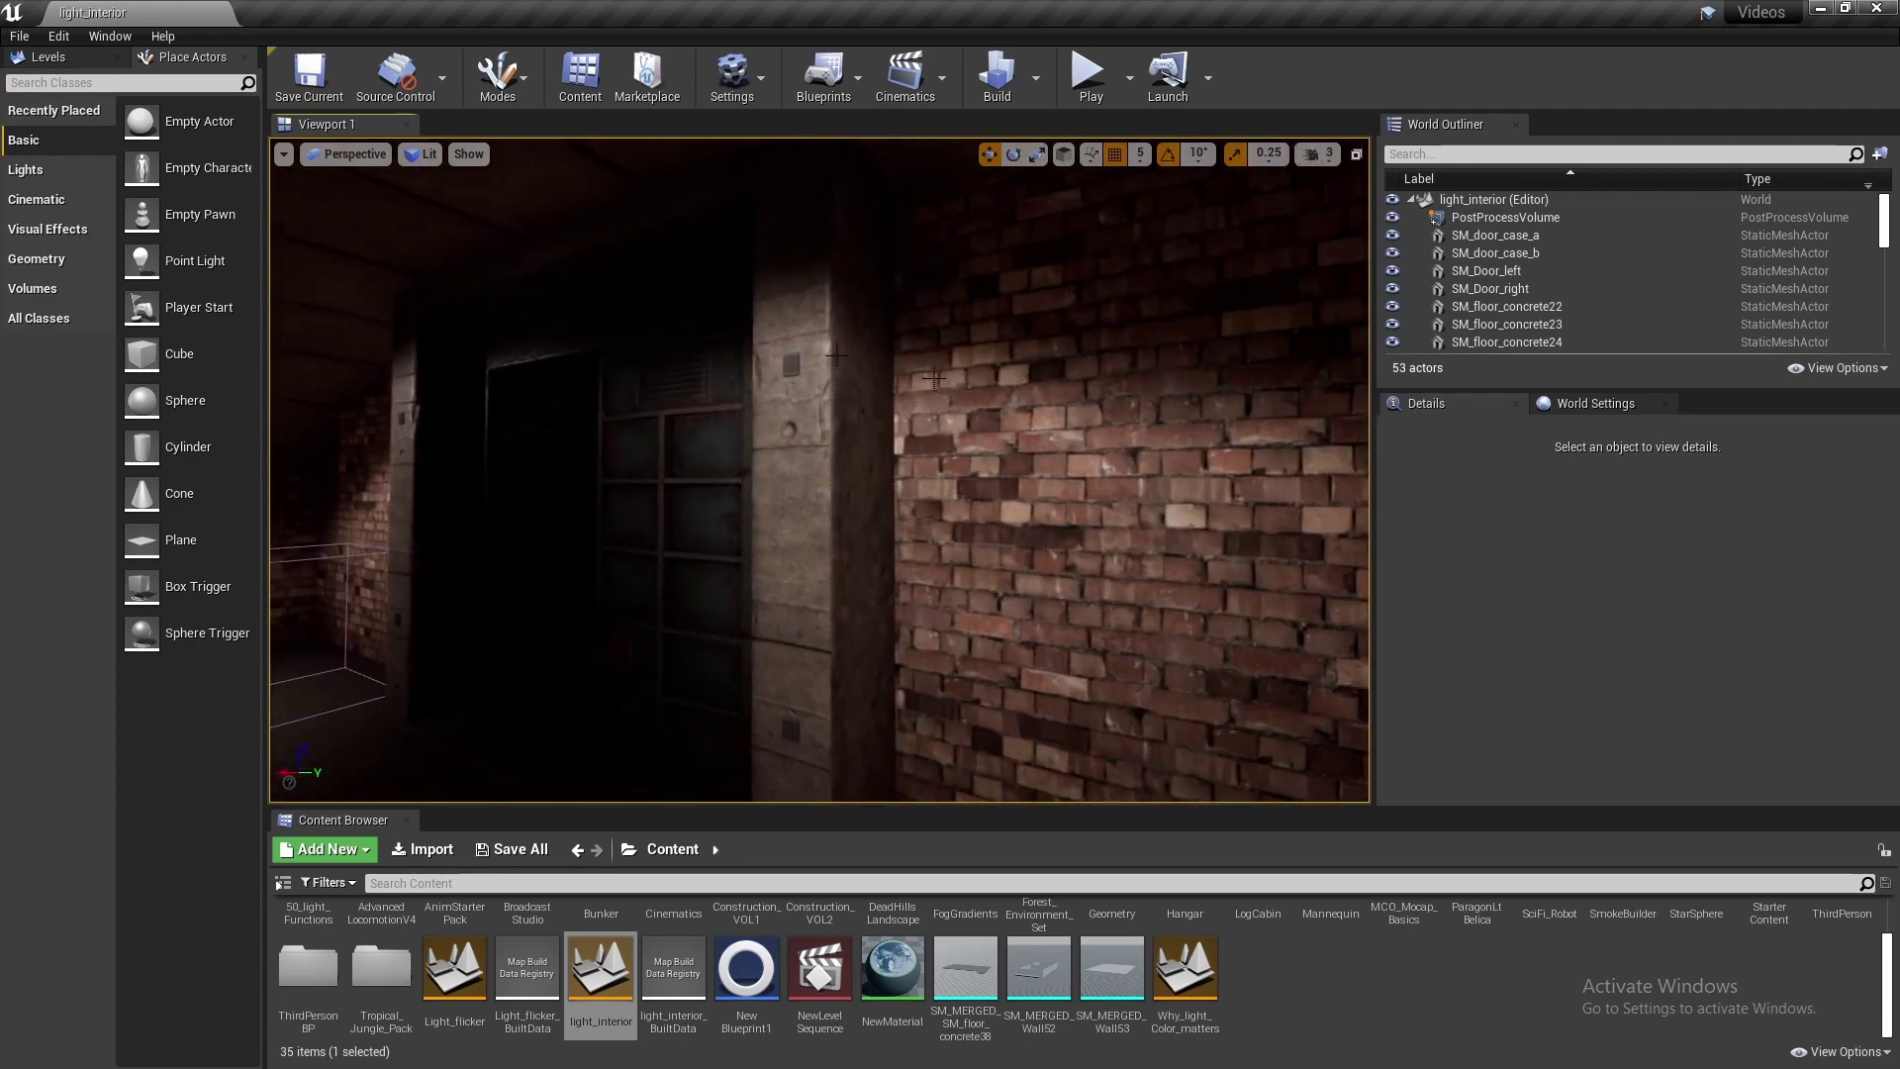
left_click(429, 154)
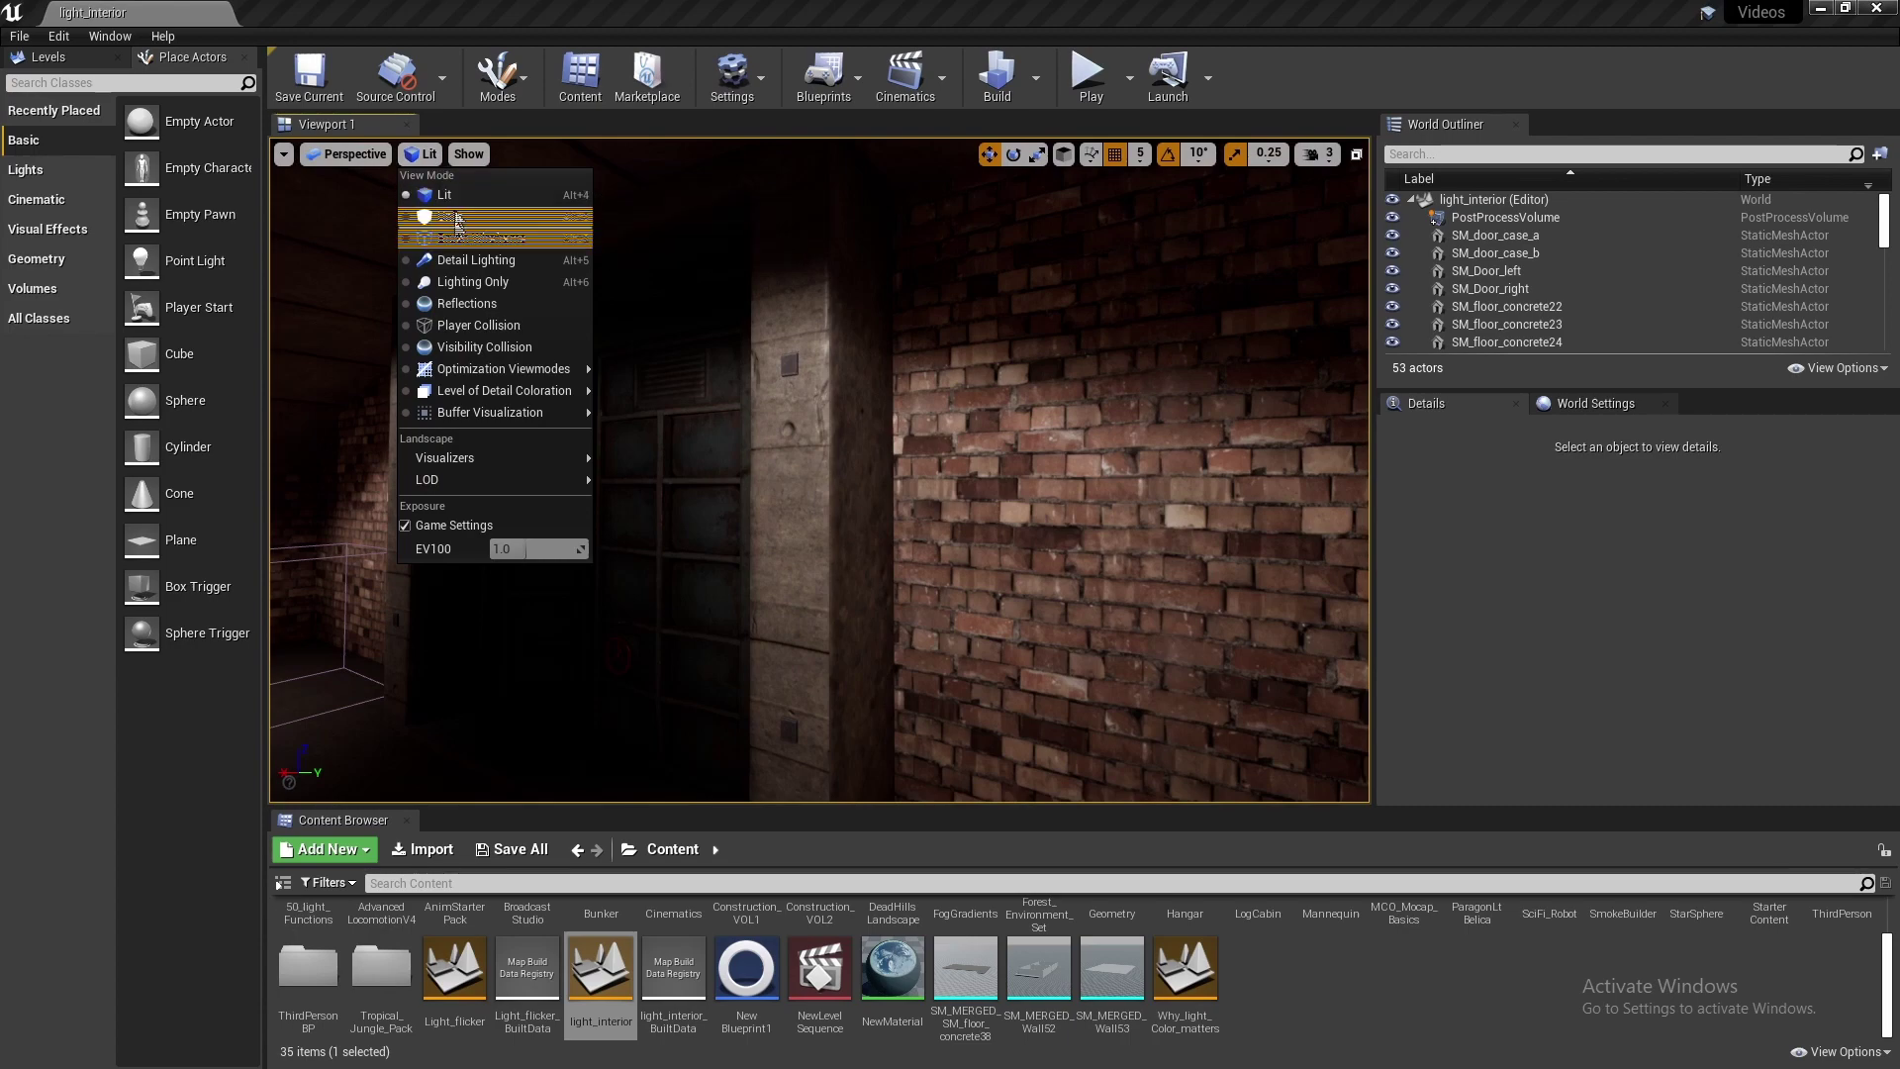
right_click_drag(924, 404, 780, 404)
key("s")
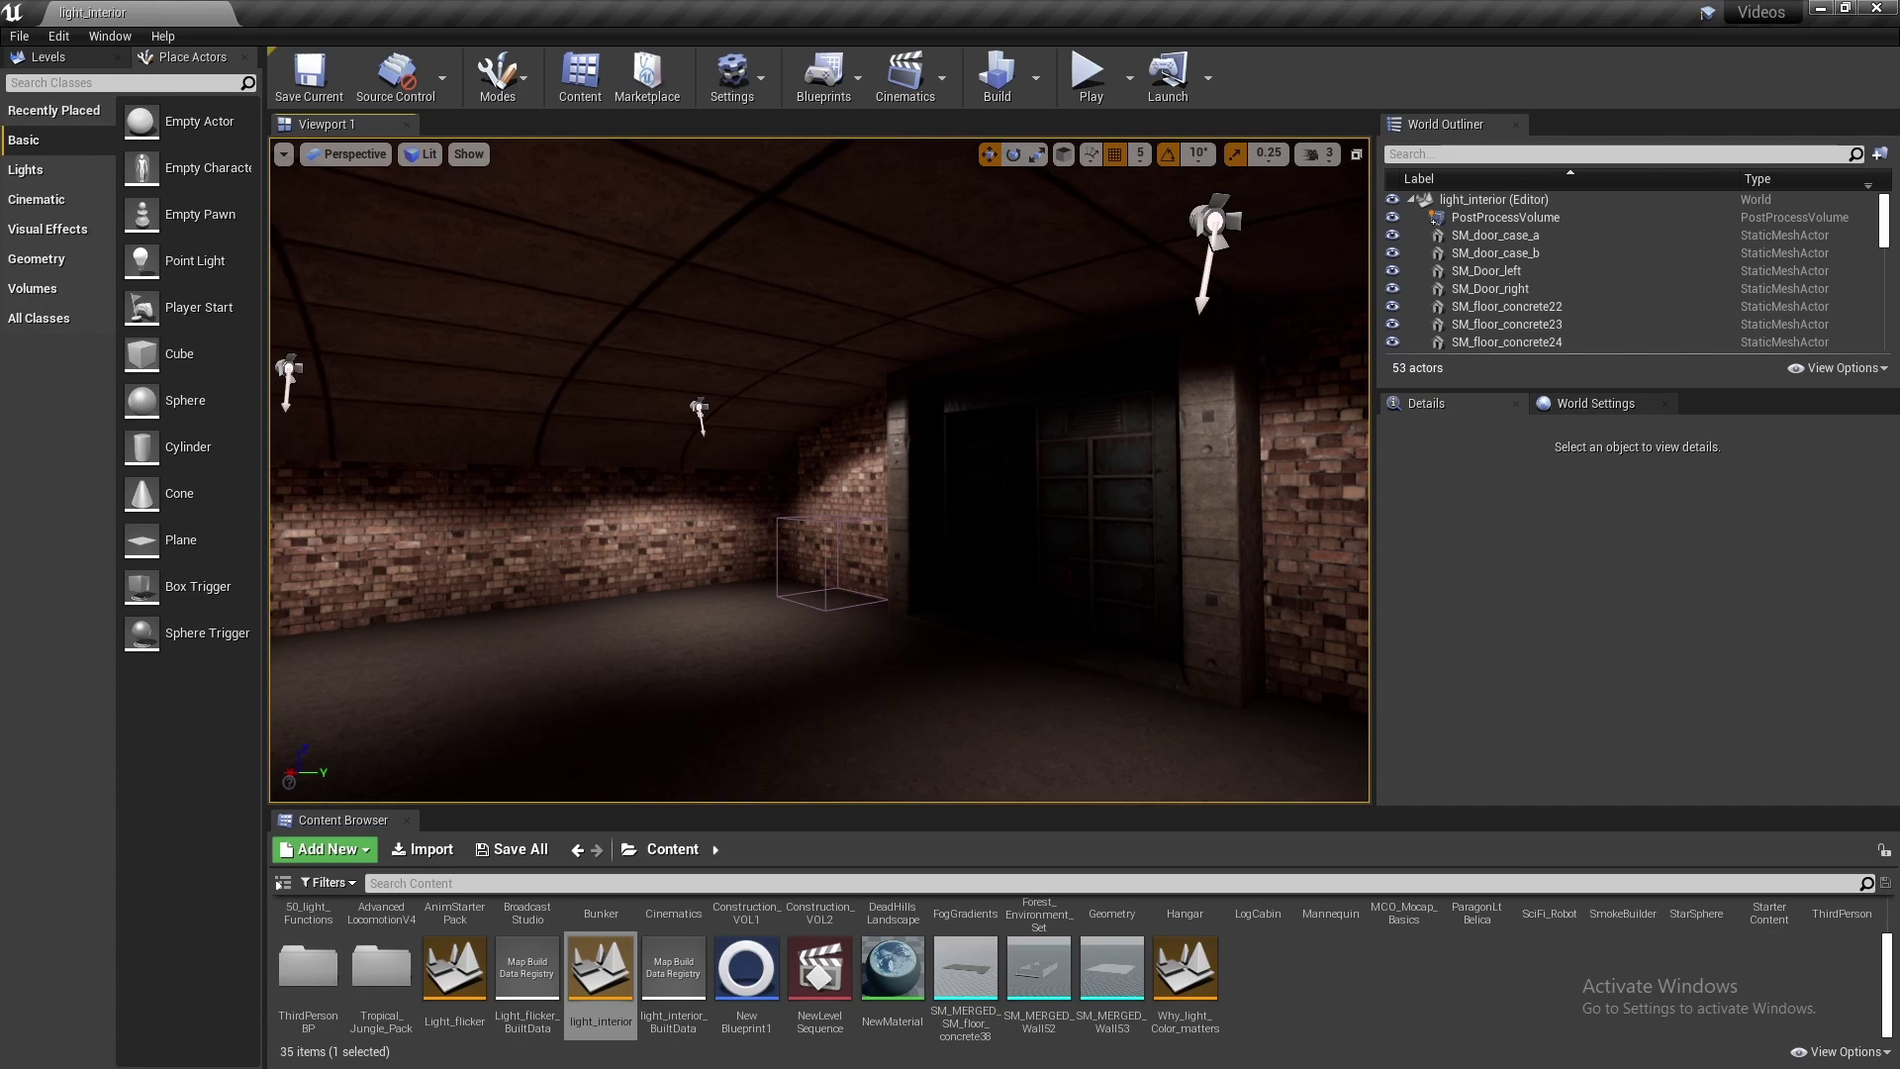
key("alt+3")
key("alt+4")
Select the SM_door_case_b door frame beside the brick wall and open its M_door_case material for editing
right_click_drag(780, 404, 853, 404)
key("w")
key("w")
key("d")
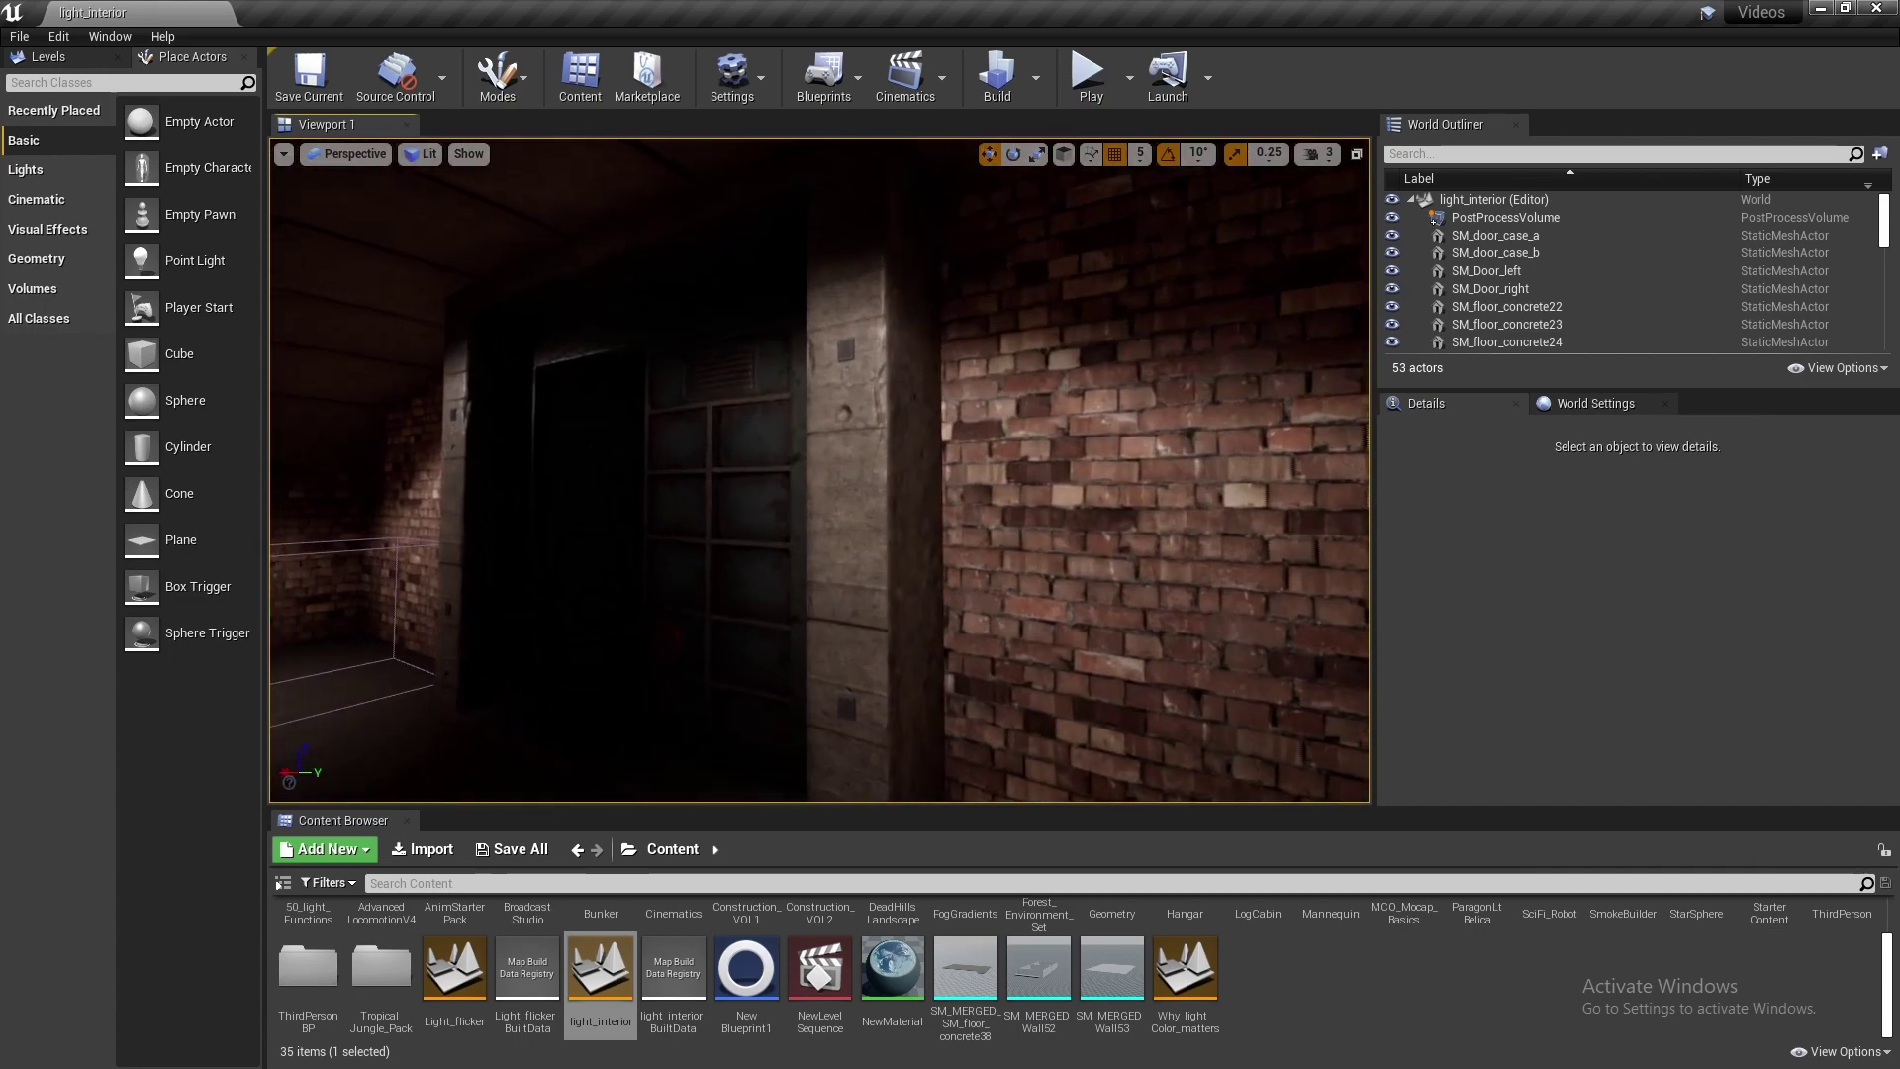
left_click(871, 406)
scroll(1603, 718, "down", 3)
scroll(1577, 713, "down", 1)
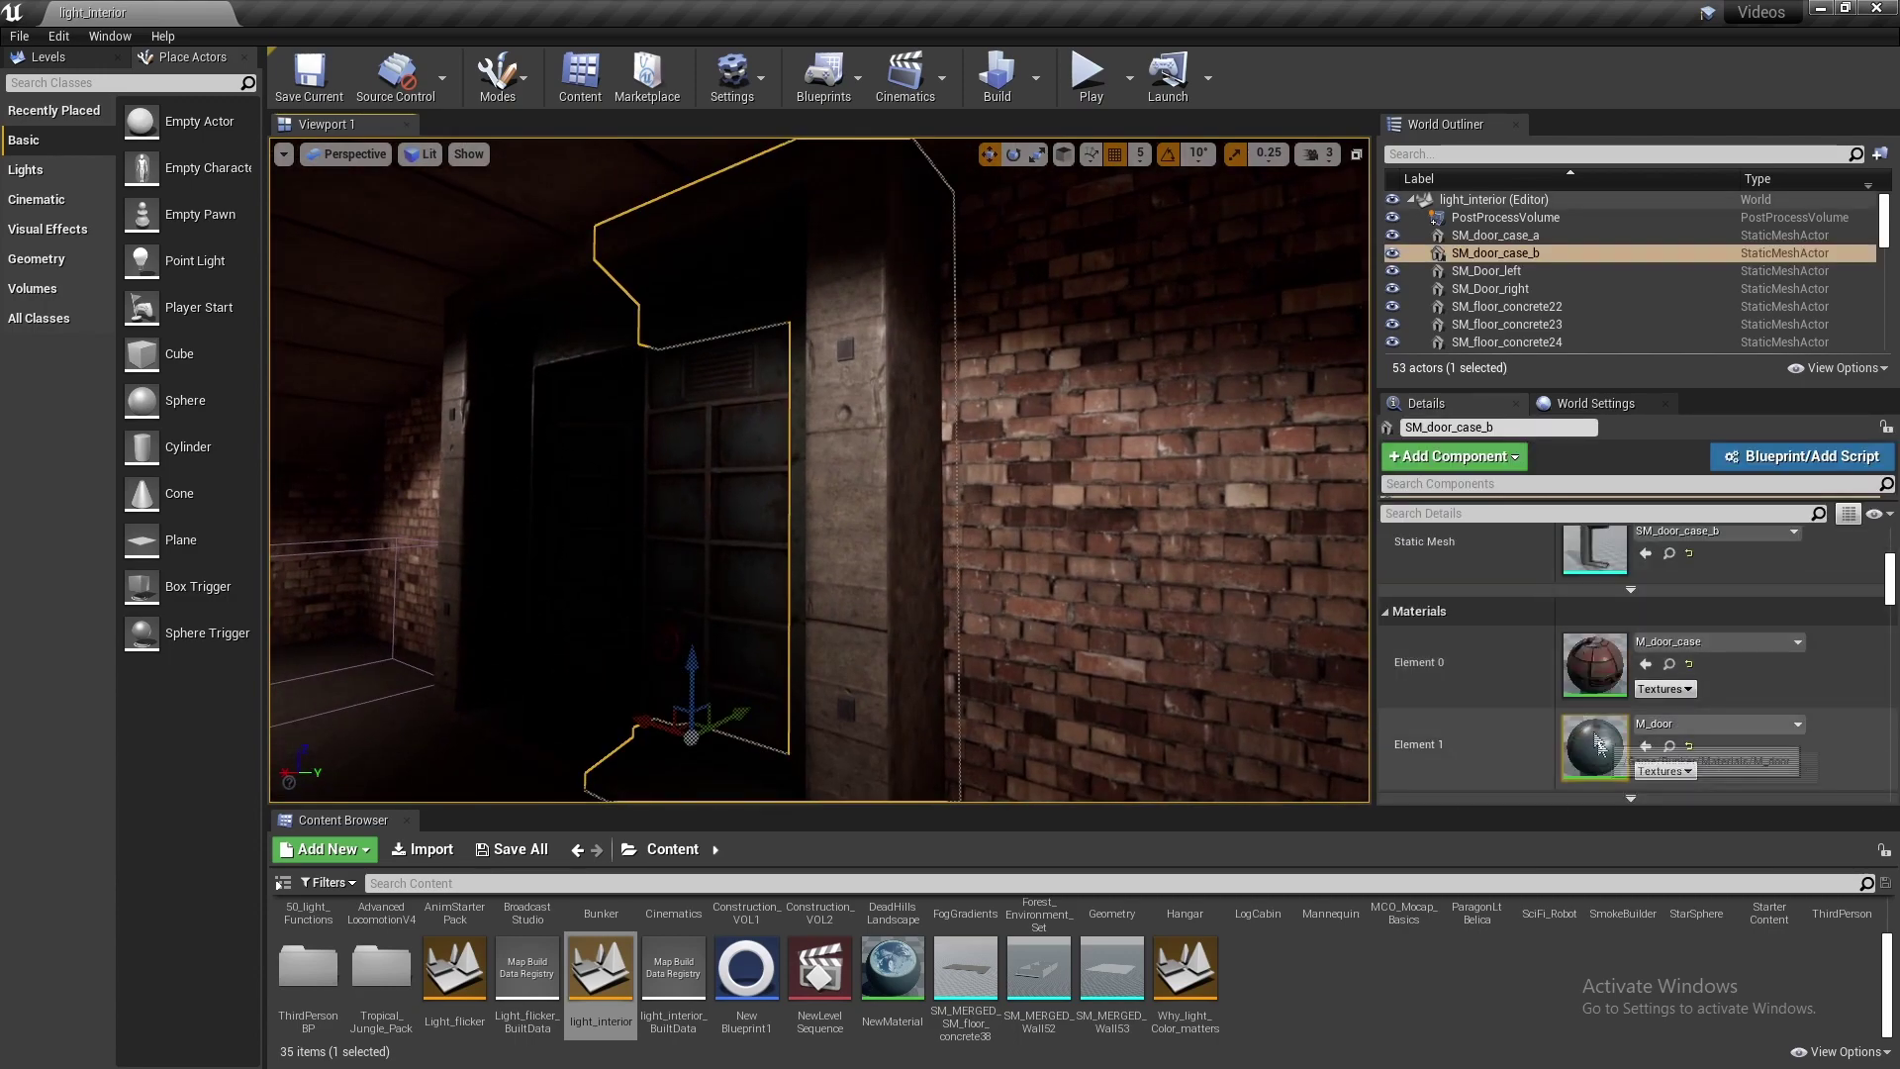
double_click(1600, 673)
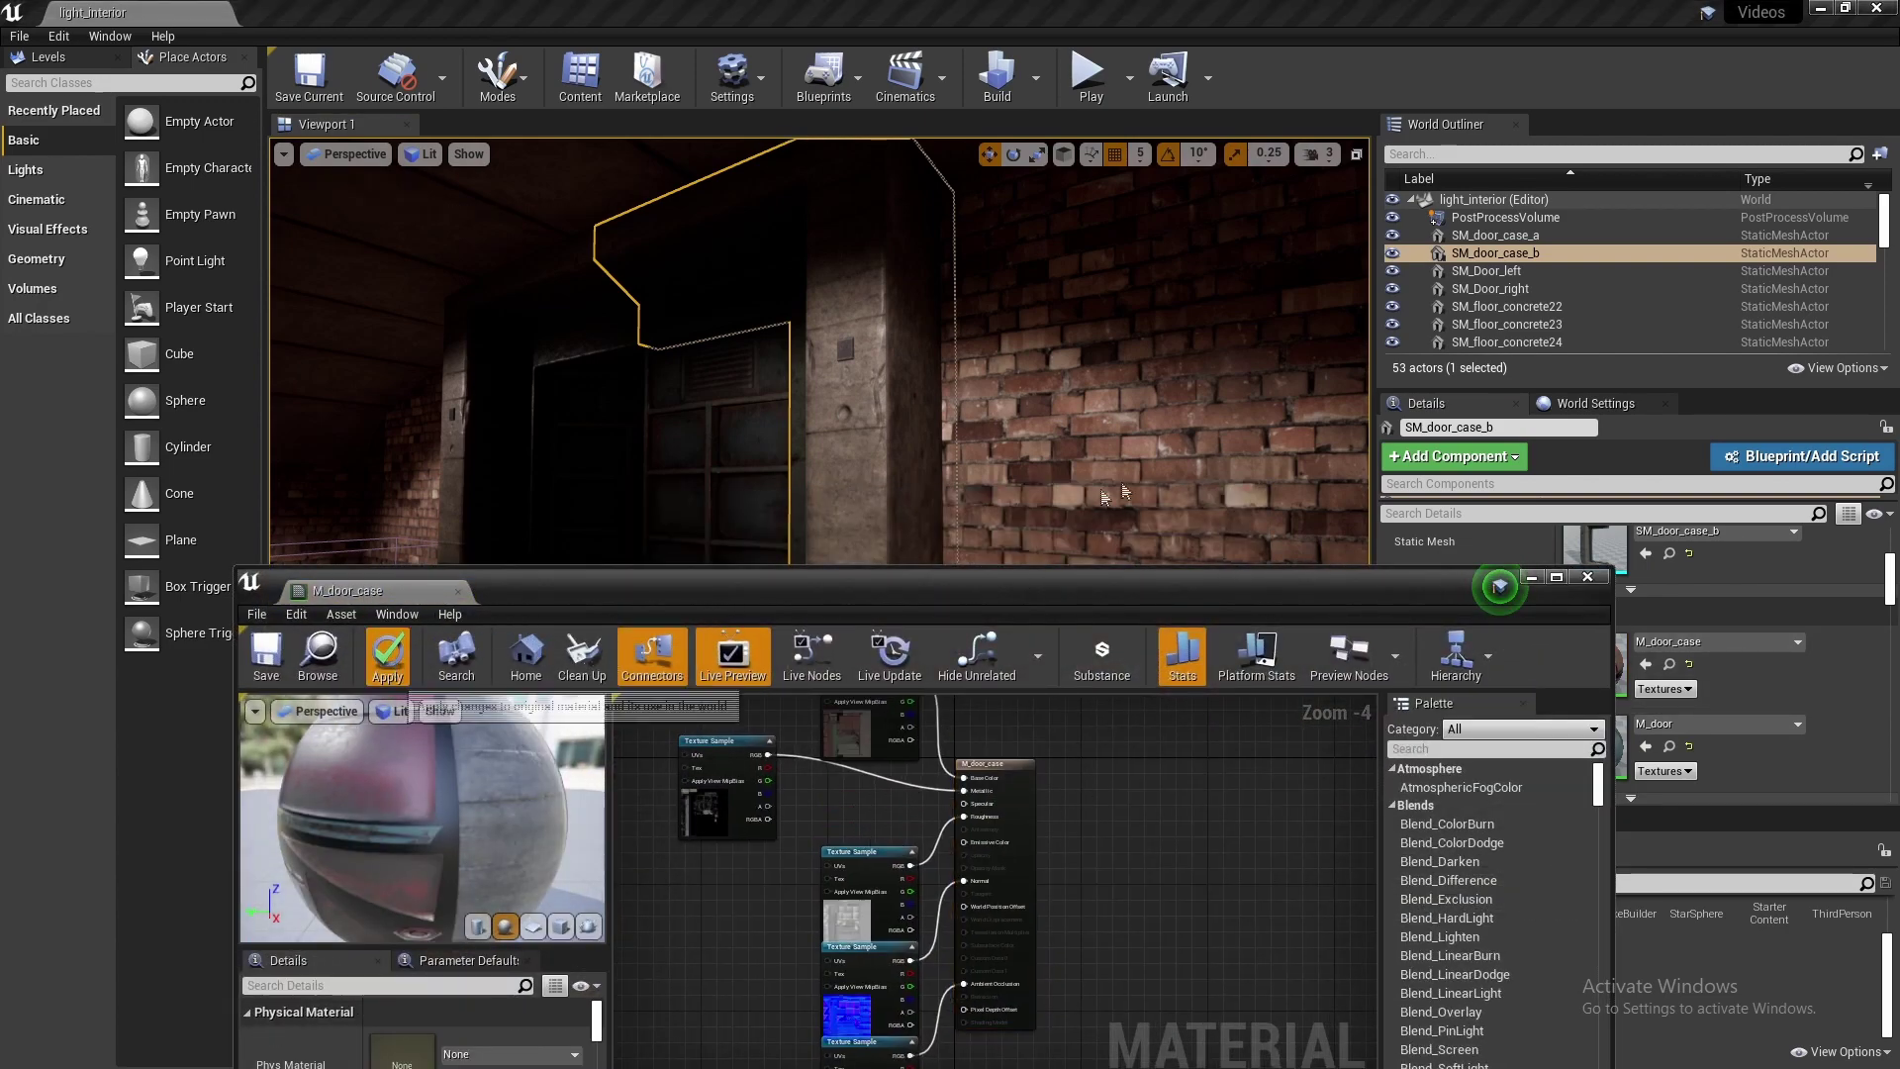
Add a constant of 0.2 to the Specular input of the M_door_case material and apply it to the level
mouse_move(1042, 419)
right_mouse_down()
mouse_move(1024, 416)
mouse_move(1042, 396)
mouse_move(1014, 424)
mouse_move(1054, 426)
right_mouse_up()
key("w")
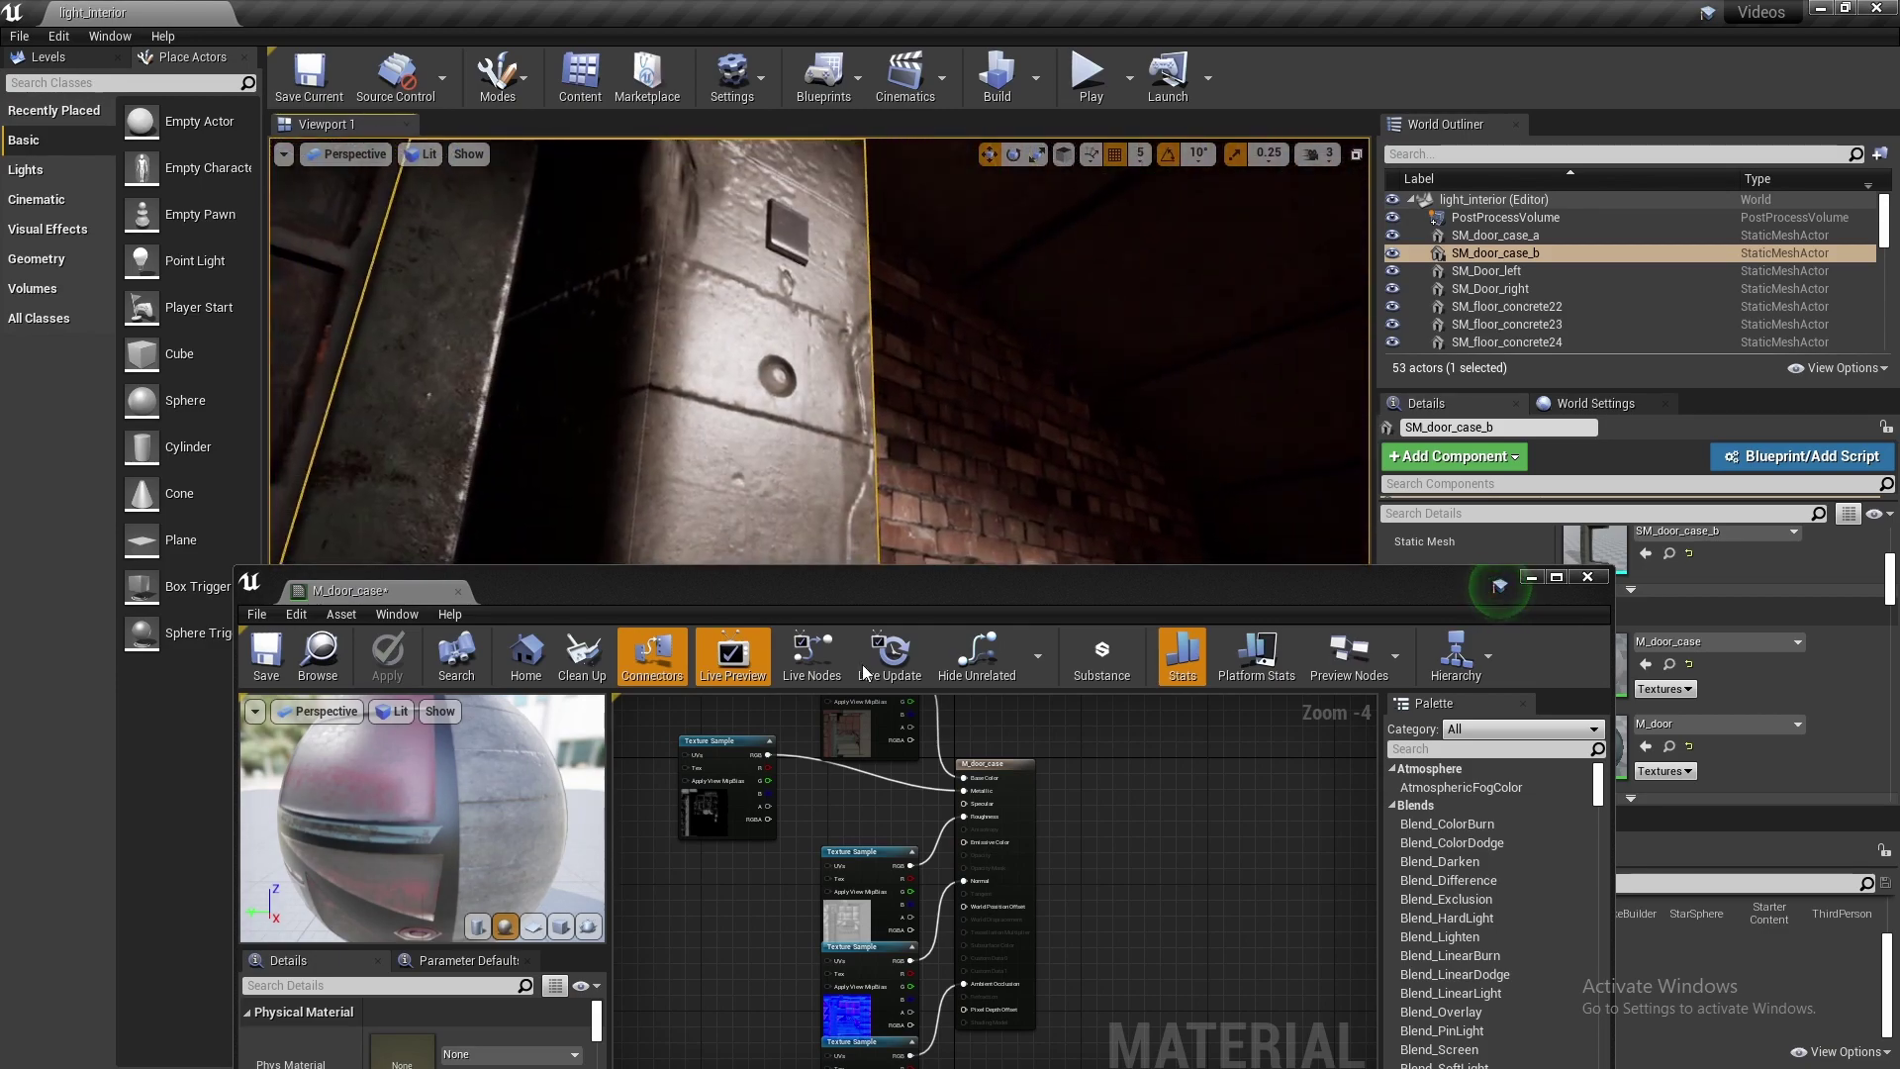
left_click(843, 804)
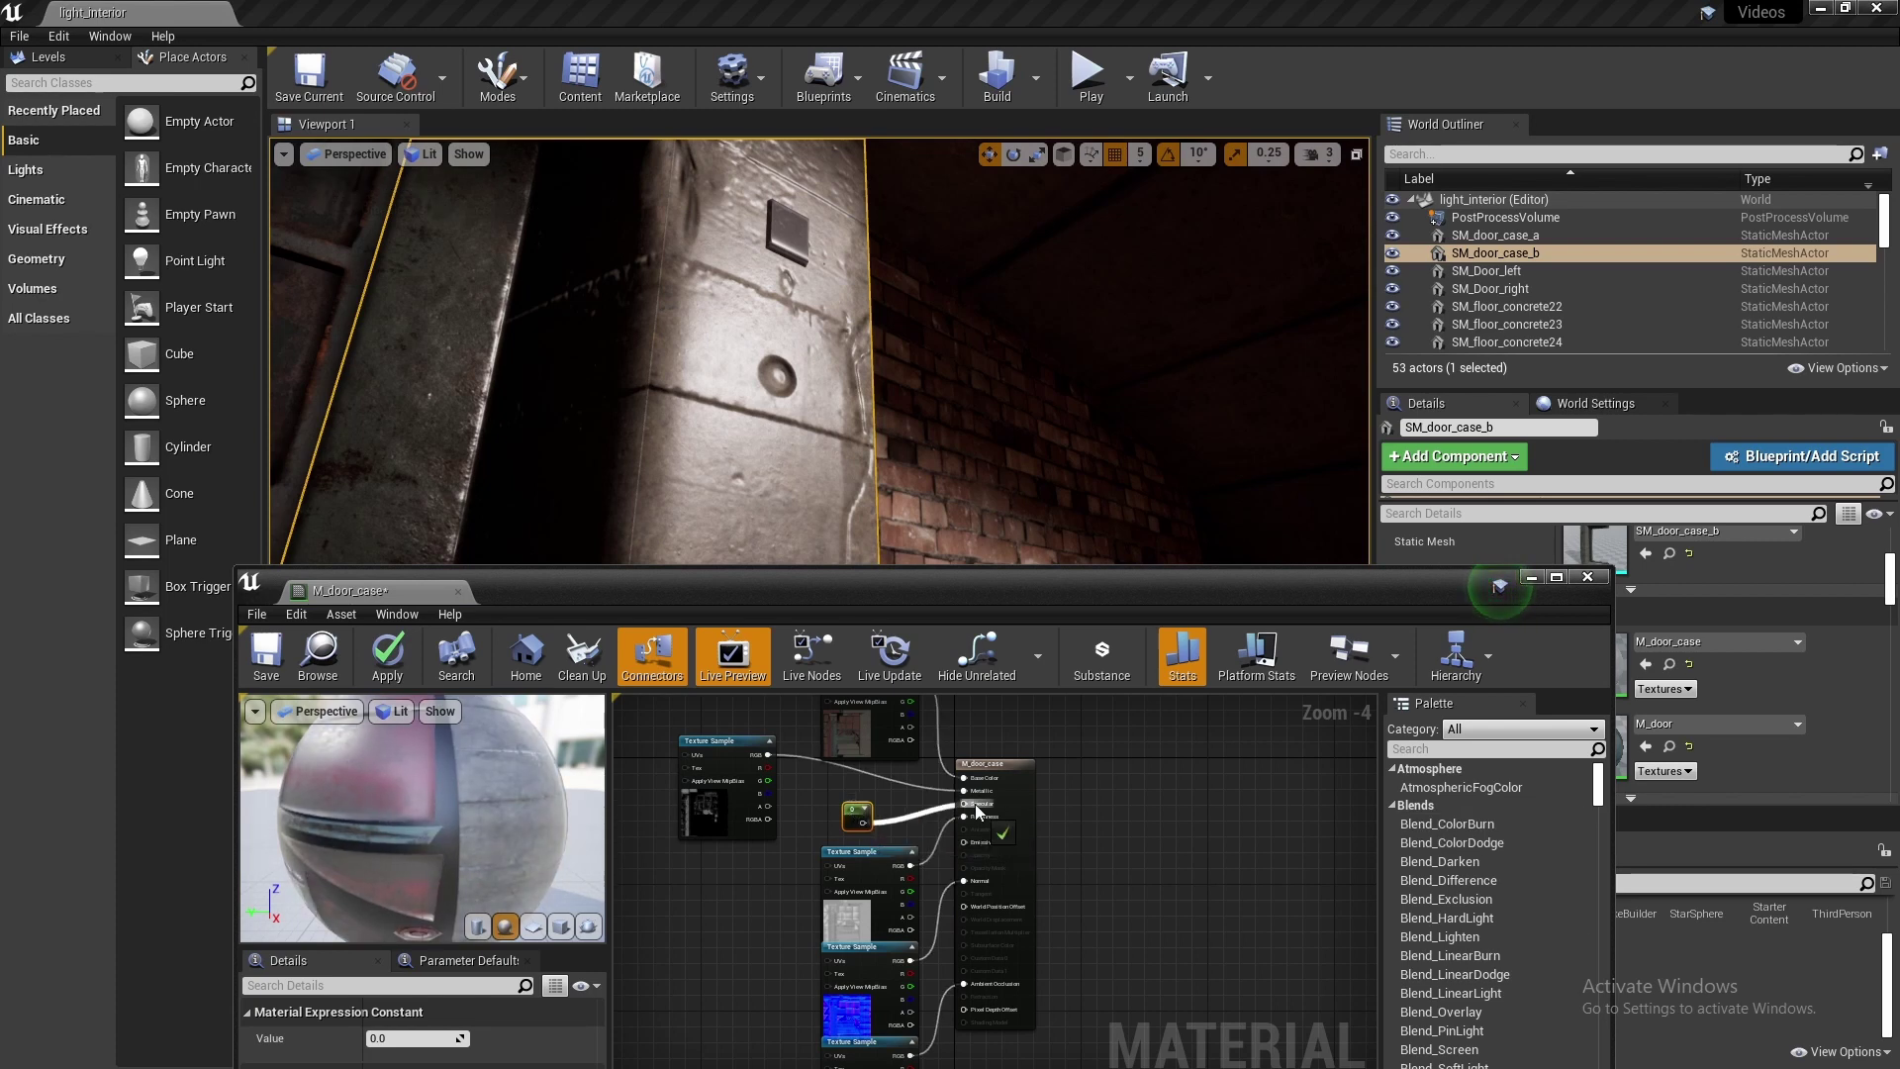
left_click_drag(976, 804, 976, 803)
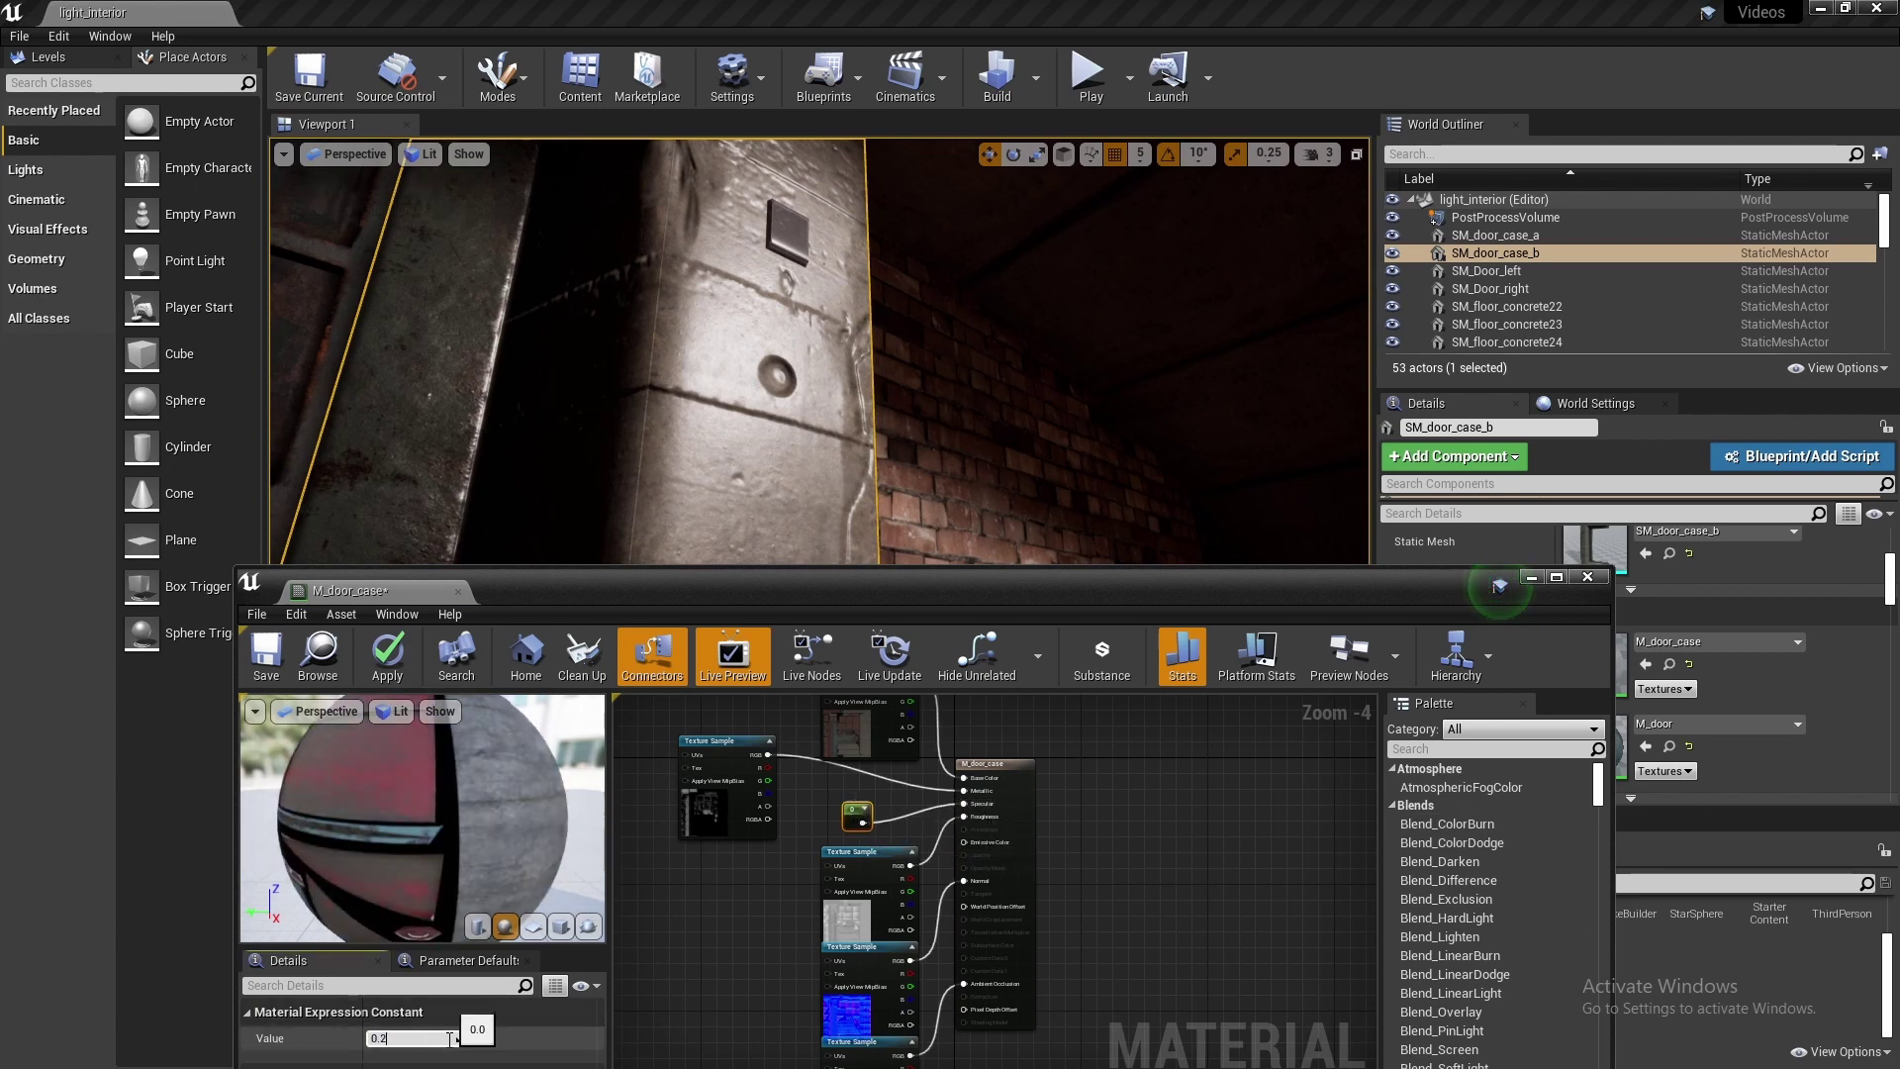
left_click(451, 1038)
type("0.2")
key("Return")
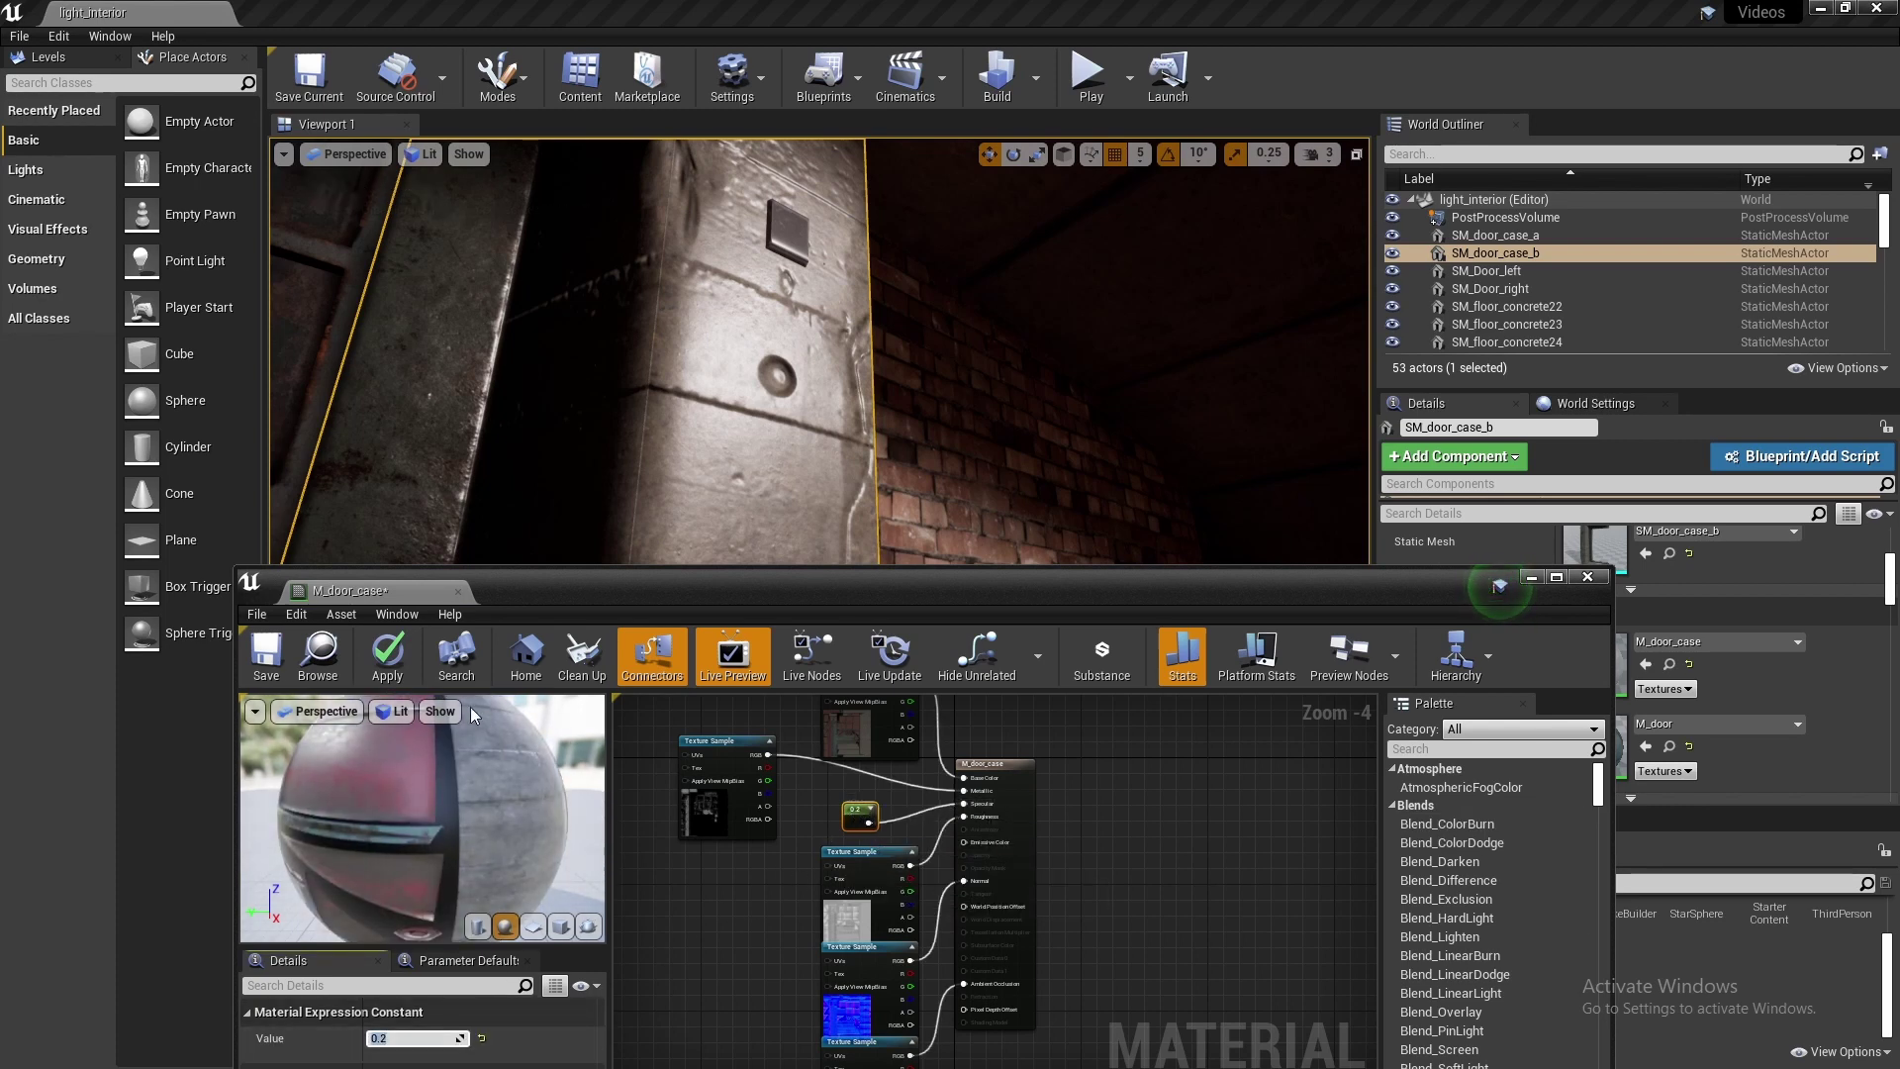
left_click(384, 652)
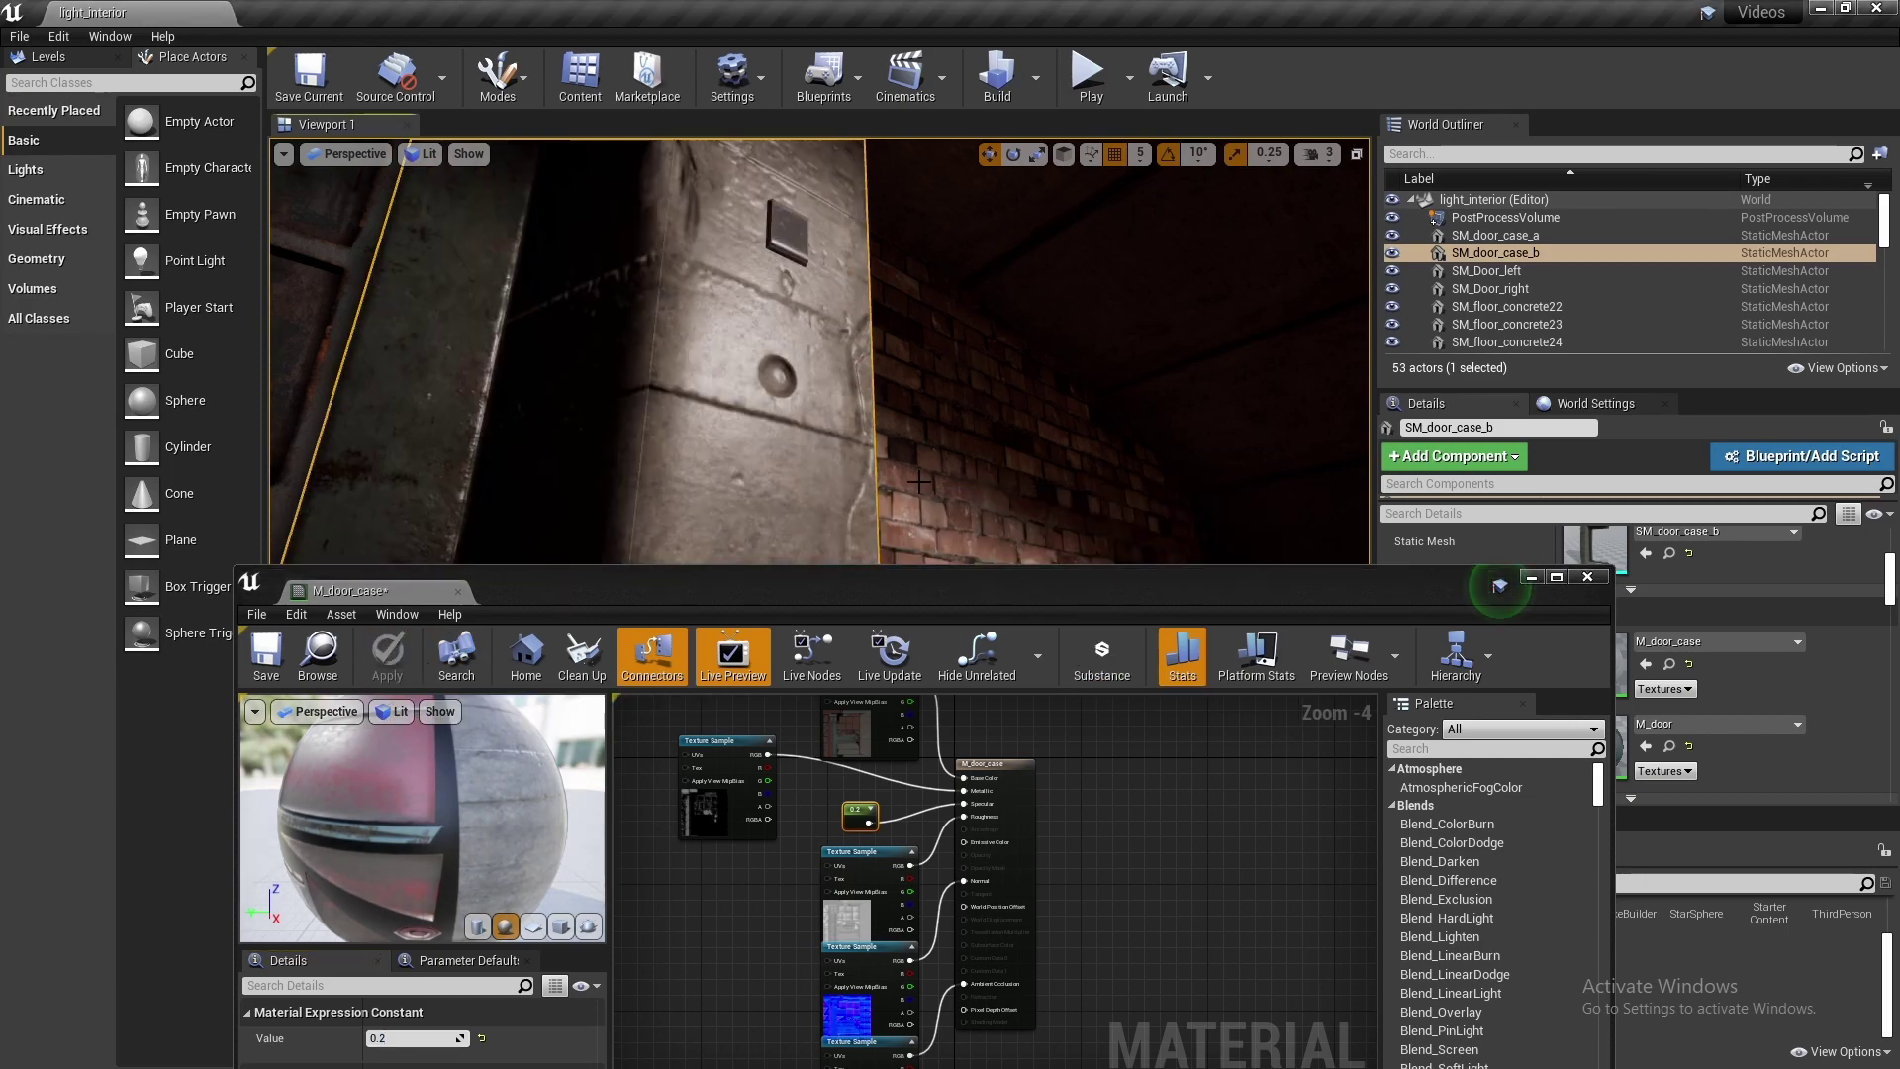
right_click_drag(1039, 396, 950, 450)
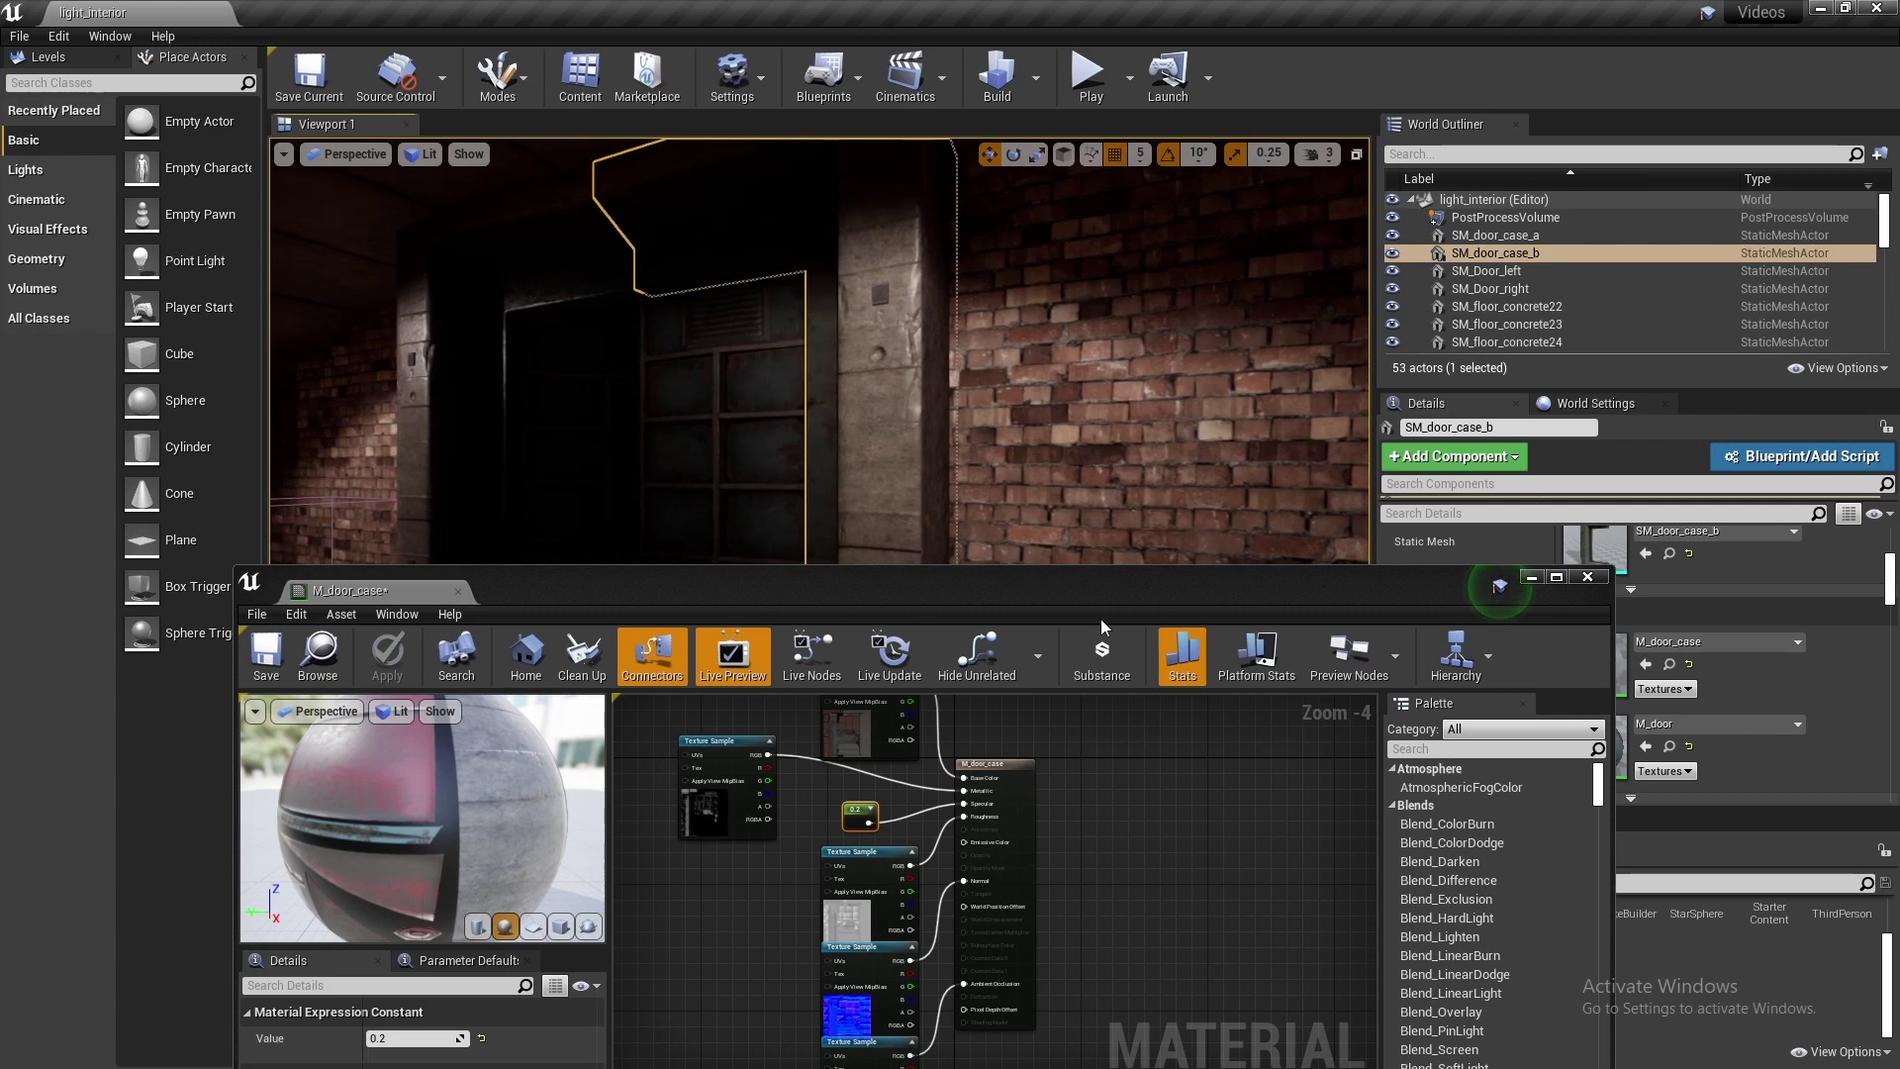
Insert a Multiply node between the roughness texture's RGB output and the Roughness input of M_door_case
scroll(963, 812, "up", 4)
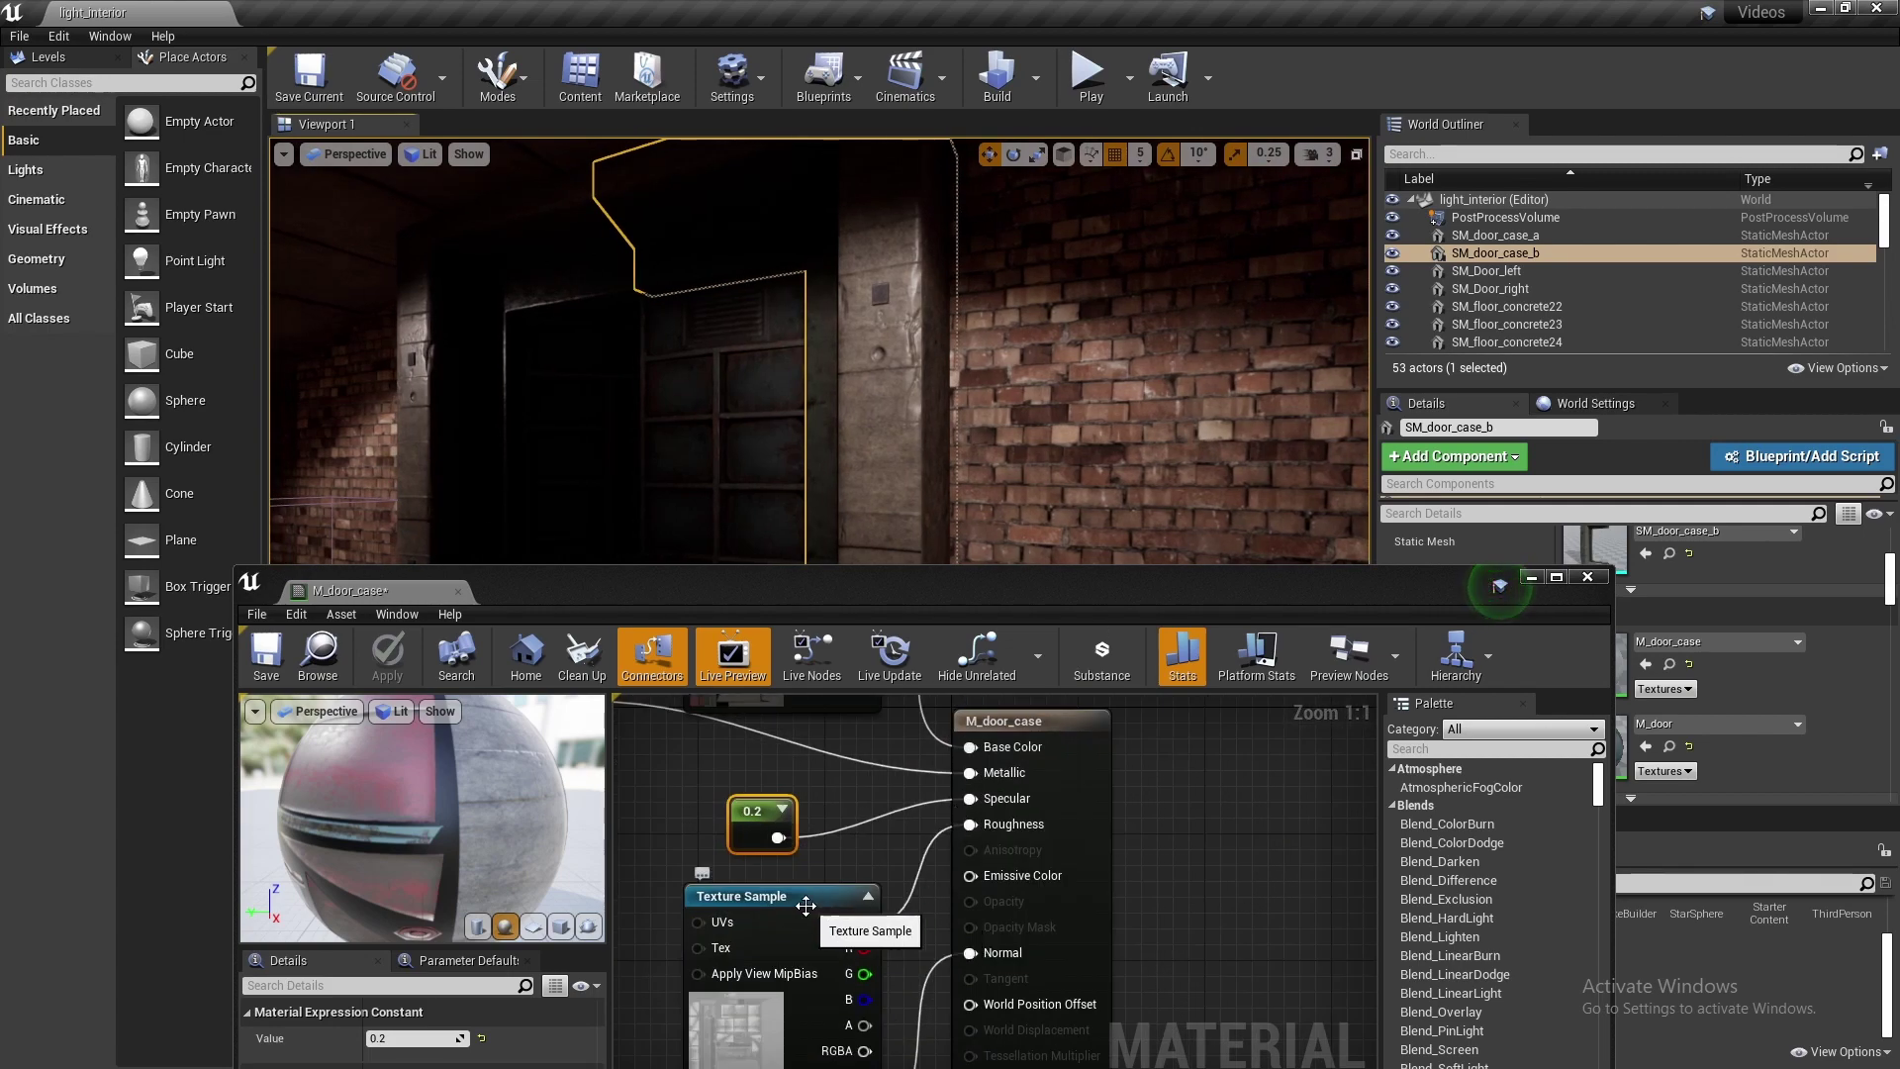
mouse_move(805, 905)
left_mouse_down()
mouse_move(676, 928)
mouse_move(794, 873)
left_mouse_up()
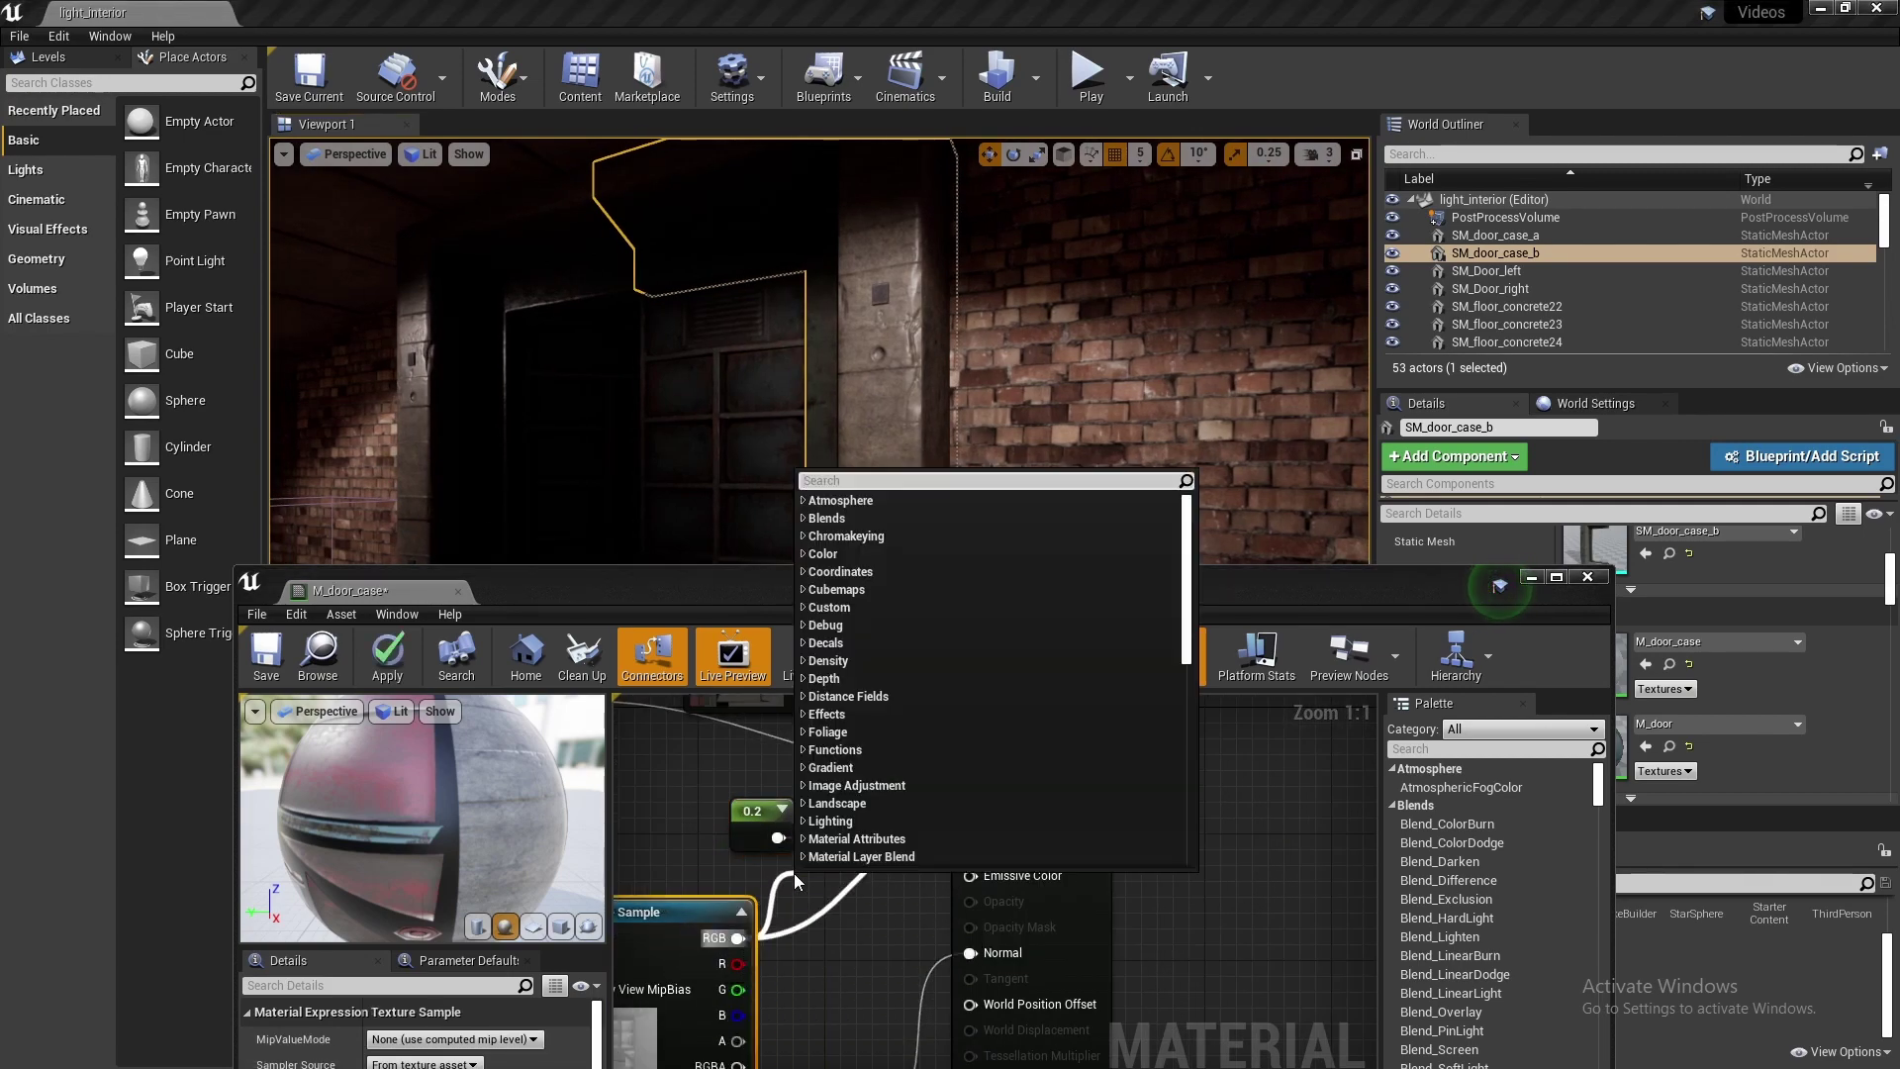
type("mul")
left_click(863, 620)
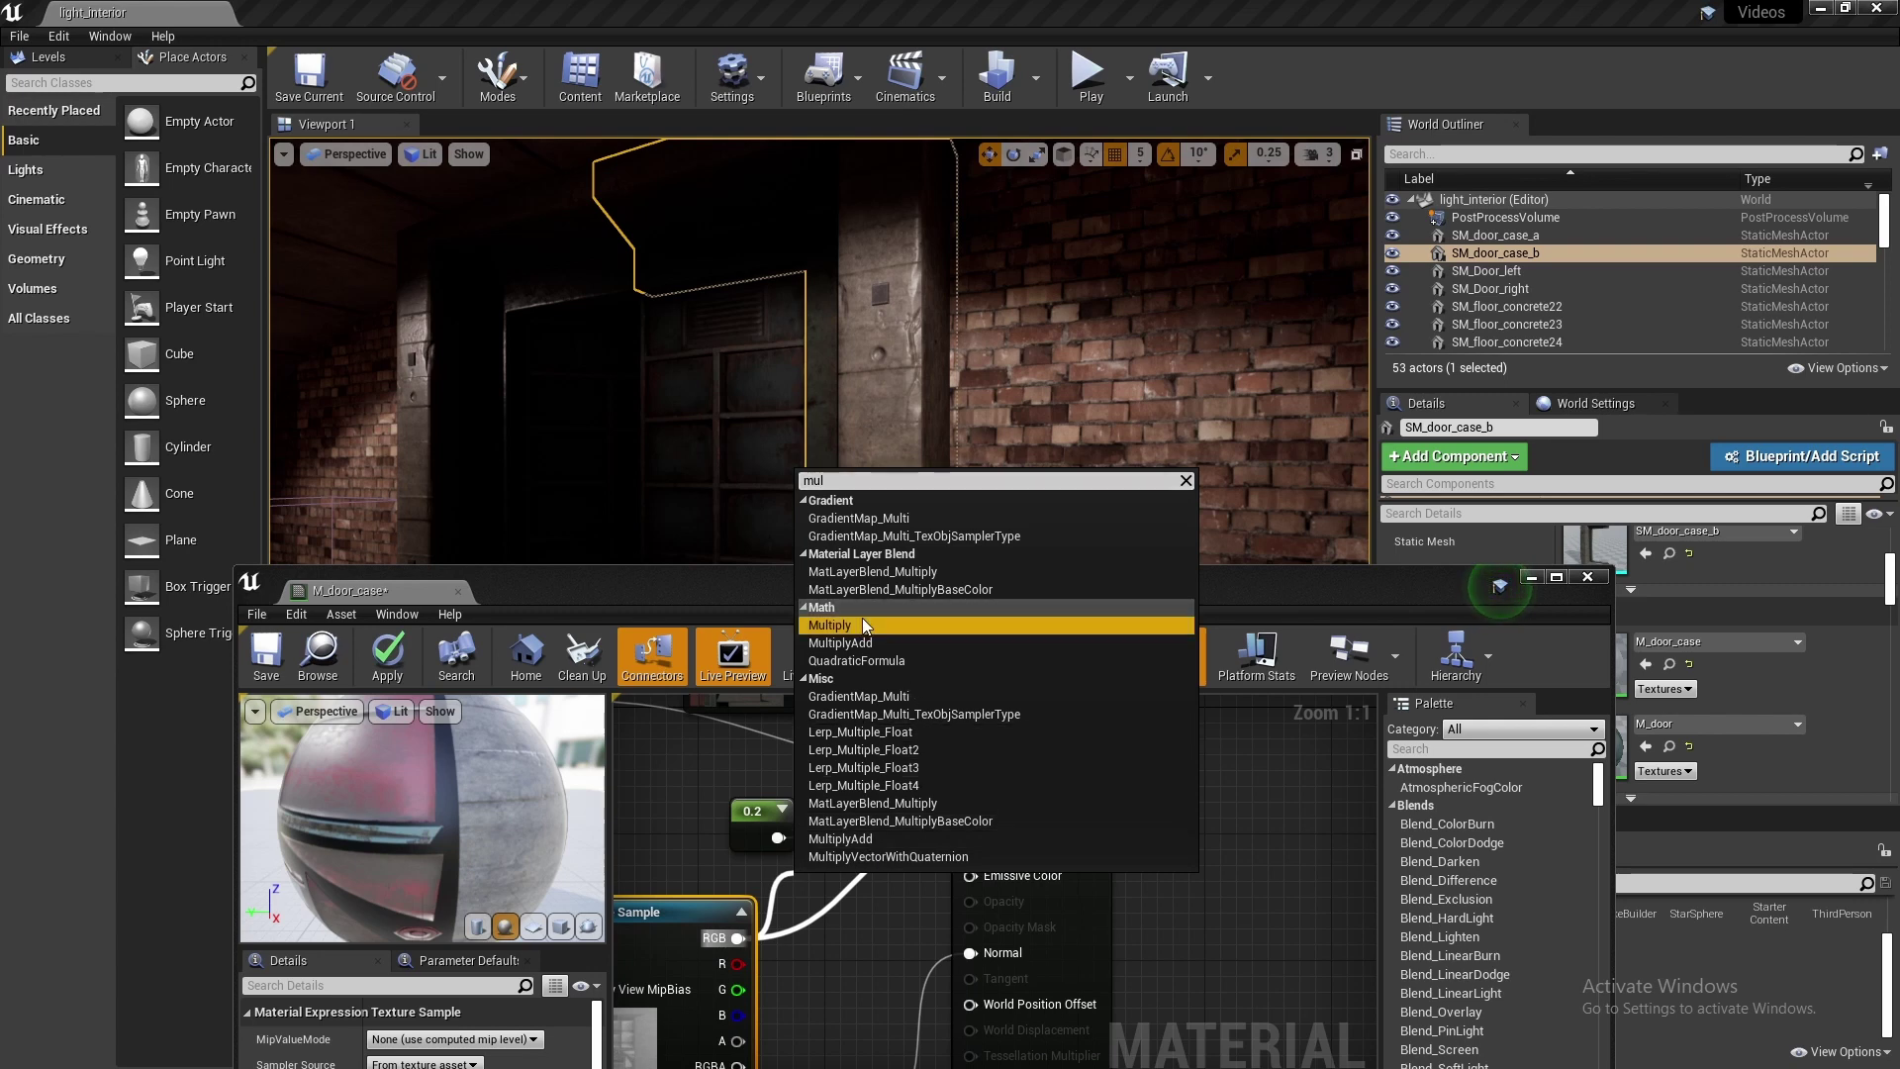
left_click(885, 629)
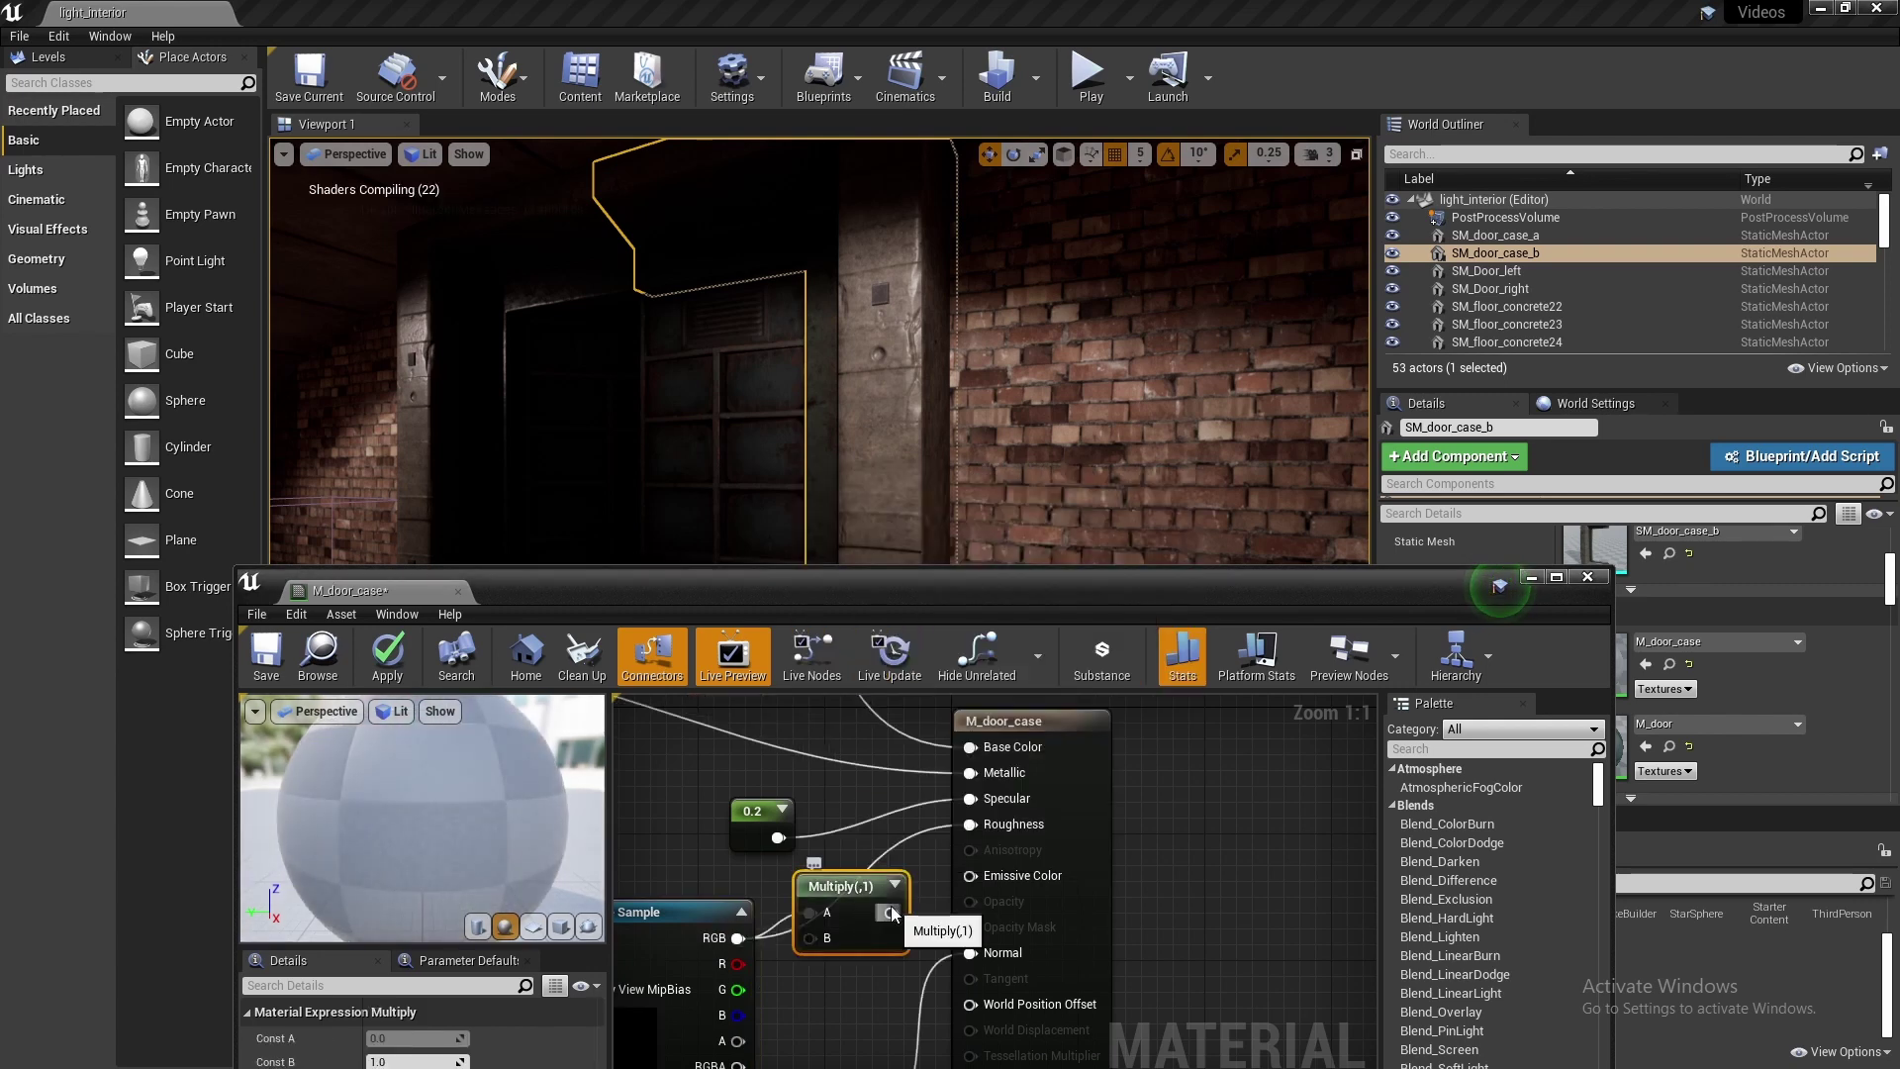
left_click_drag(970, 827, 971, 824)
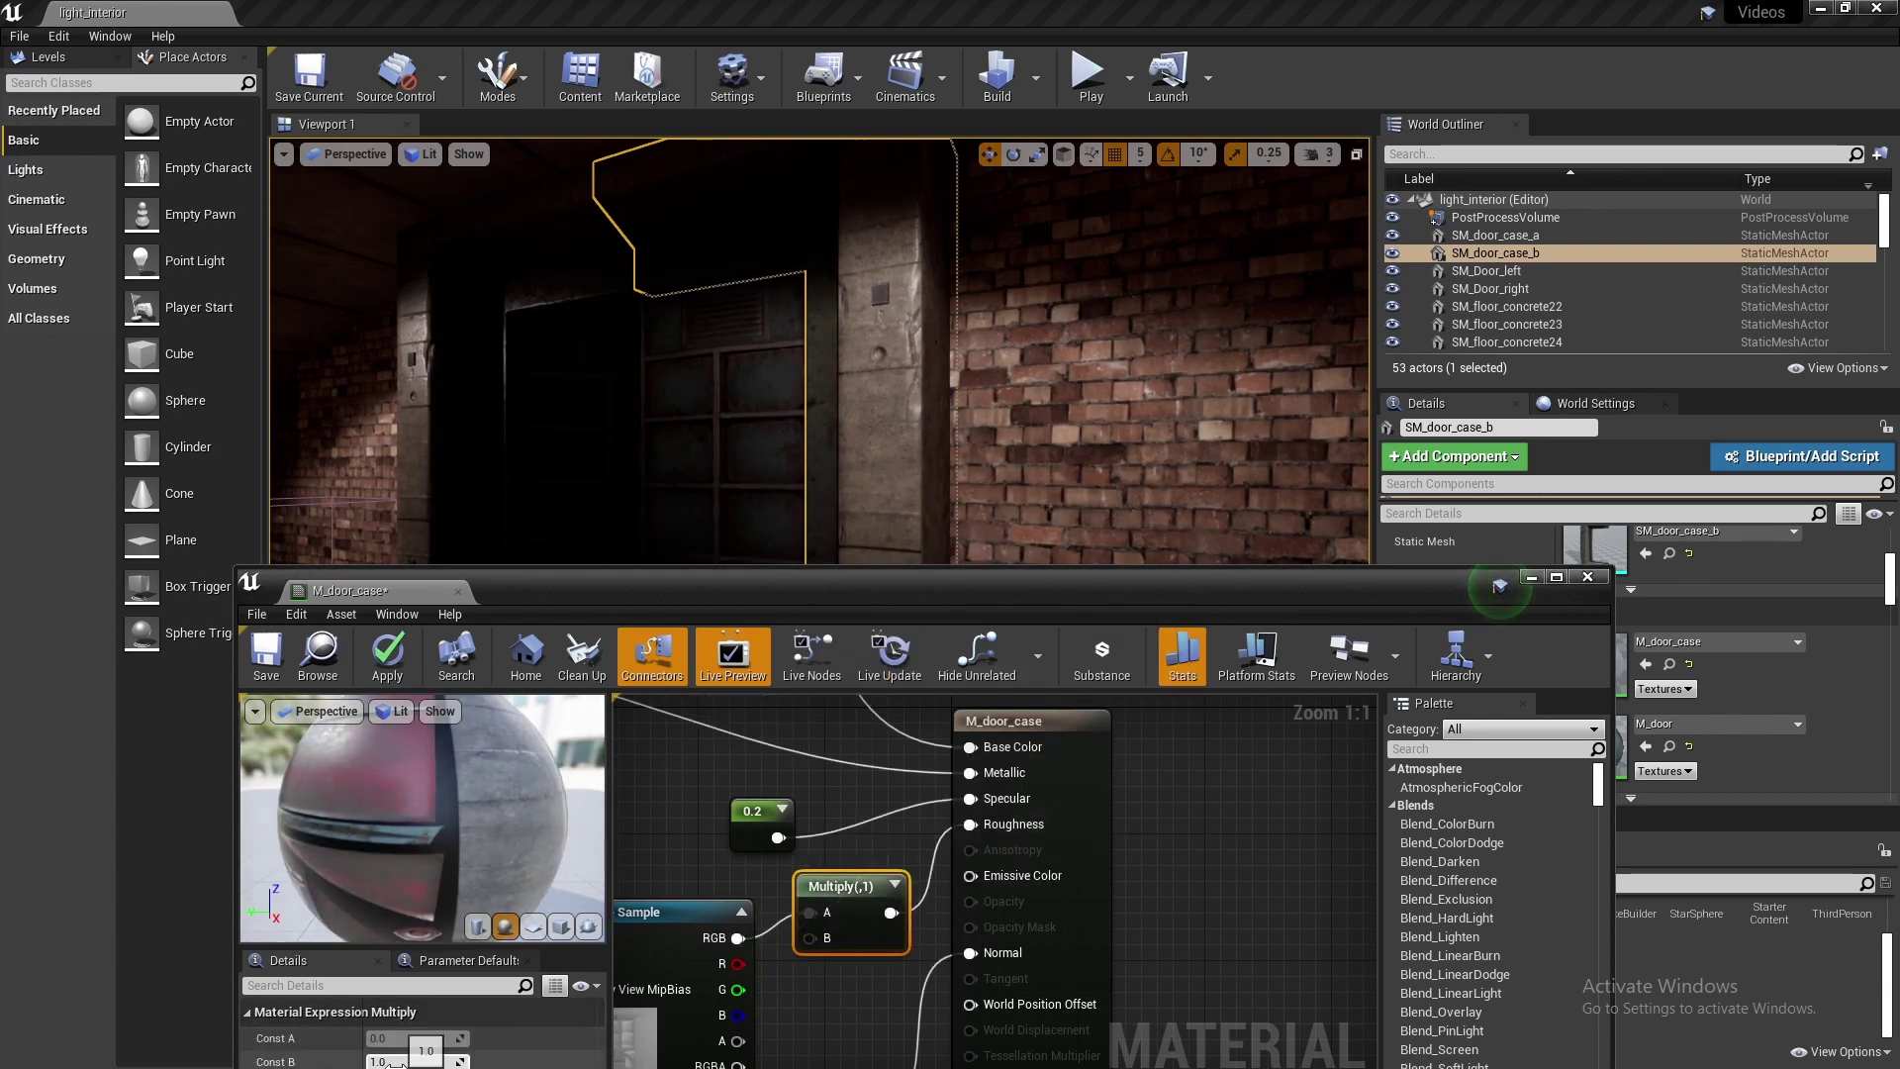
Set the Multiply node's Const B to 1.5 and apply the material
key("Return")
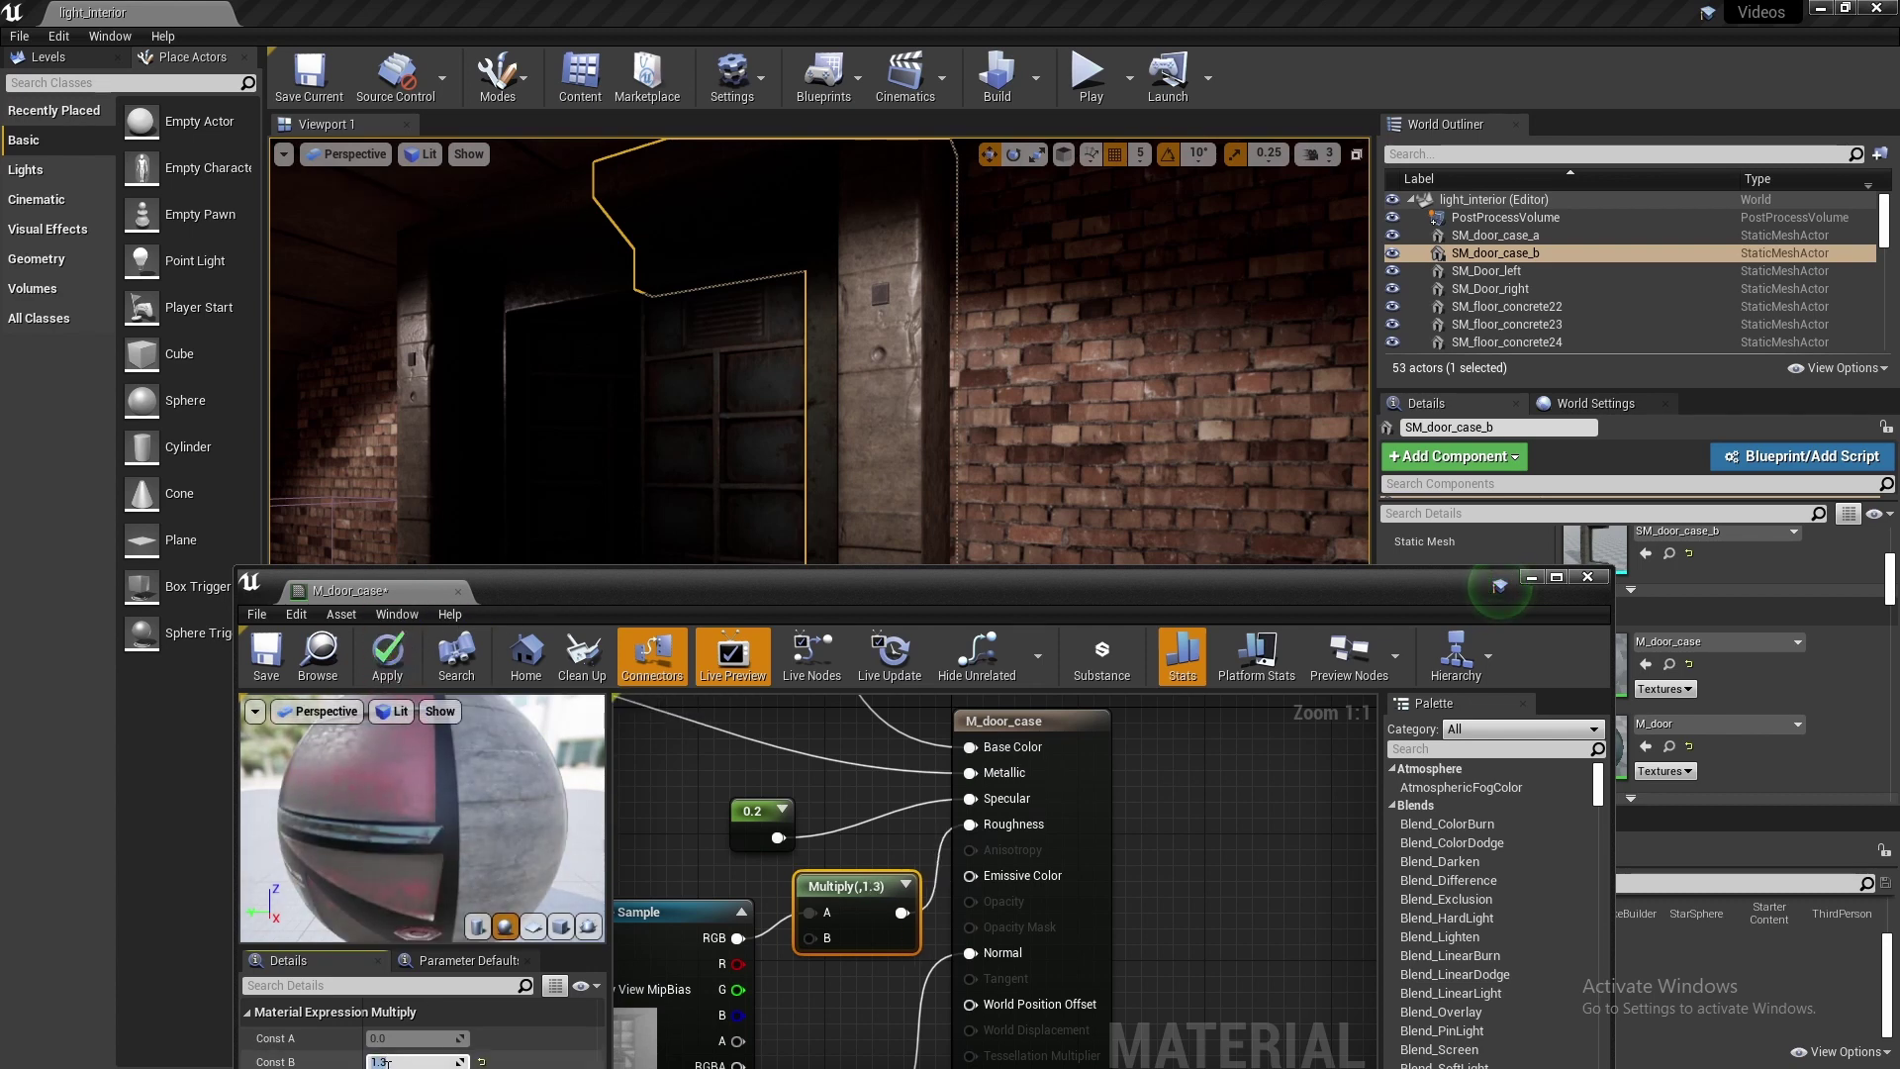
type("1.5")
key("Return")
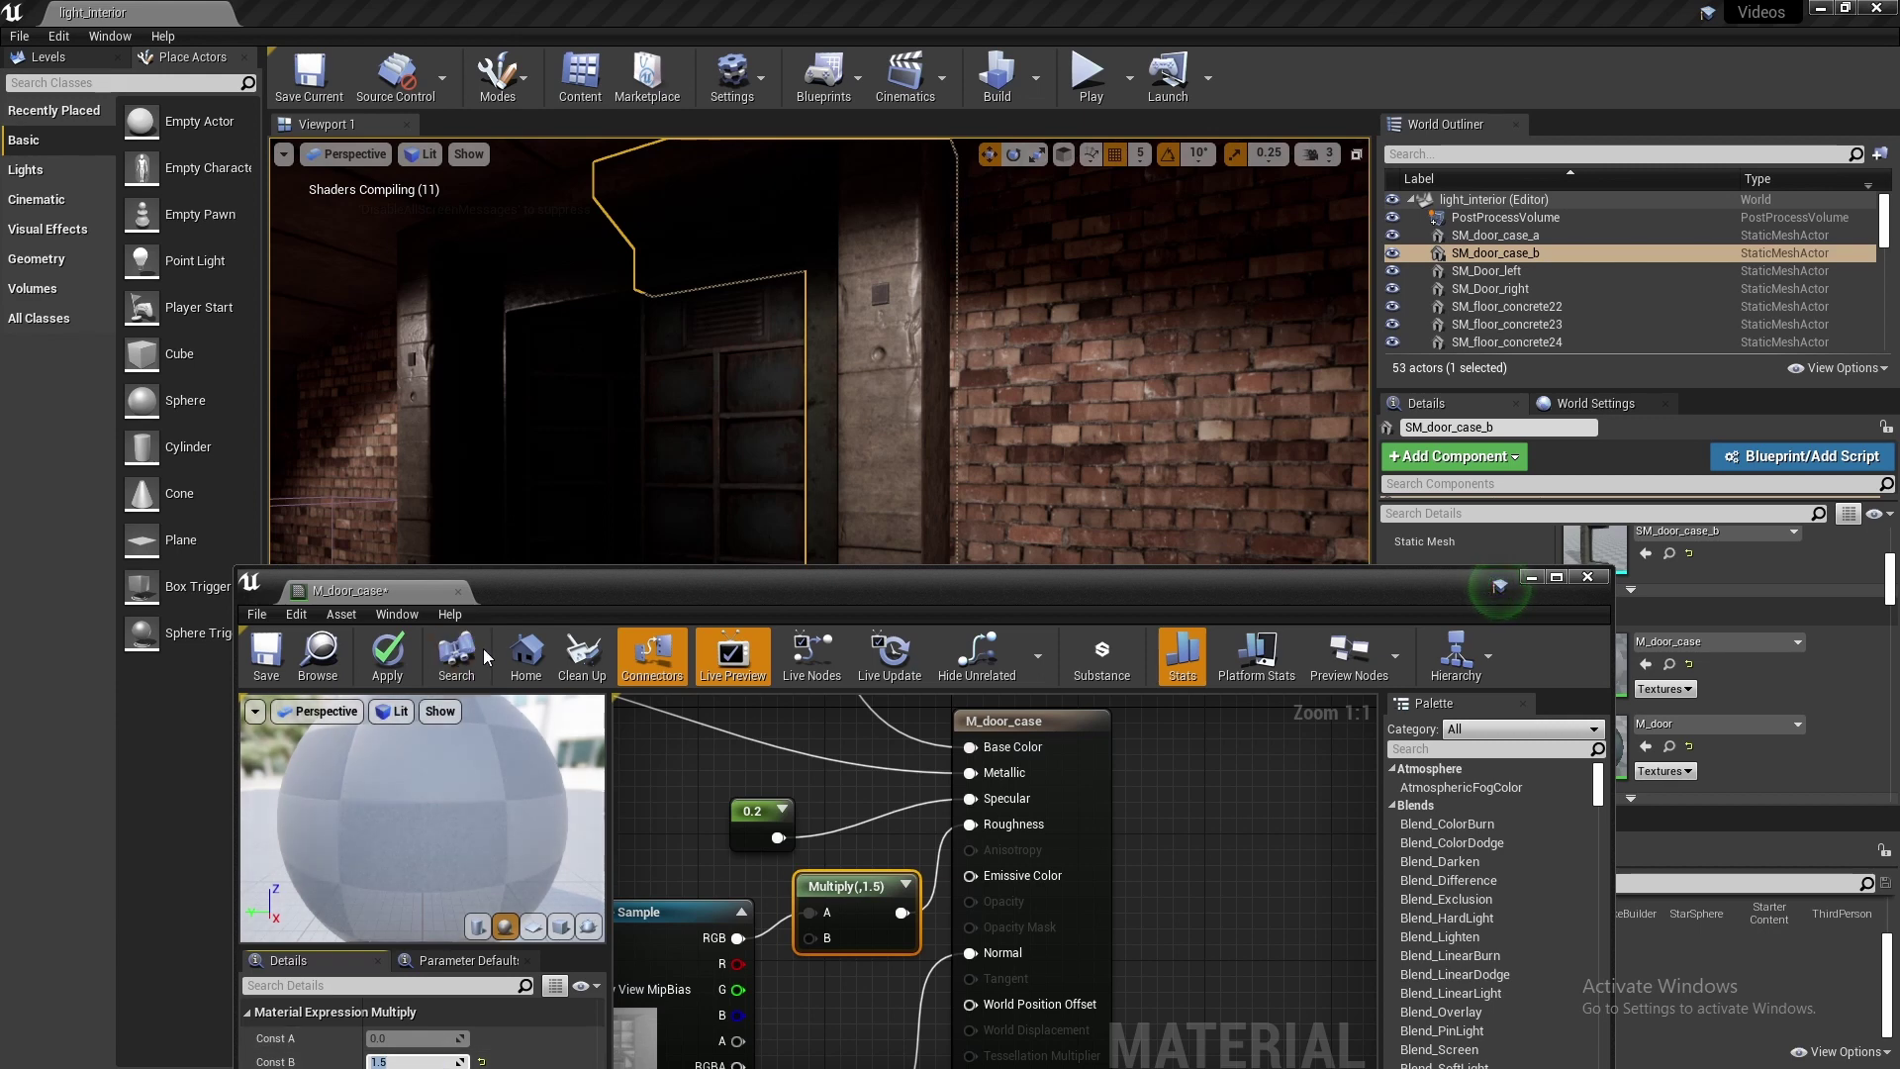
left_click(406, 648)
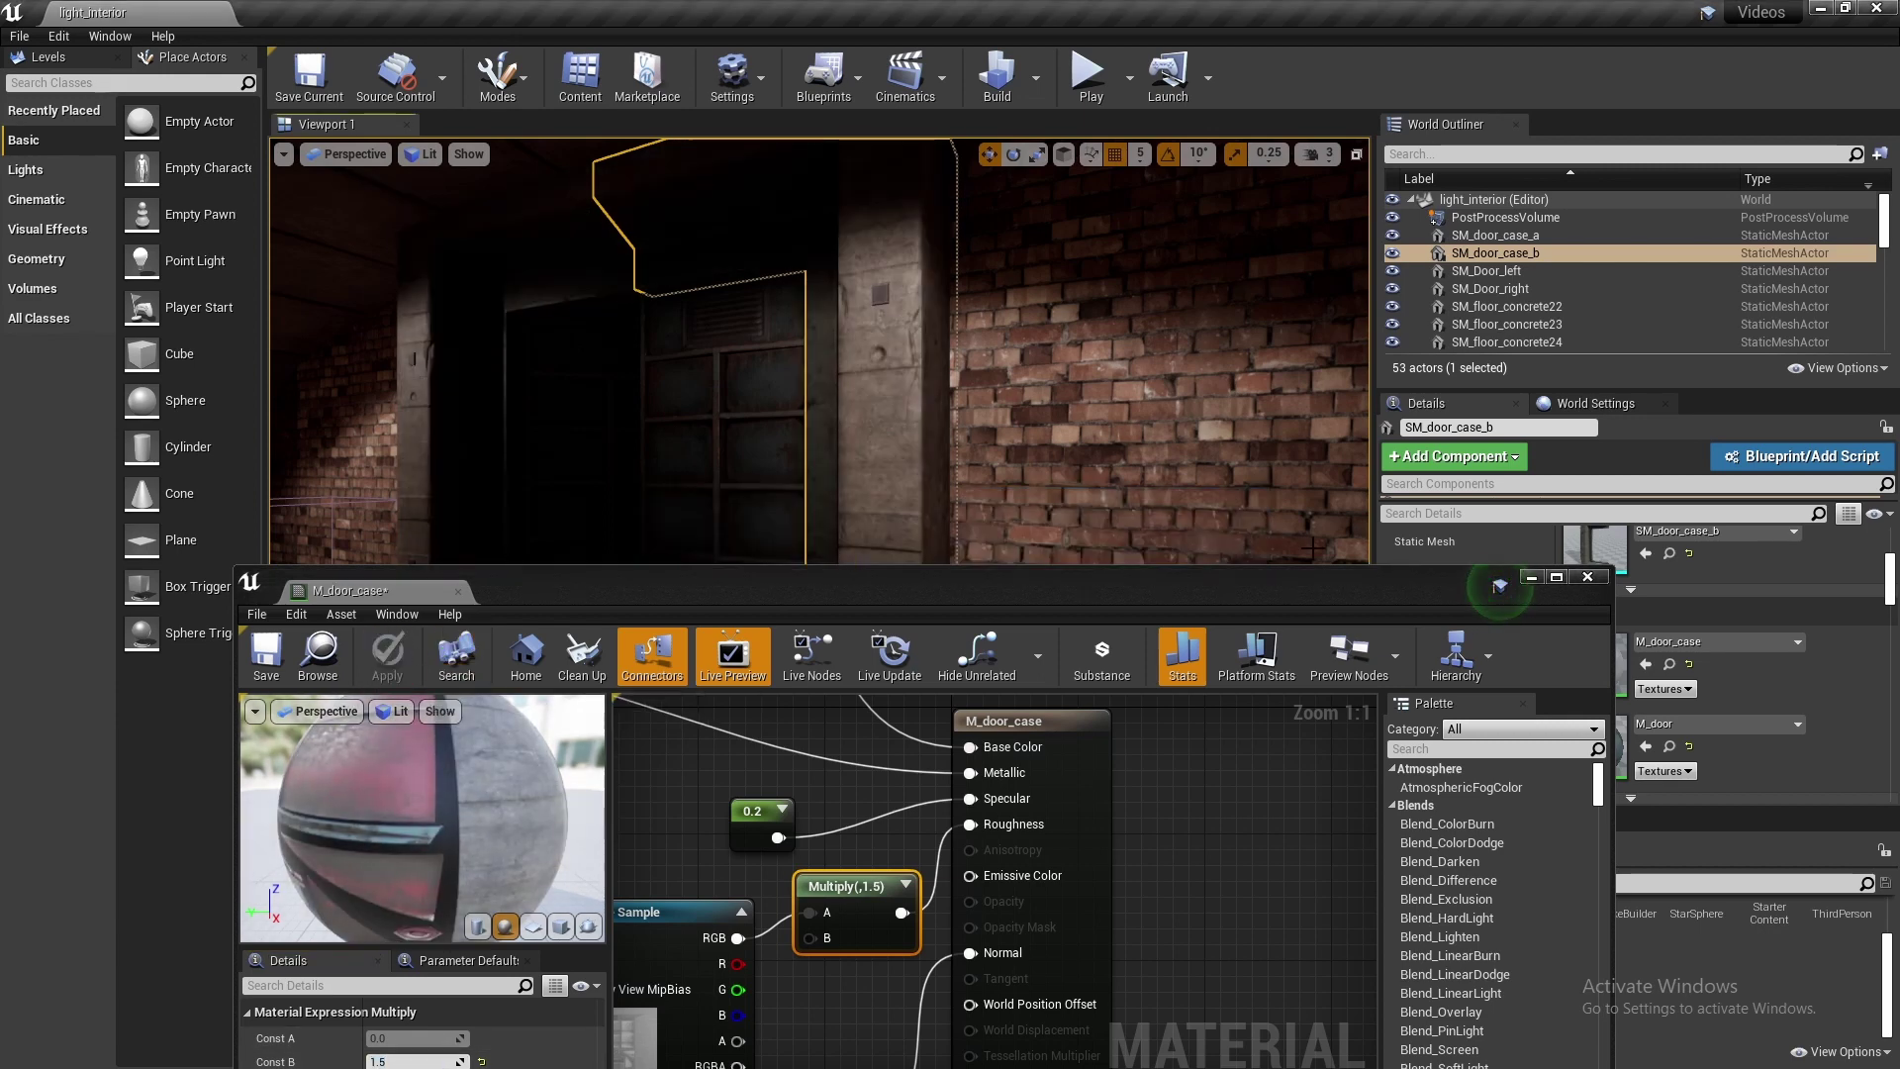
Minimize the material editor, select a ceiling spot light and duplicate it, moving the copy to the doorway
left_click(1530, 576)
right_click_drag(1089, 475, 1079, 317)
key("w")
right_click_drag(777, 381, 534, 455)
key("w")
mouse_move(822, 460)
right_mouse_down()
mouse_move(777, 464)
mouse_move(846, 465)
right_mouse_up()
key("Escape")
left_click(1157, 278)
left_click_drag(1101, 281, 685, 354, "alt")
right_click_drag(685, 353, 565, 352)
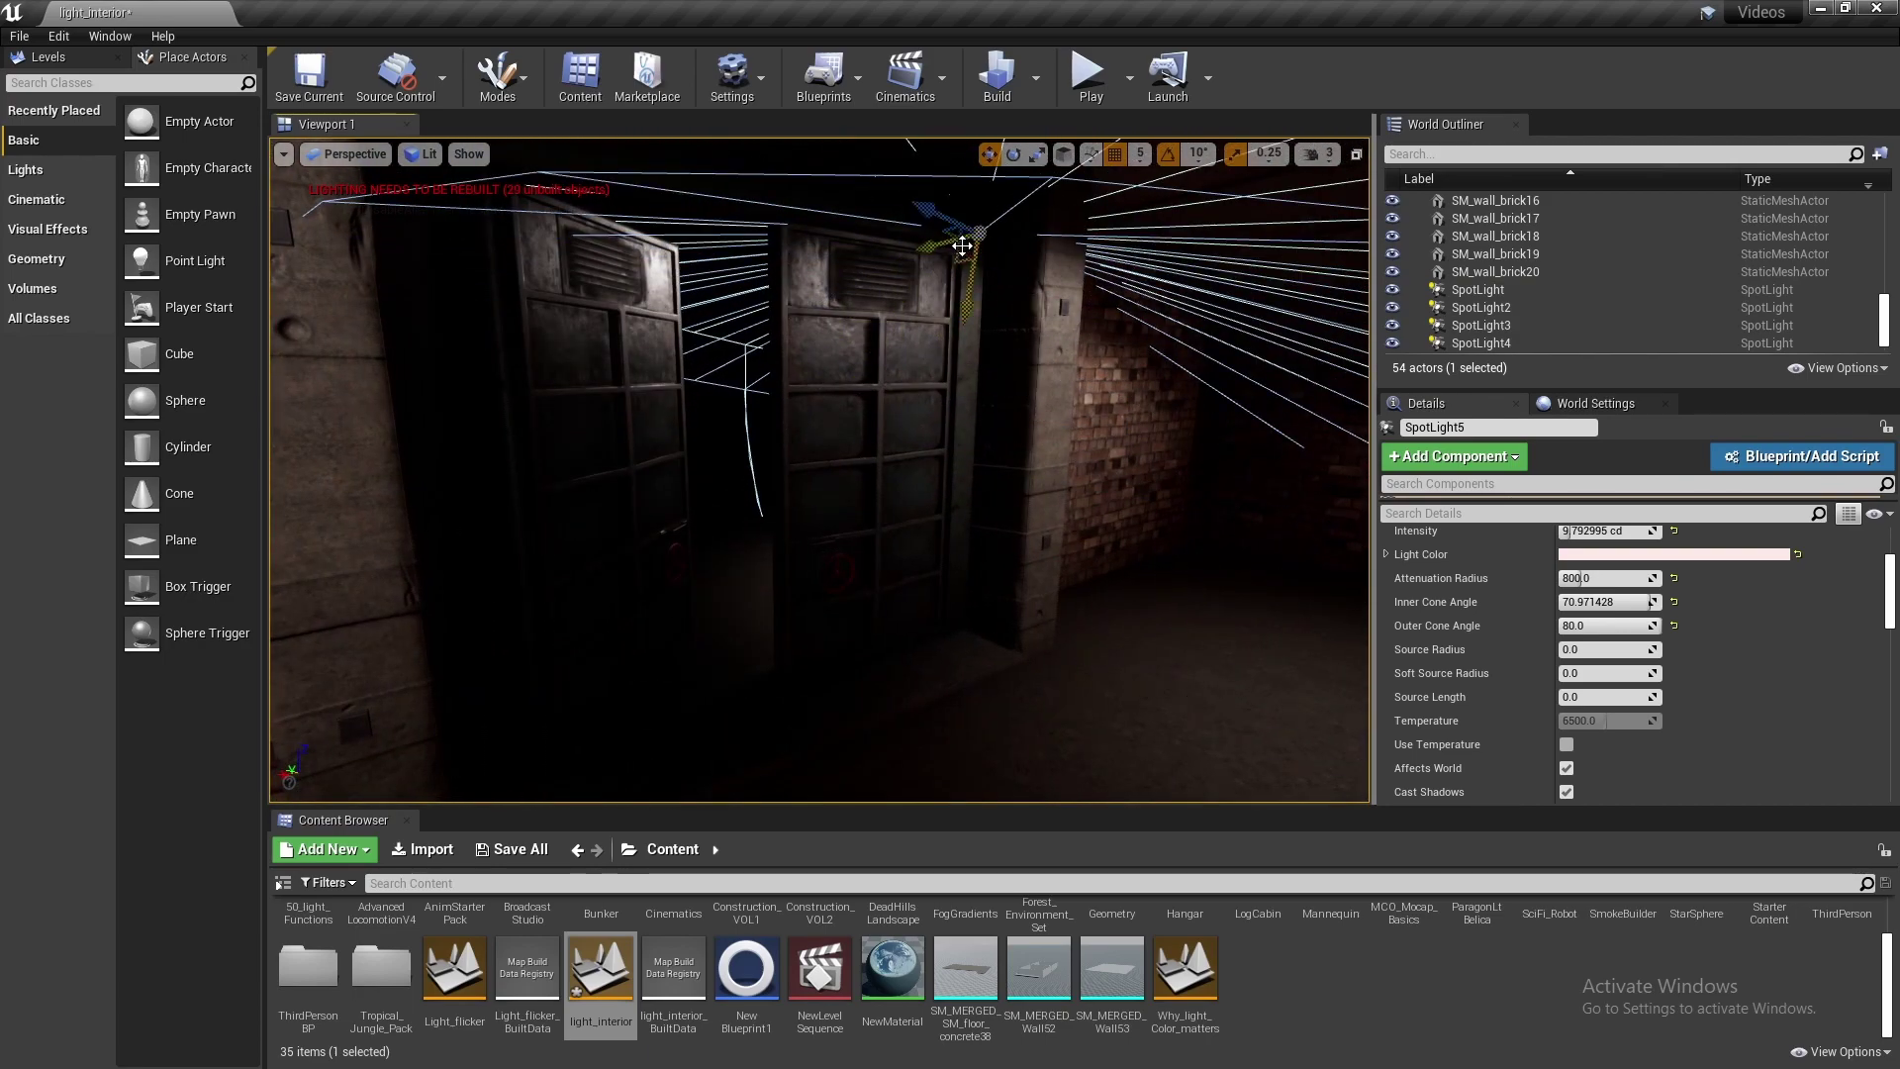
Open the SM_door_case_a mesh from the doorway, check its Light Map Resolution, and minimize the mesh editor
right_click_drag(962, 245, 956, 297)
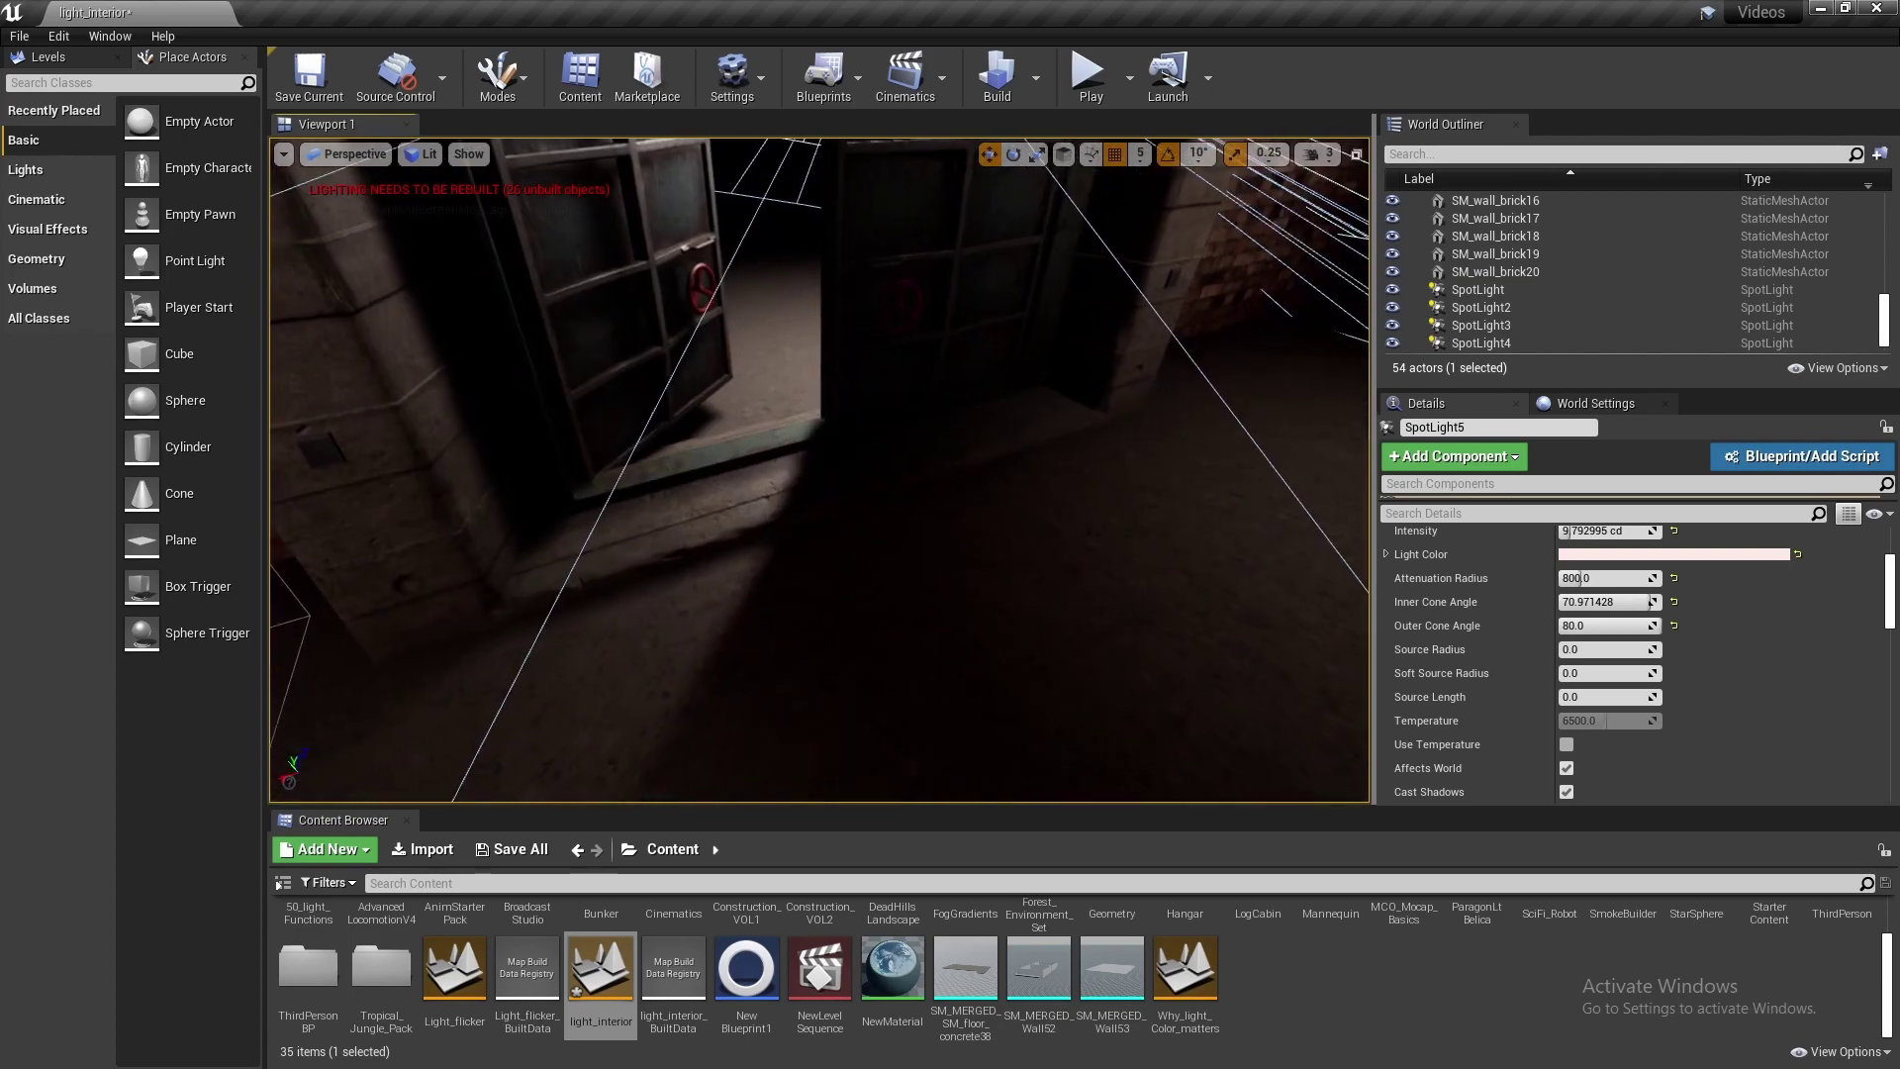
left_click(791, 471)
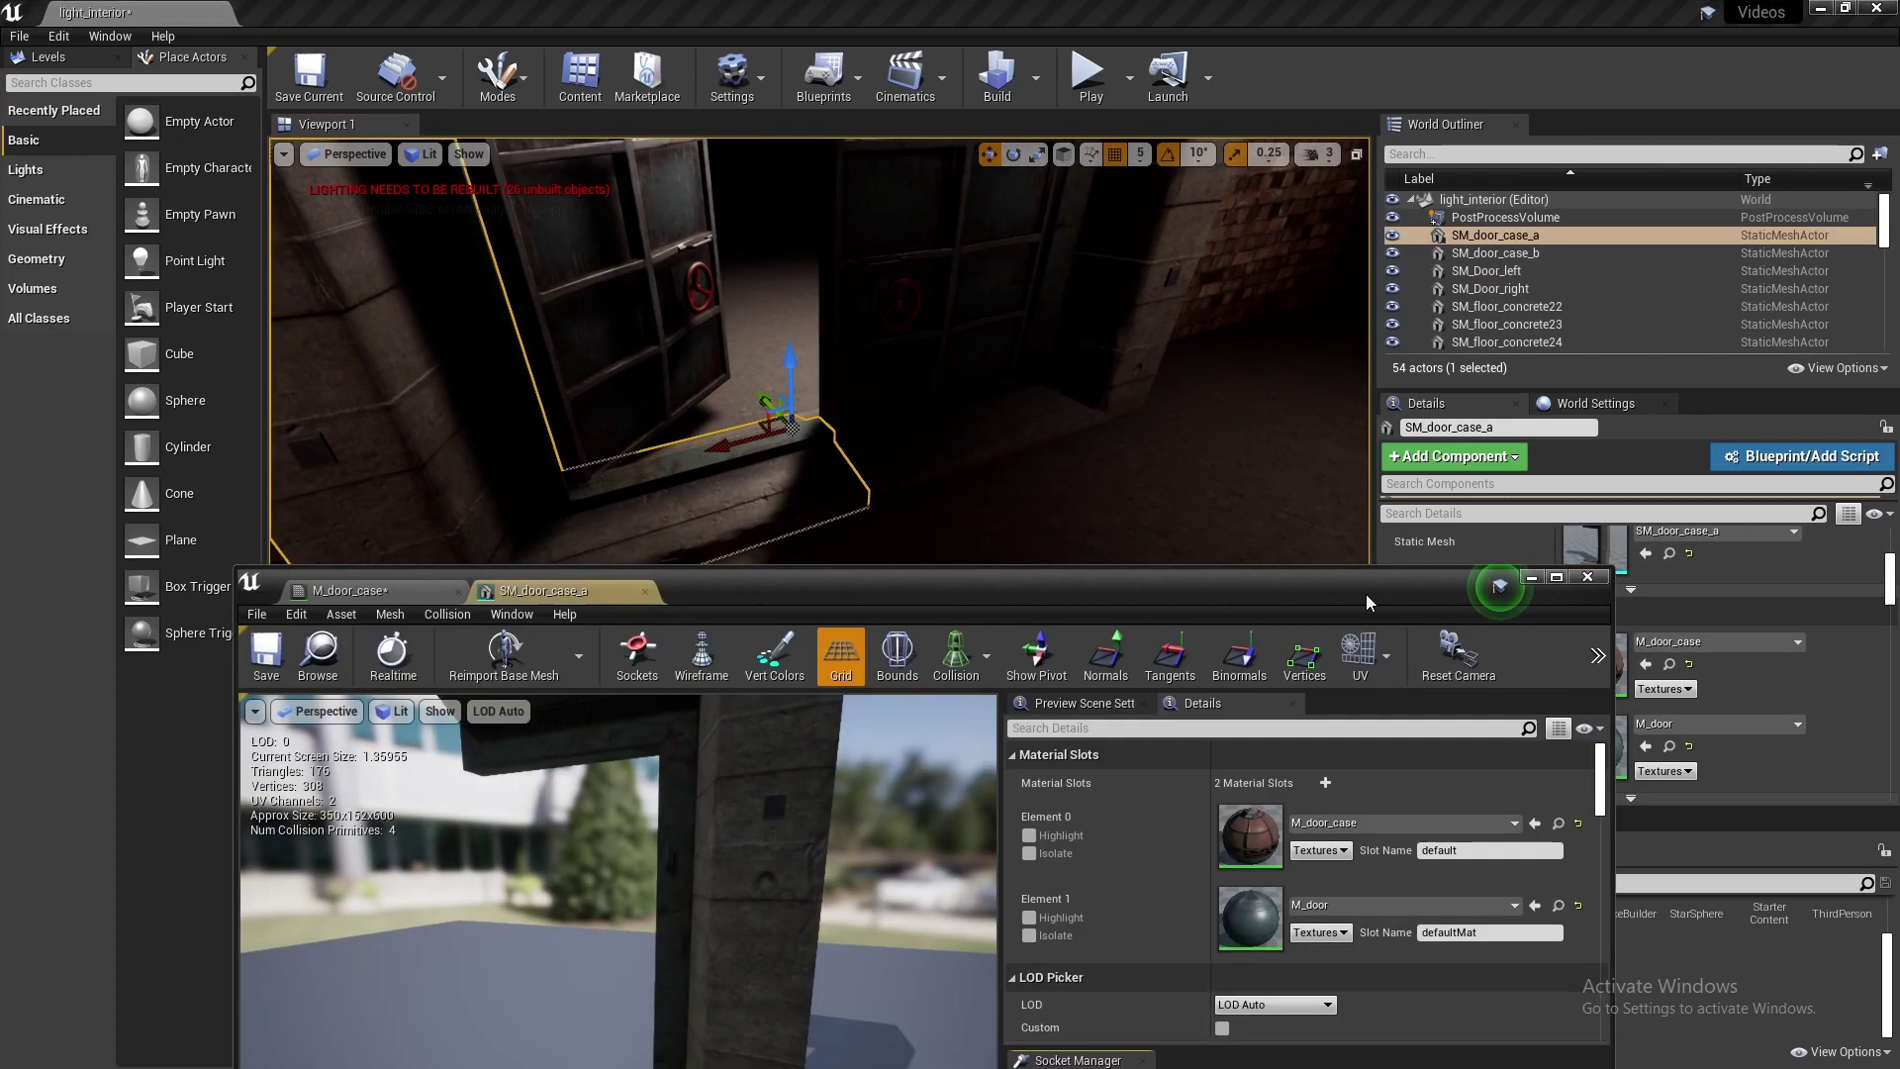
scroll(1207, 594, "down", 10)
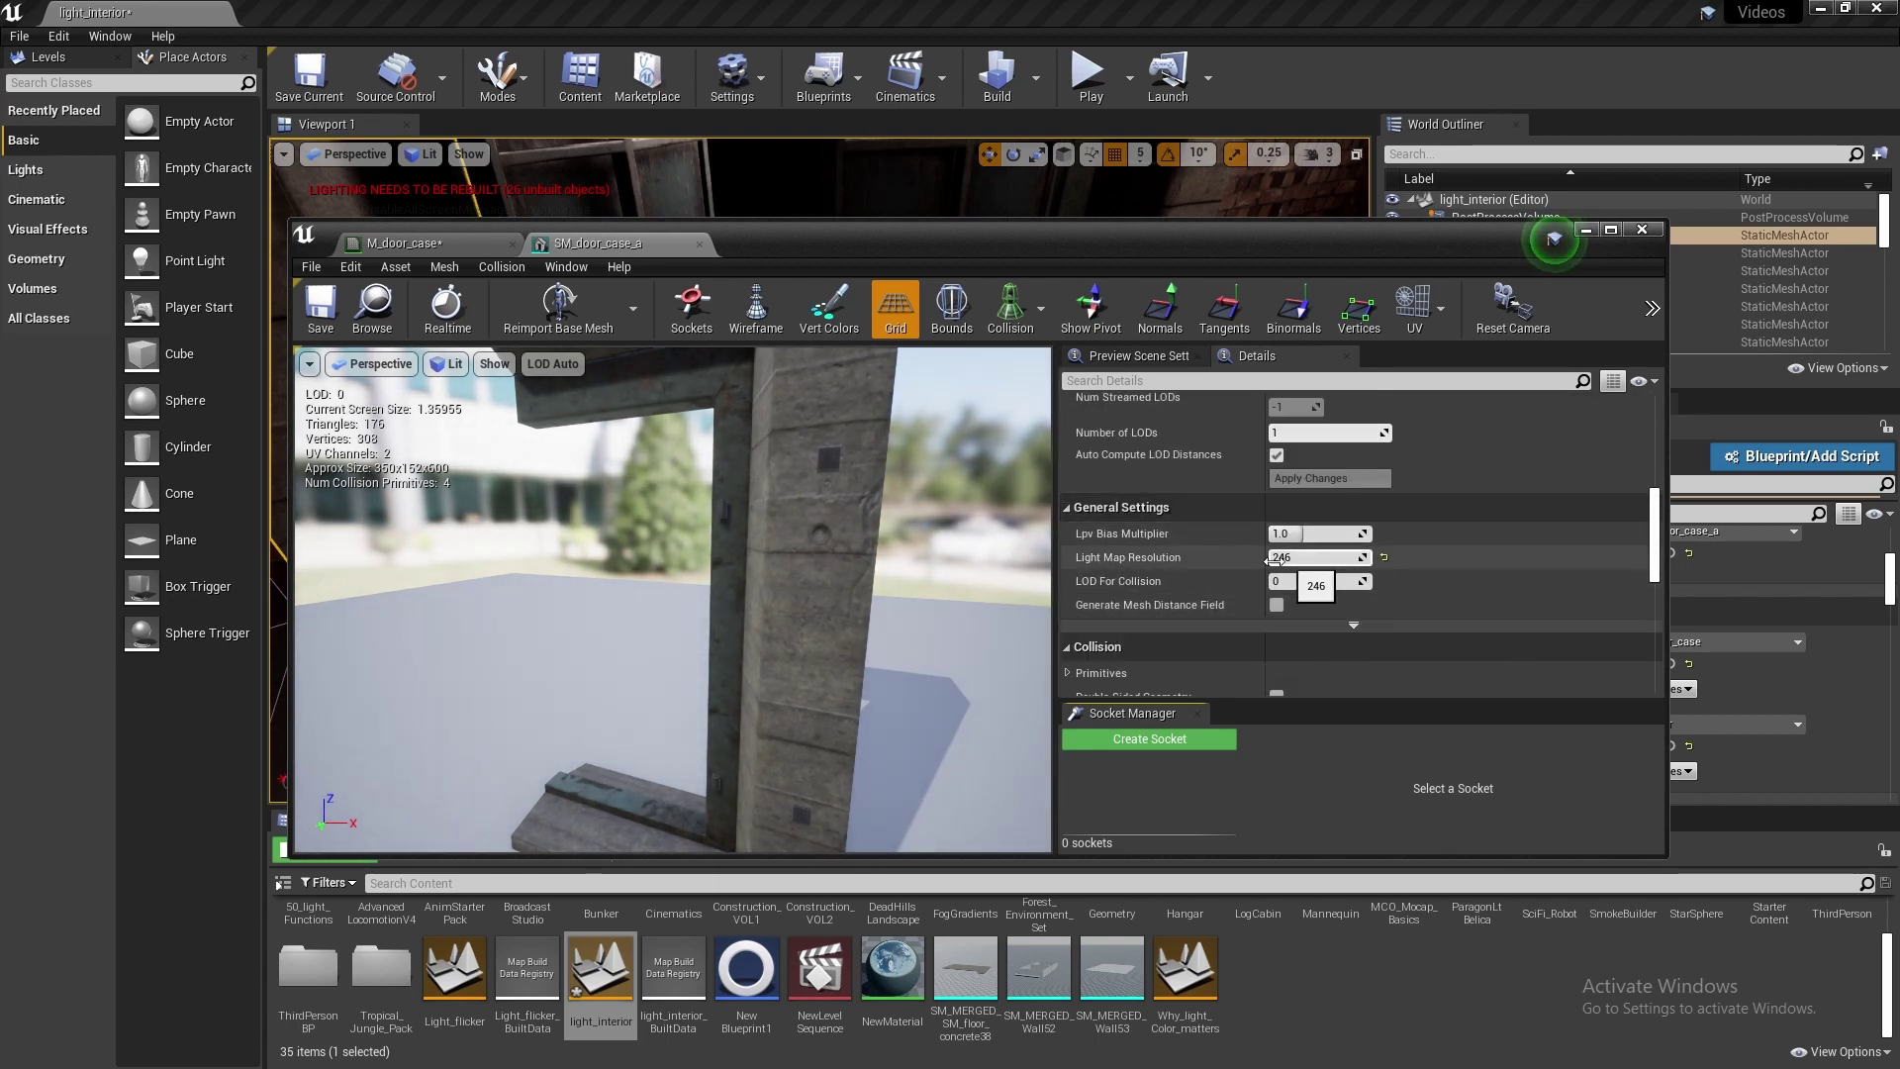
left_click(1583, 237)
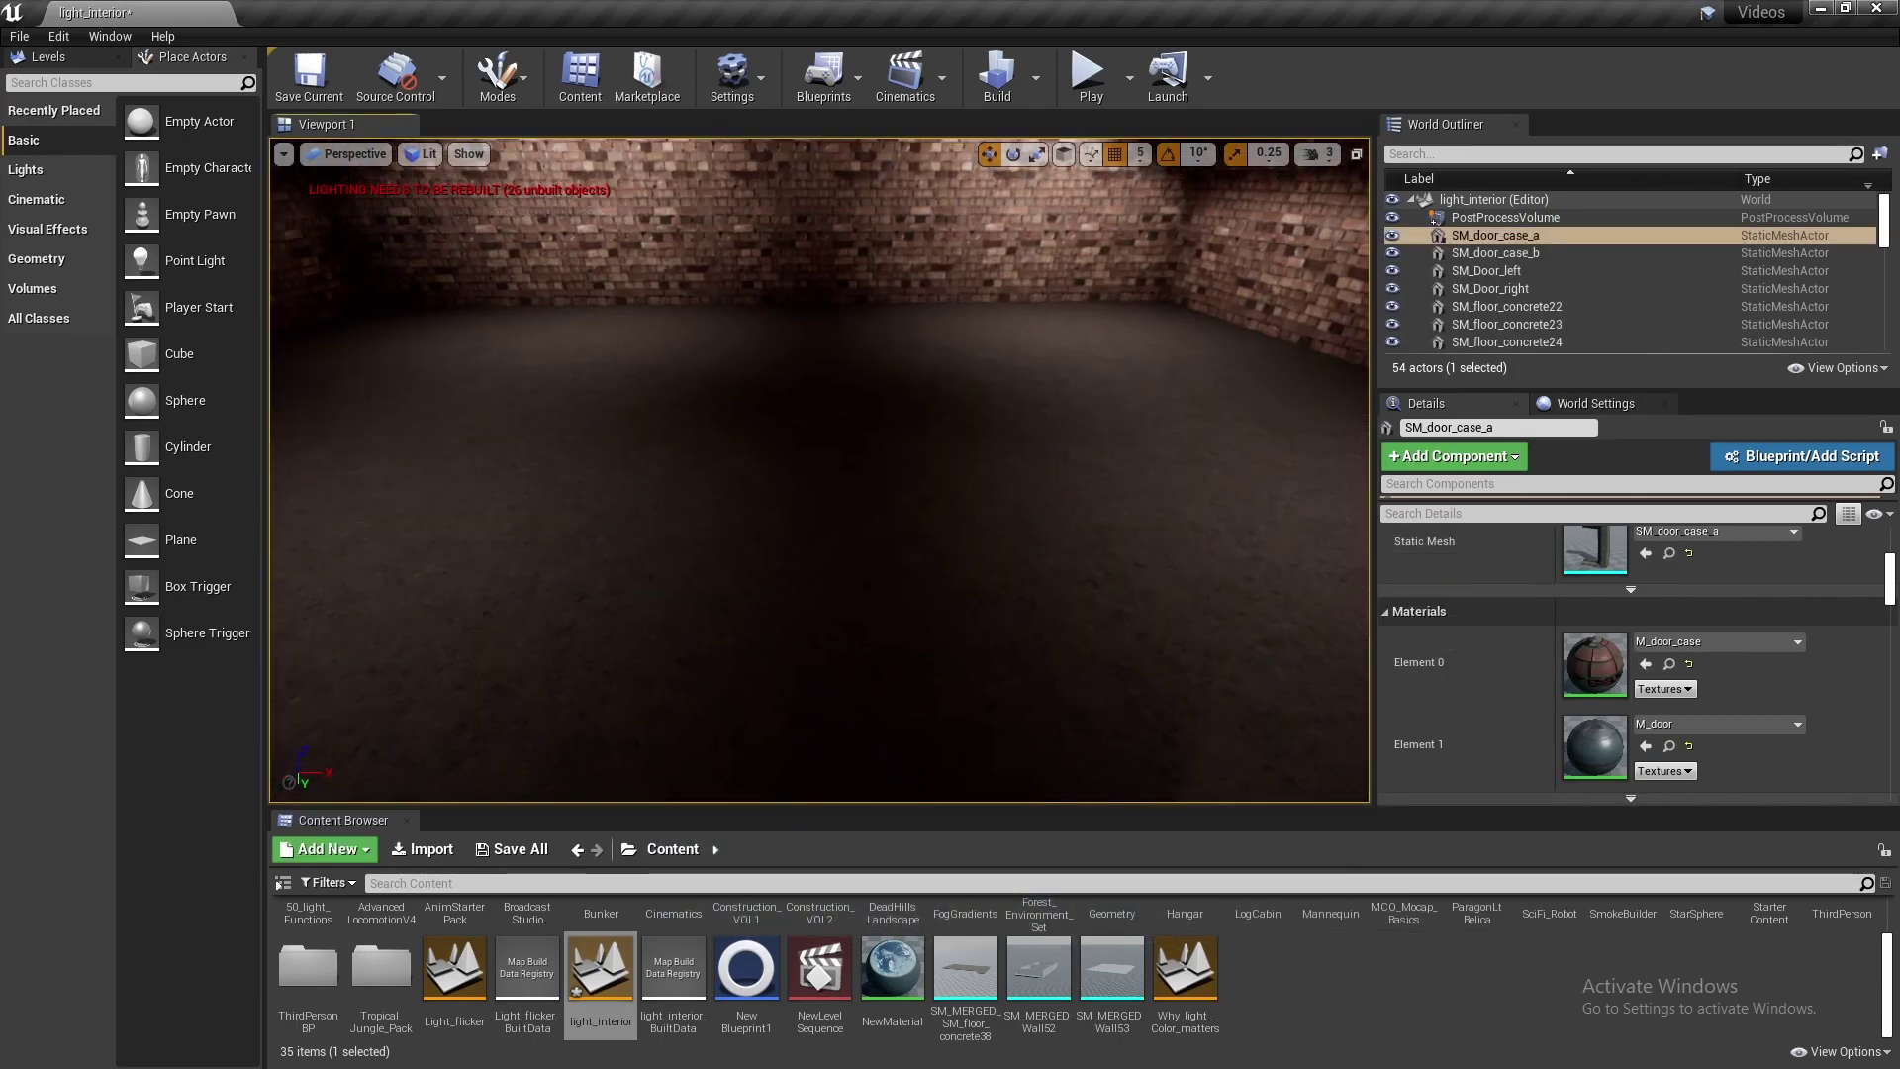
Duplicate the spot light in front of the door and move the copy to another spot in the room
right_click_drag(913, 463, 802, 425)
left_click(913, 464)
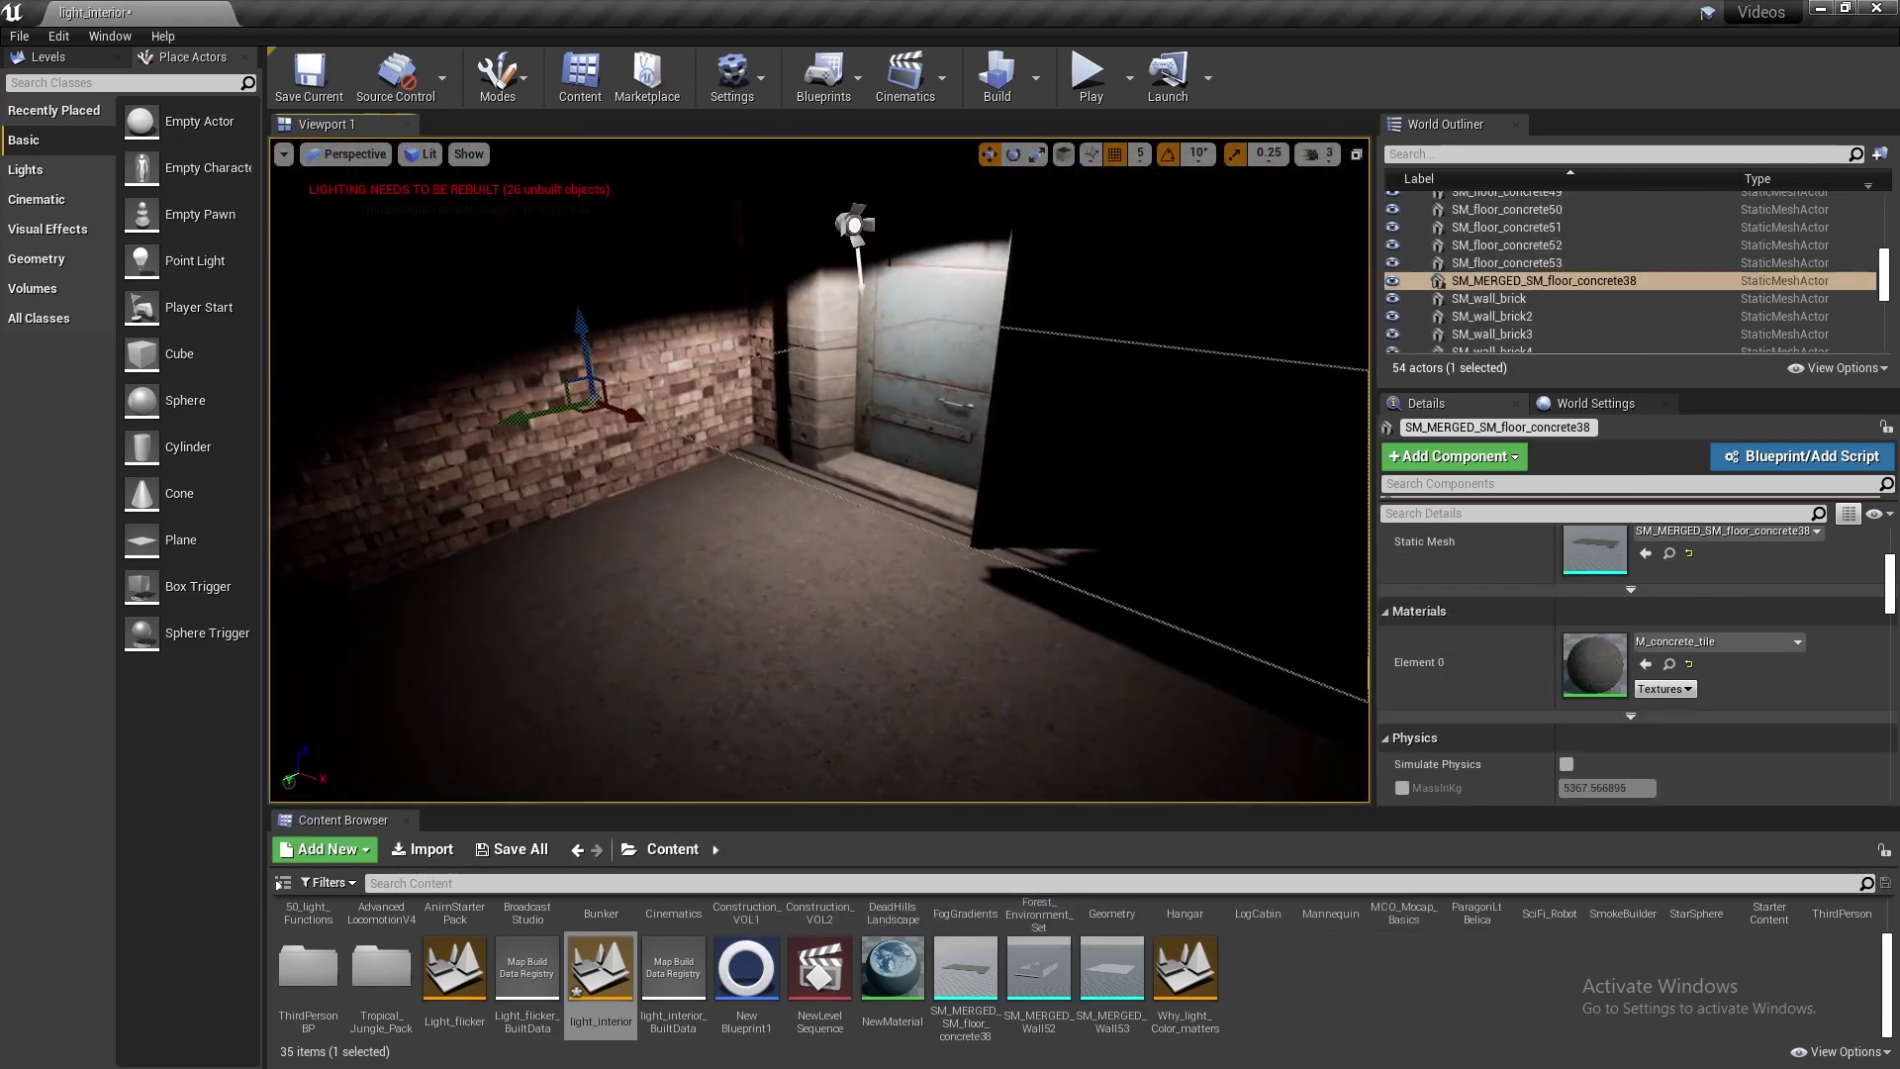
left_click(846, 224)
left_click_drag(800, 225, 284, 200)
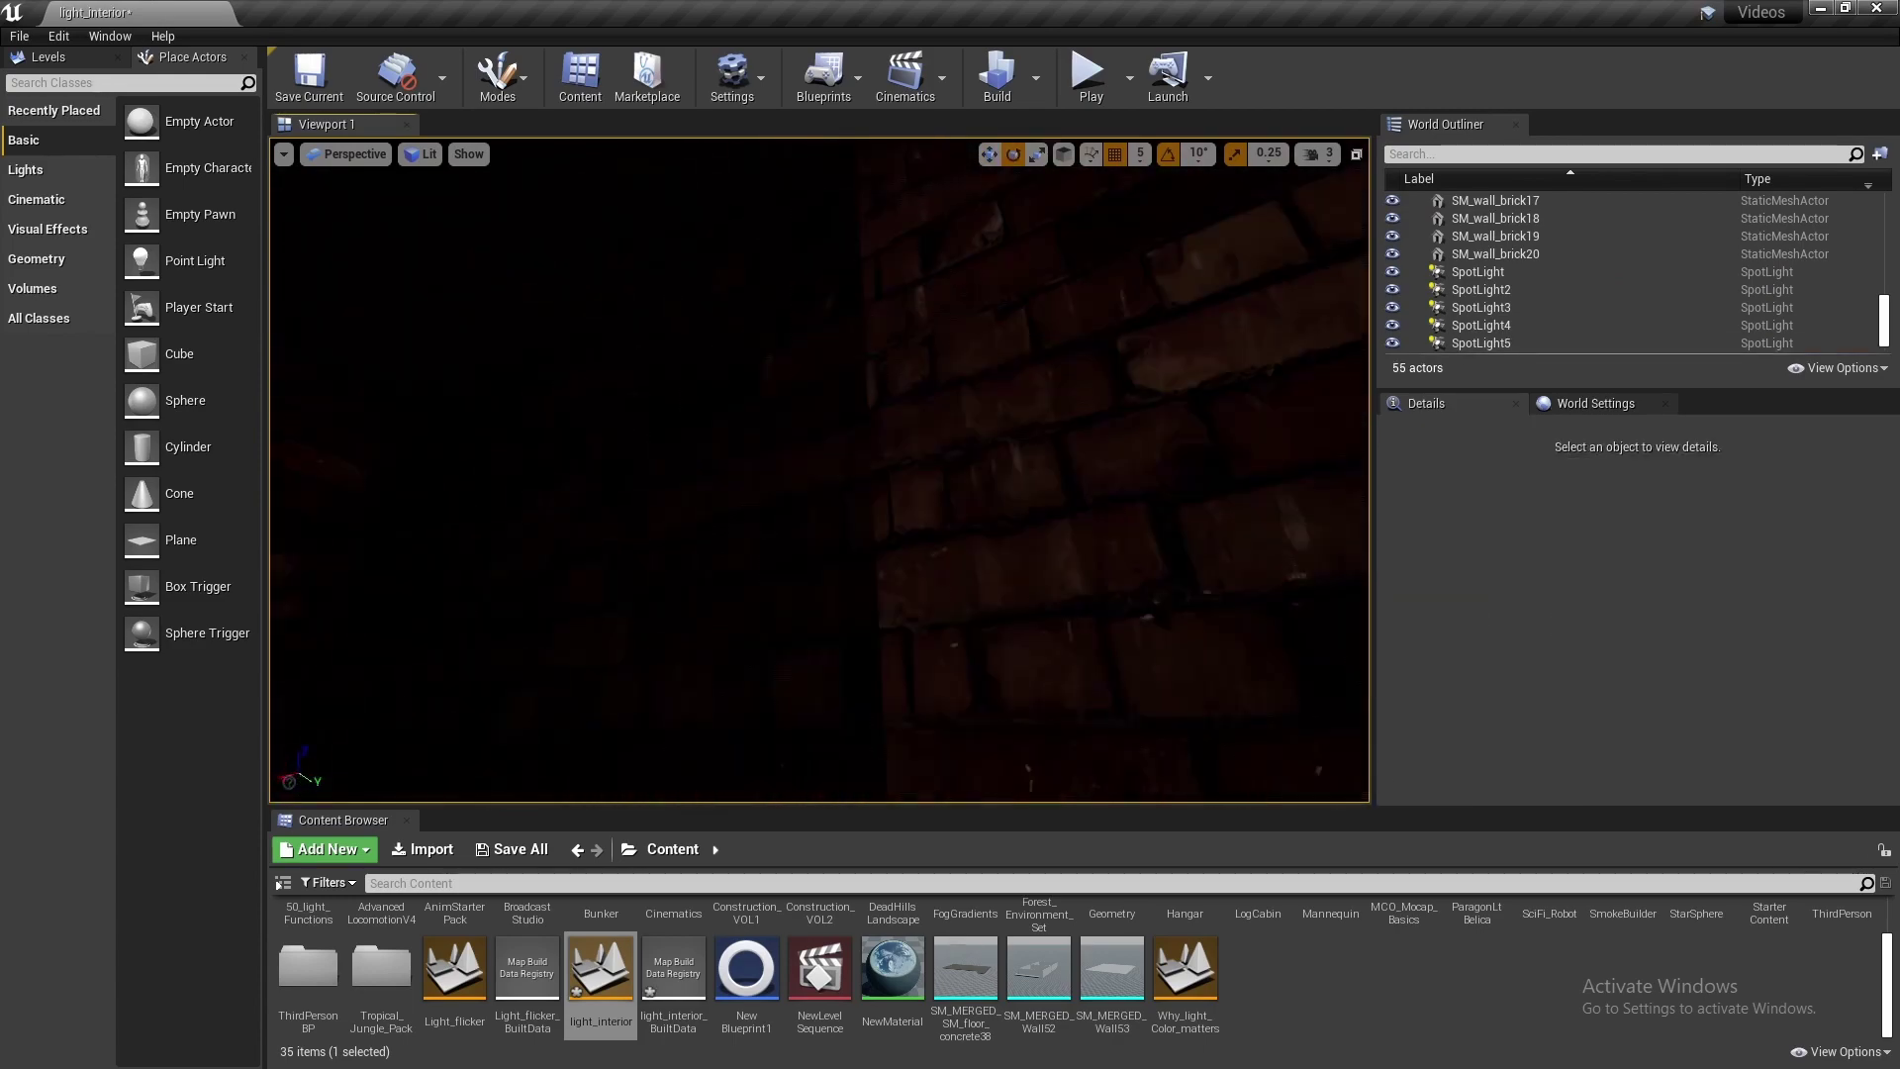
Merge the six brick walls SM_wall_brick15 to SM_wall_brick20 into one static mesh, saved in the Content folder under the suggested name
key("alt+3")
key("alt+4")
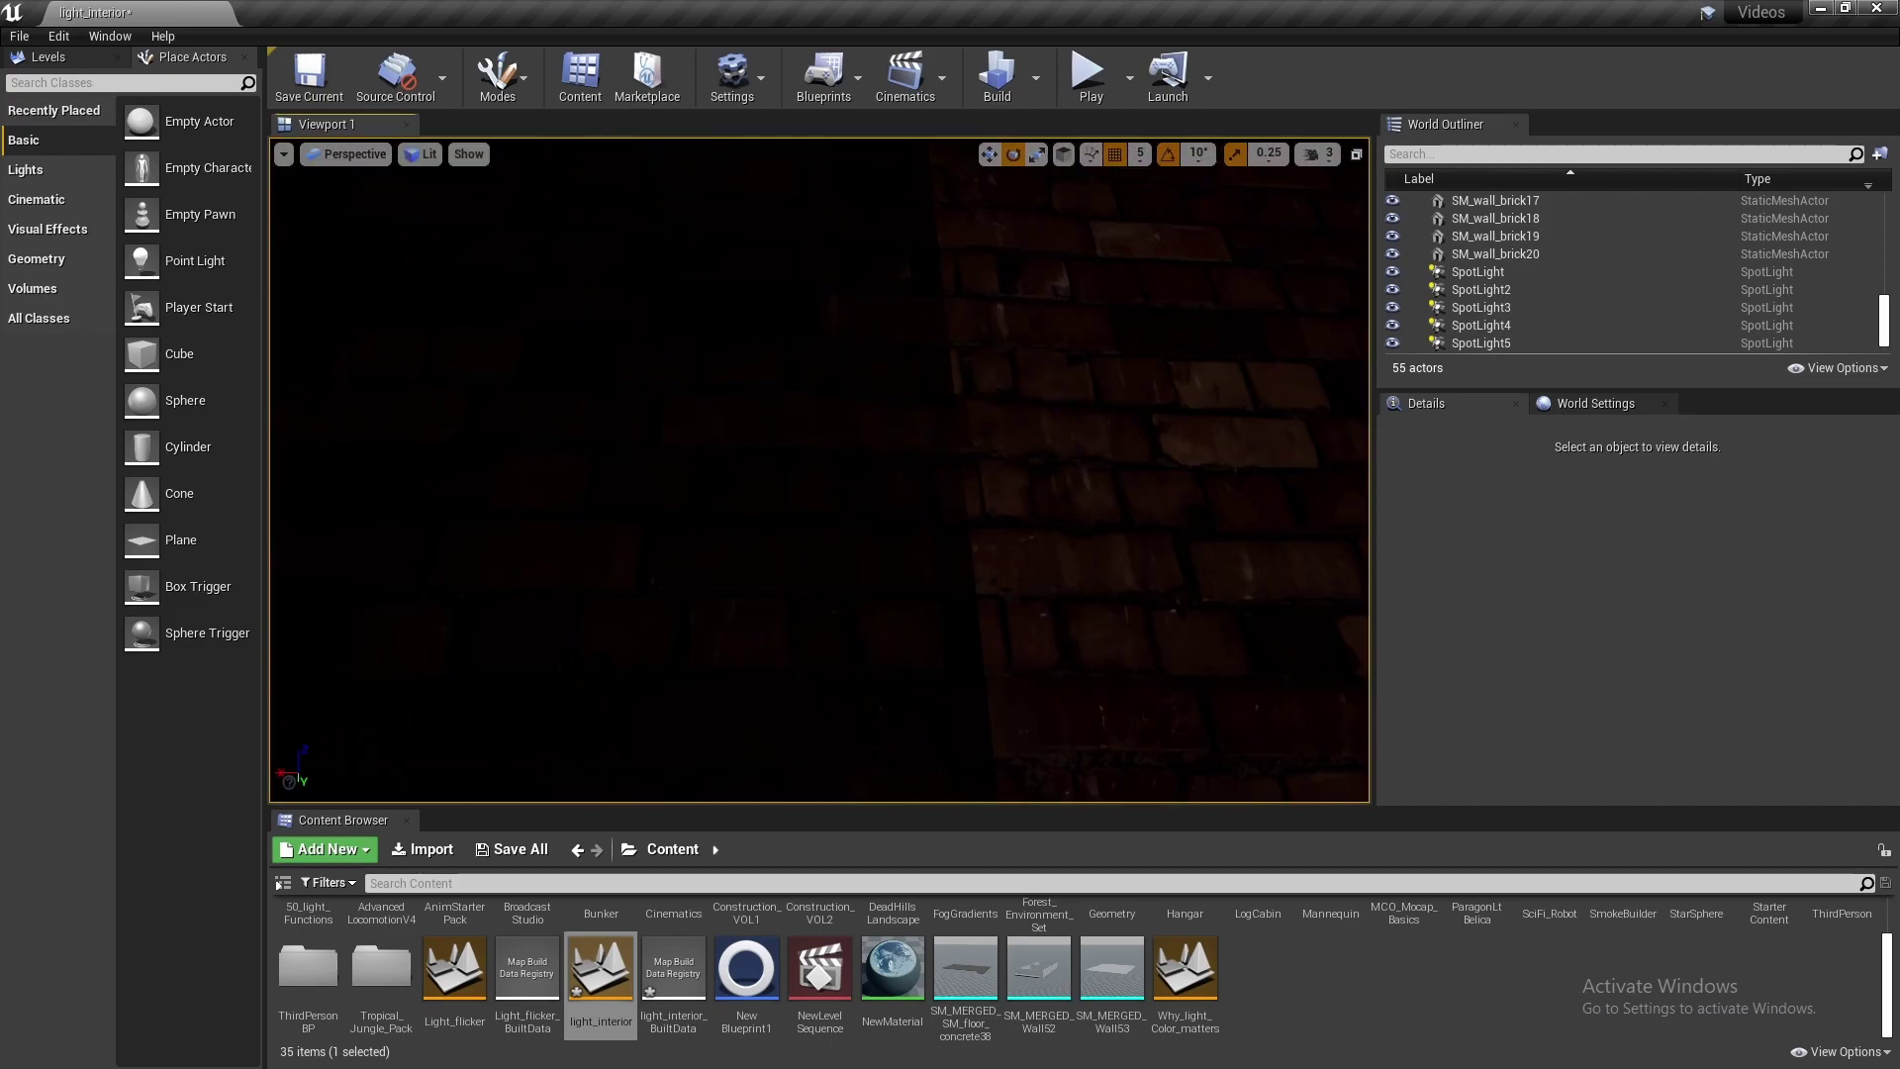
key("s")
right_click_drag(819, 470, 876, 534)
mouse_move(819, 470)
right_mouse_down()
mouse_move(871, 473)
mouse_move(820, 471)
right_mouse_up()
key("w")
left_click(872, 465)
left_click(594, 455, "ctrl")
right_click_drag(594, 455, 593, 455)
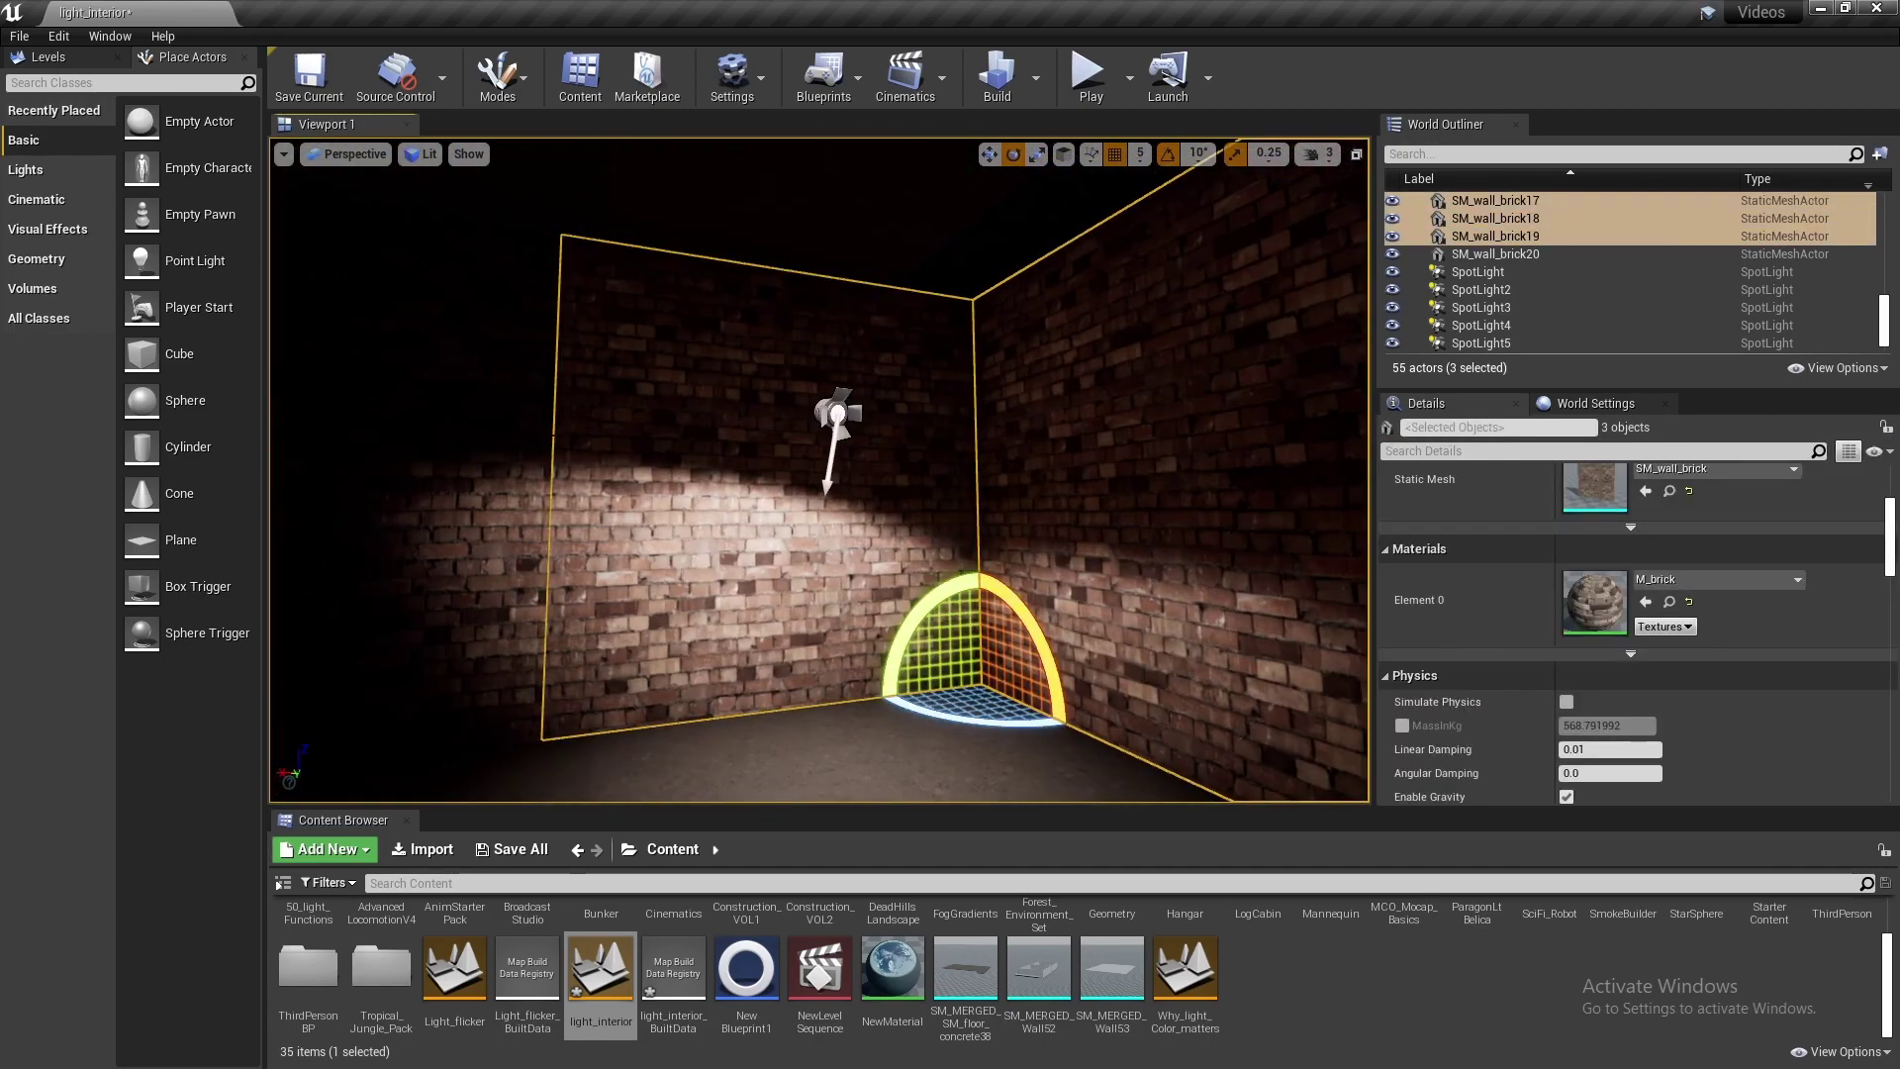
left_click(475, 475, "ctrl")
right_click_drag(476, 475, 475, 475)
left_click(792, 466, "ctrl")
right_click_drag(820, 470, 819, 470)
left_click(110, 37)
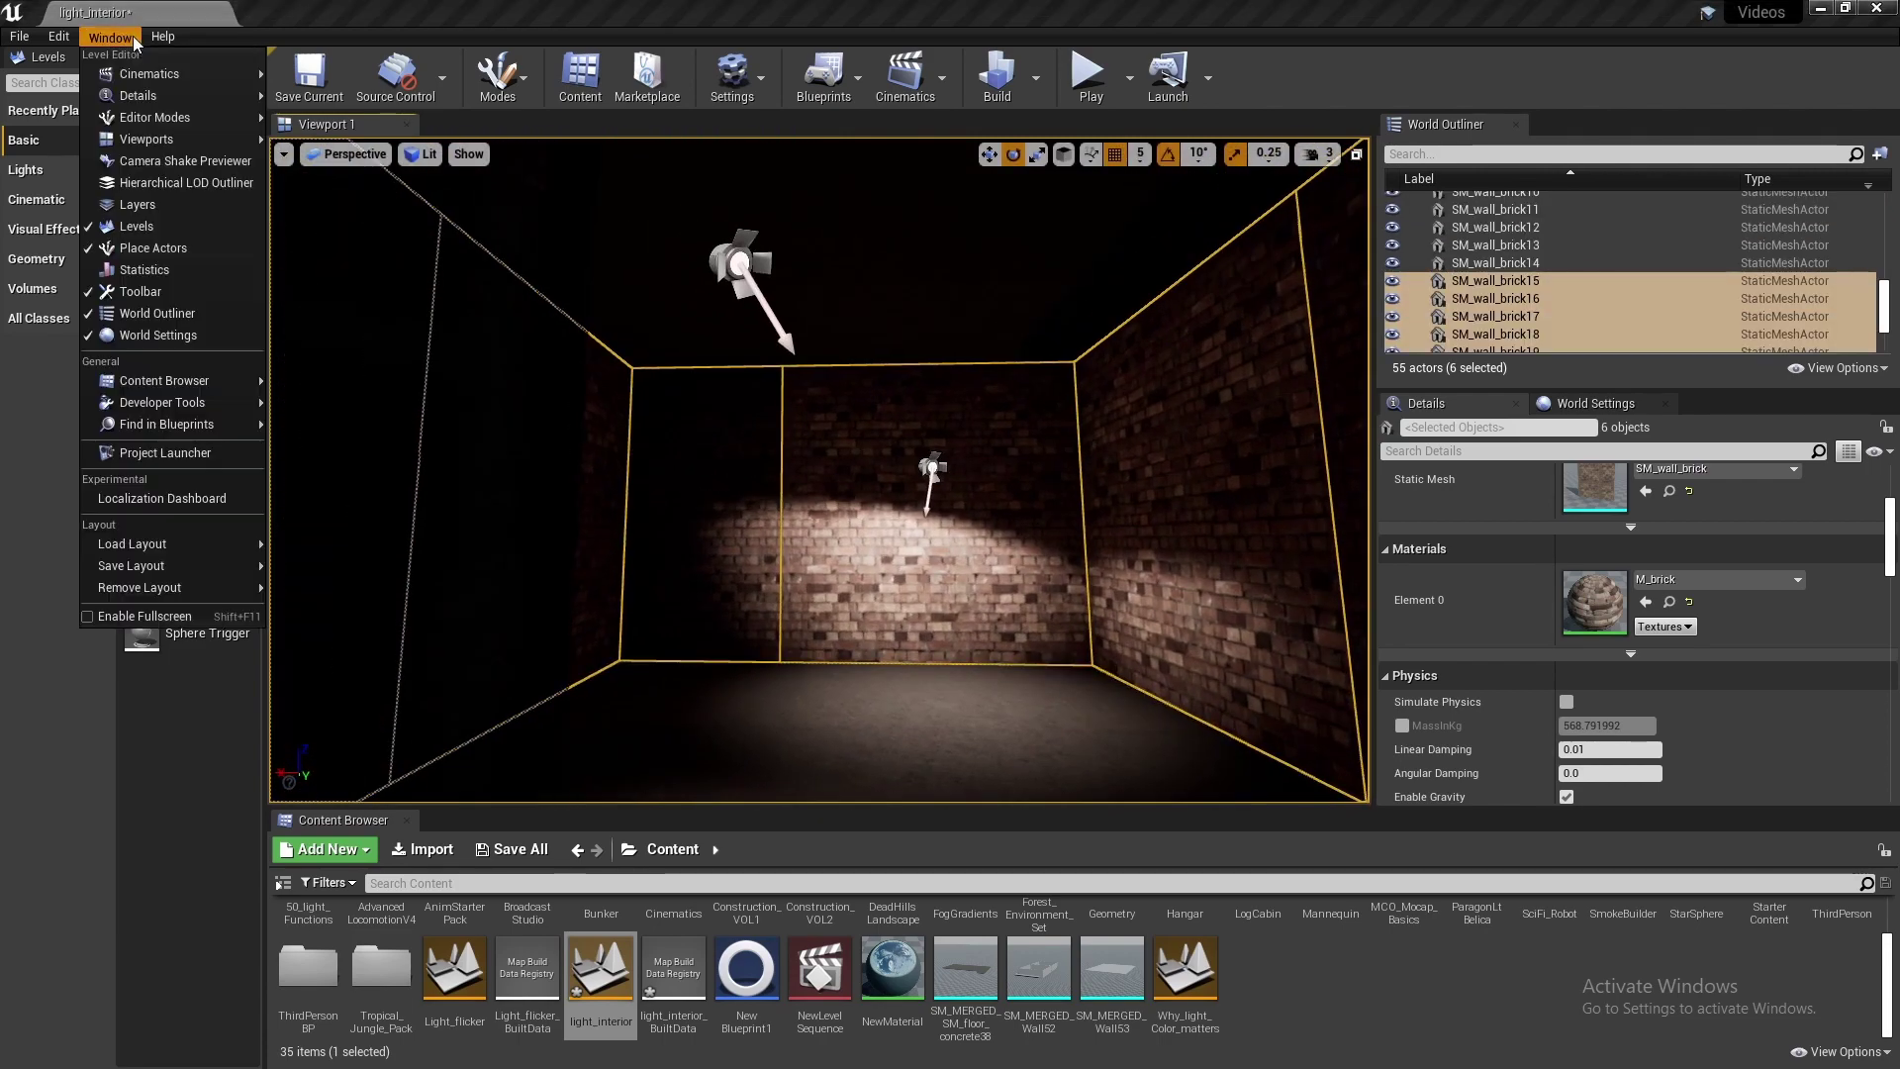
mouse_move(202, 411)
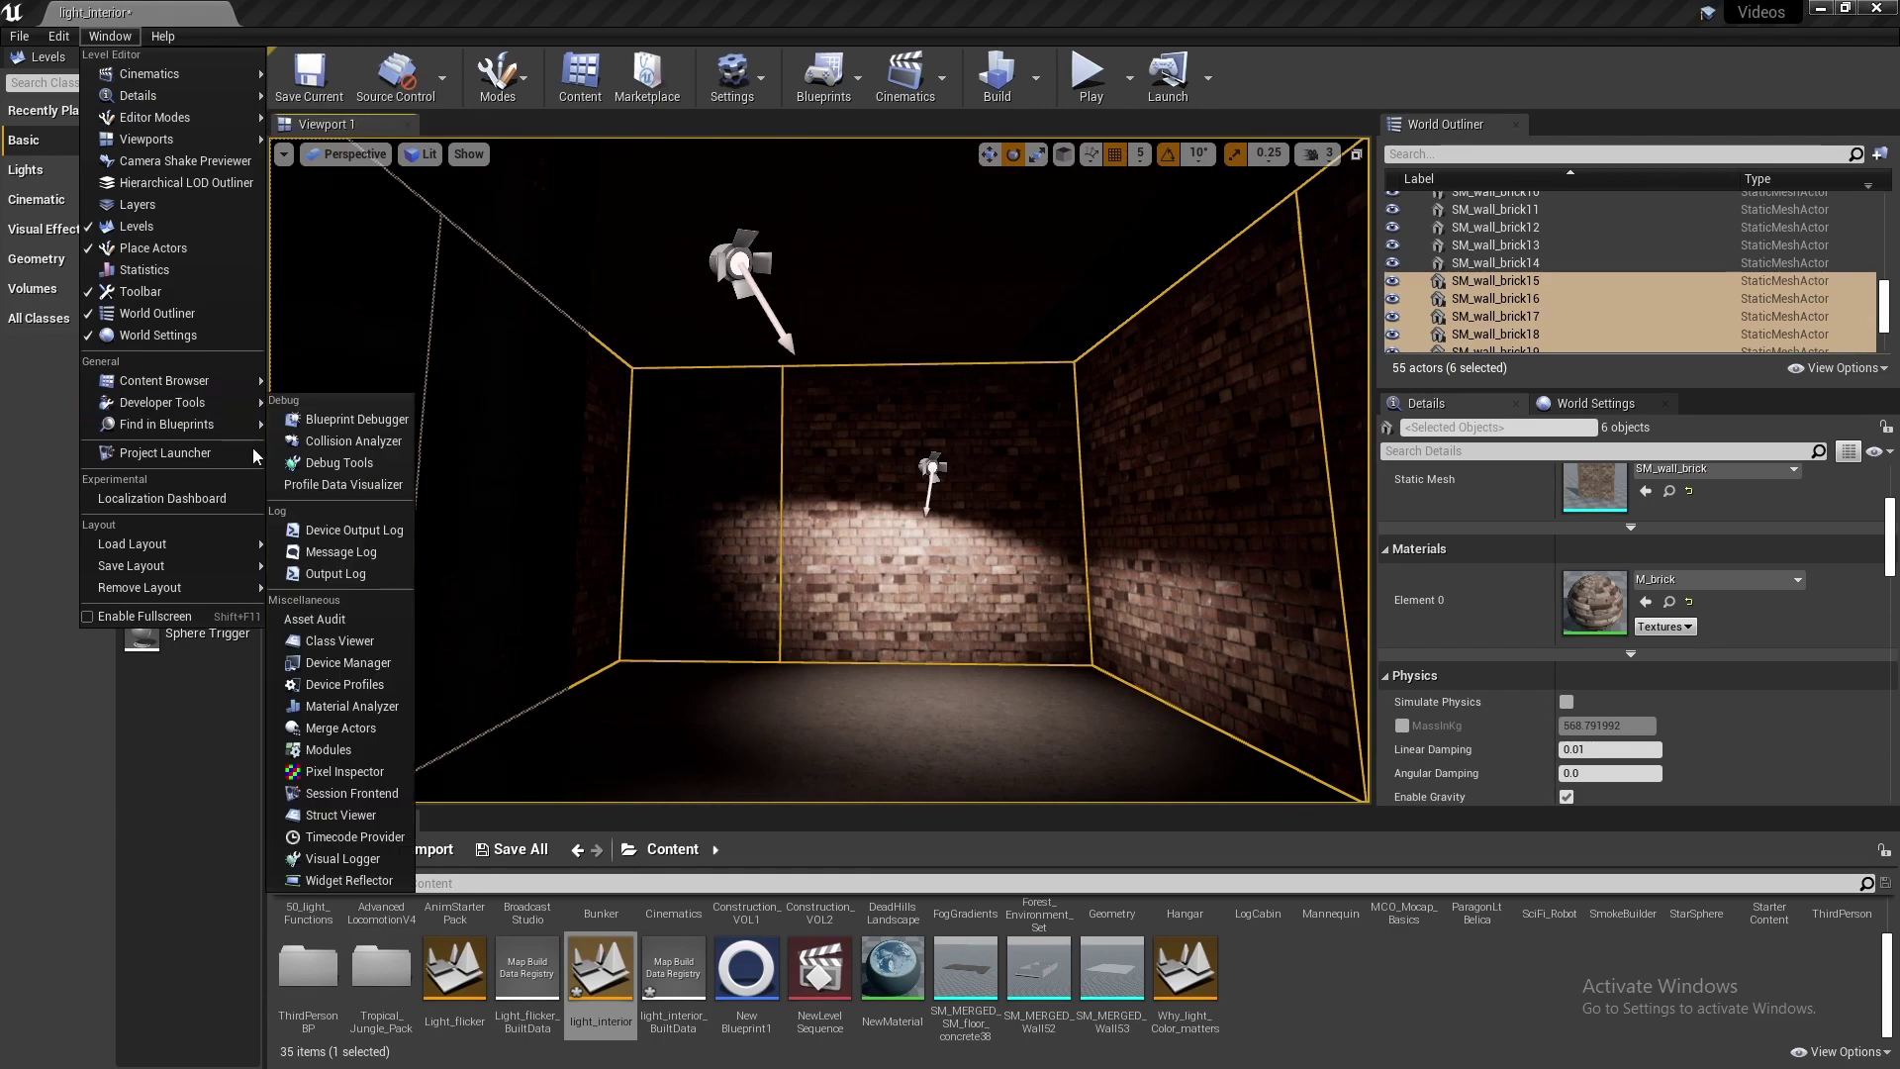
left_click(337, 731)
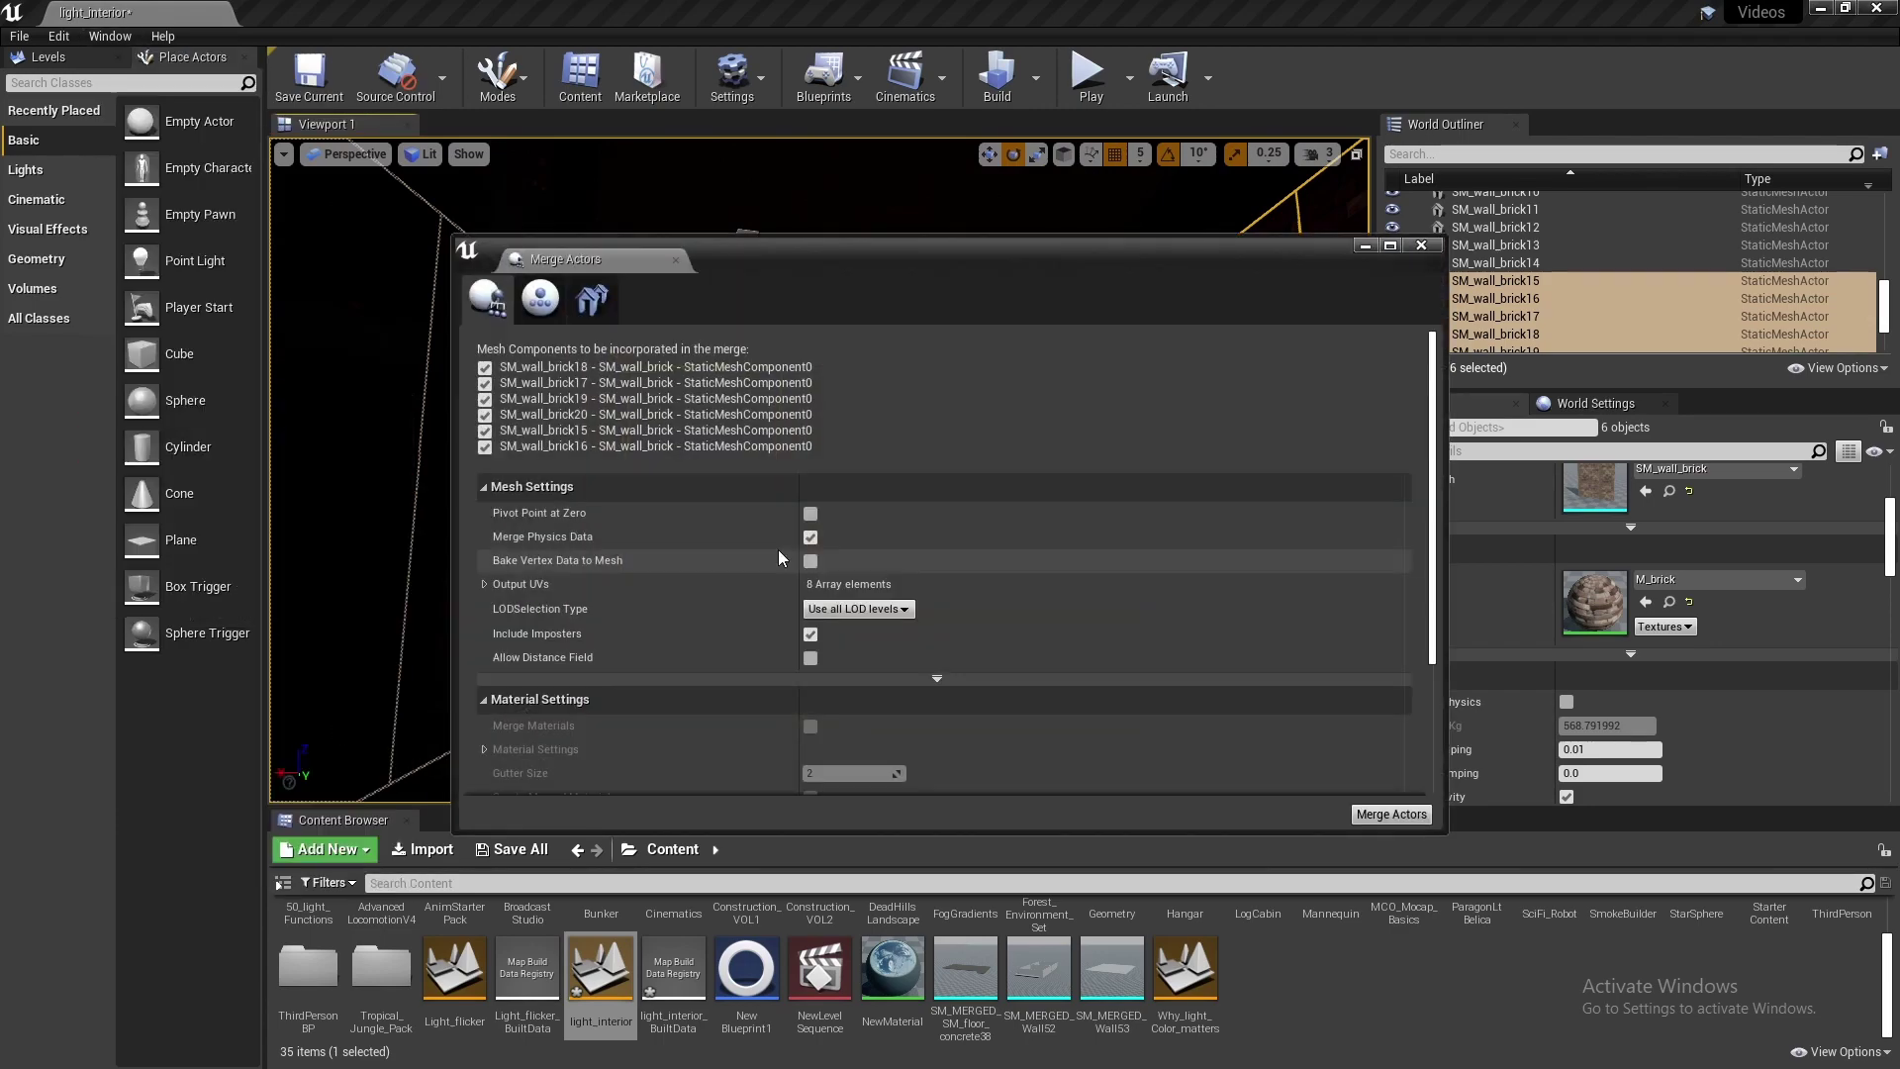
left_click(1372, 814)
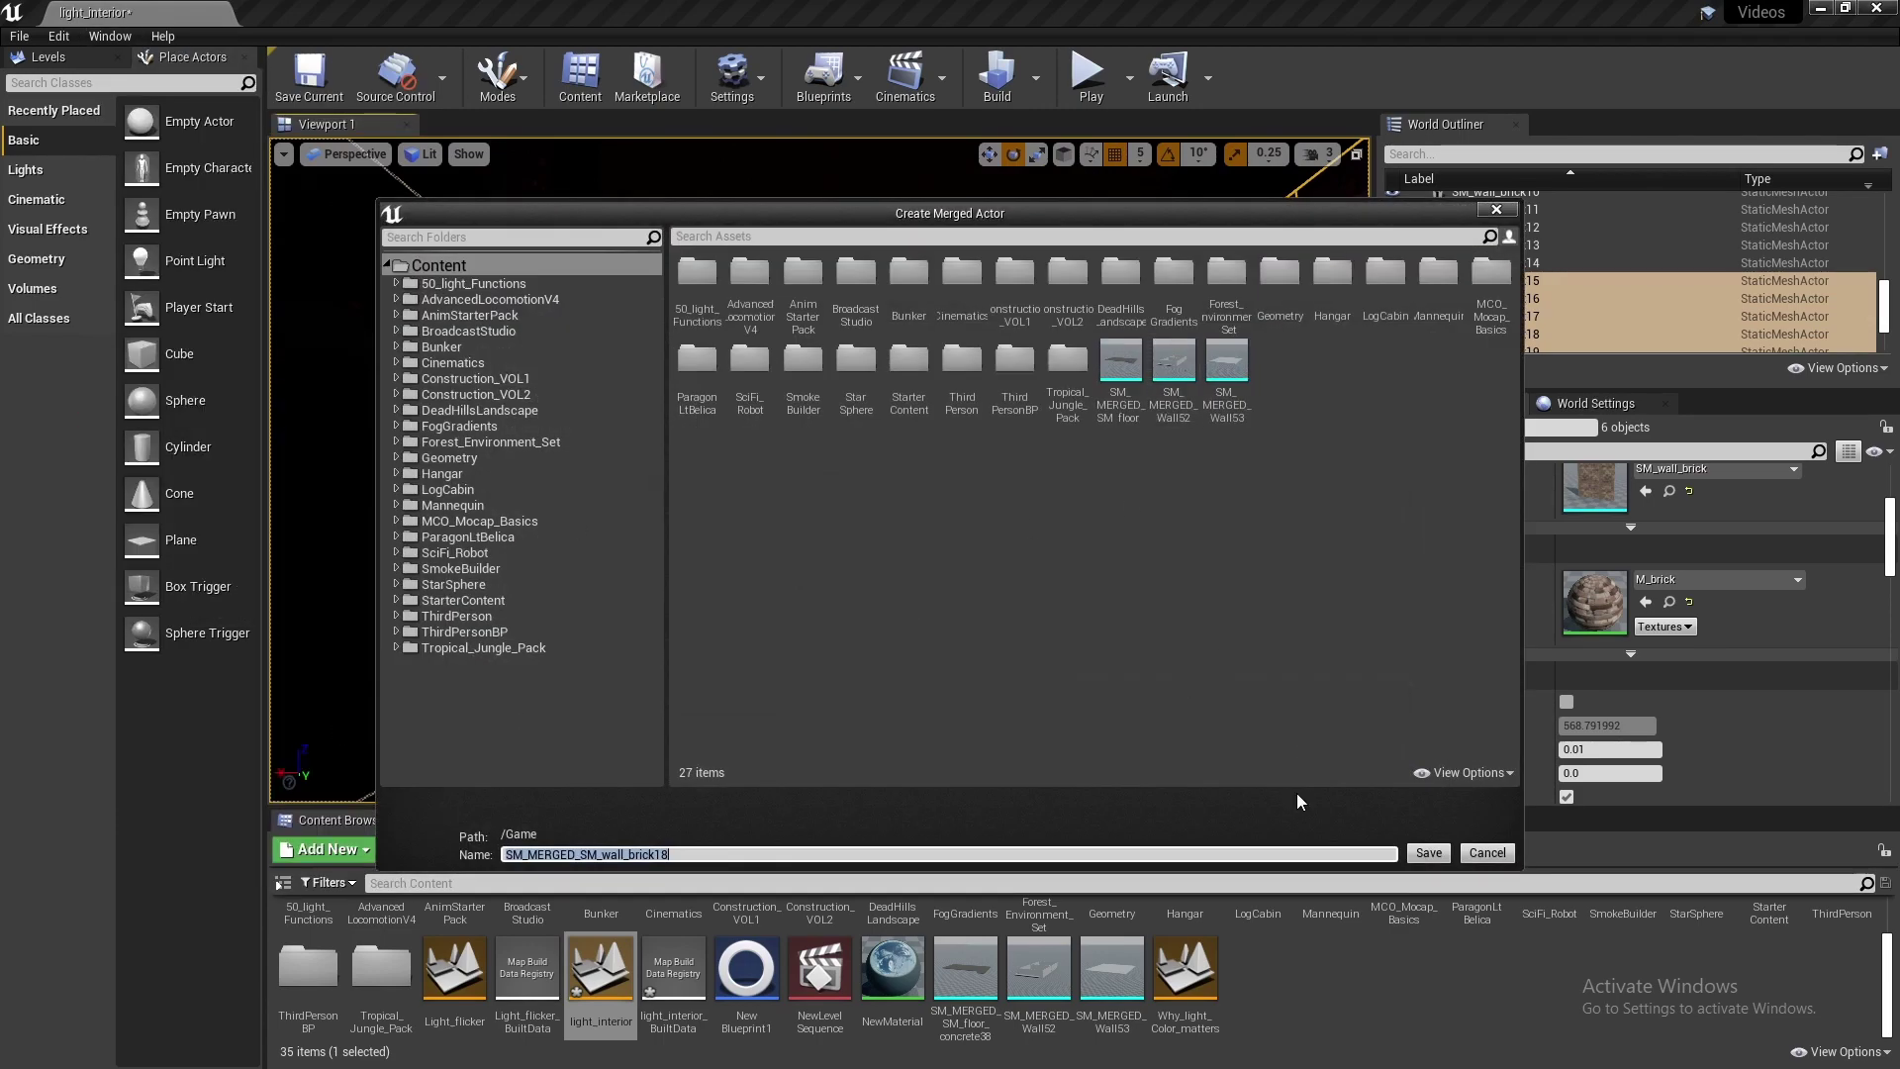
left_click(1435, 860)
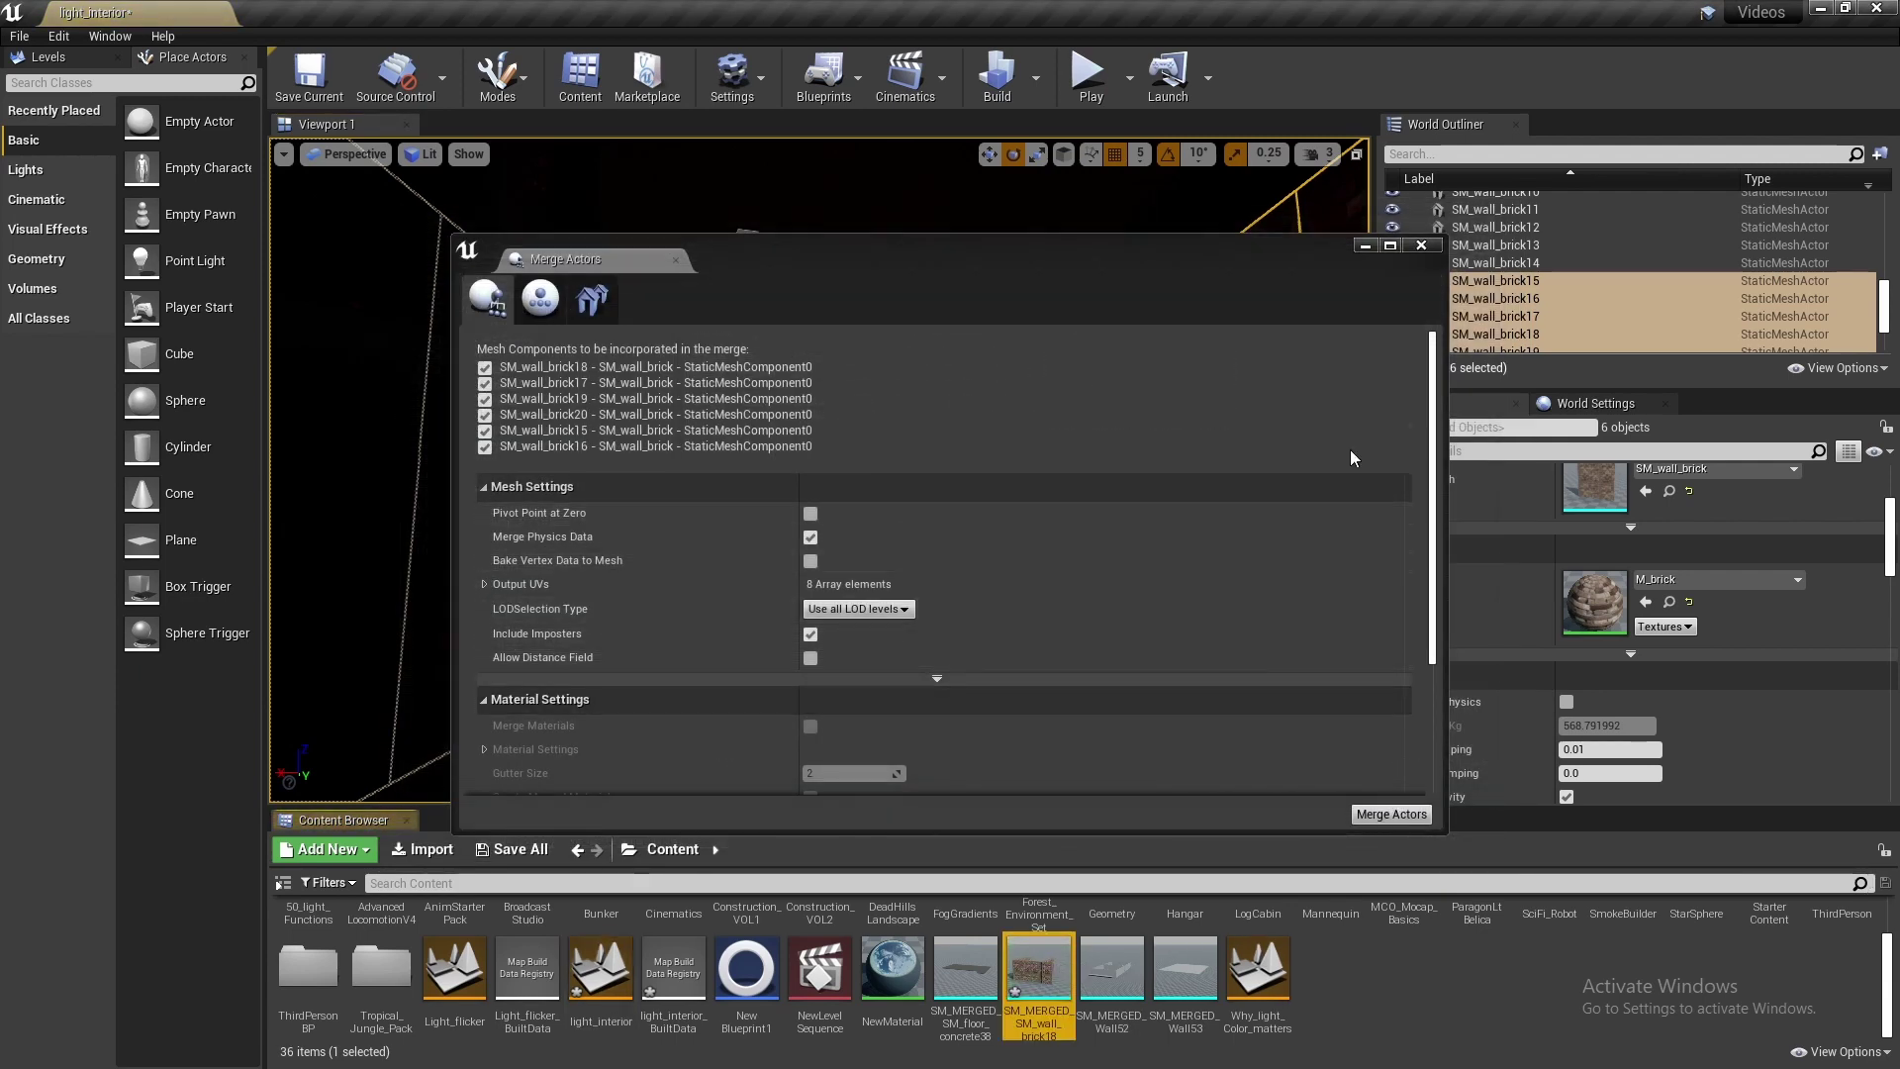
left_click(1422, 246)
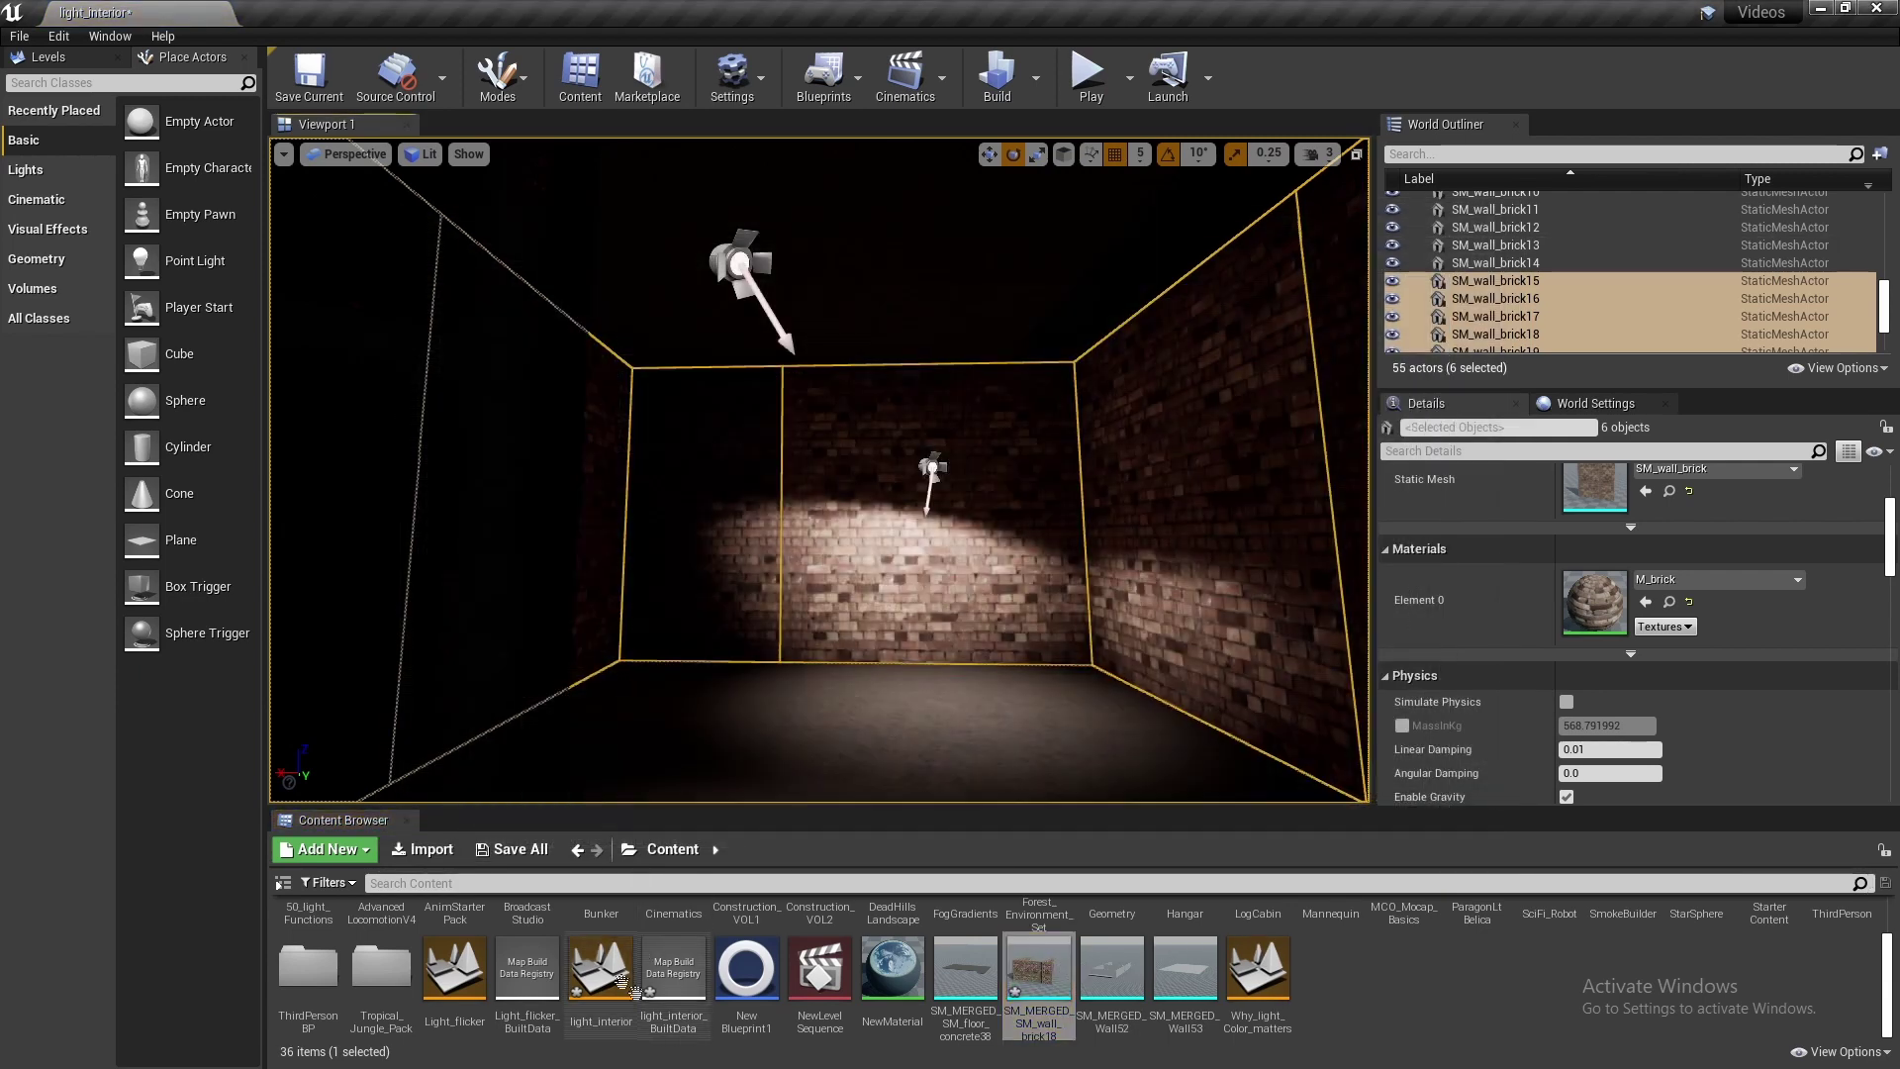
left_click_drag(1074, 978, 1245, 818)
left_click_drag(1064, 811, 1095, 761)
right_click_drag(1095, 761, 1227, 757)
key("Delete")
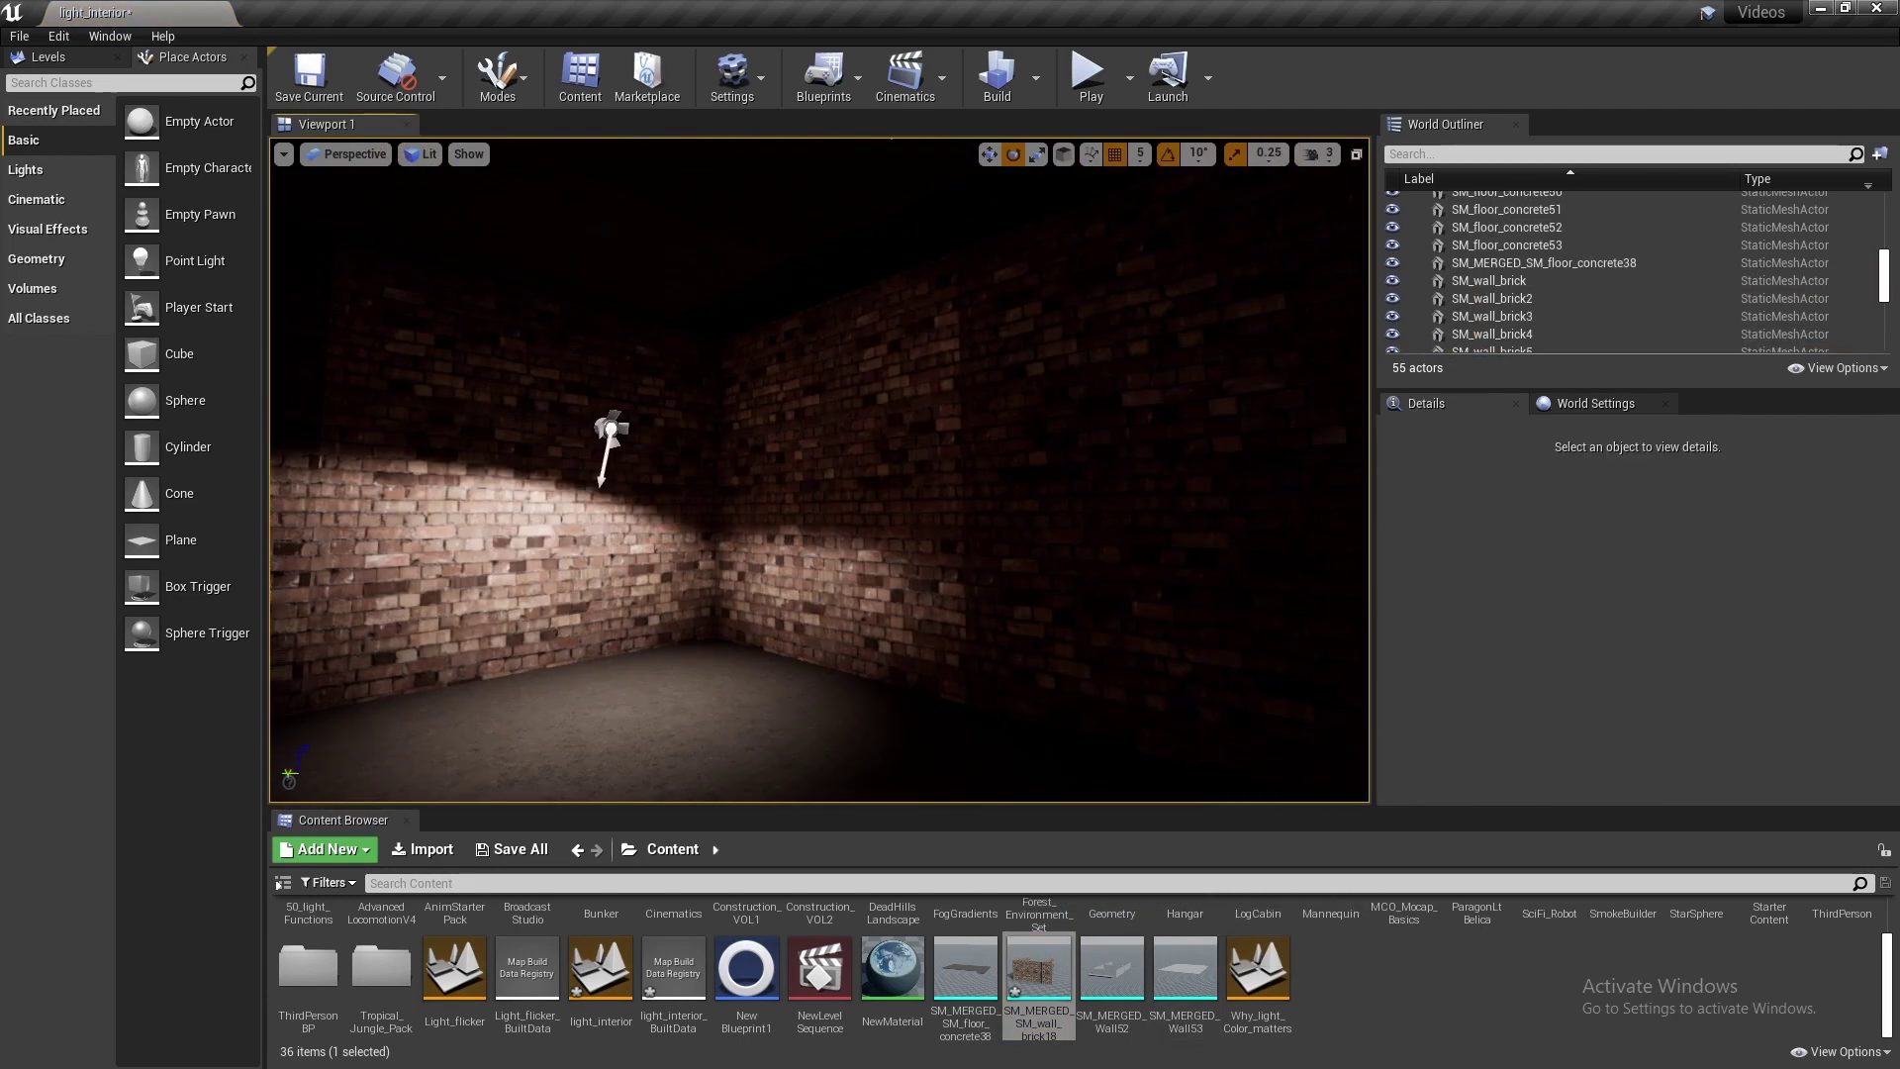
Delete the five original brick walls SM_wall_brick15, 16, 17, 19 and 20, keeping SM_wall_brick18
left_click(871, 594)
left_click(613, 594, "ctrl")
right_click_drag(613, 594, 297, 594)
left_click(1099, 584, "ctrl")
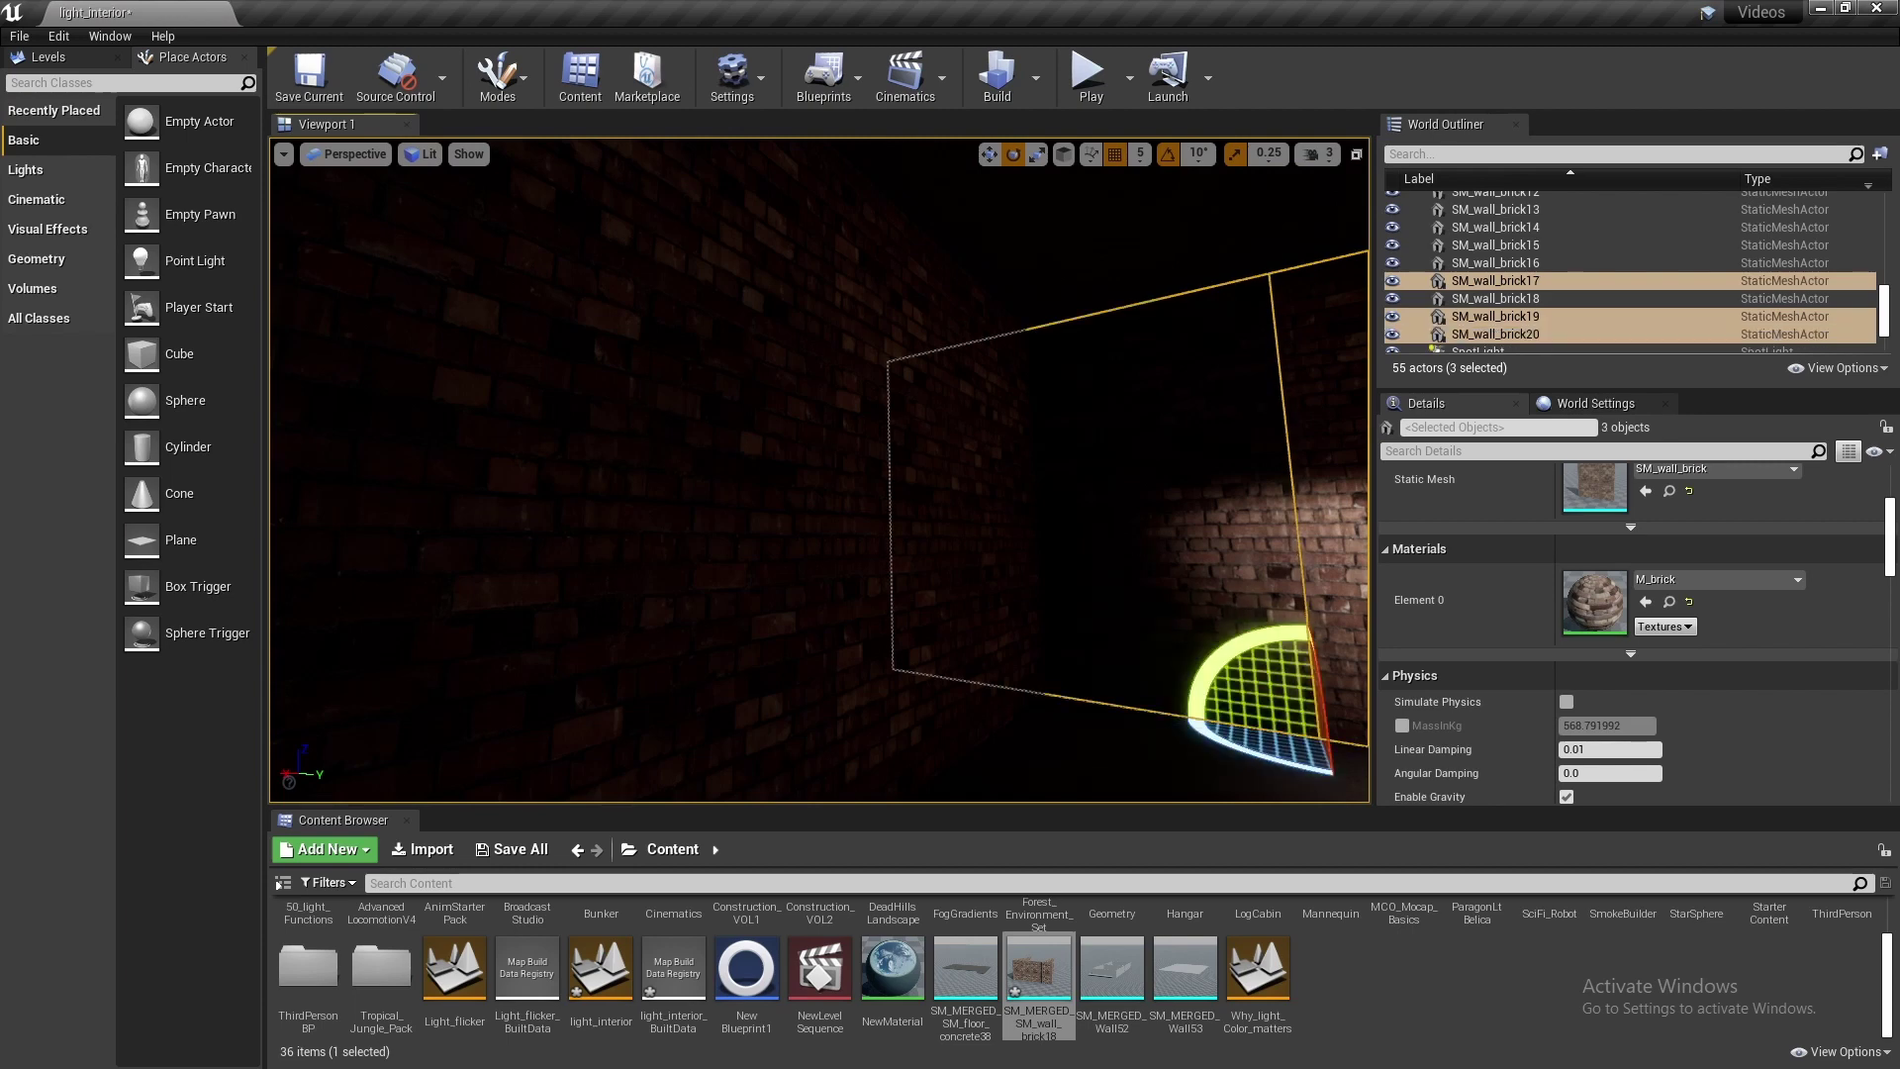
left_click(574, 499, "ctrl")
key("Delete")
Replace the static mesh of SM_wall_brick18 with the merged mesh SM_MERGED_SM_wall_brick18
right_click_drag(693, 515, 1089, 515)
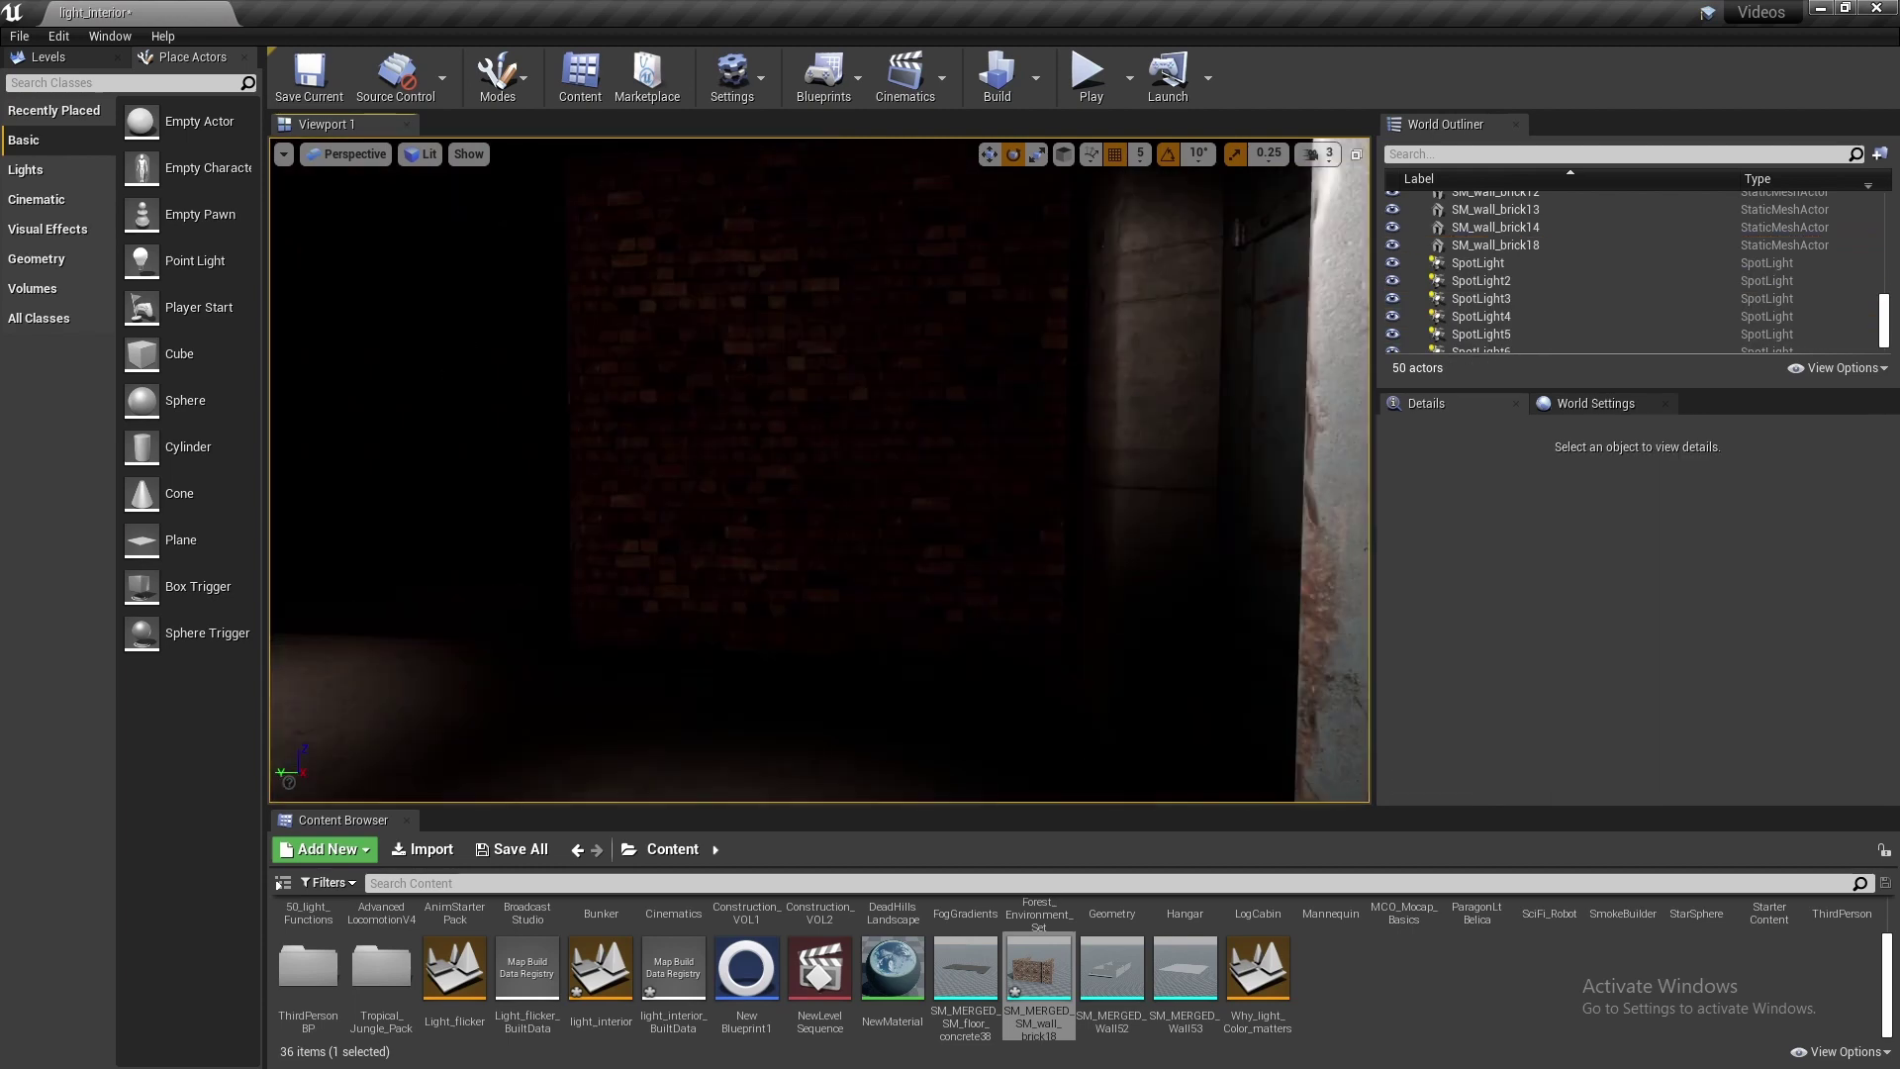
left_click(807, 534)
left_click_drag(1051, 950, 1575, 542)
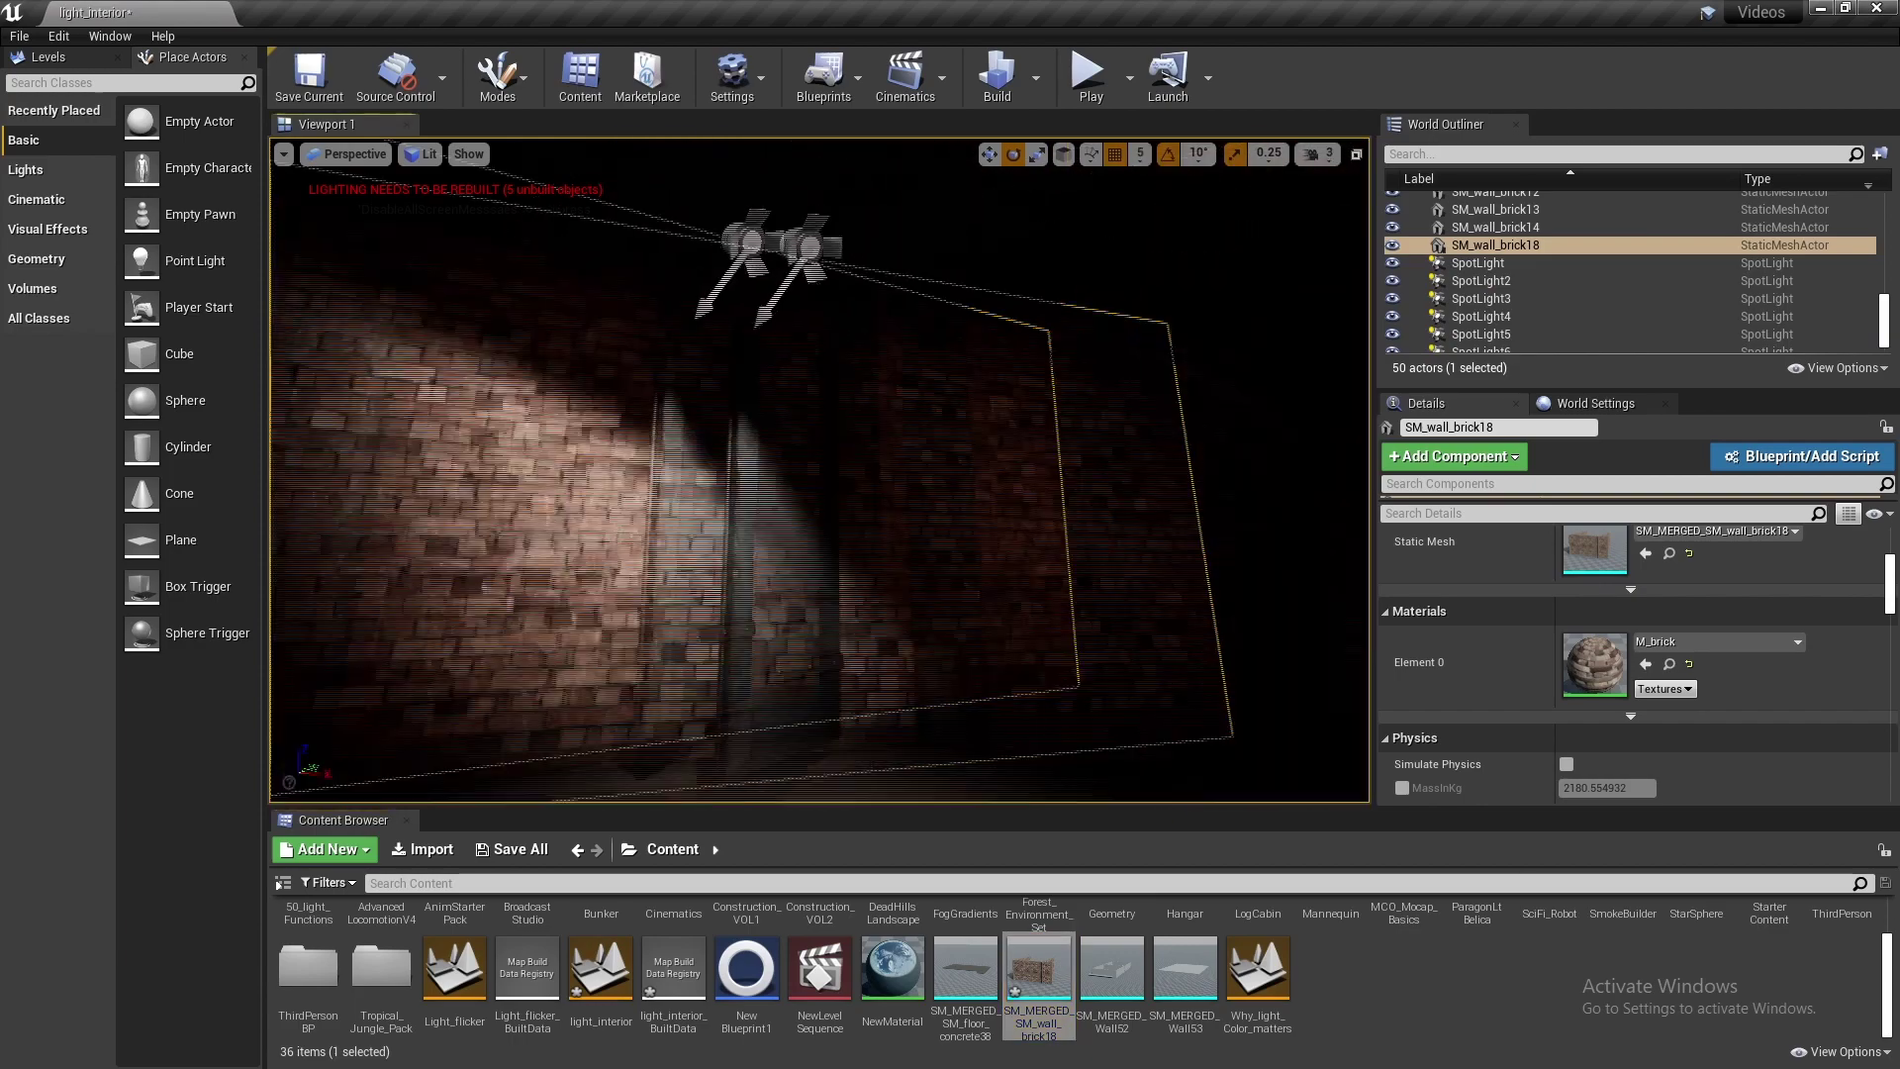
Rotate the merged brick wall about its vertical axis to line it up with the room, and deselect it
key("s")
right_click_drag(820, 470, 552, 558)
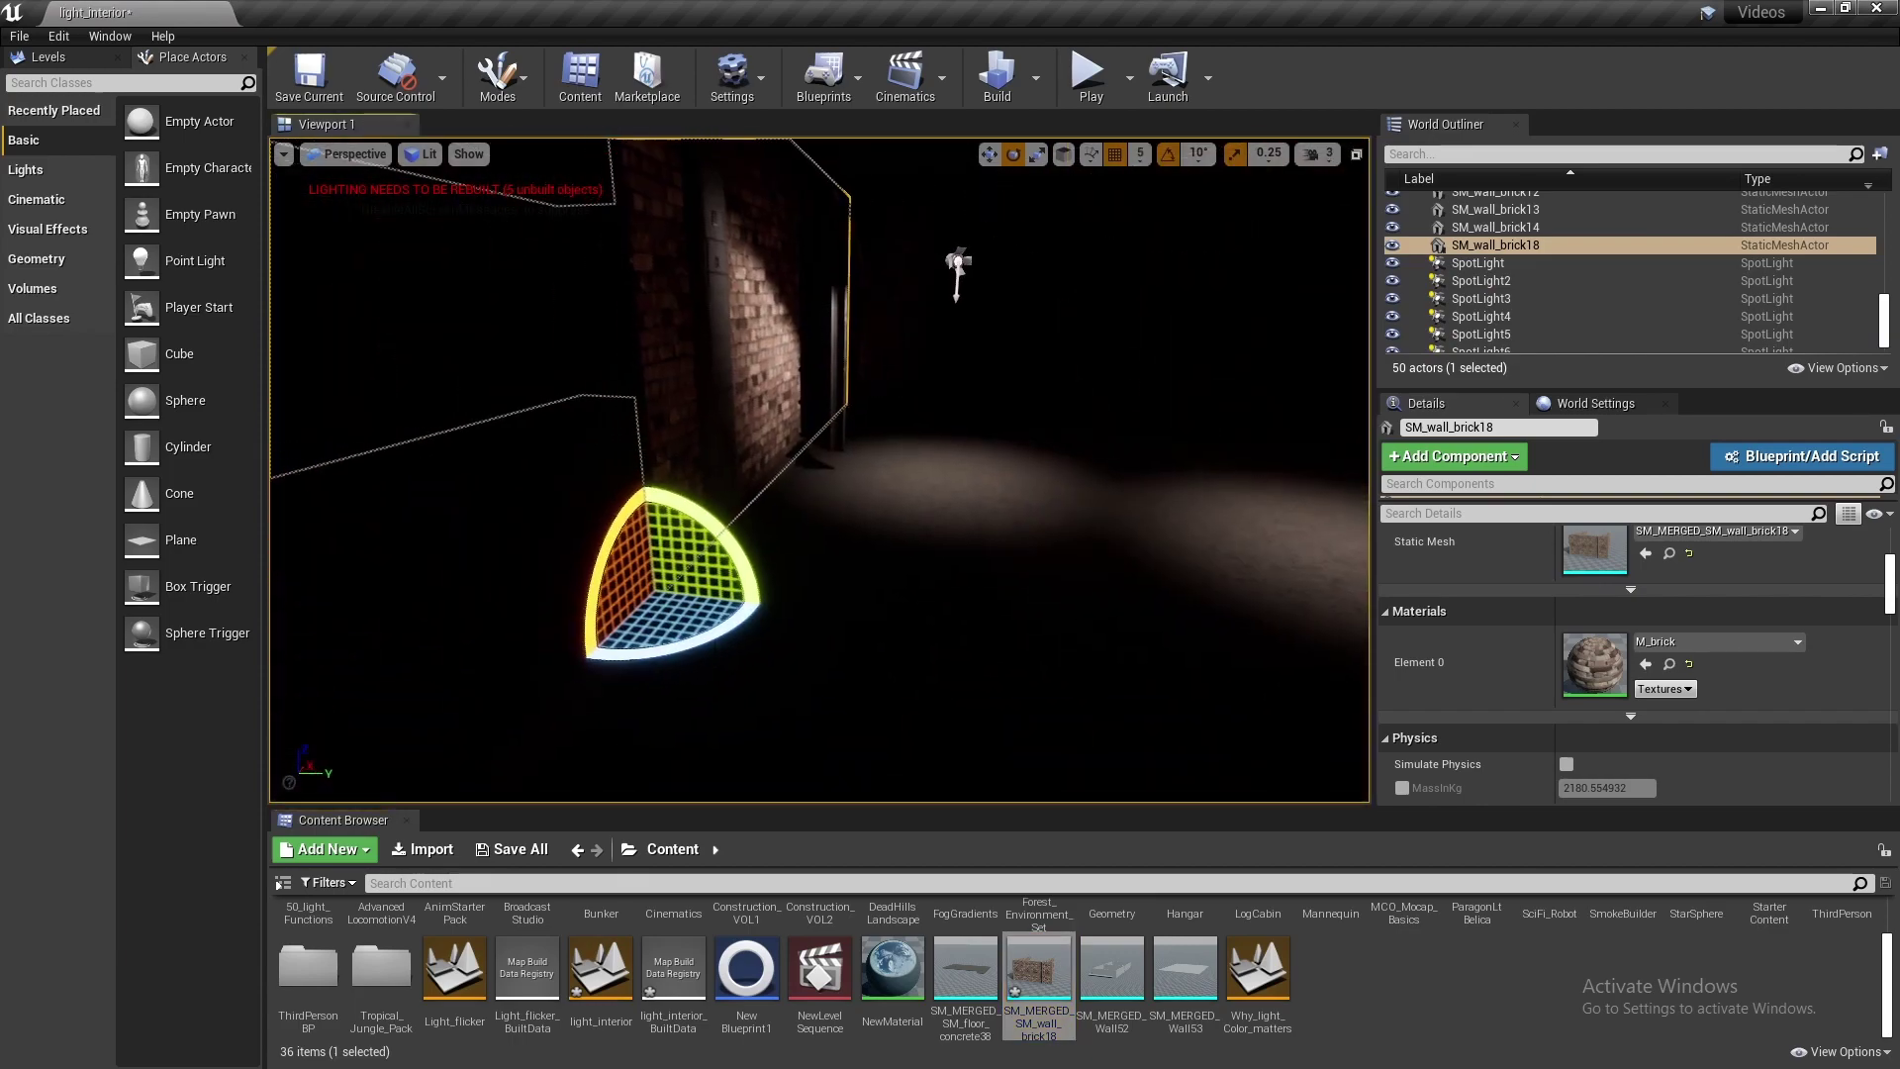
left_click_drag(722, 636, 688, 549)
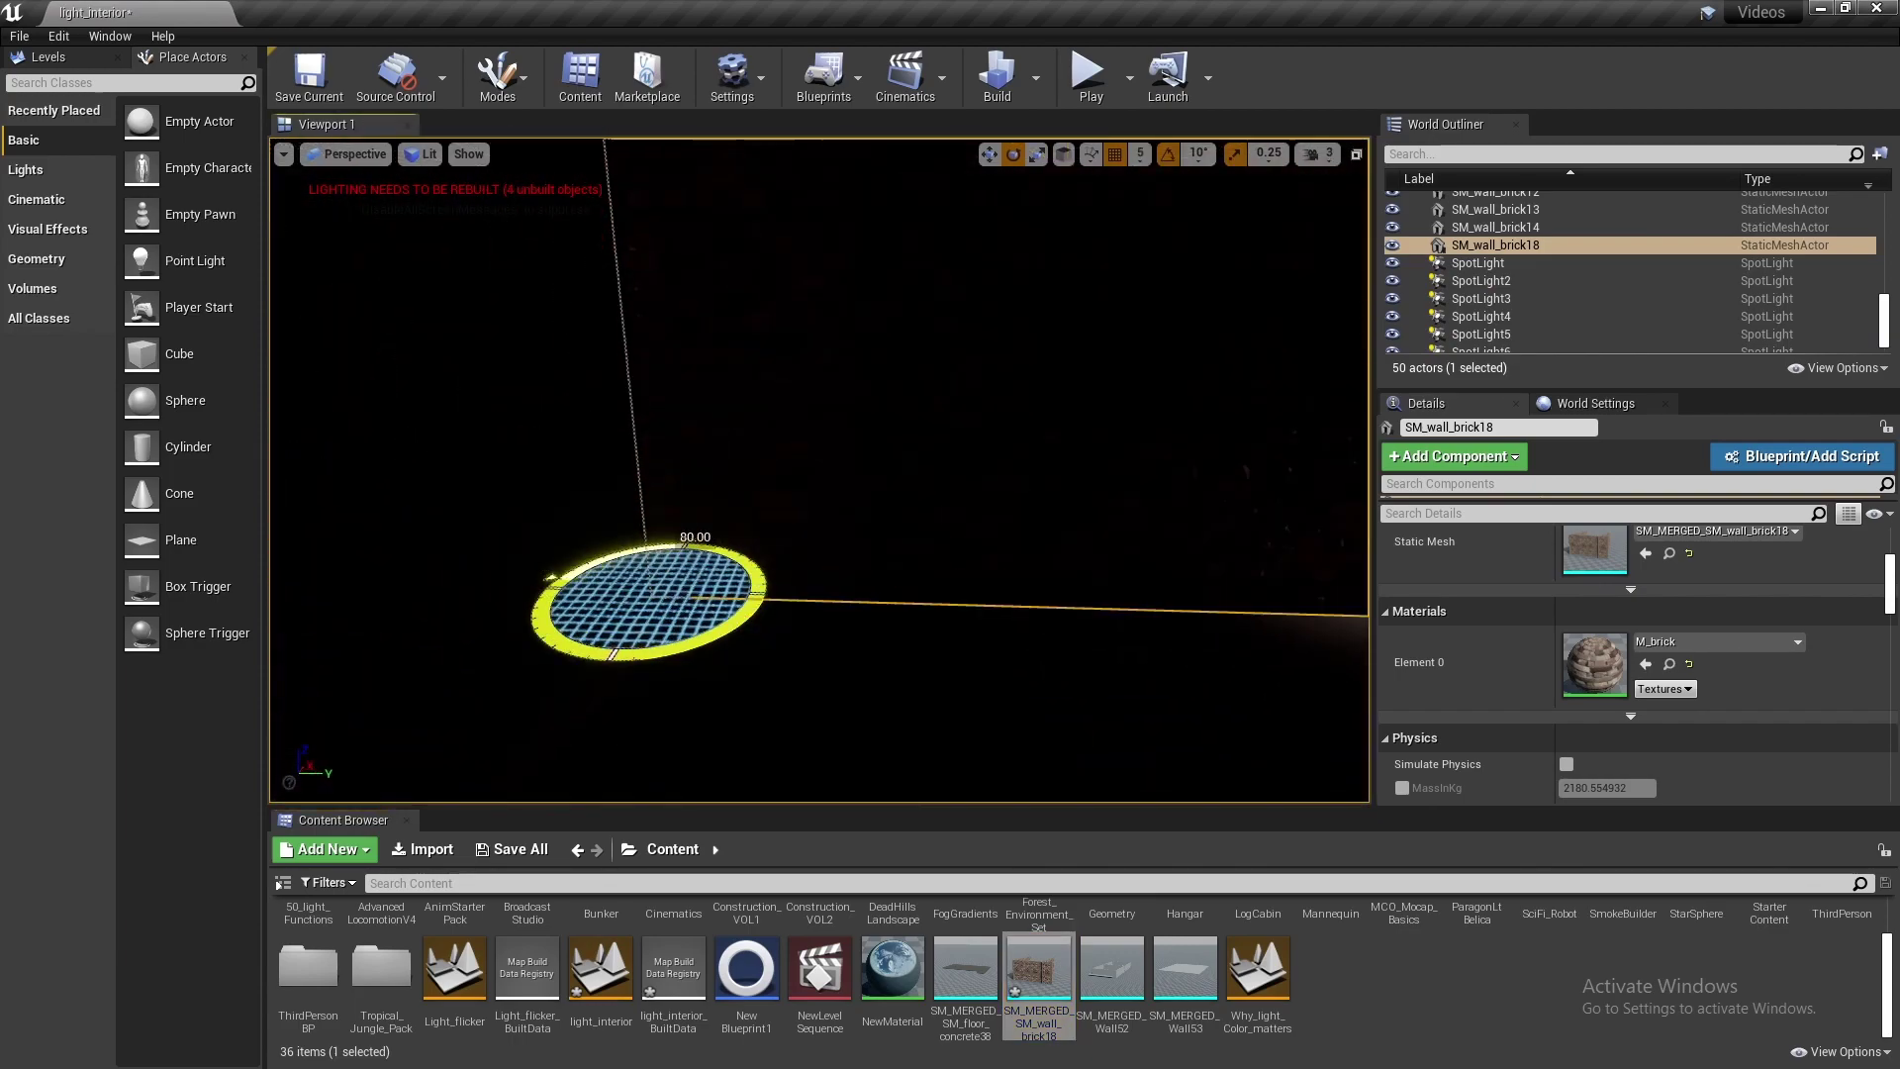
right_click_drag(820, 470, 980, 408)
key("w")
key("w")
key("Escape")
key("s")
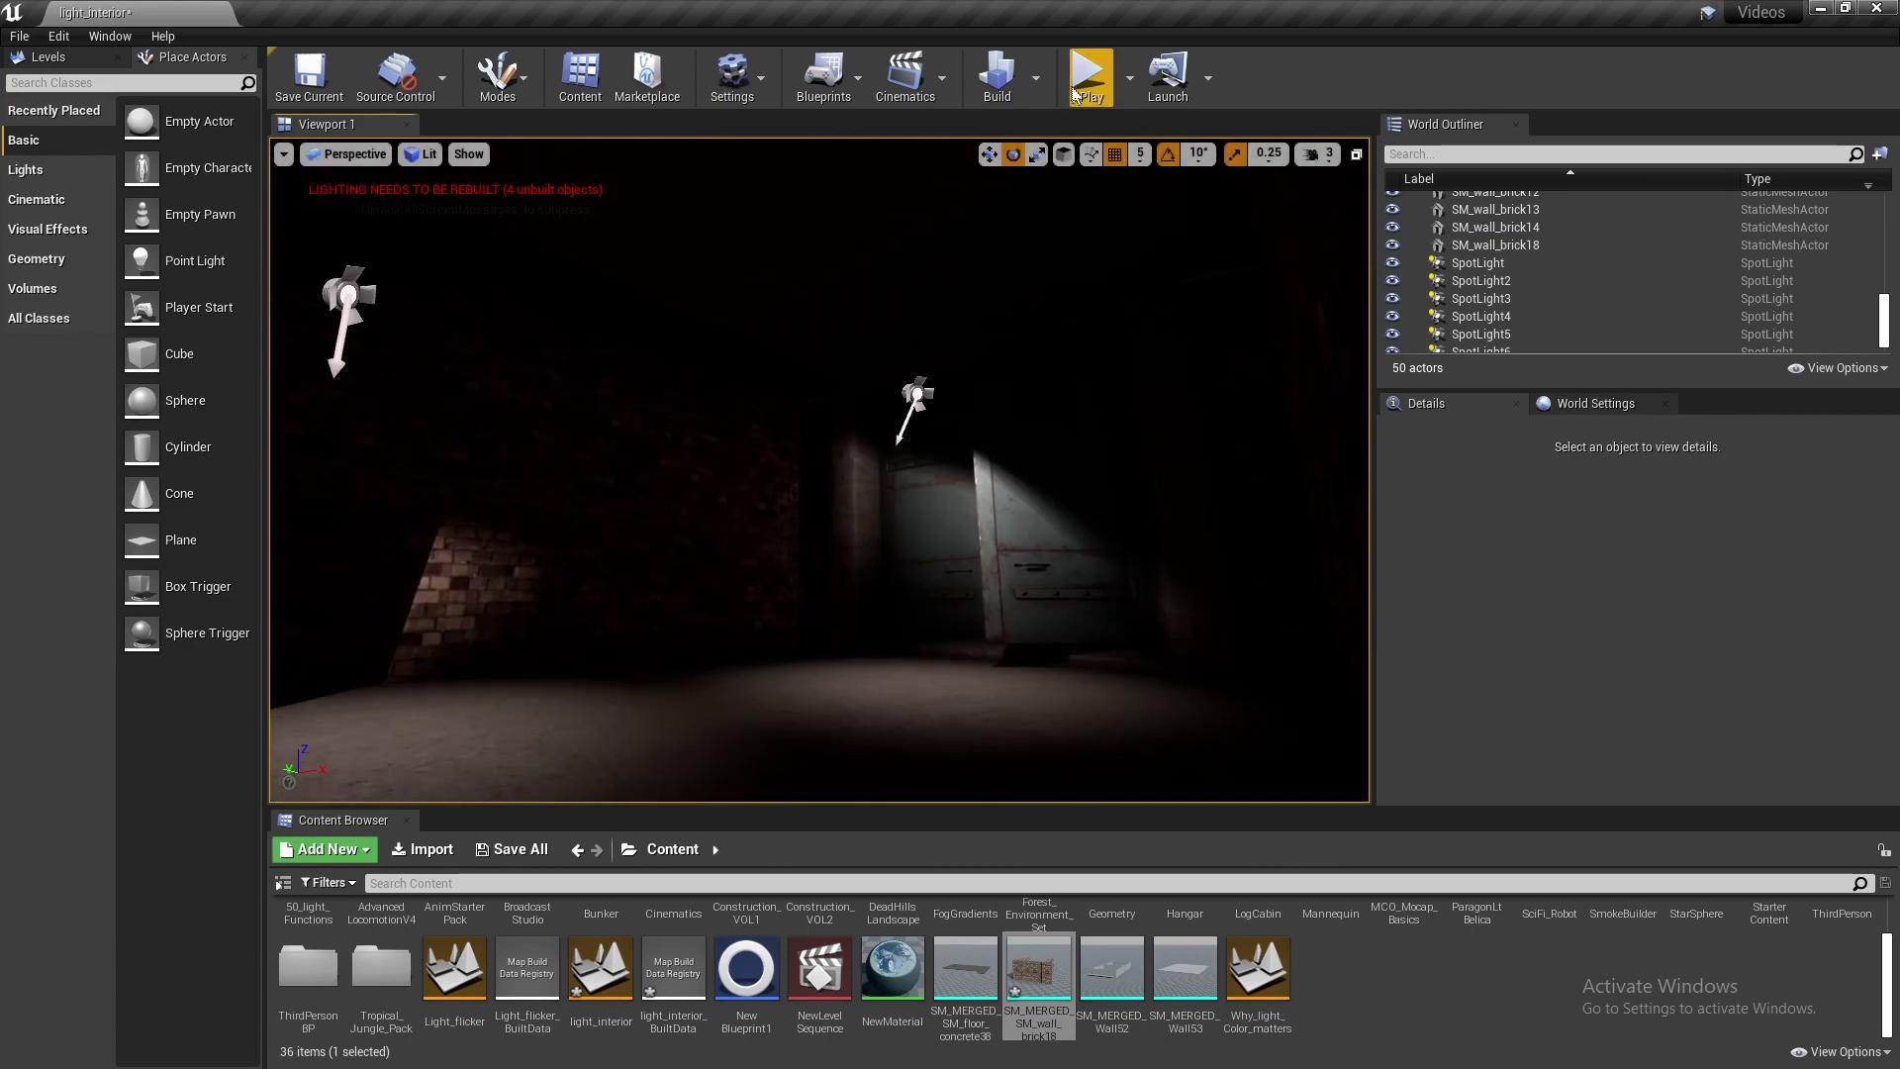
Build the level's lighting
left_click(1035, 77)
left_click(1109, 137)
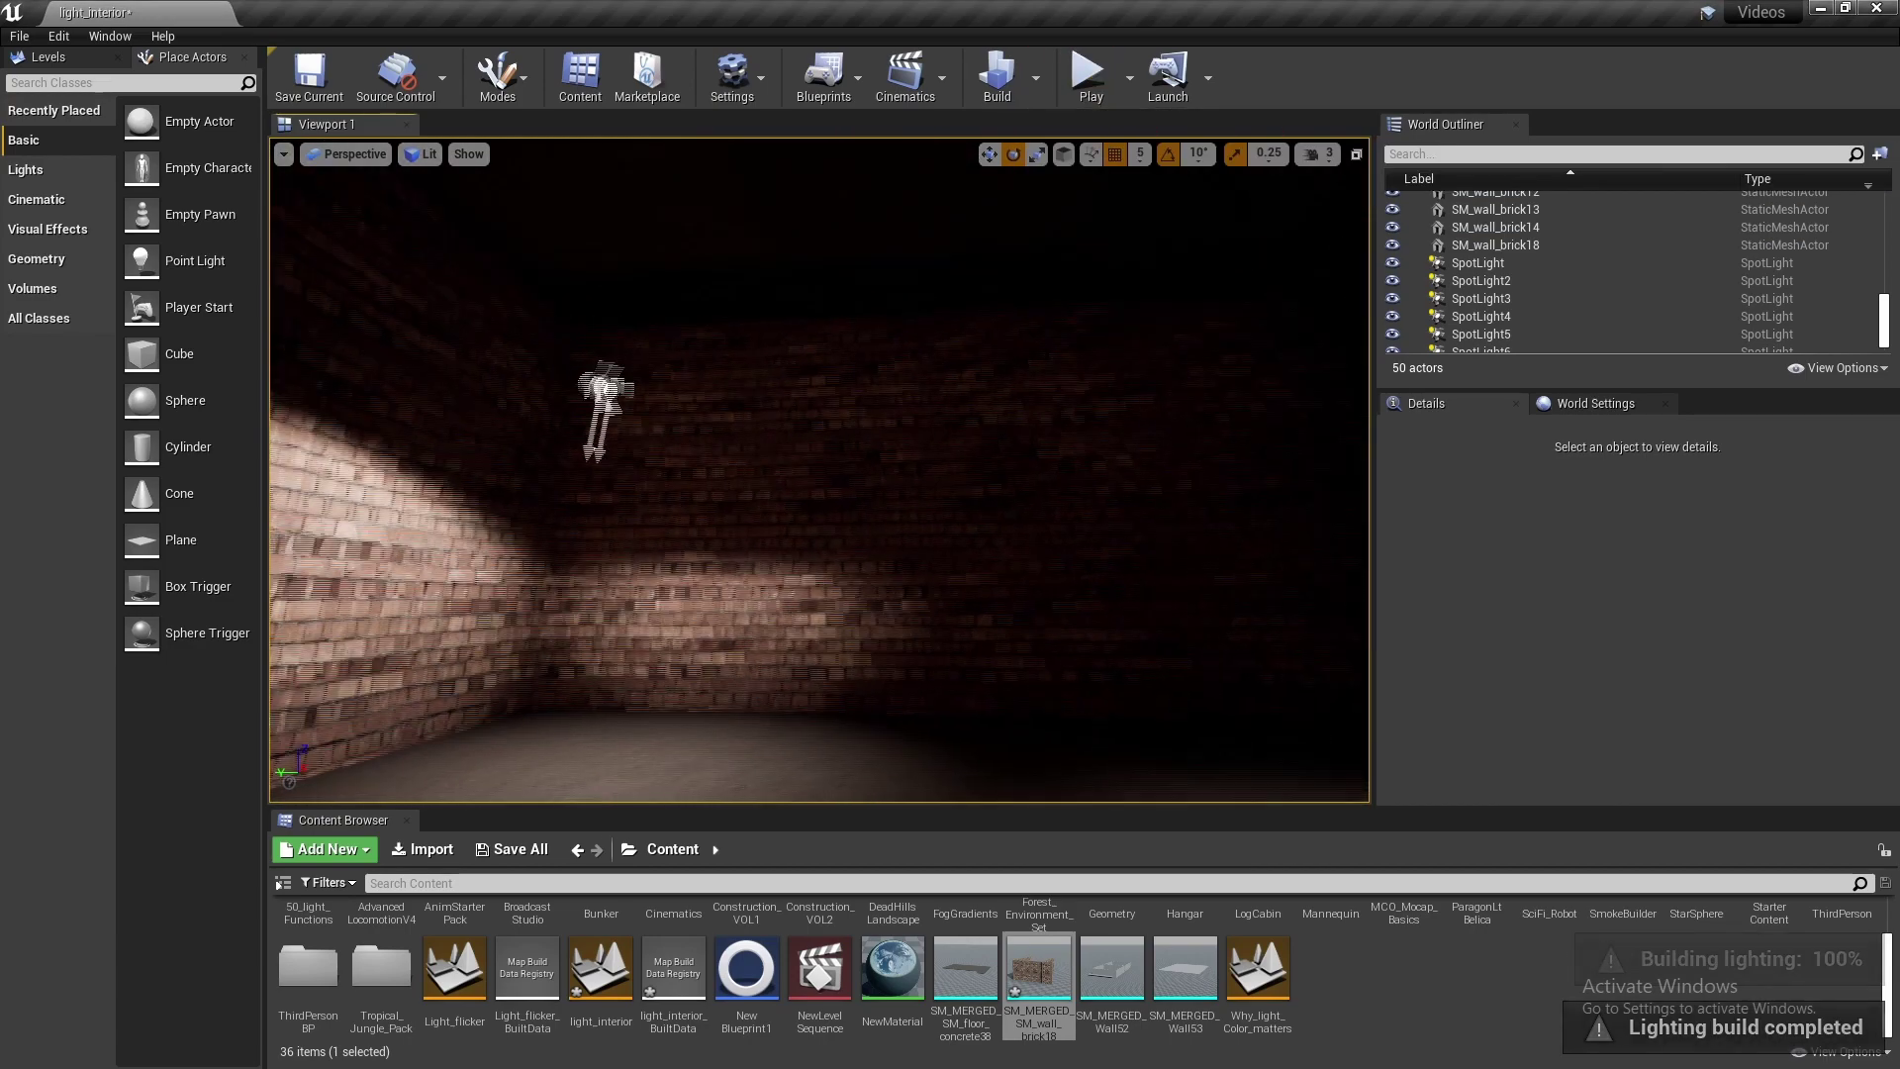
Examine the built lighting on the merged brick walls, the floor and the ceiling from several angles
right_click_drag(782, 428, 446, 432)
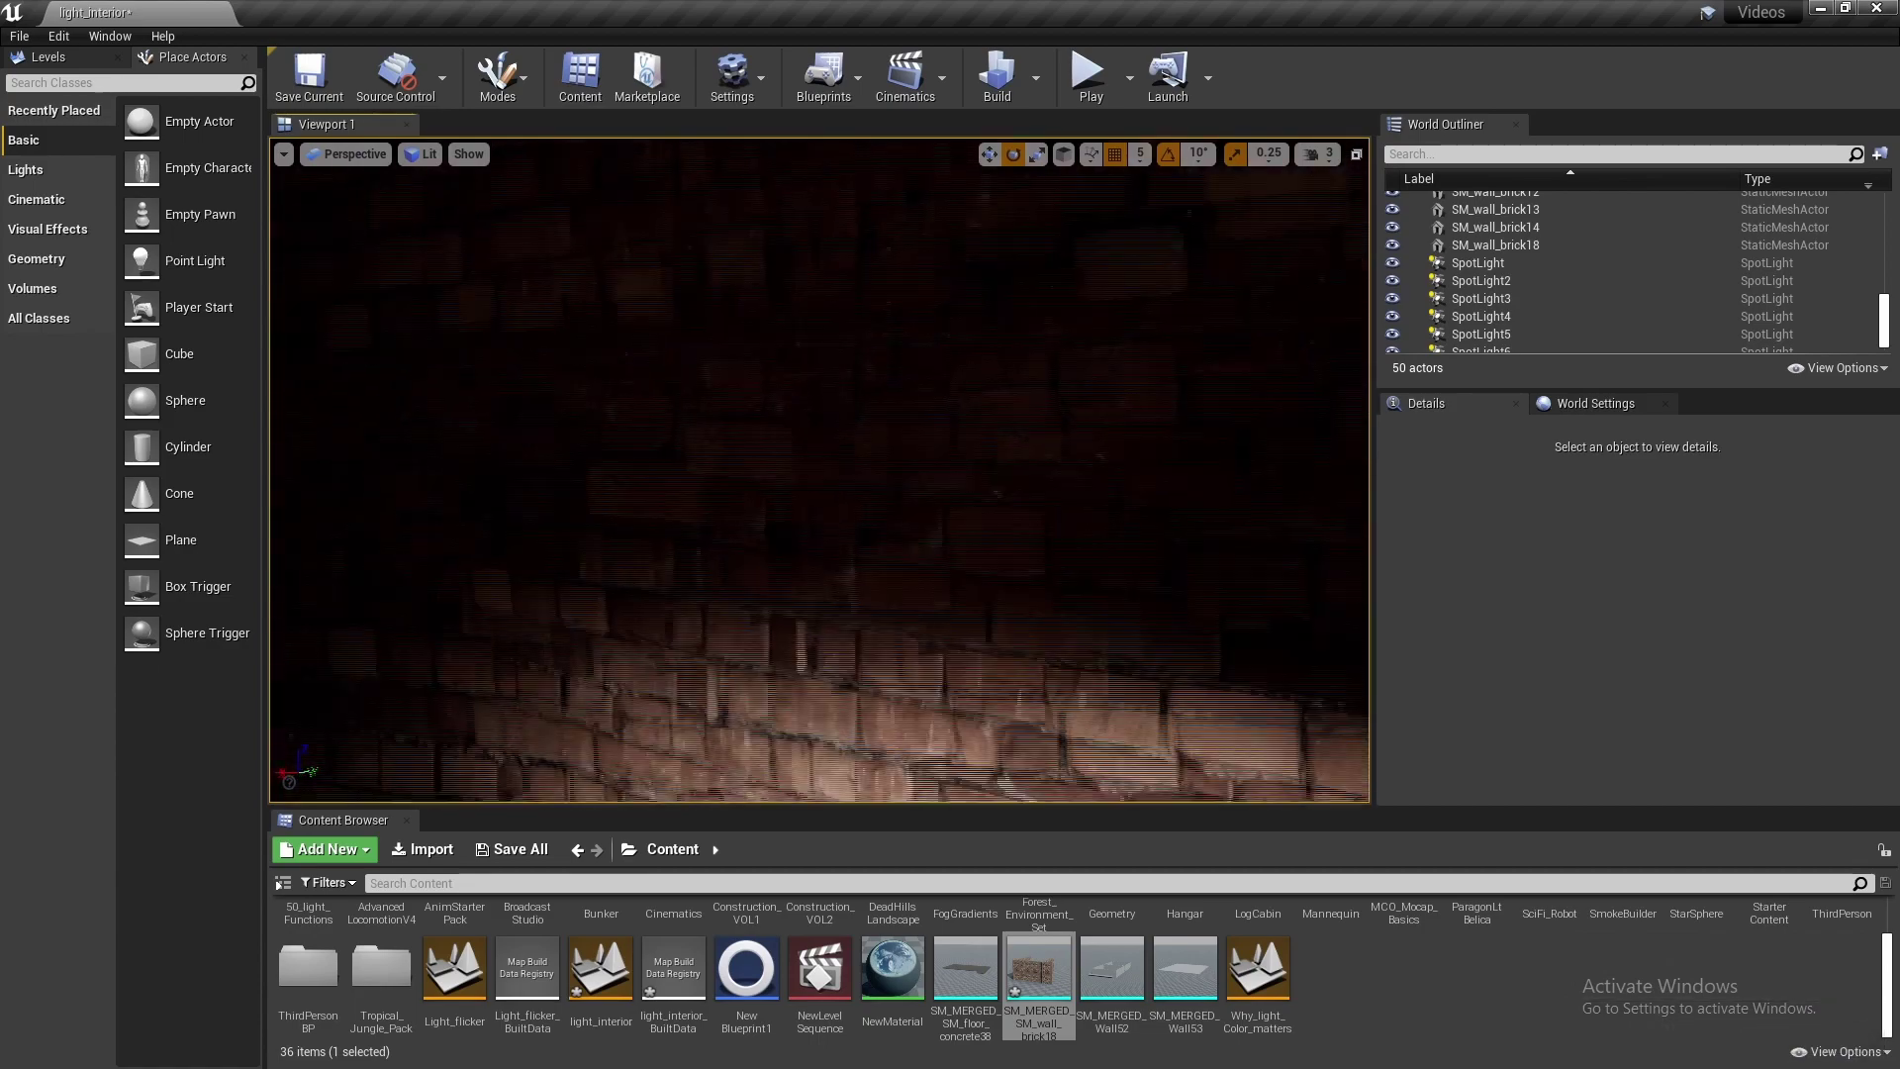
right_click_drag(683, 424, 644, 425)
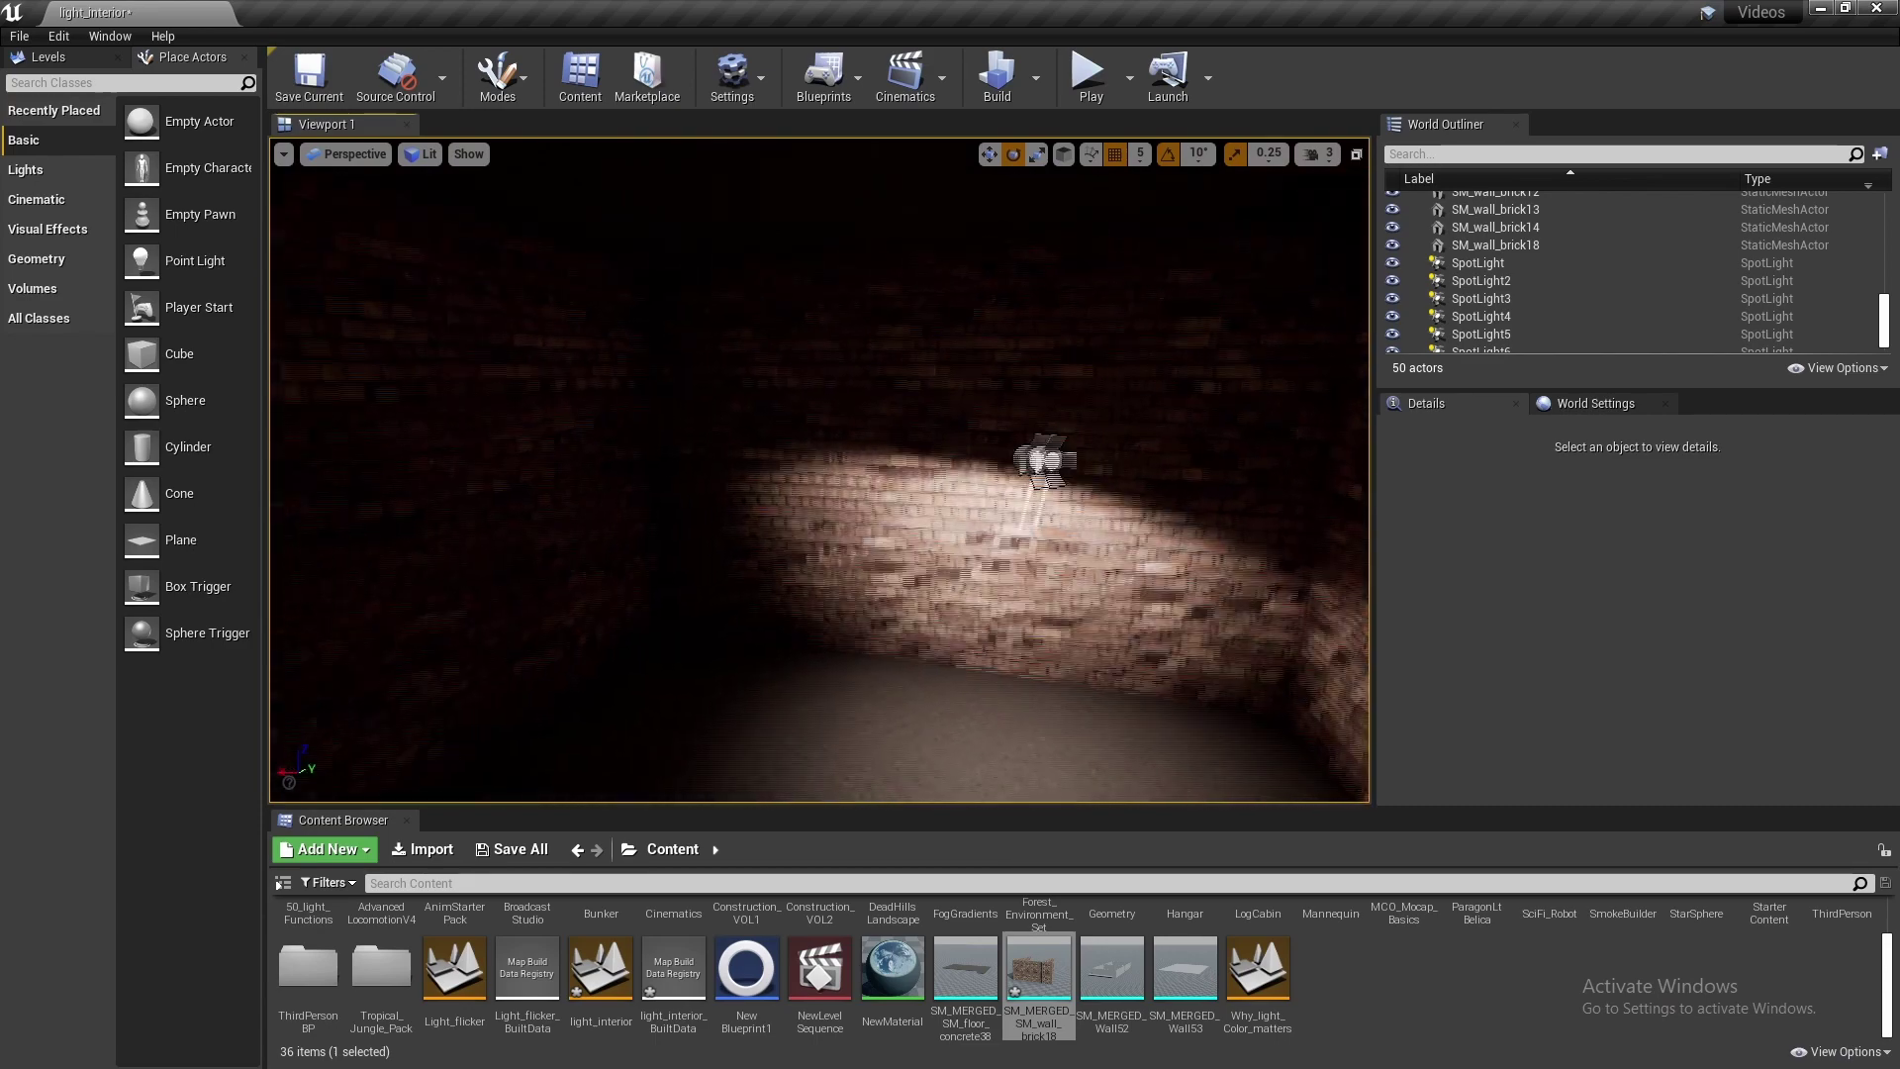
right_click_drag(819, 471, 648, 491)
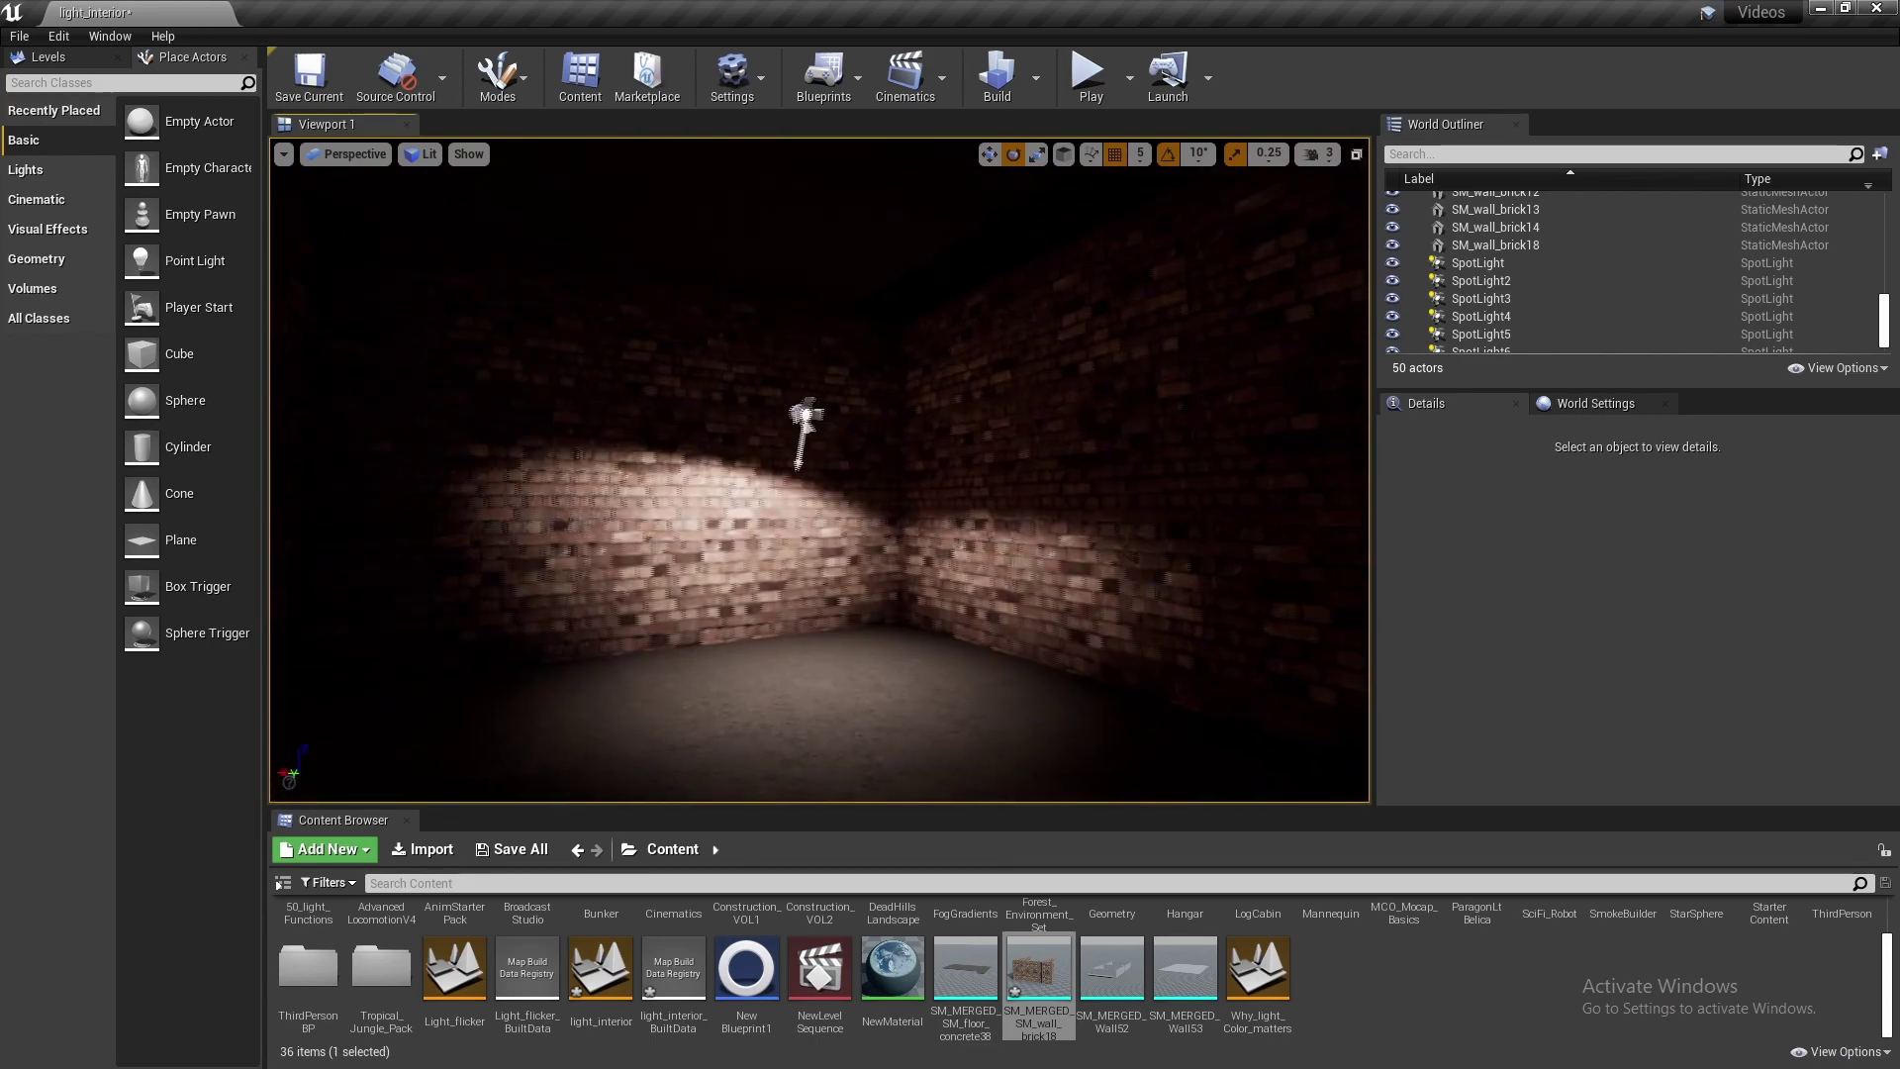
right_click_drag(820, 470, 827, 532)
left_click(882, 577)
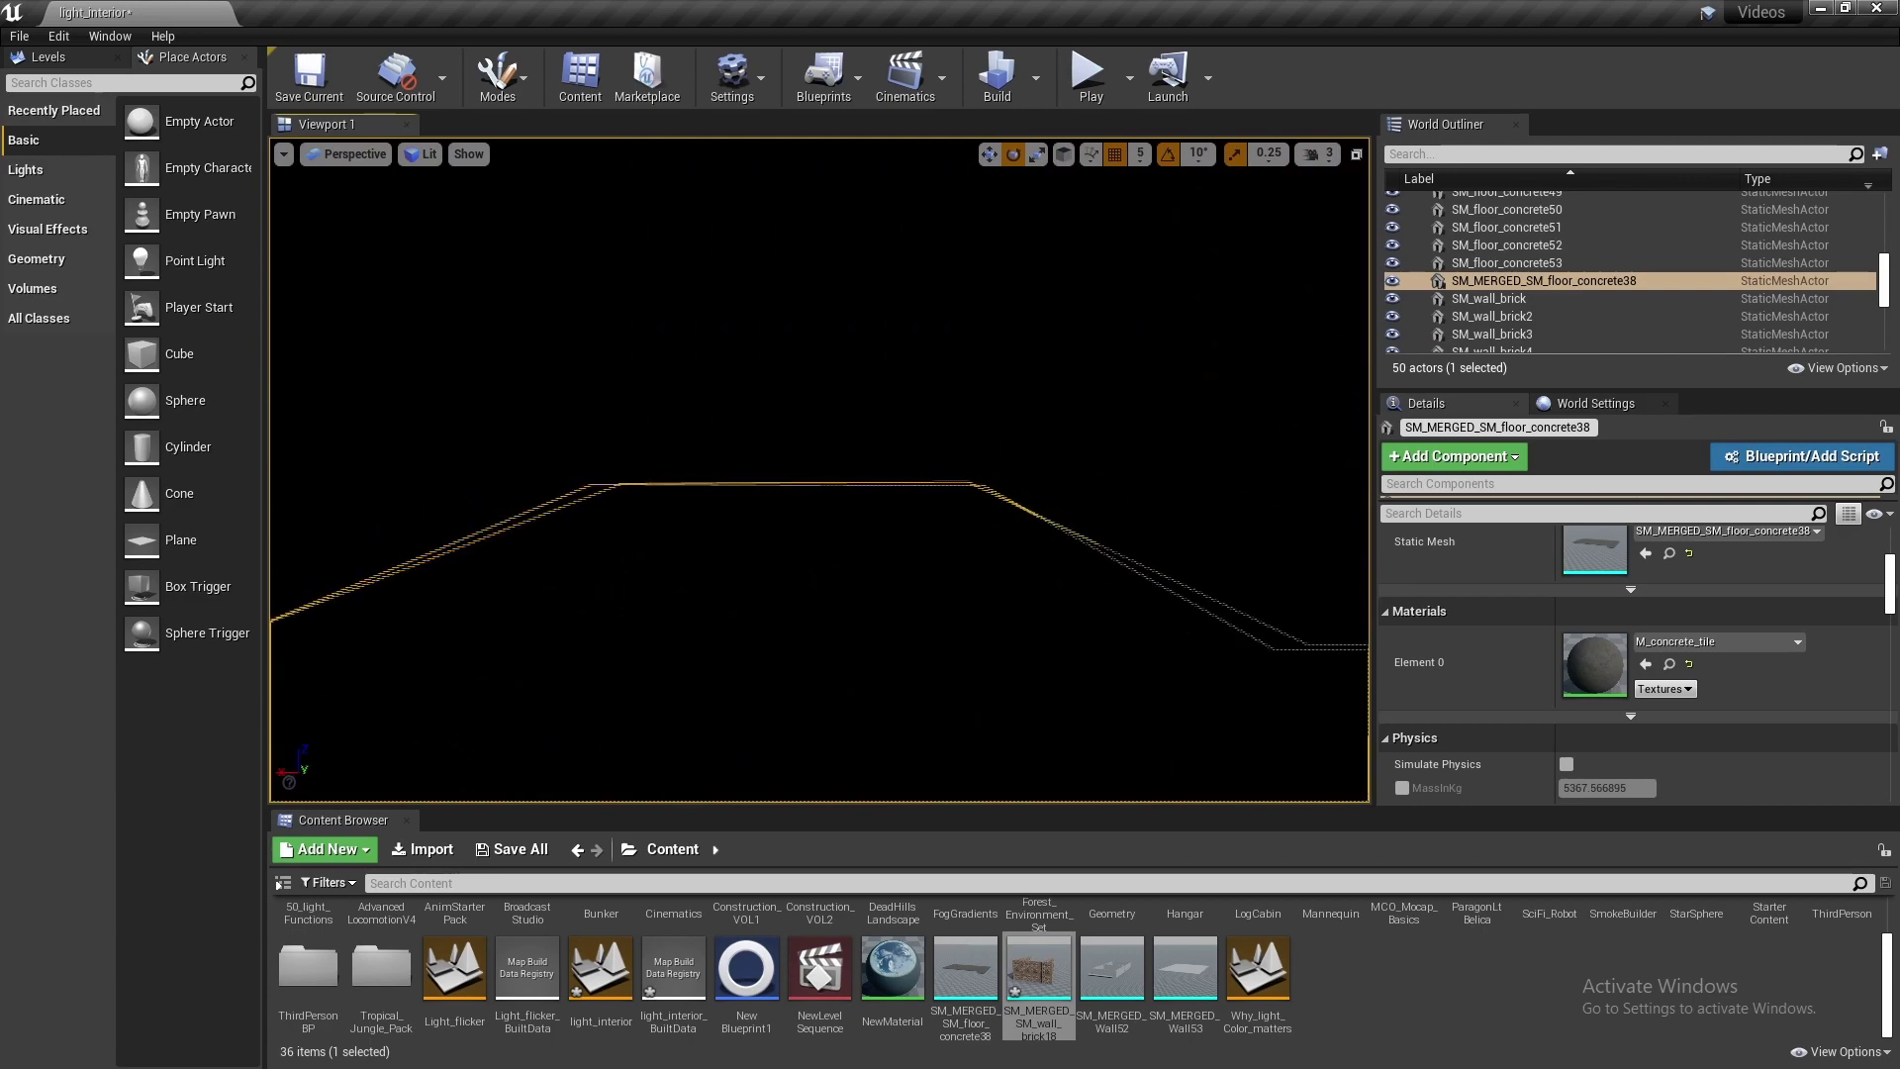
mouse_move(882, 577)
right_mouse_down()
mouse_move(822, 594)
mouse_move(762, 579)
mouse_move(831, 544)
mouse_move(891, 569)
right_mouse_up()
key("Escape")
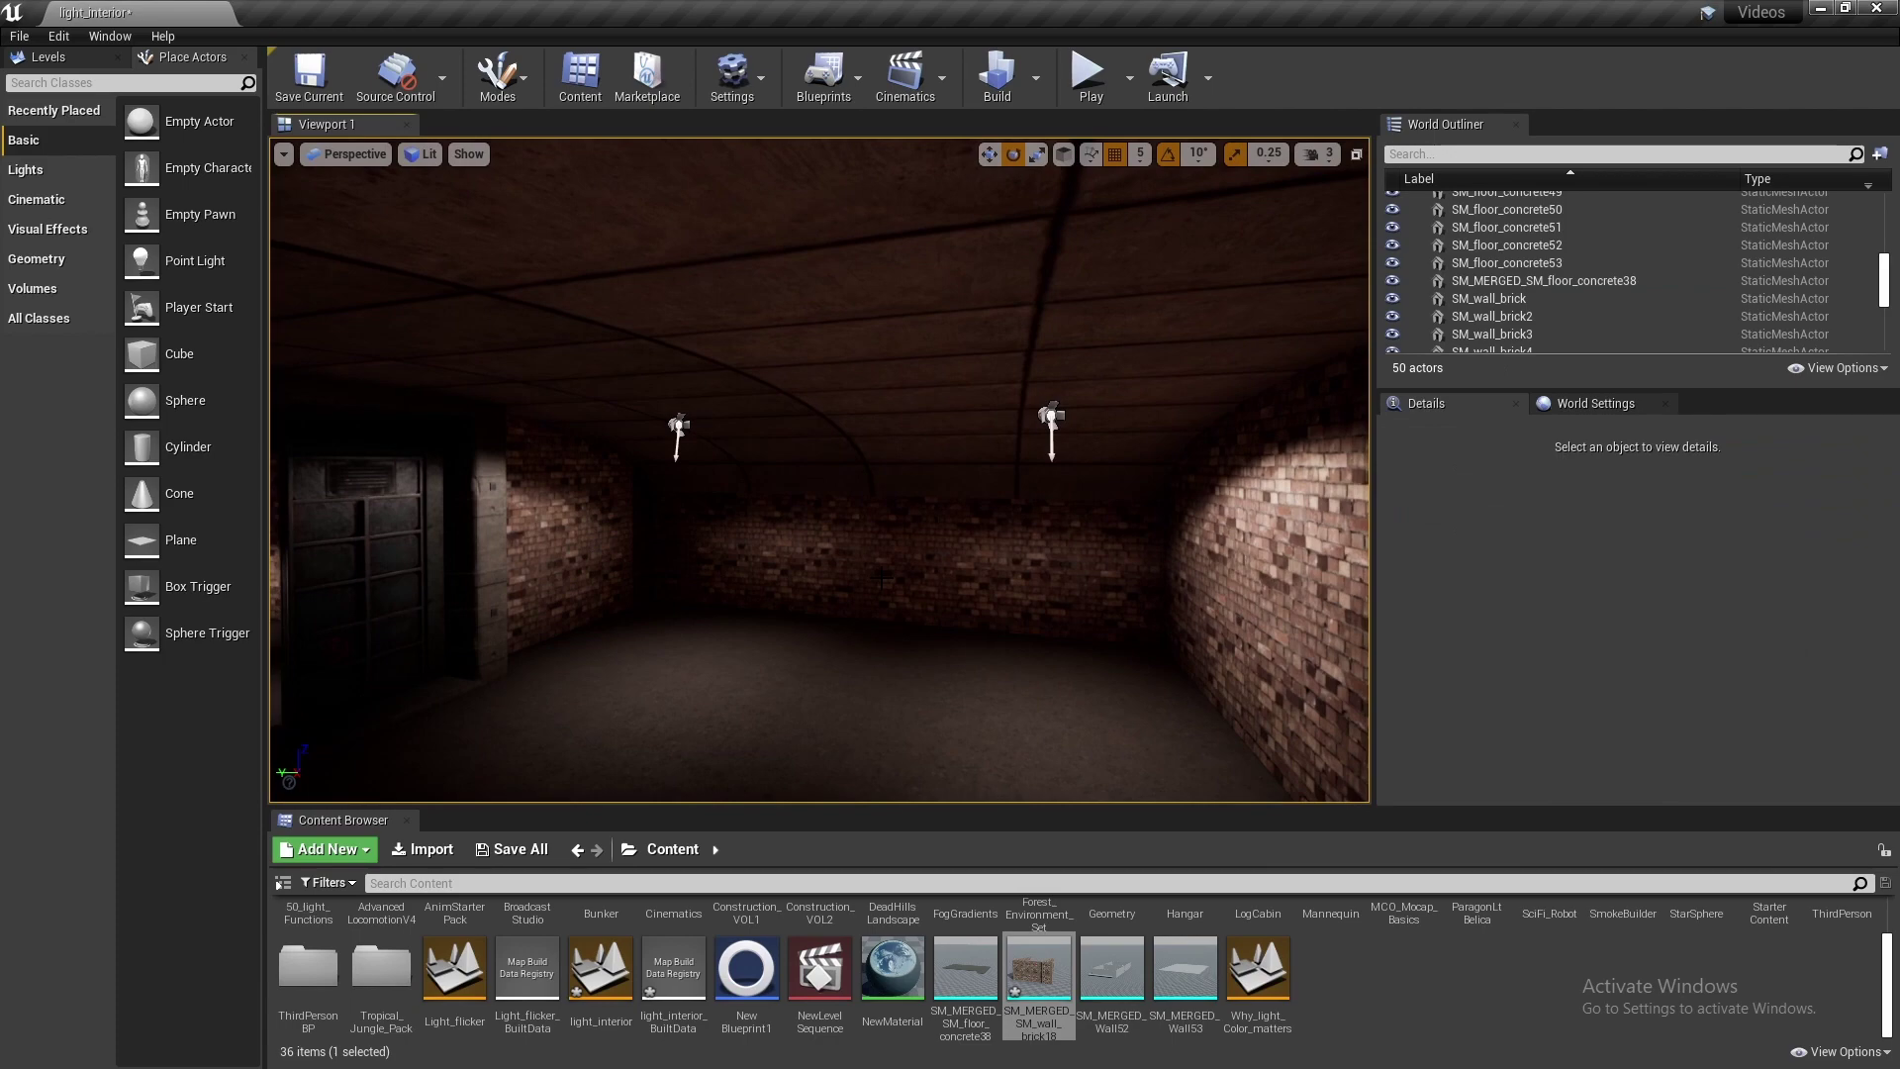
right_click_drag(653, 577, 822, 577)
left_click(753, 535)
key("Escape")
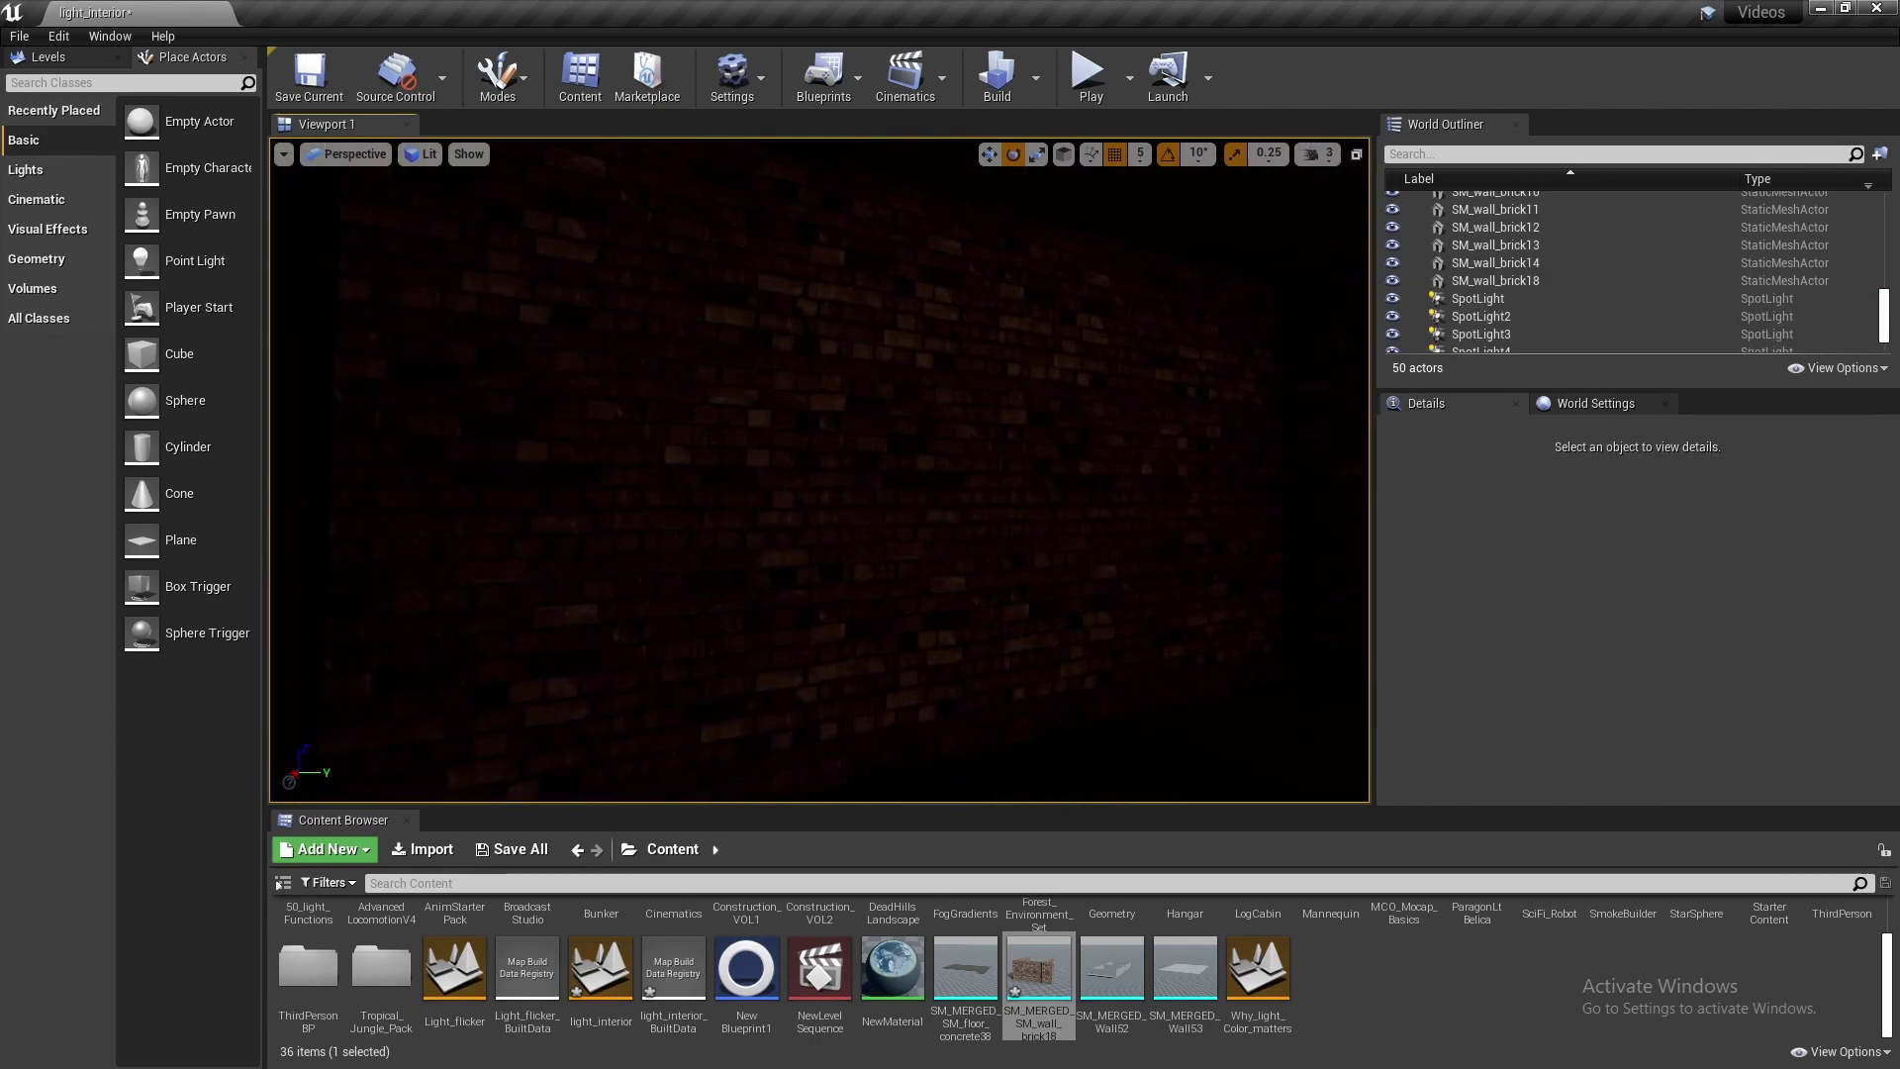
Open the merged wall mesh, inspect its UV channel 1 layout, and close the mesh editor
left_click(1030, 554)
double_click(1607, 550)
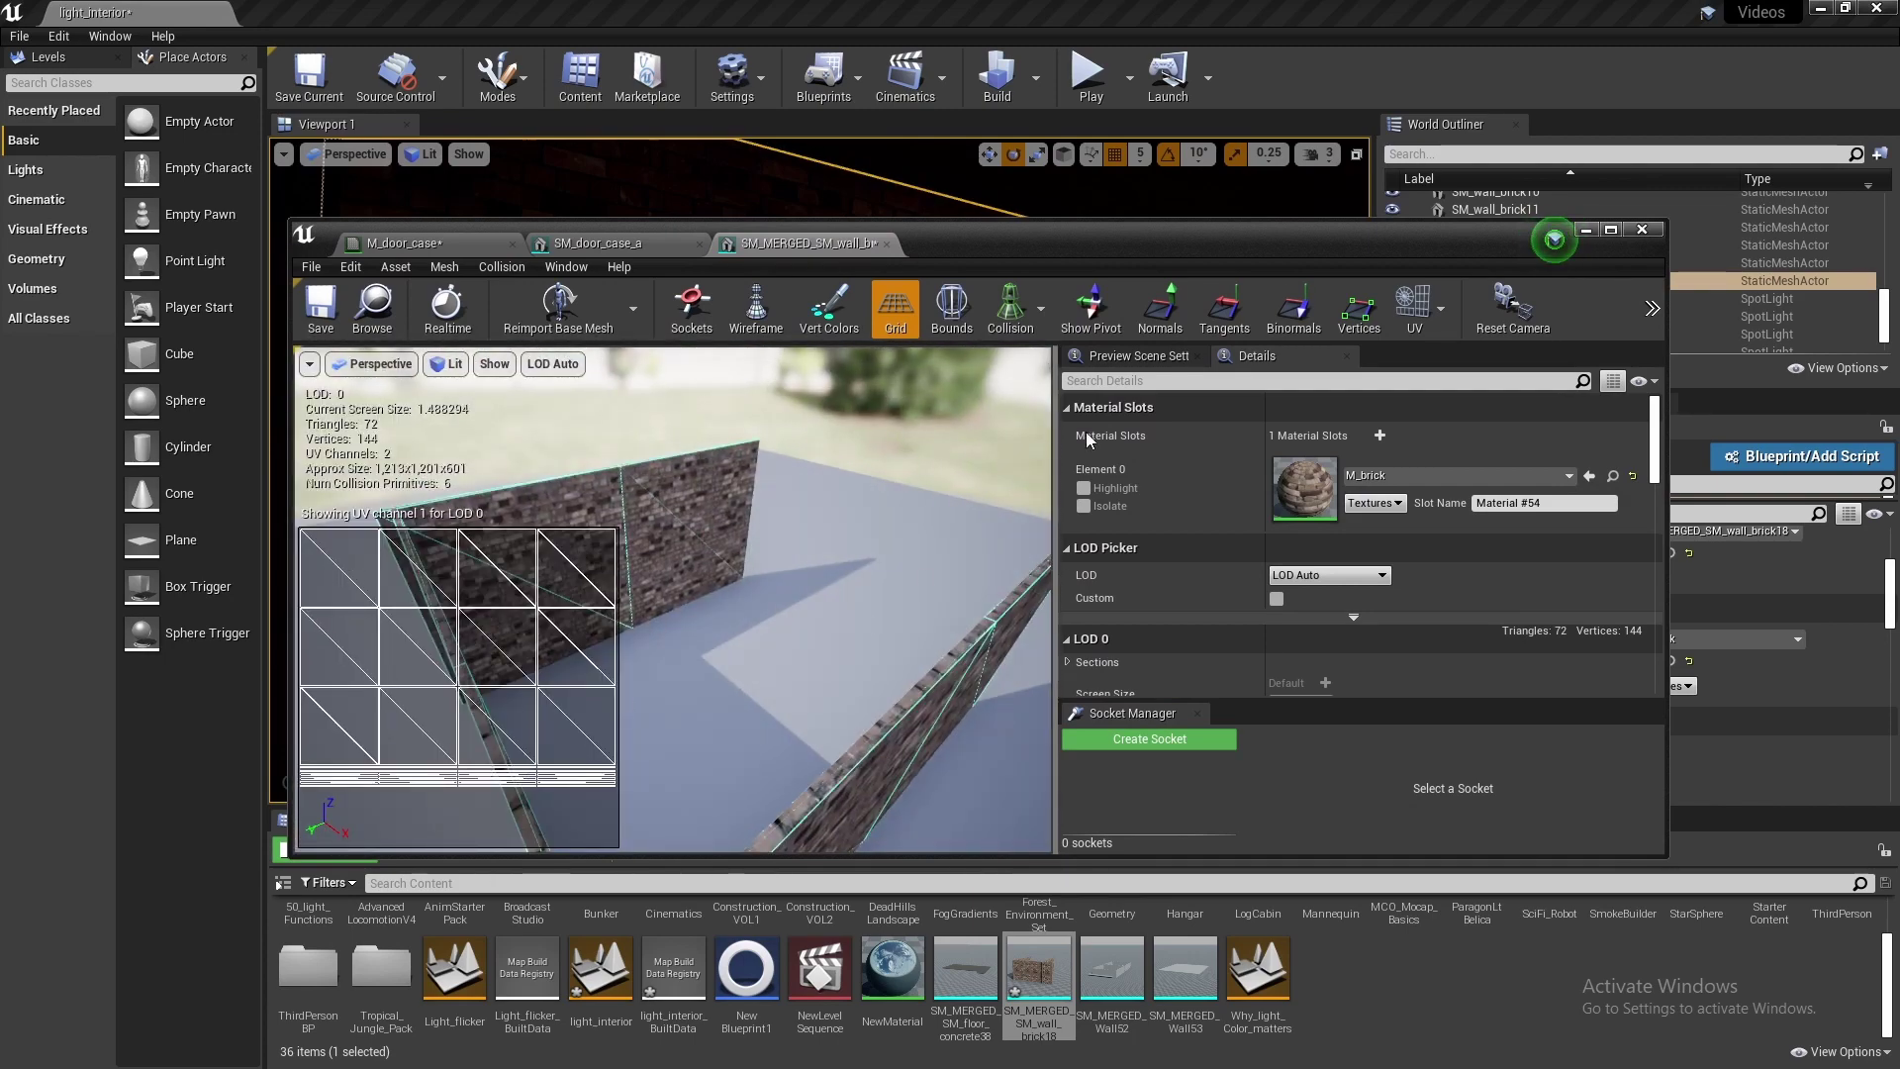
left_click(1642, 228)
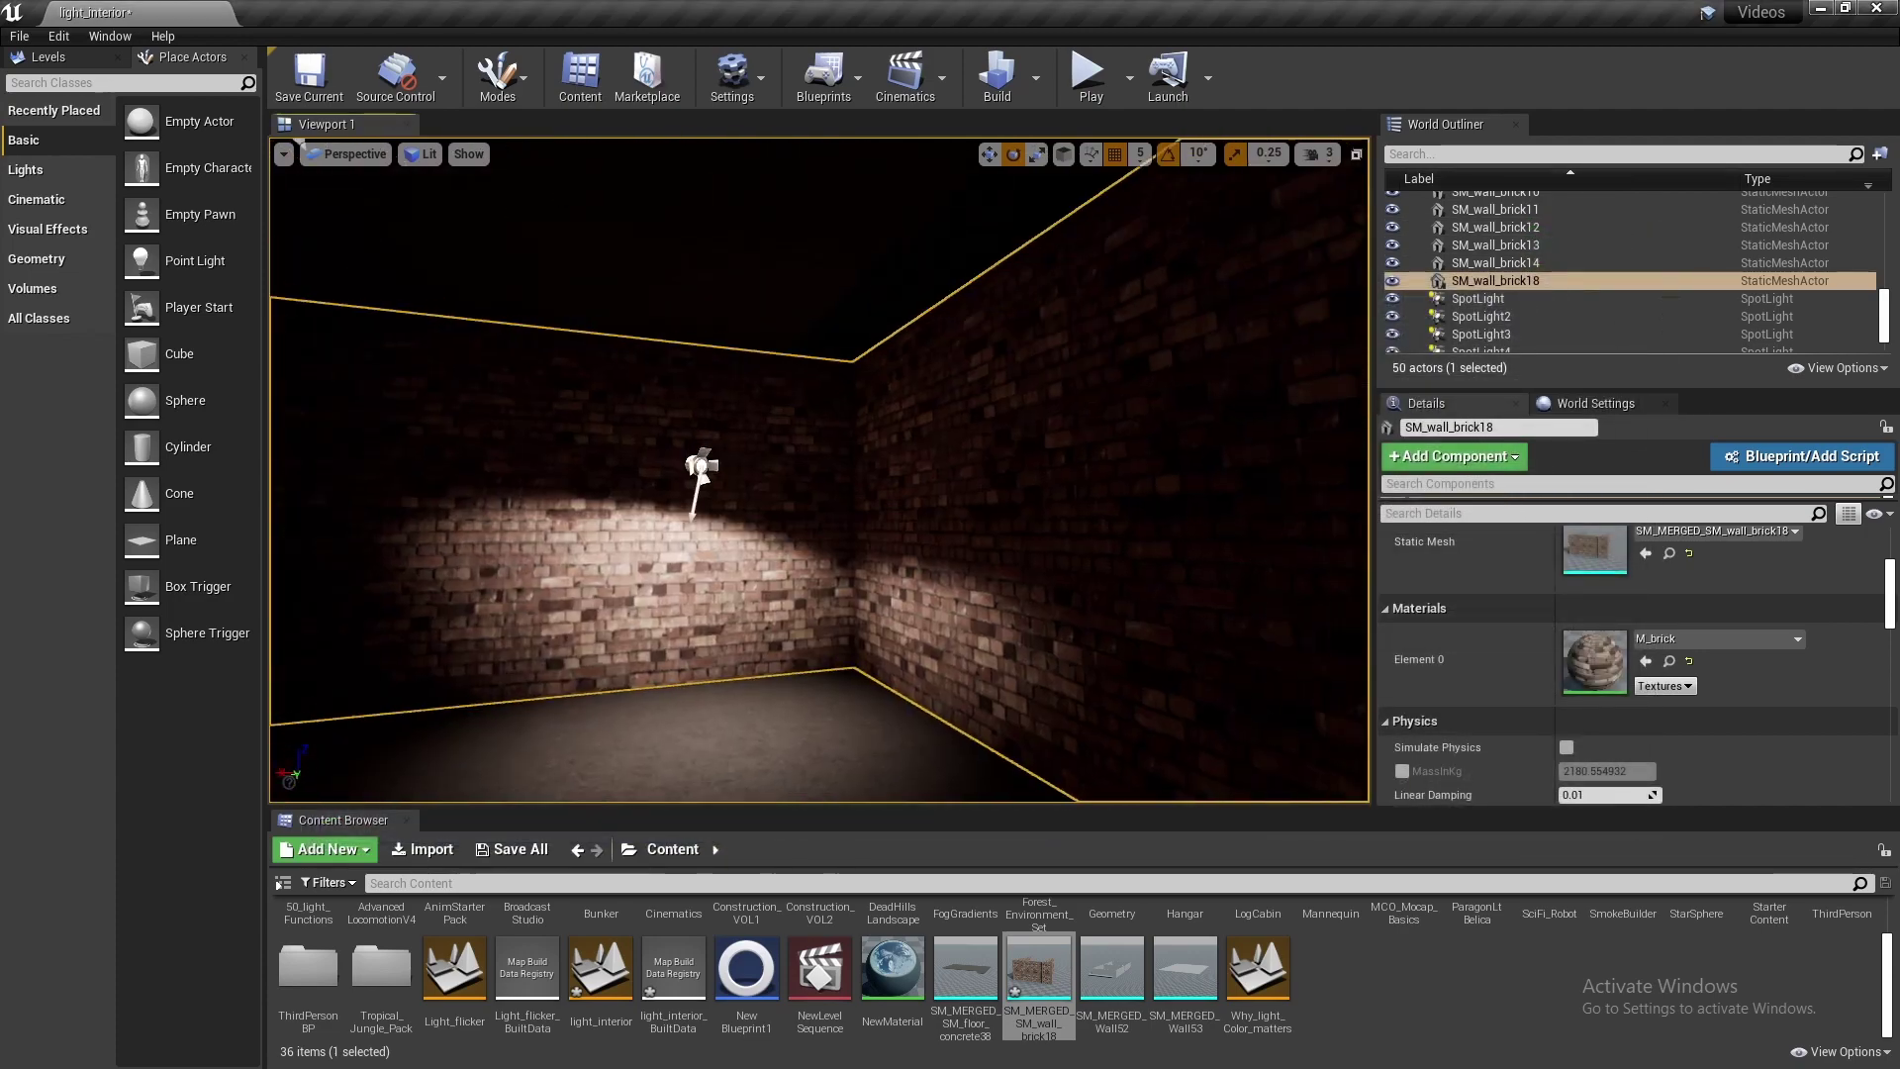
right_click_drag(820, 470, 891, 495)
key("Escape")
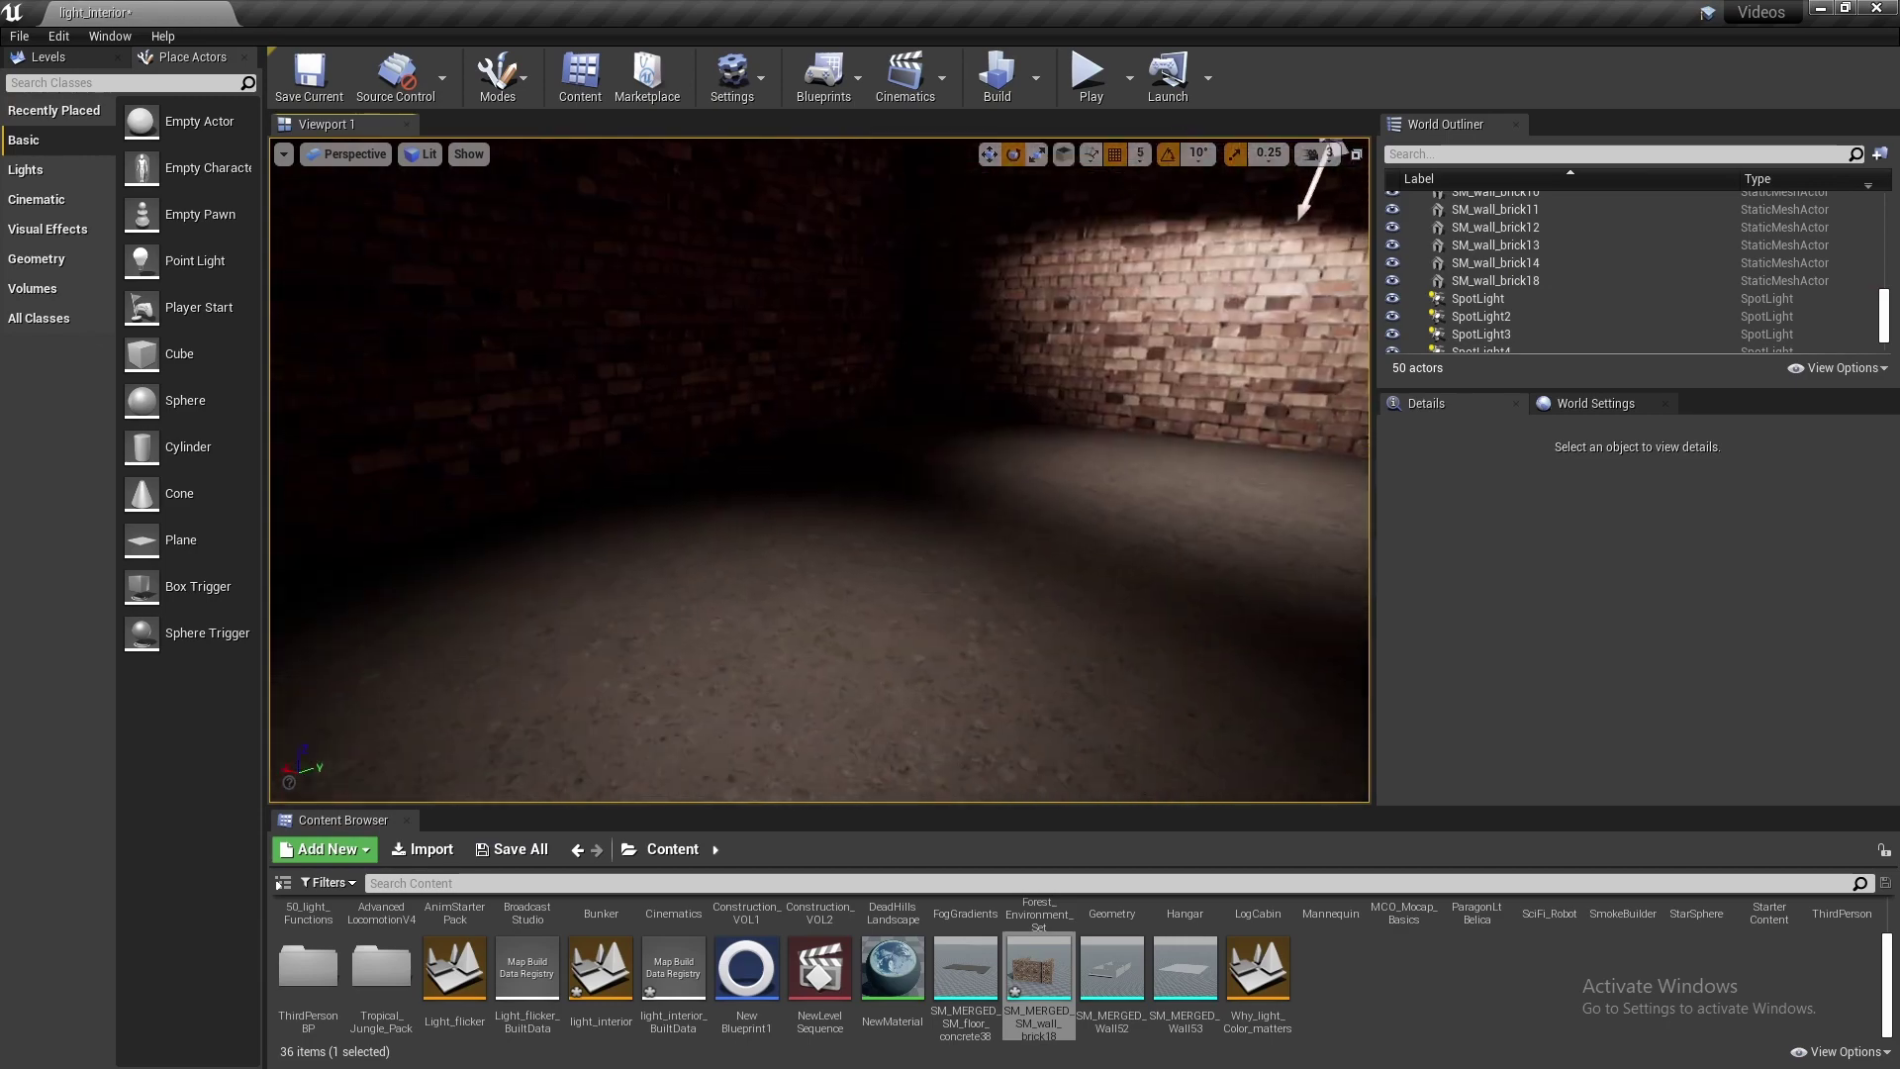
right_click_drag(733, 470, 792, 470)
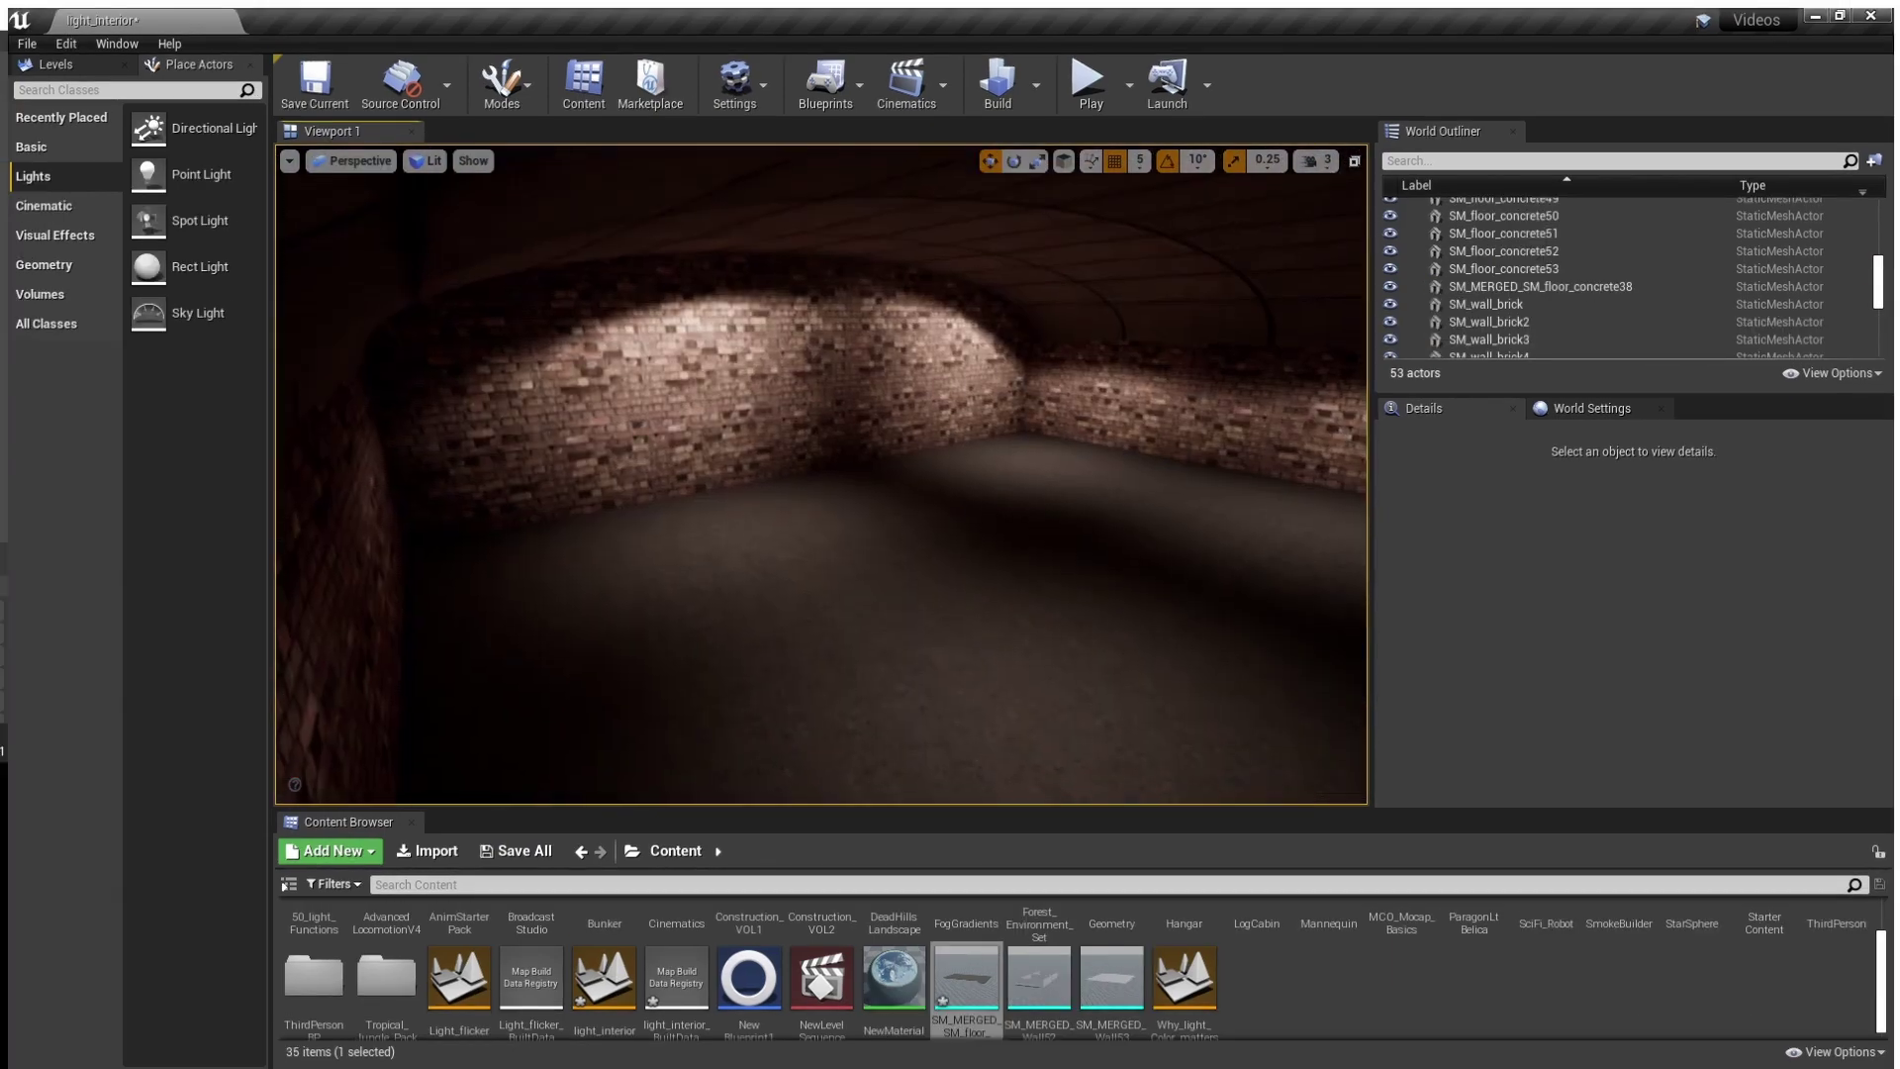
right_click_drag(820, 474, 887, 466)
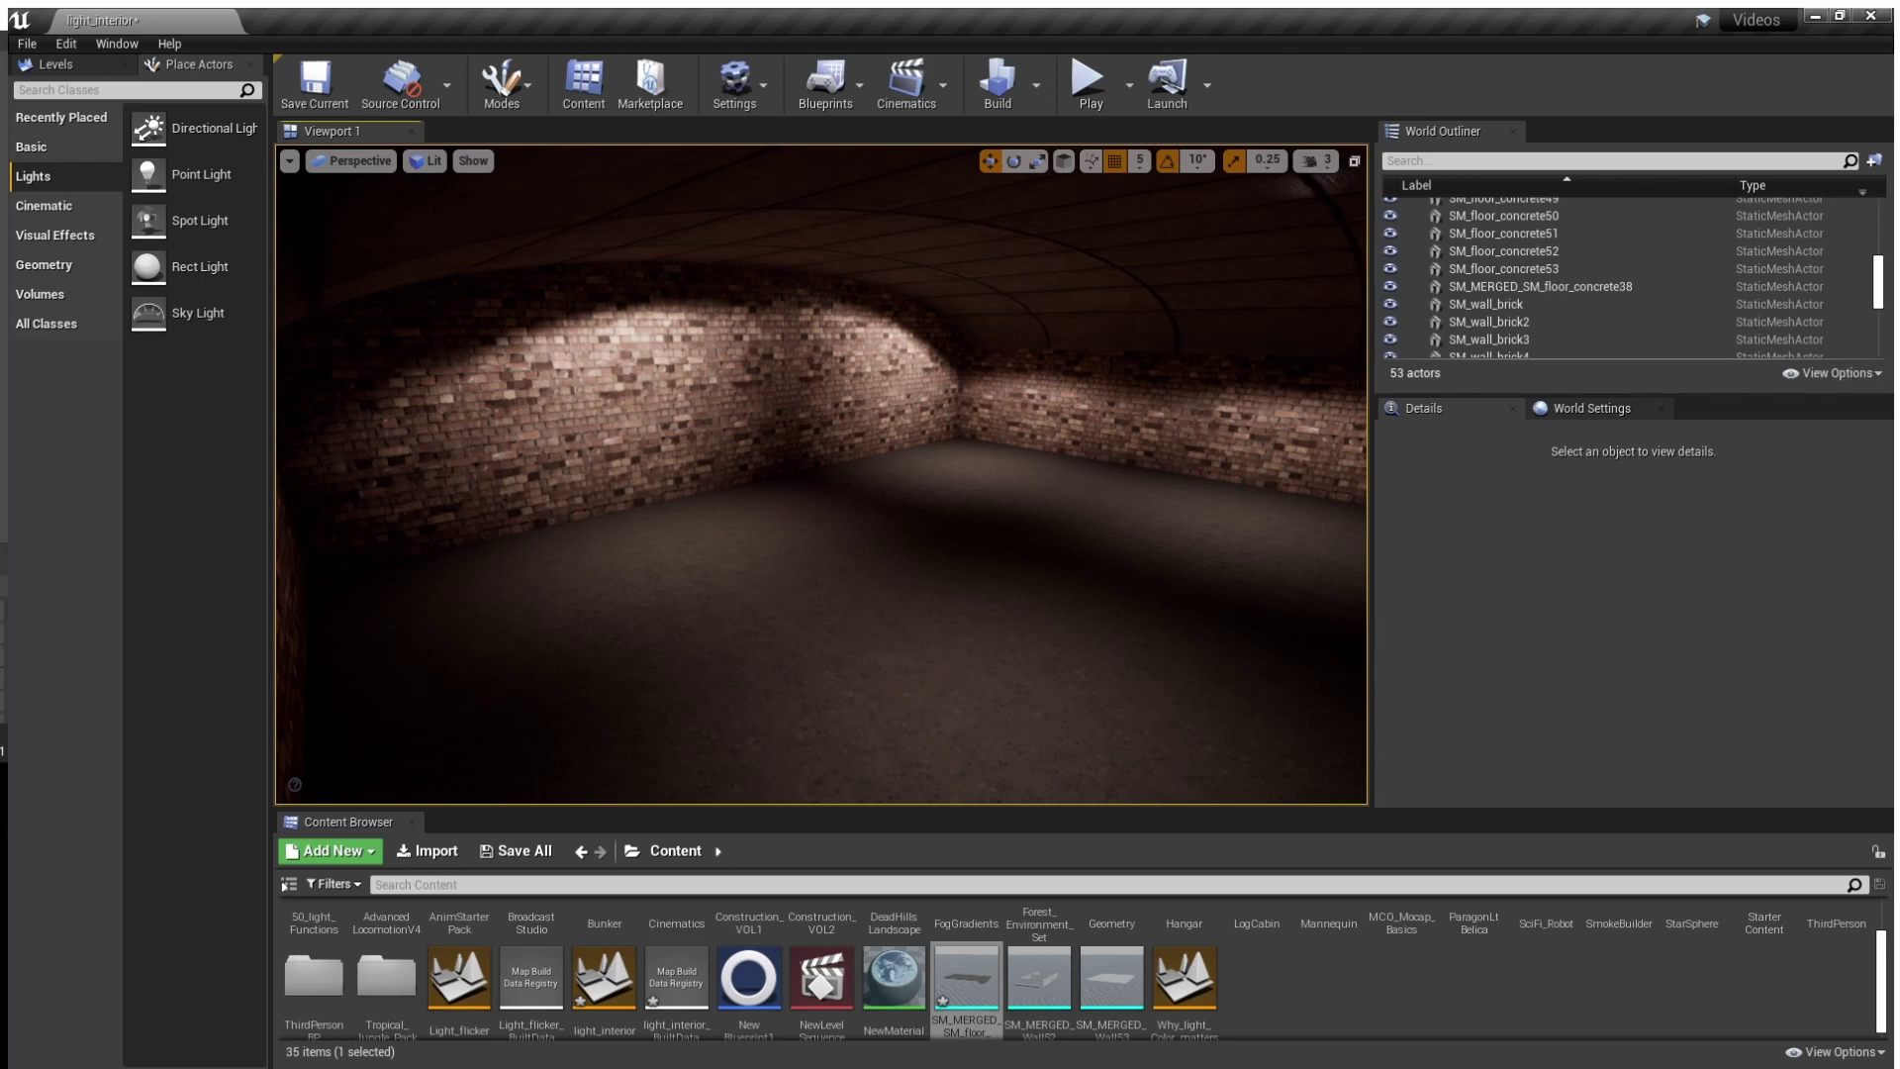